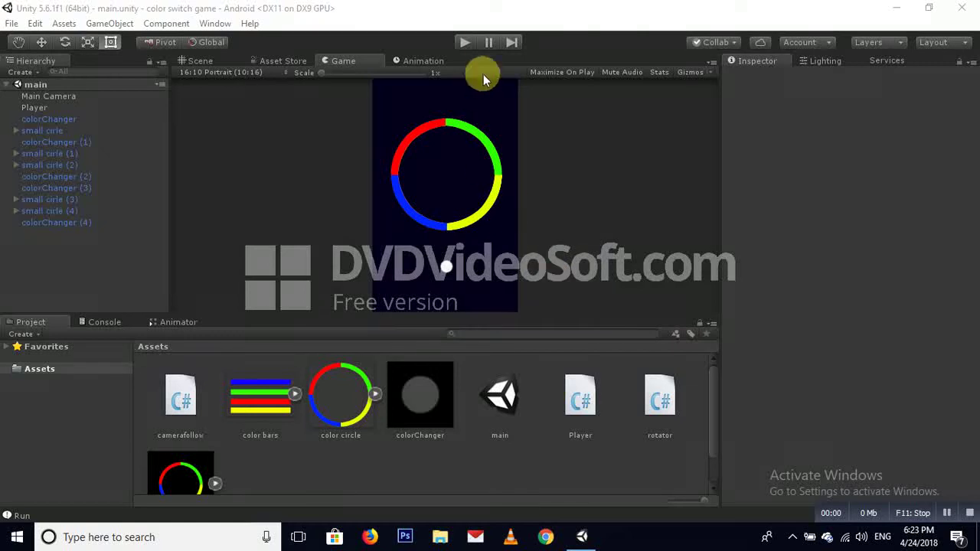
- Enter Play mode and tap the Game view to bounce the ball up into the first ring
{"action": "left_click", "coordinate": [463, 41]}
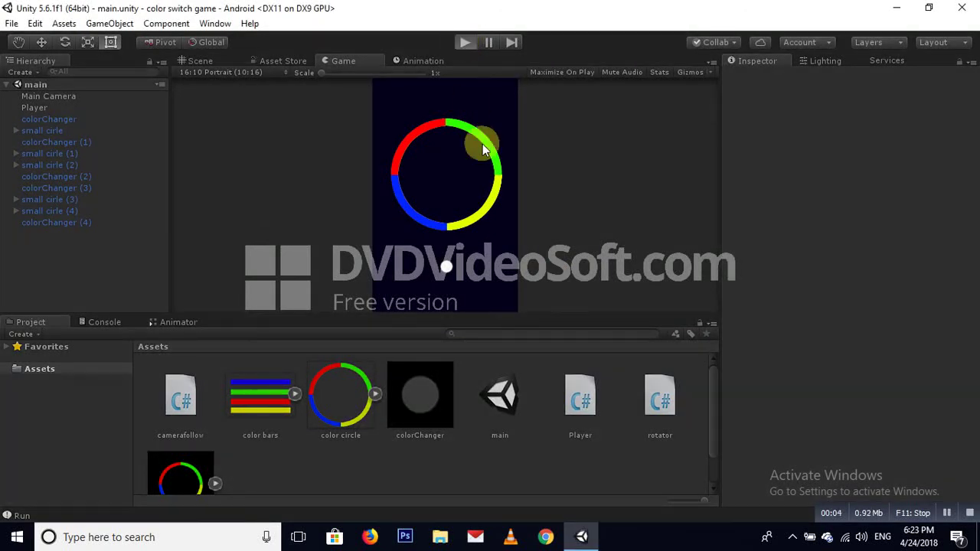
{"action": "left_click", "coordinate": [475, 251]}
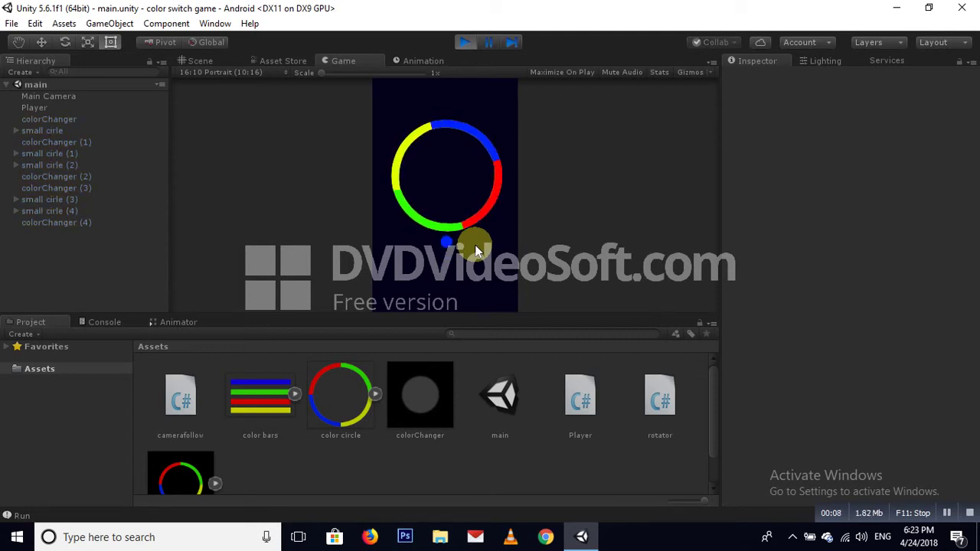
{"action": "left_click", "coordinate": [475, 251]}
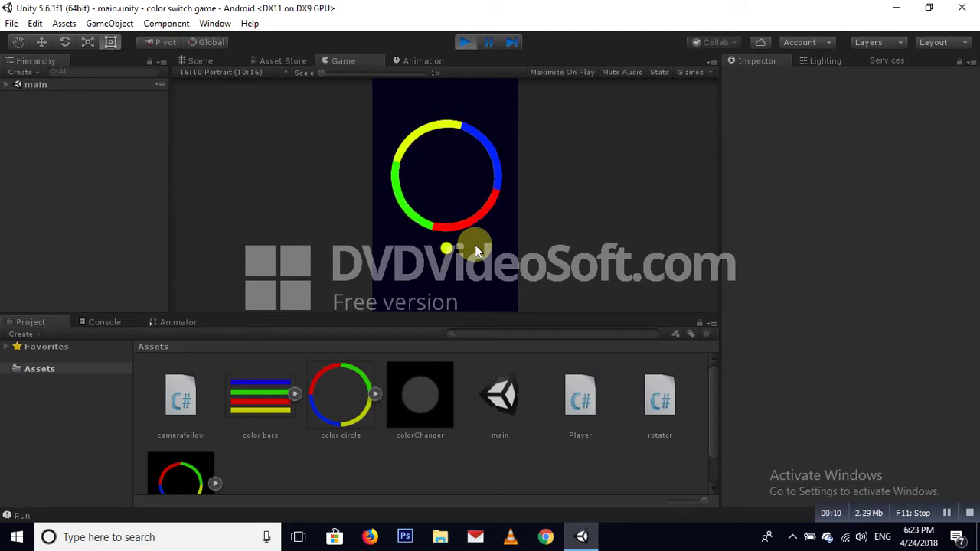
{"action": "left_click", "coordinate": [475, 251]}
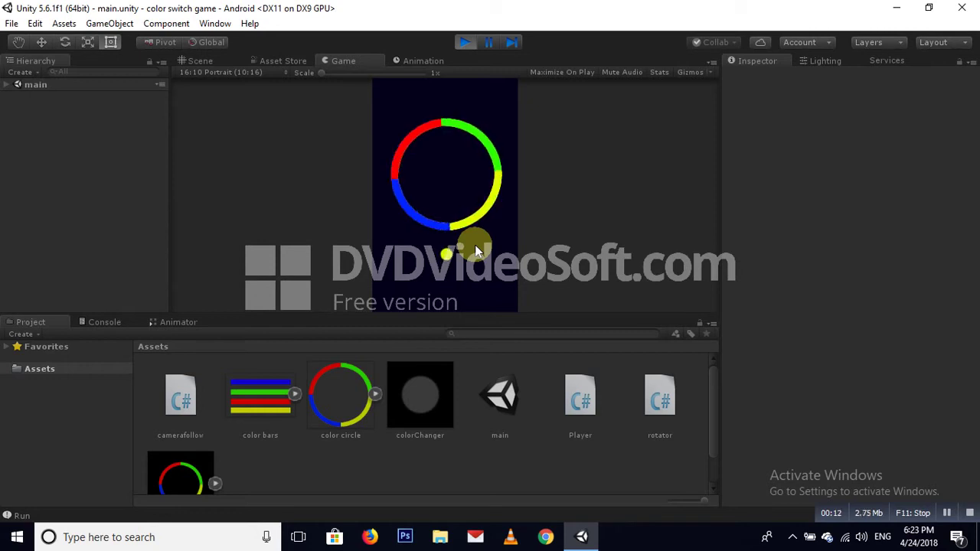
{"action": "left_click", "coordinate": [475, 251]}
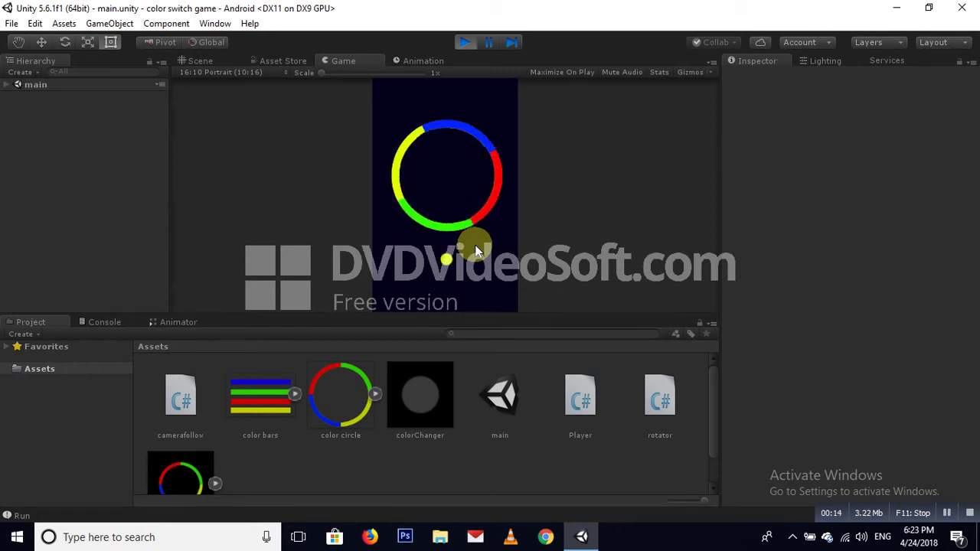
{"action": "left_click", "coordinate": [475, 252]}
{"action": "left_click", "coordinate": [475, 251]}
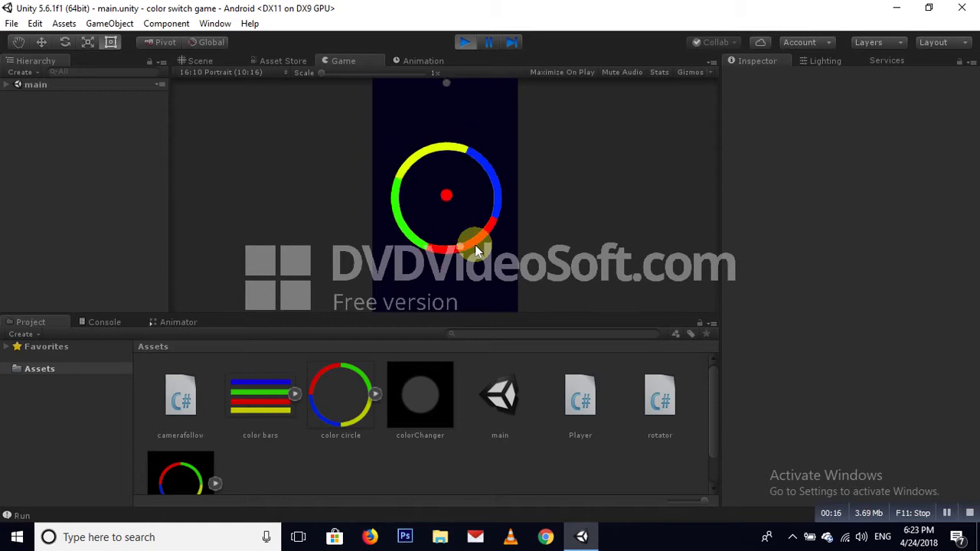
{"action": "left_click", "coordinate": [475, 252]}
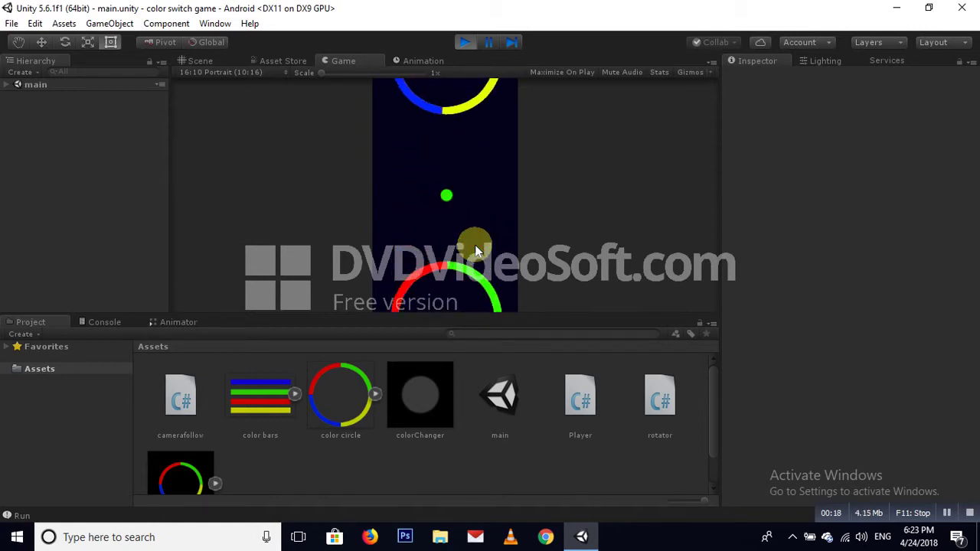
{"action": "left_click", "coordinate": [475, 251]}
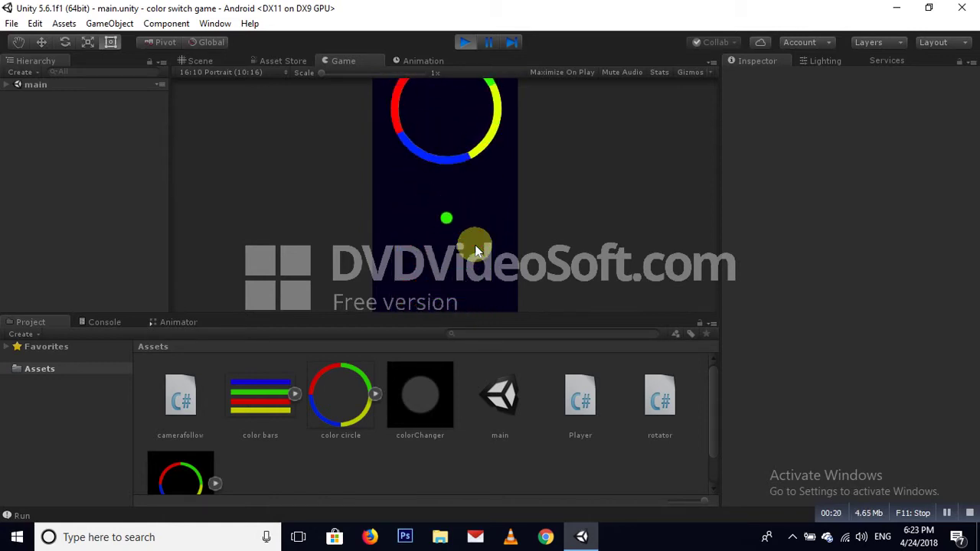
{"action": "left_click", "coordinate": [475, 251]}
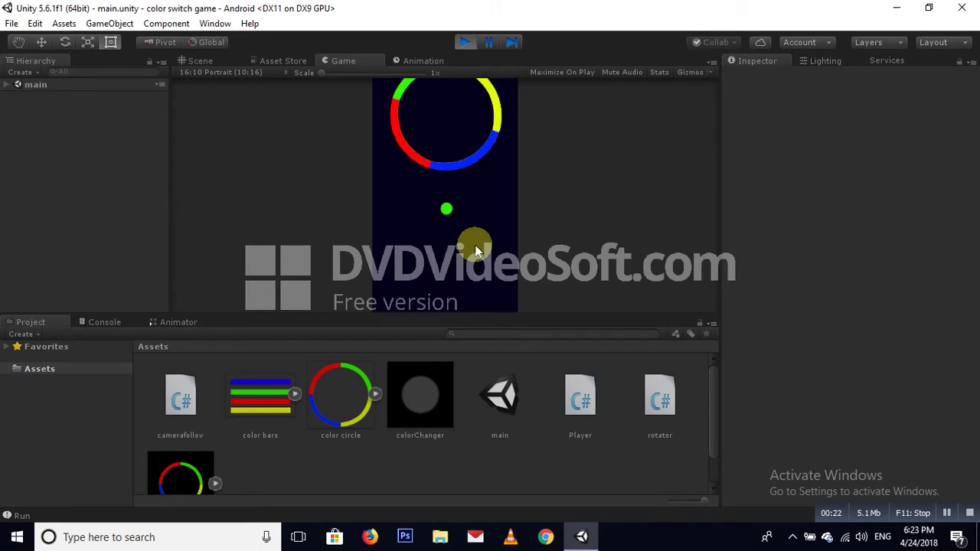
{"action": "left_click", "coordinate": [475, 251]}
{"action": "left_click", "coordinate": [475, 251]}
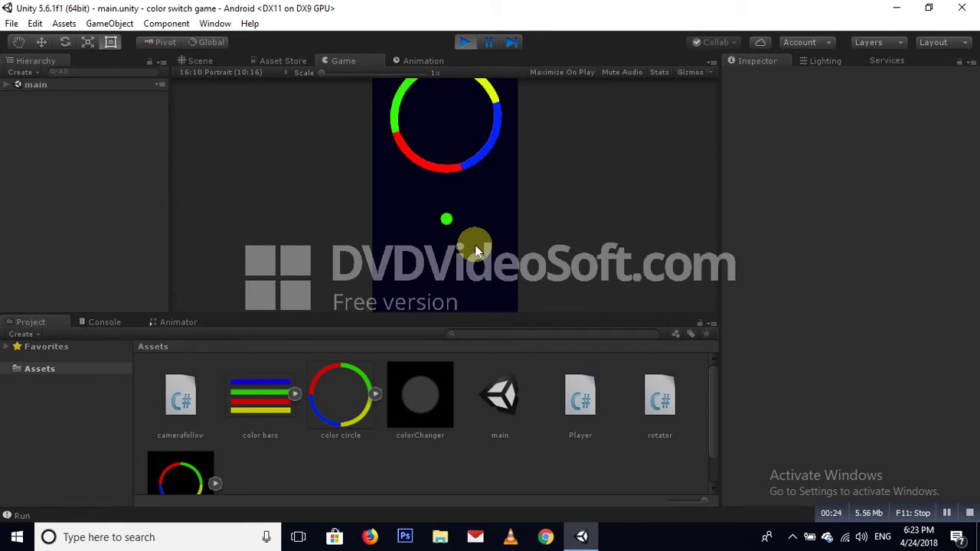
{"action": "left_click", "coordinate": [475, 252]}
- Jump the ball through the colour changers and rings, then stop play and close Unity
{"action": "left_click", "coordinate": [475, 252]}
{"action": "left_click", "coordinate": [475, 251]}
{"action": "left_click", "coordinate": [475, 251]}
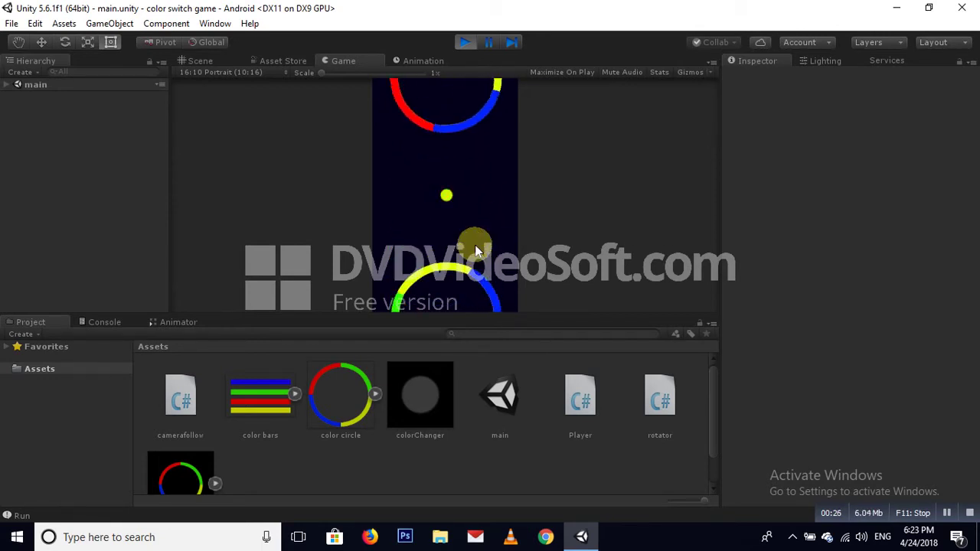
{"action": "left_click", "coordinate": [475, 251]}
{"action": "left_click", "coordinate": [475, 251]}
{"action": "left_click", "coordinate": [475, 251]}
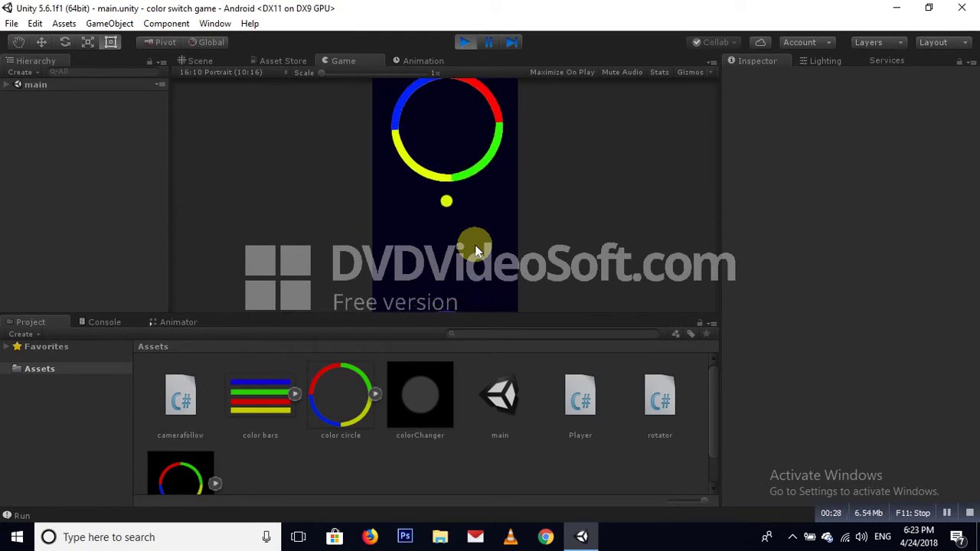
{"action": "left_click", "coordinate": [475, 251]}
{"action": "left_click", "coordinate": [475, 252]}
{"action": "left_click", "coordinate": [474, 251]}
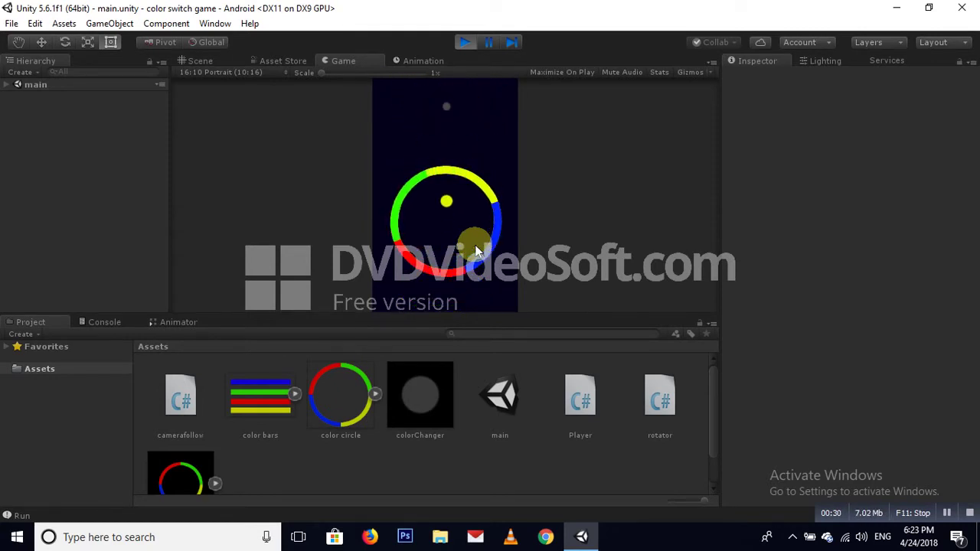
{"action": "left_click", "coordinate": [475, 252]}
{"action": "left_click", "coordinate": [475, 251]}
{"action": "left_click", "coordinate": [475, 251]}
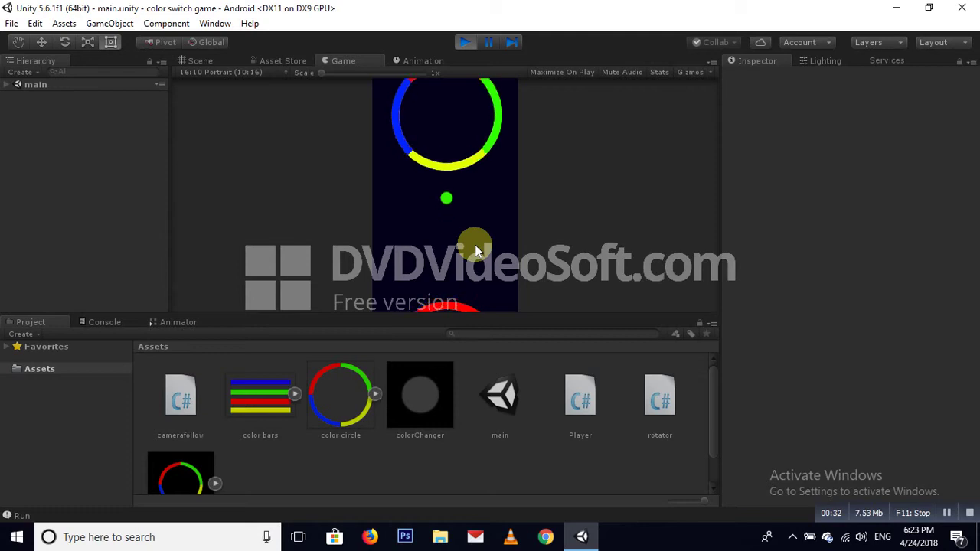
{"action": "left_click", "coordinate": [474, 251]}
{"action": "left_click", "coordinate": [475, 251]}
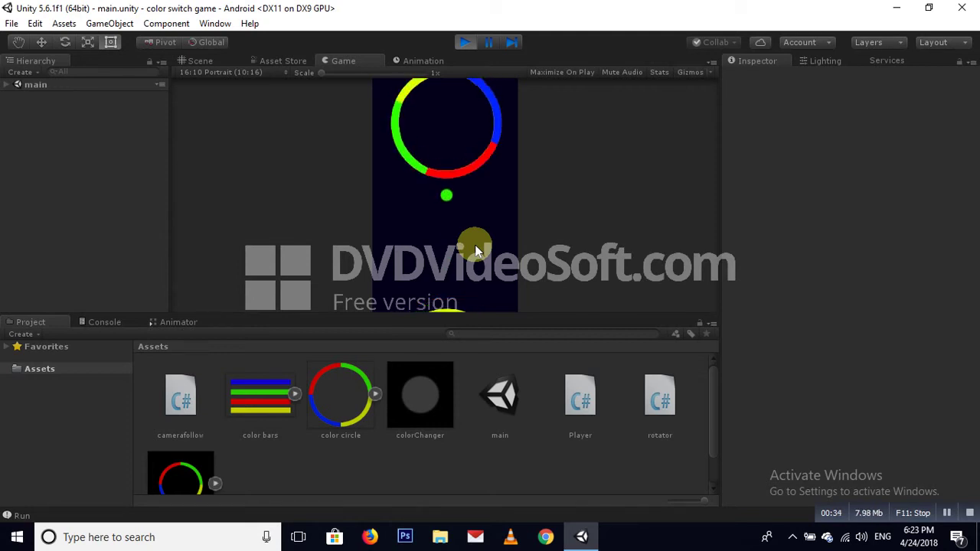
{"action": "left_click", "coordinate": [475, 252]}
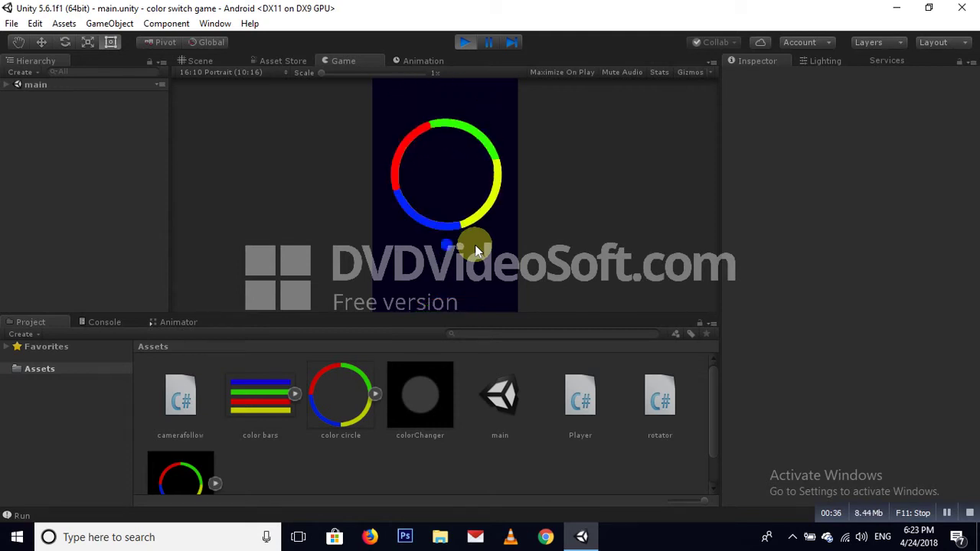
{"action": "left_click", "coordinate": [463, 41]}
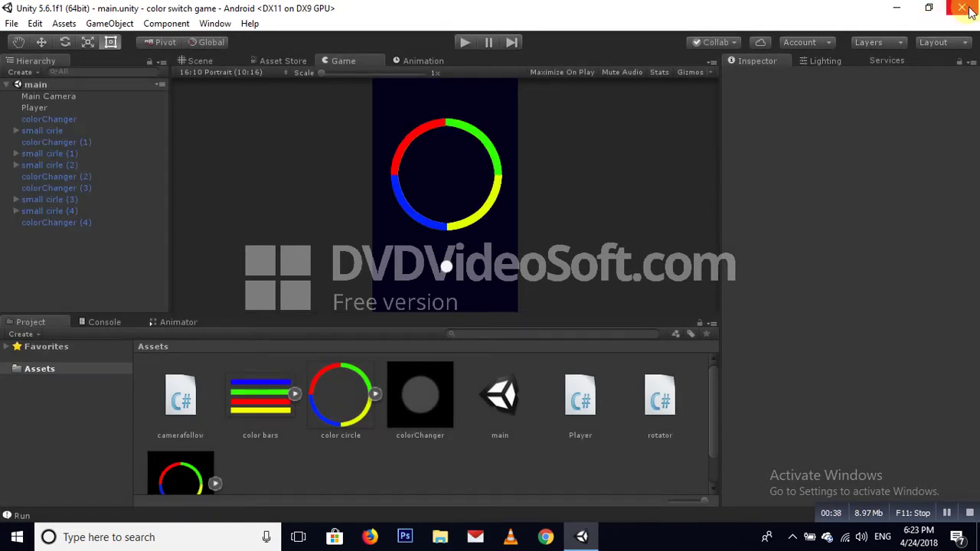
{"action": "left_click", "coordinate": [968, 9]}
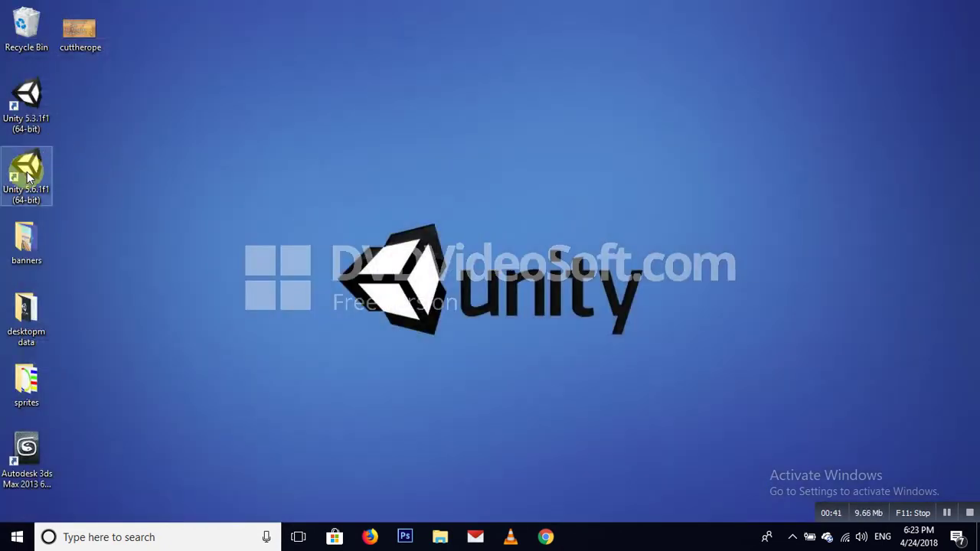
- Launch Unity 5.6.1f1 and begin a new project
{"action": "left_click", "coordinate": [26, 175]}
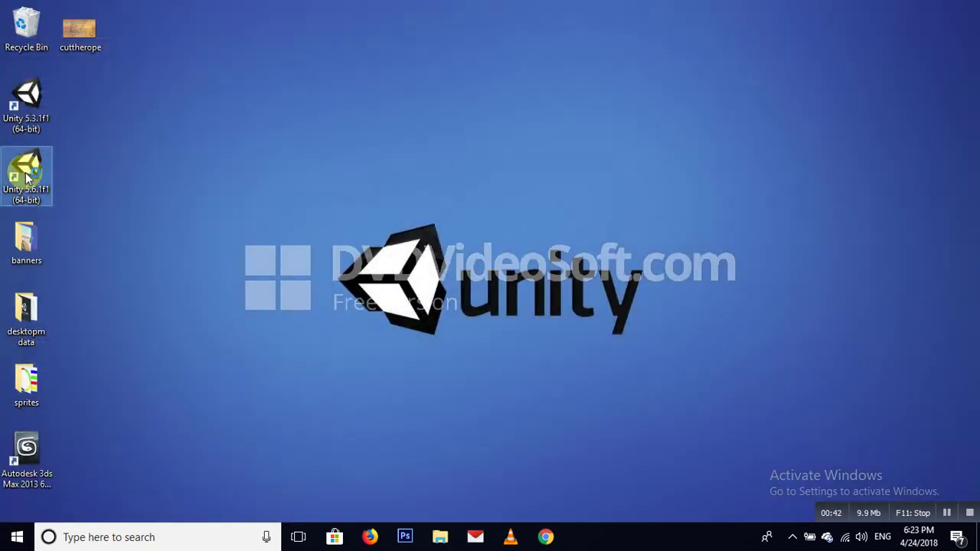
{"action": "double_click", "coordinate": [26, 176]}
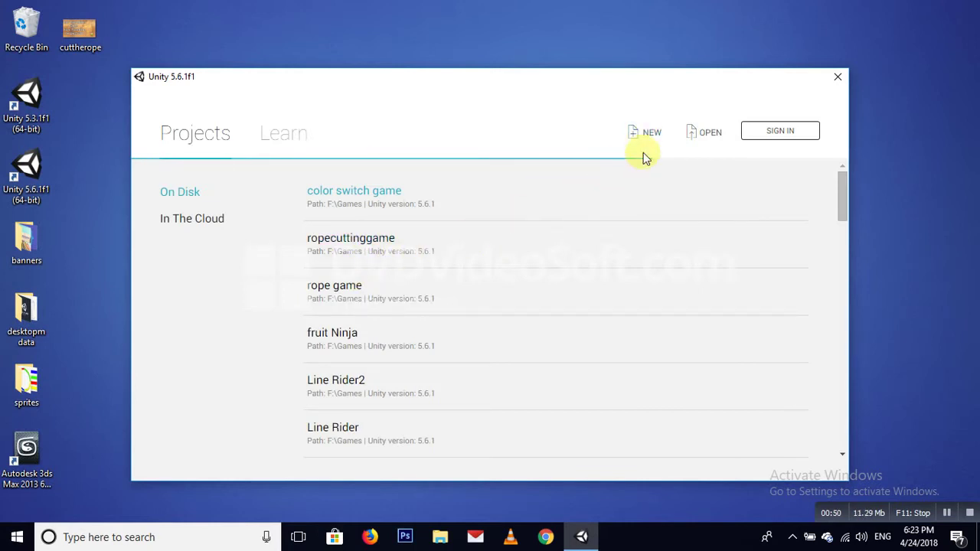
{"action": "left_click", "coordinate": [646, 138]}
- Name the project 'color swtiching game', set it to 2D, and create it
{"action": "left_click", "coordinate": [464, 235]}
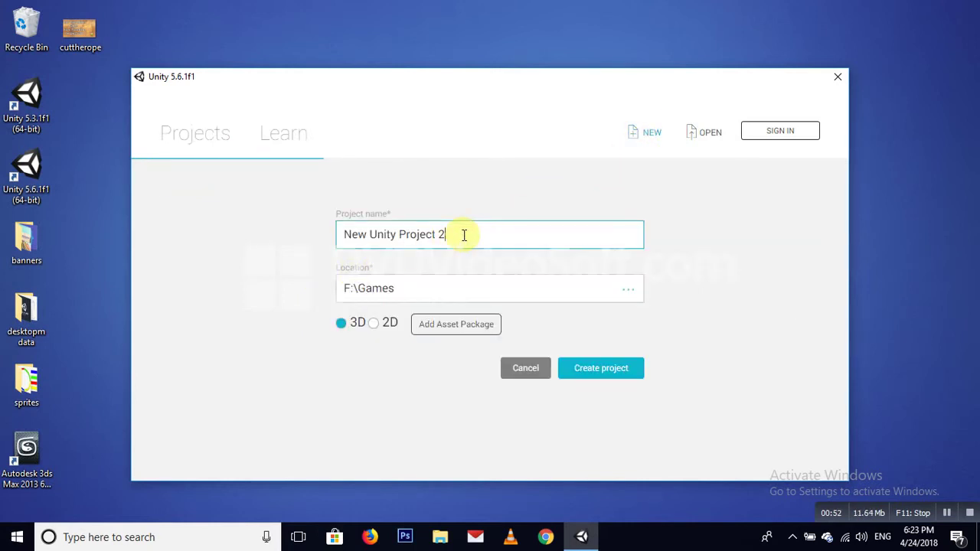
{"action": "key", "text": "ctrl+a"}
{"action": "type", "text": "colo"}
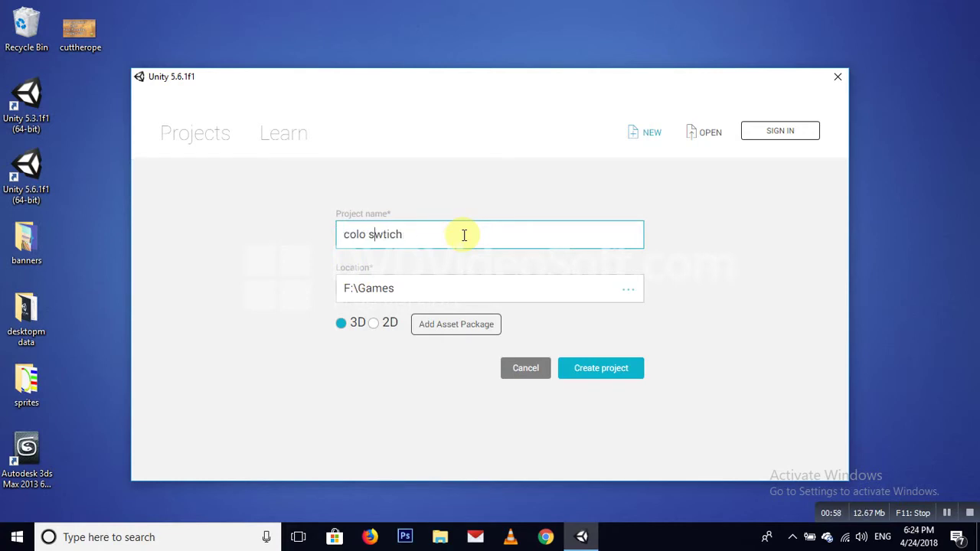
{"action": "key", "text": "Left"}
{"action": "type", "text": "r"}
{"action": "key", "text": "Right"}
{"action": "key", "text": "Right"}
{"action": "key", "text": "Right"}
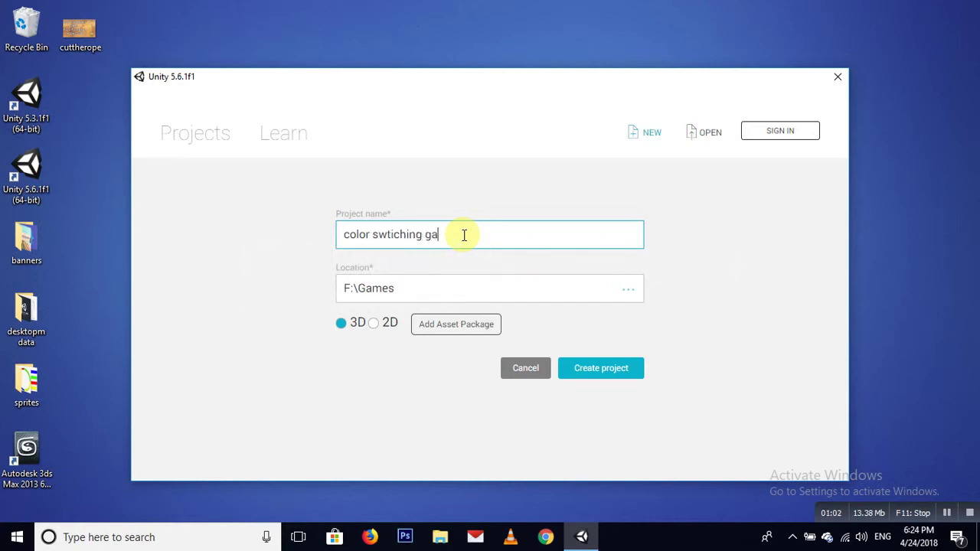
{"action": "left_click", "coordinate": [380, 324]}
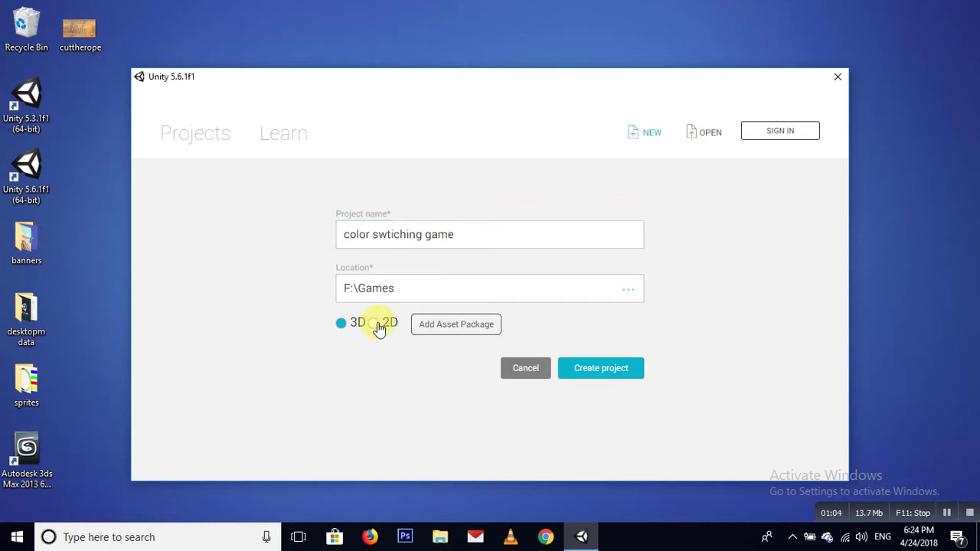
{"action": "left_click", "coordinate": [605, 372]}
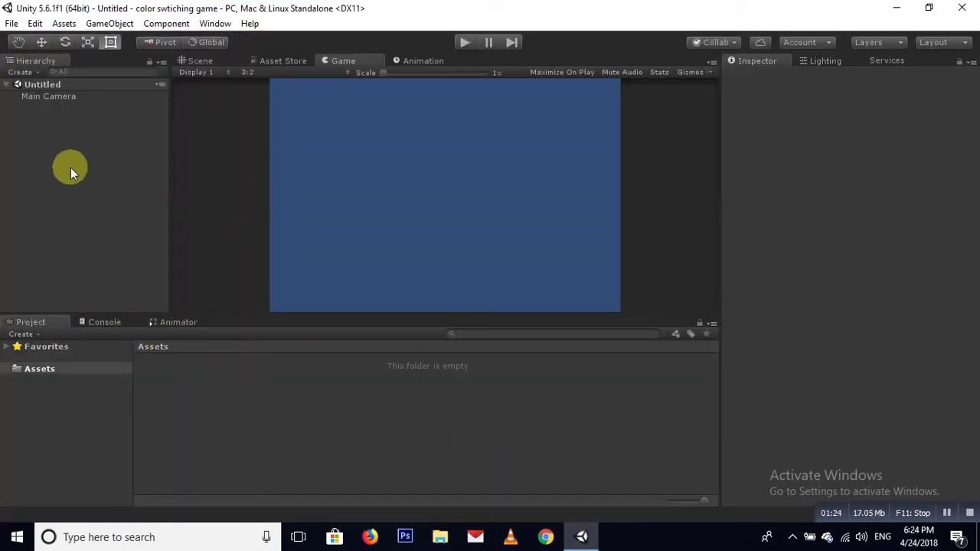
- Add a new 2D sprite to the scene and rename it Player
{"action": "right_click", "coordinate": [40, 116]}
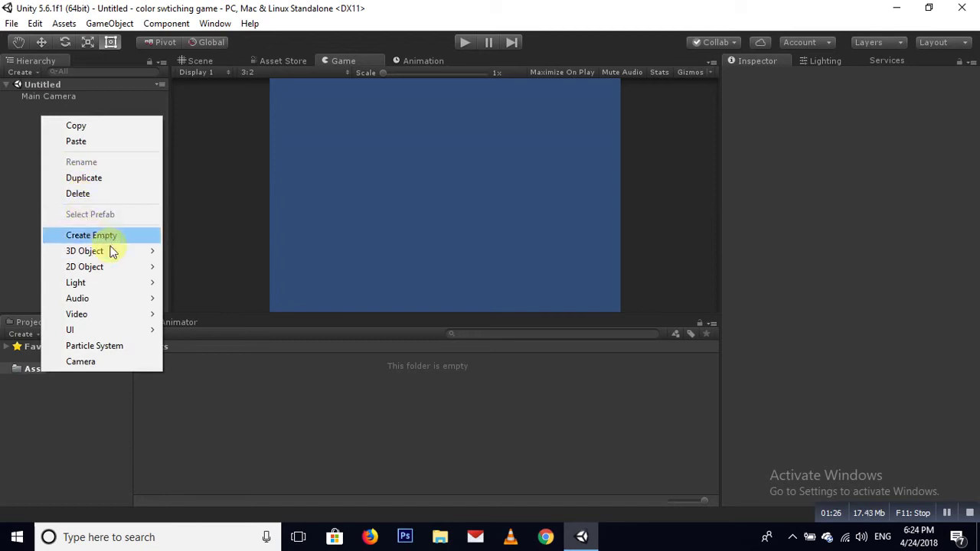
{"action": "mouse_move", "coordinate": [138, 266]}
{"action": "left_click", "coordinate": [192, 270]}
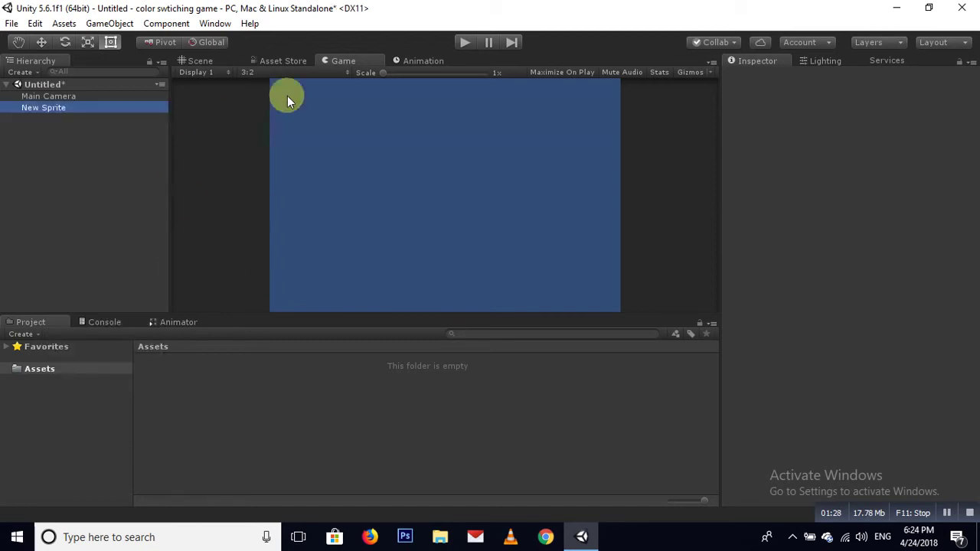
{"action": "left_click", "coordinate": [200, 60]}
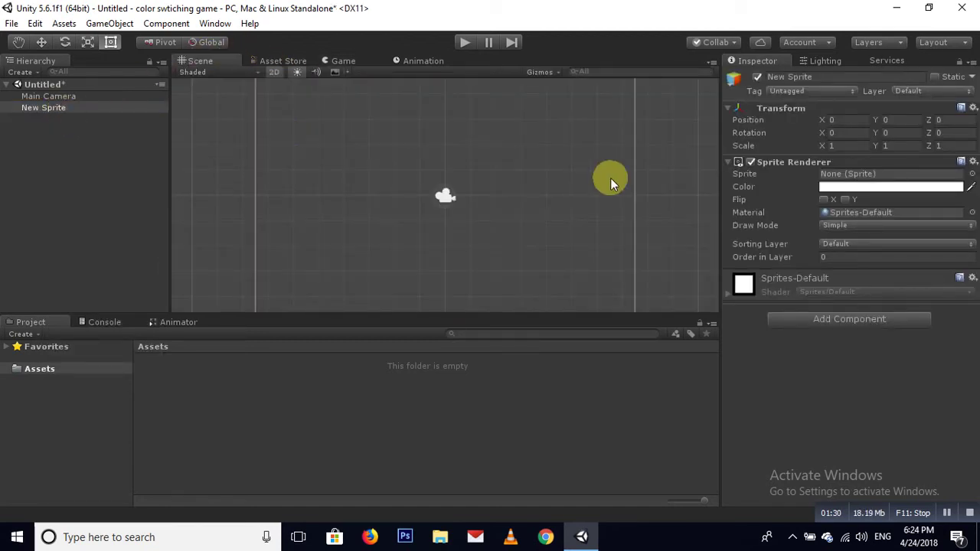
{"action": "left_click", "coordinate": [831, 76]}
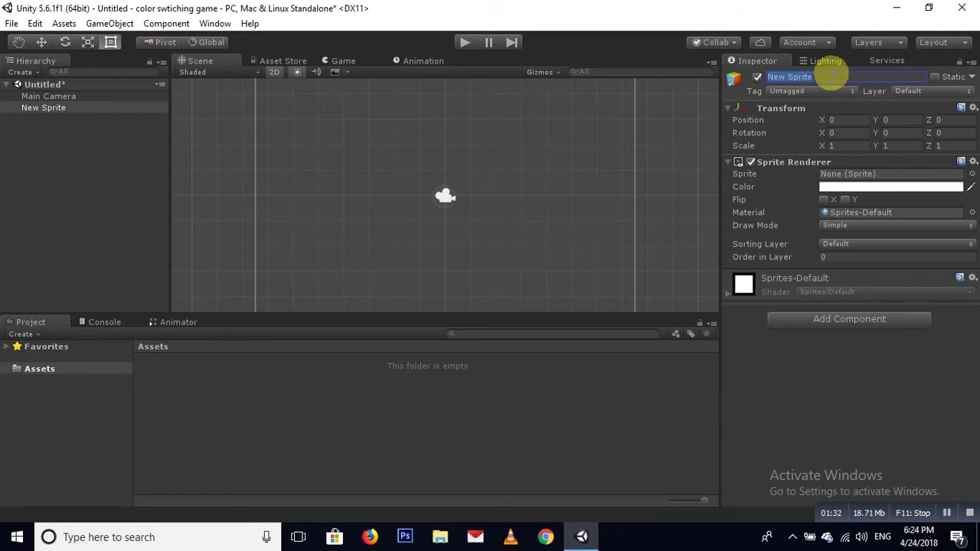
{"action": "type", "text": "Player"}
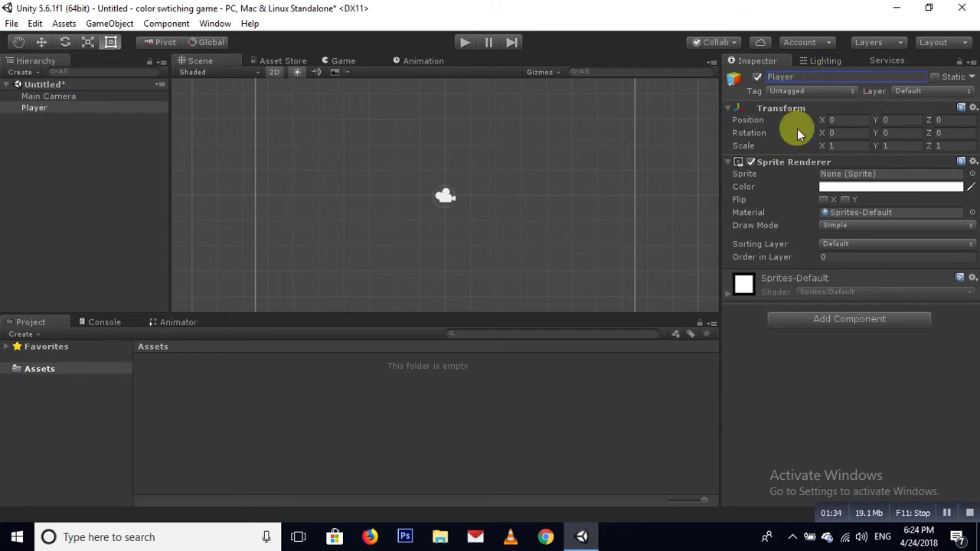
- Give the Player the Knob sprite and set its scale to 2
{"action": "left_click", "coordinate": [972, 174]}
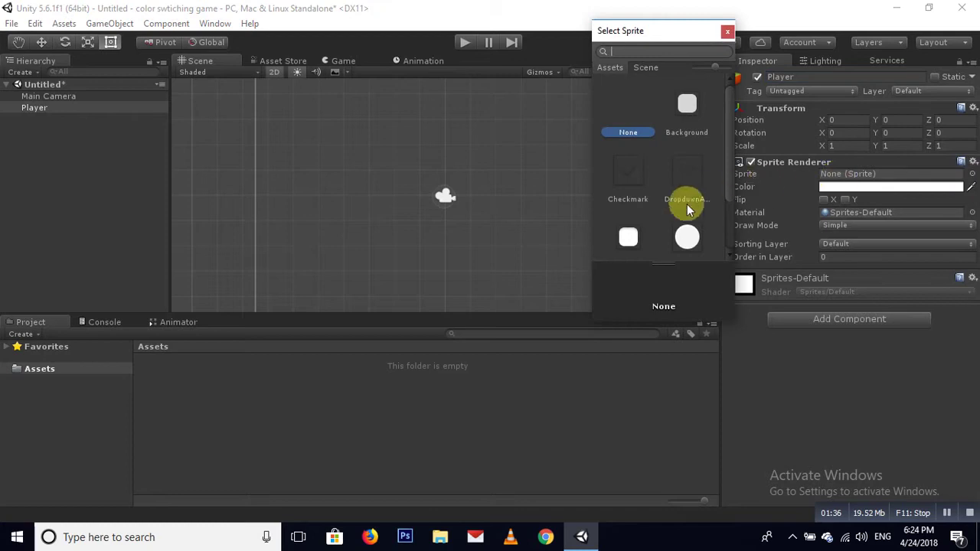
{"action": "left_click", "coordinate": [687, 237]}
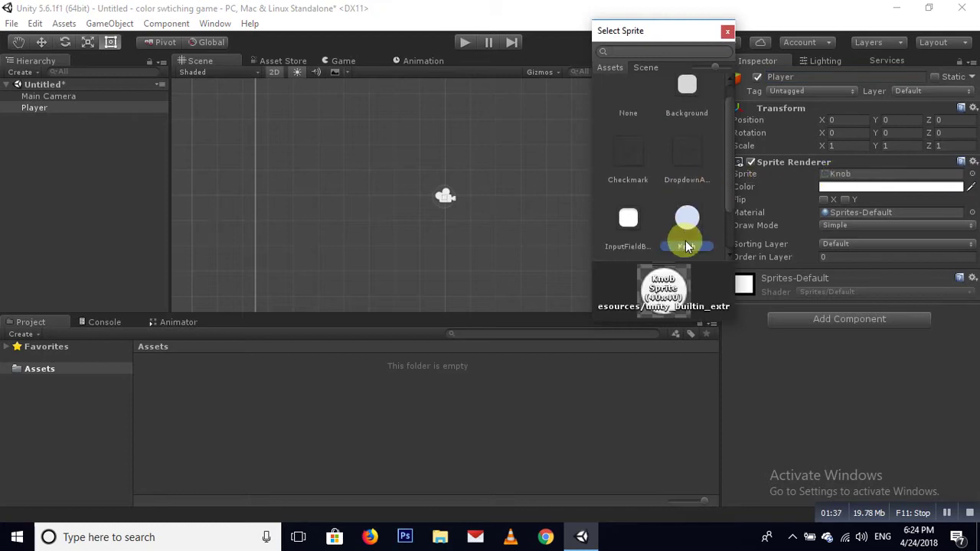
{"action": "left_click", "coordinate": [727, 35]}
{"action": "left_click", "coordinate": [900, 188]}
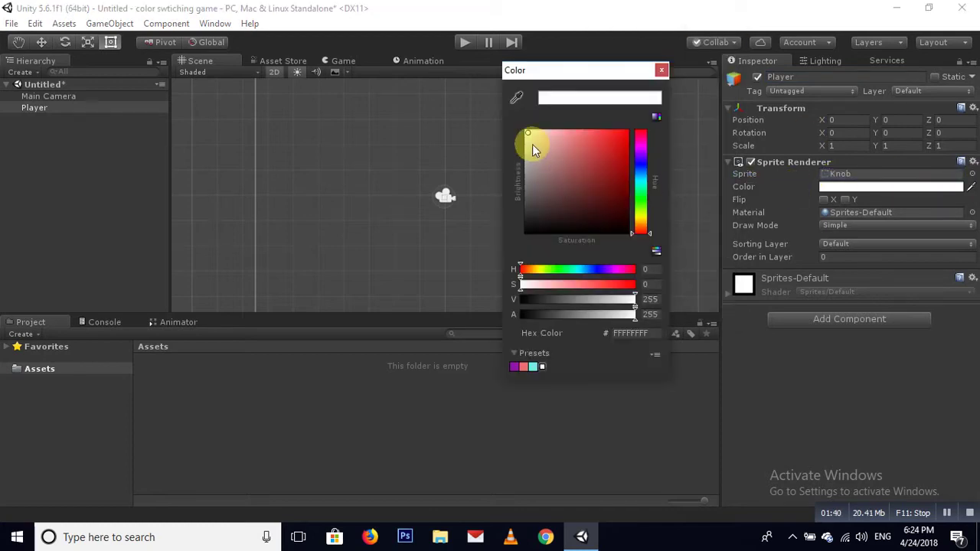
{"action": "left_click", "coordinate": [665, 72]}
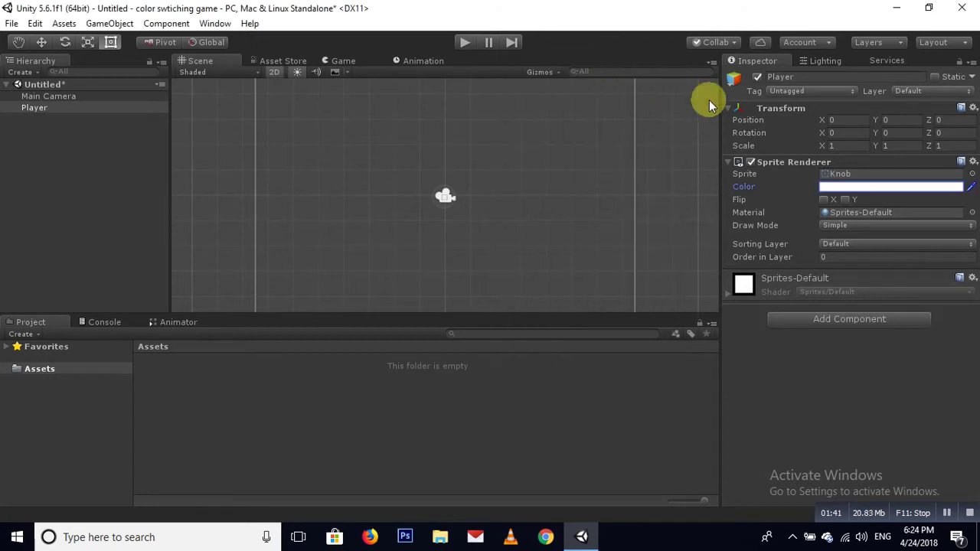
{"action": "right_click", "coordinate": [792, 111]}
{"action": "left_click", "coordinate": [804, 119]}
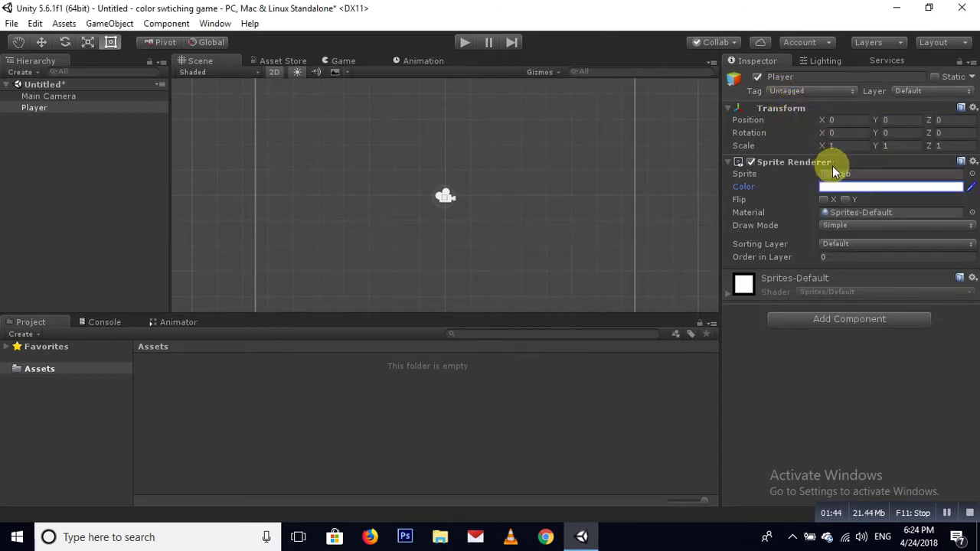
{"action": "left_click", "coordinate": [840, 146]}
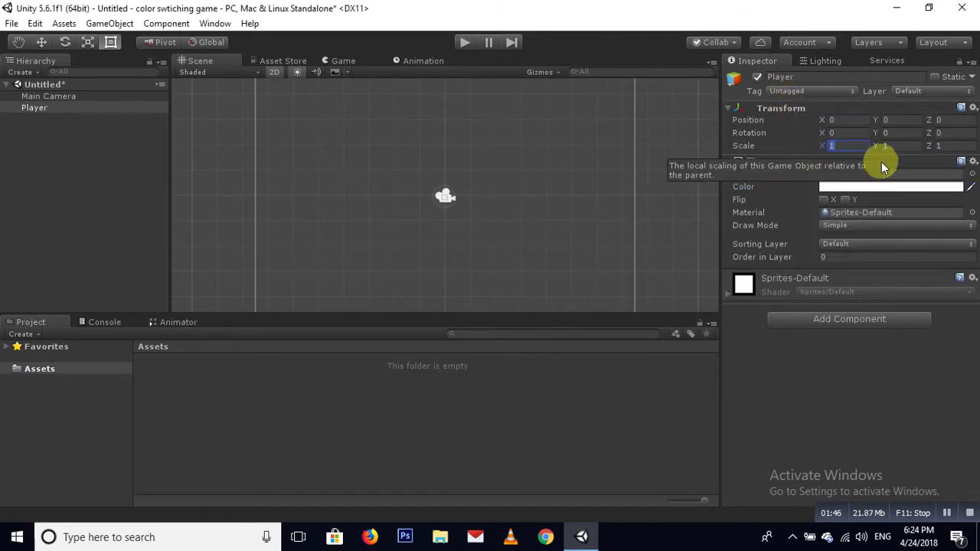
{"action": "type", "text": "22"}
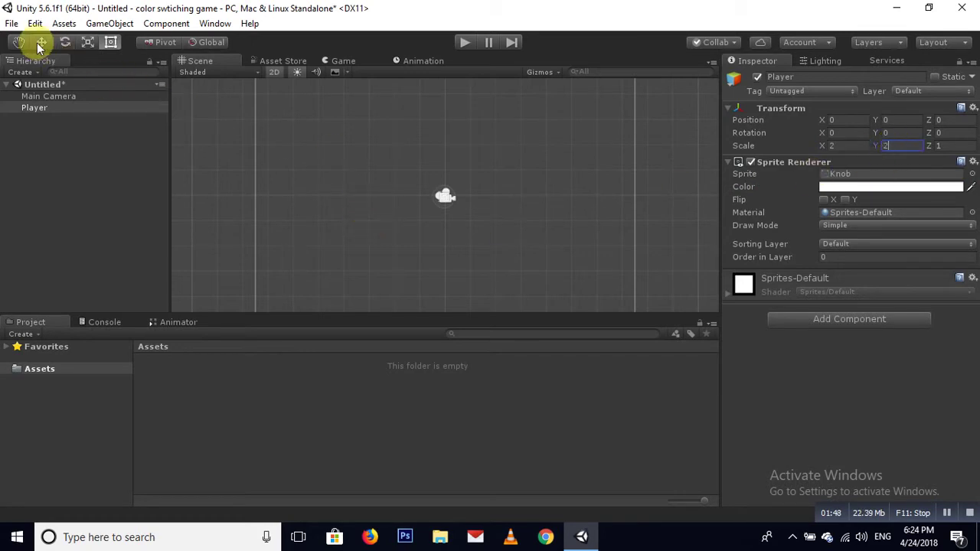
- Move the Player down below the scene centre to y -2.34
{"action": "left_click", "coordinate": [41, 43]}
{"action": "left_click_drag", "start_coordinate": [448, 190], "coordinate": [420, 229]}
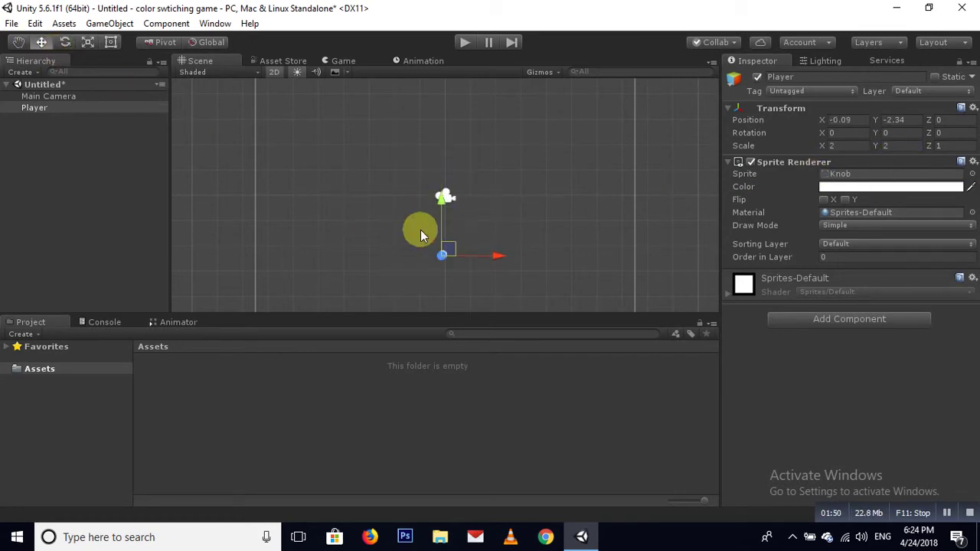
{"action": "scroll", "coordinate": [373, 210], "scroll_direction": "down", "scroll_amount": 2}
{"action": "scroll", "coordinate": [373, 210], "scroll_direction": "down", "scroll_amount": 1}
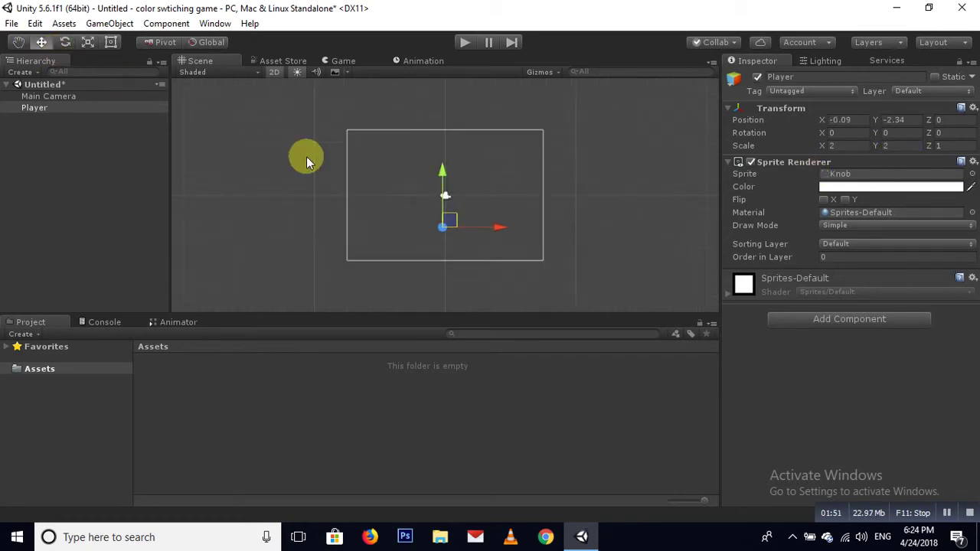
{"action": "left_click", "coordinate": [12, 23]}
- Switch the project's build platform to Android in Build Settings
{"action": "left_click", "coordinate": [55, 166]}
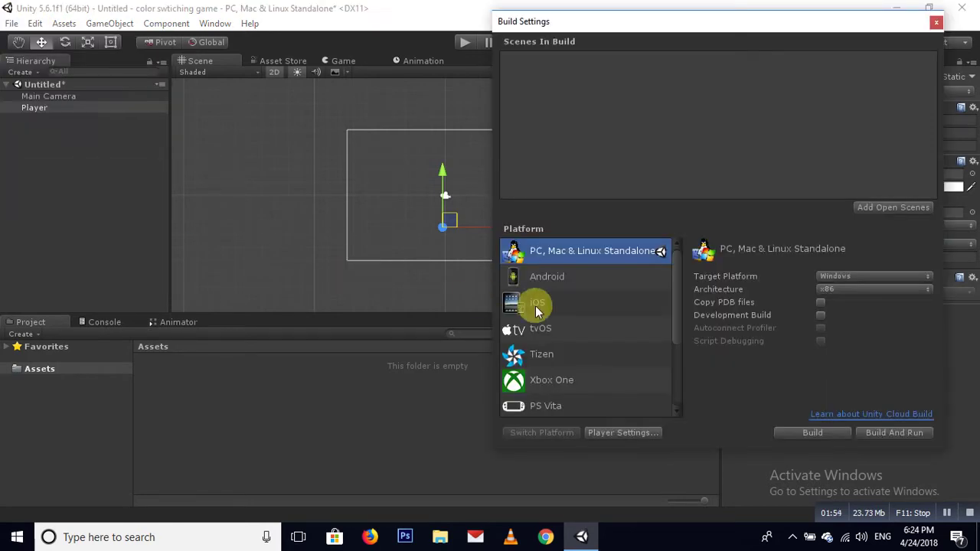
{"action": "left_click", "coordinate": [544, 277]}
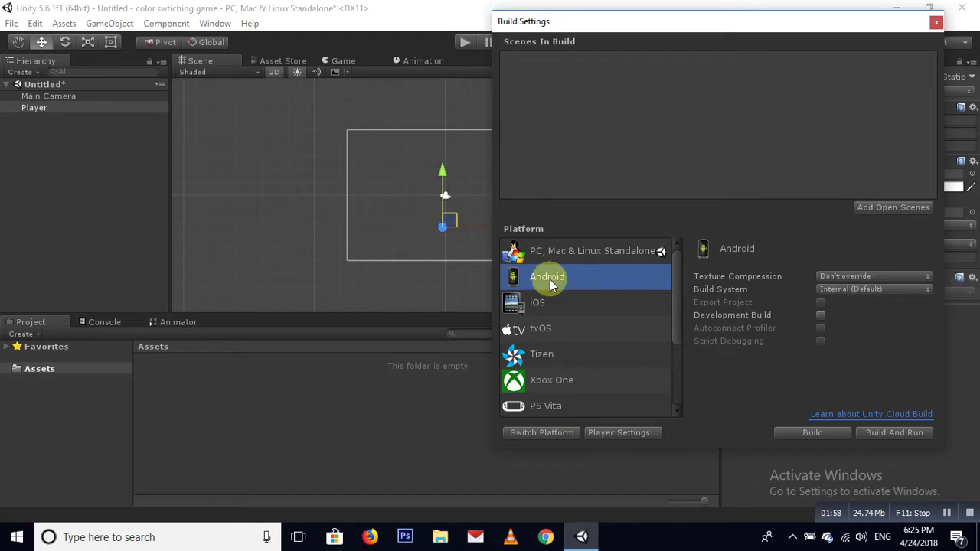
{"action": "left_click", "coordinate": [568, 434]}
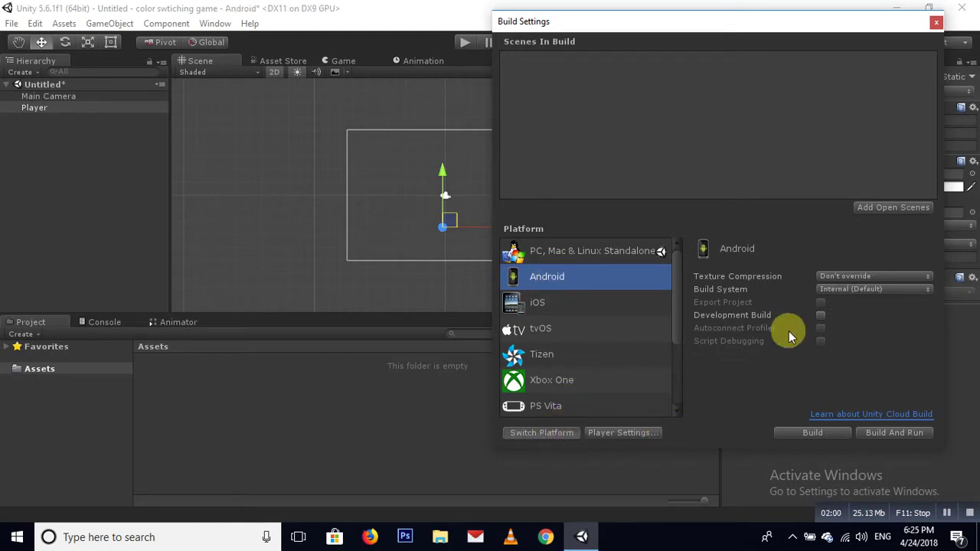
{"action": "left_click", "coordinate": [936, 22]}
- Confirm the Game view uses the 16:10 Portrait aspect, then return to the Scene view
{"action": "scroll", "coordinate": [525, 168], "scroll_direction": "up", "scroll_amount": 3}
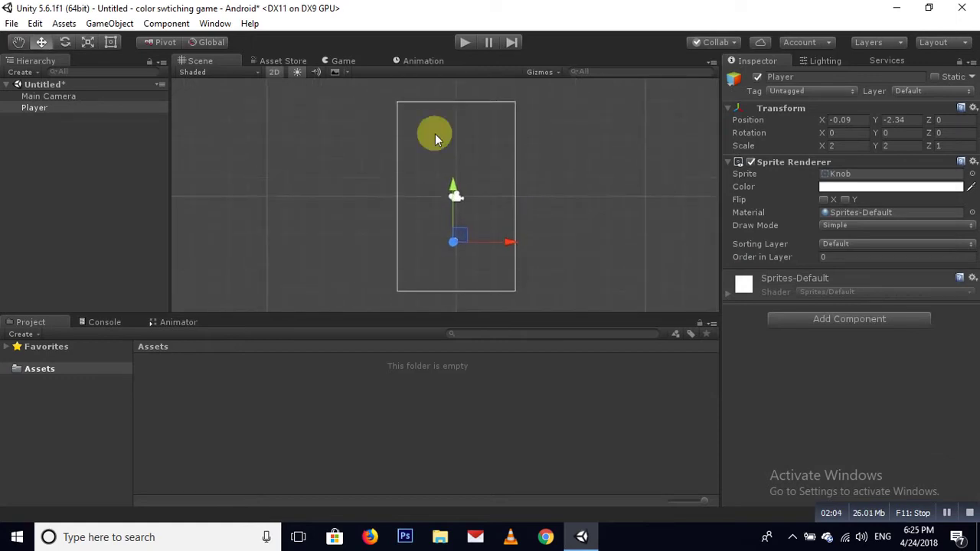
{"action": "left_click", "coordinate": [339, 61]}
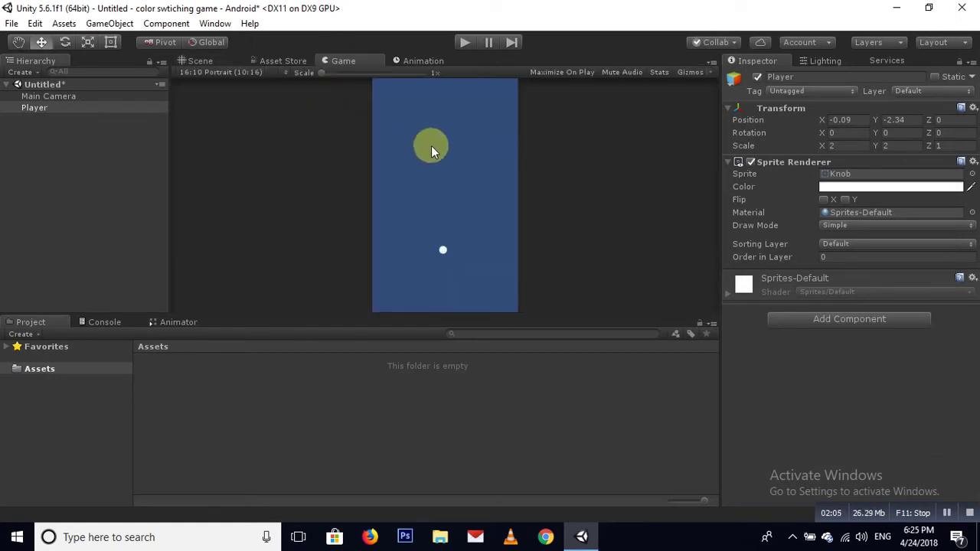
{"action": "left_click", "coordinate": [216, 72]}
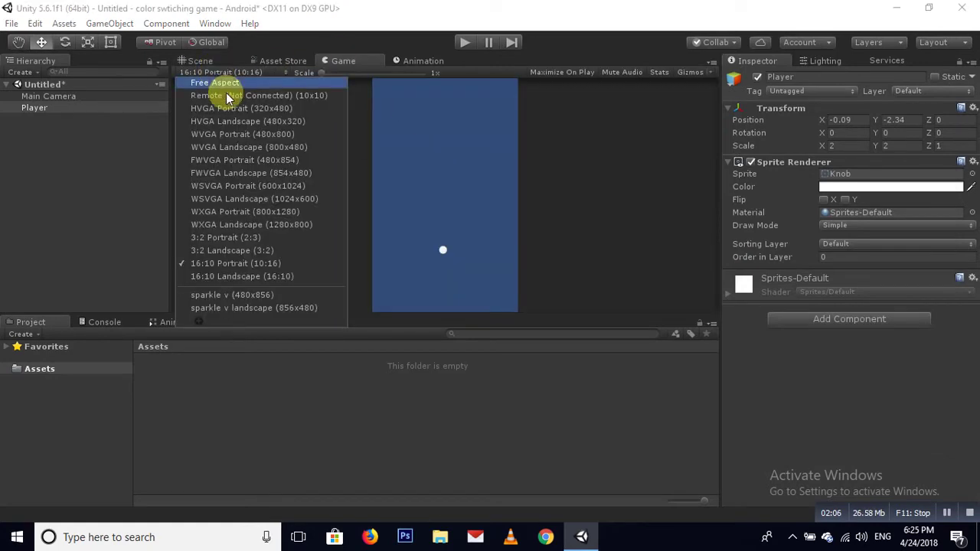
{"action": "left_click", "coordinate": [259, 266]}
{"action": "left_click", "coordinate": [210, 62]}
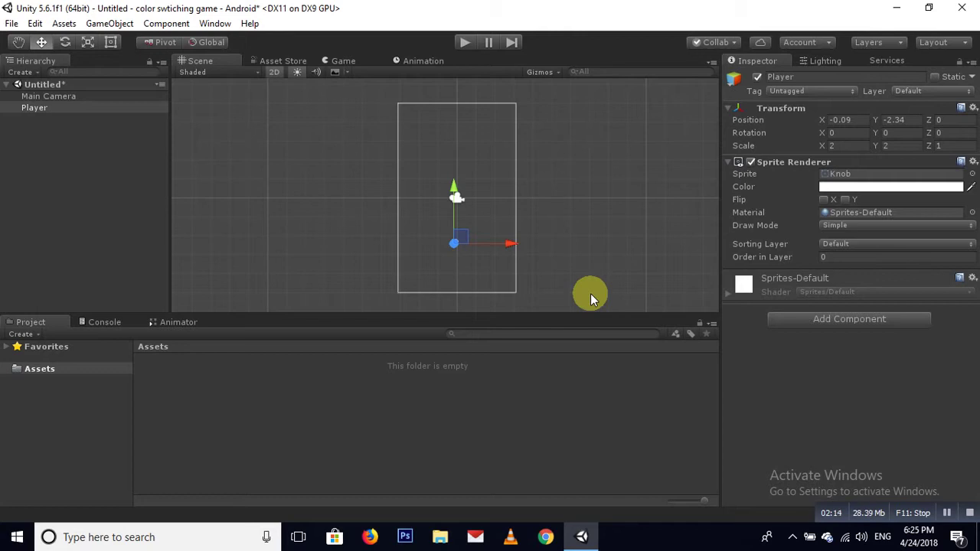
- Add a Circle Collider 2D to Player, fit it to the circle, and make it a trigger
{"action": "left_click", "coordinate": [821, 320]}
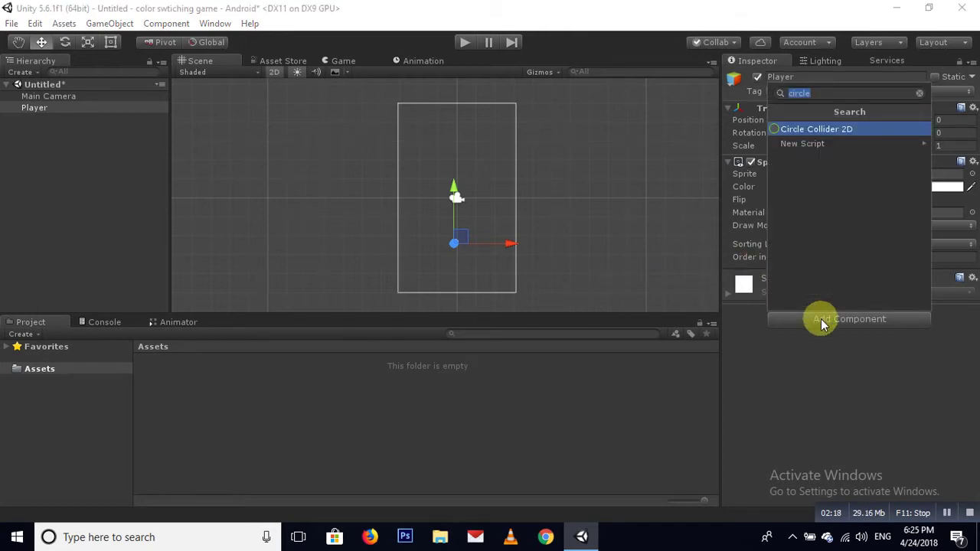
{"action": "key", "text": "Return"}
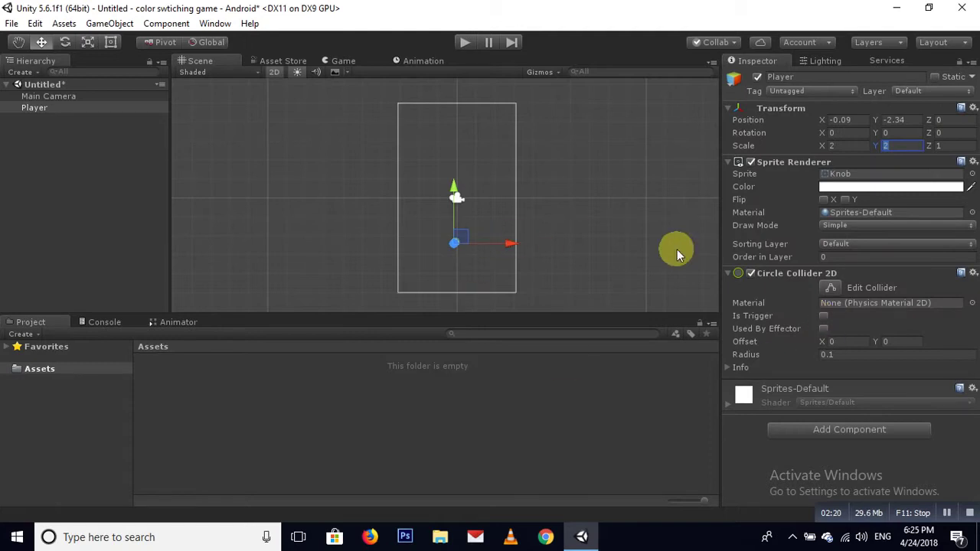
{"action": "double_click", "coordinate": [32, 109]}
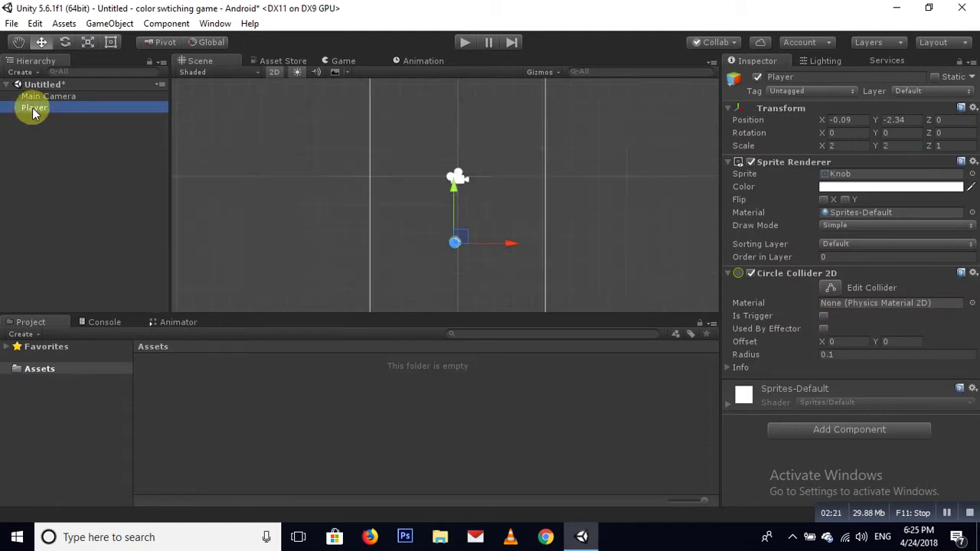
{"action": "left_click", "coordinate": [824, 289]}
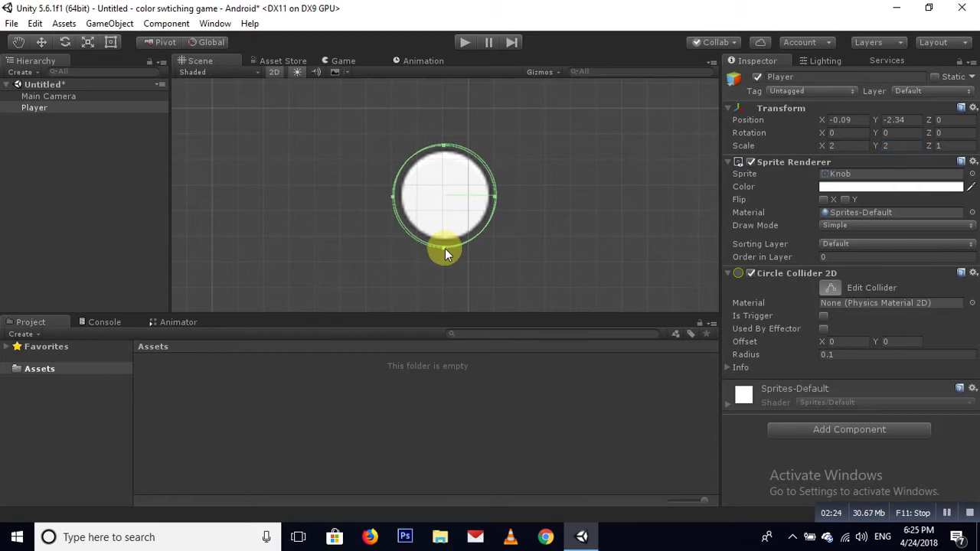
{"action": "left_click_drag", "start_coordinate": [446, 248], "coordinate": [447, 239]}
{"action": "left_click_drag", "start_coordinate": [440, 148], "coordinate": [444, 154]}
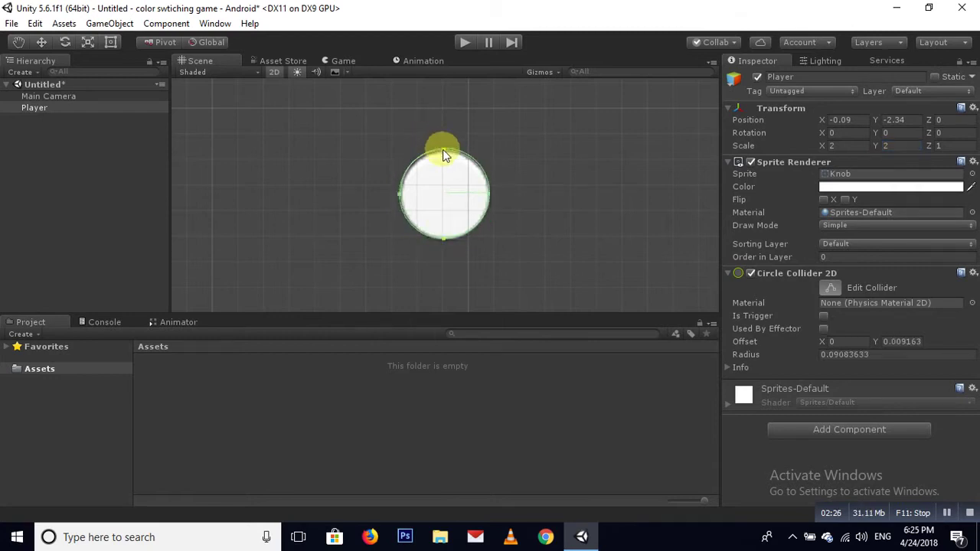
{"action": "left_click", "coordinate": [823, 316]}
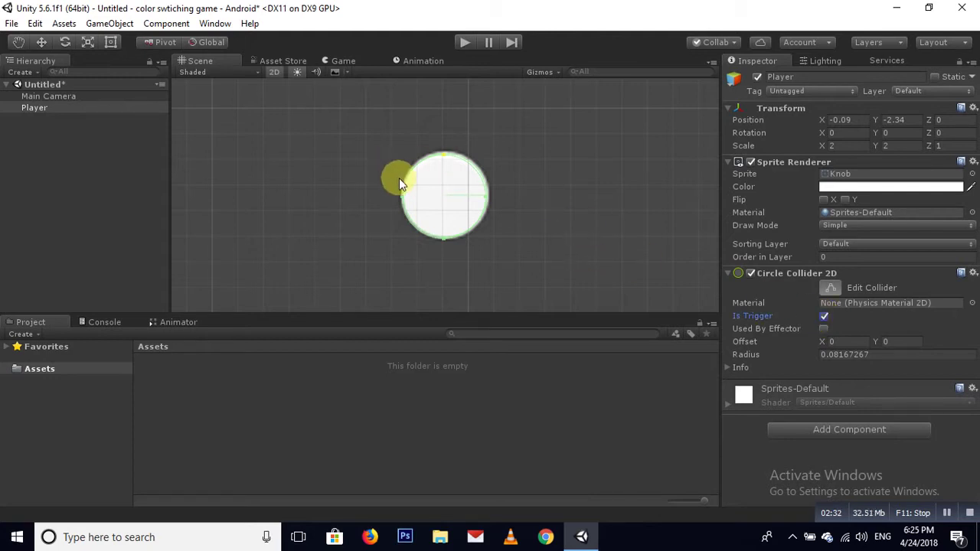
- Add a Rigidbody 2D with Gravity Scale 3 and save the scene
{"action": "left_click", "coordinate": [807, 430]}
{"action": "type", "text": "ri"}
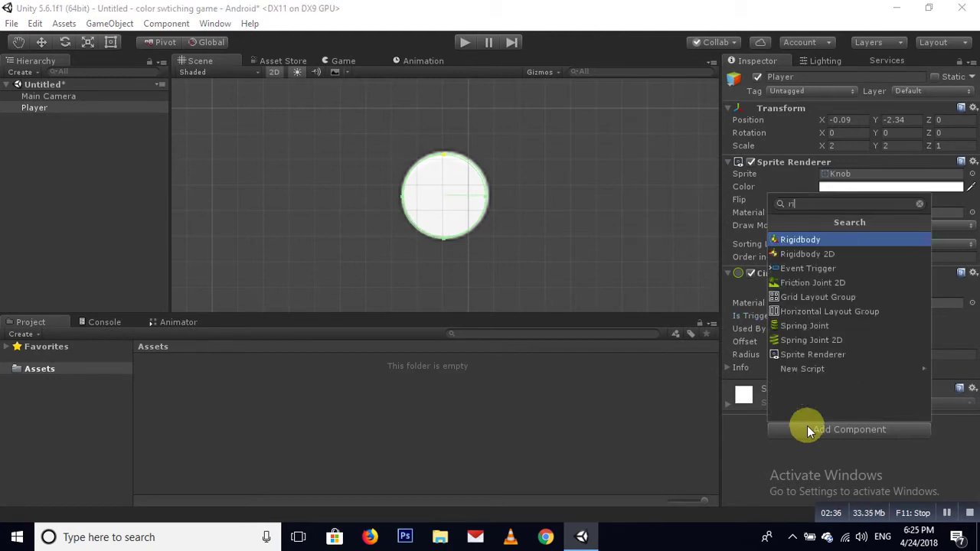
{"action": "type", "text": "gid"}
{"action": "key", "text": "Down"}
{"action": "key", "text": "Return"}
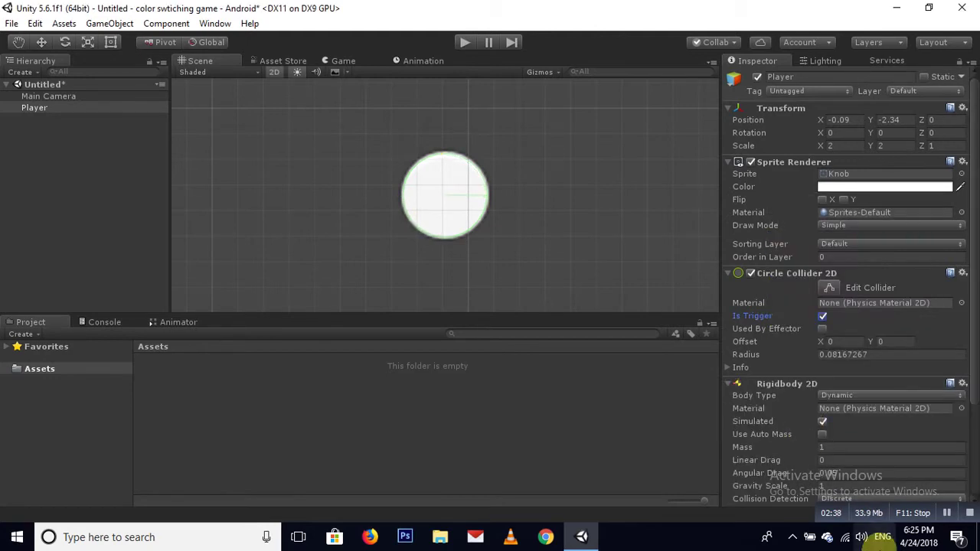
{"action": "scroll", "coordinate": [826, 418], "scroll_direction": "down", "scroll_amount": 3}
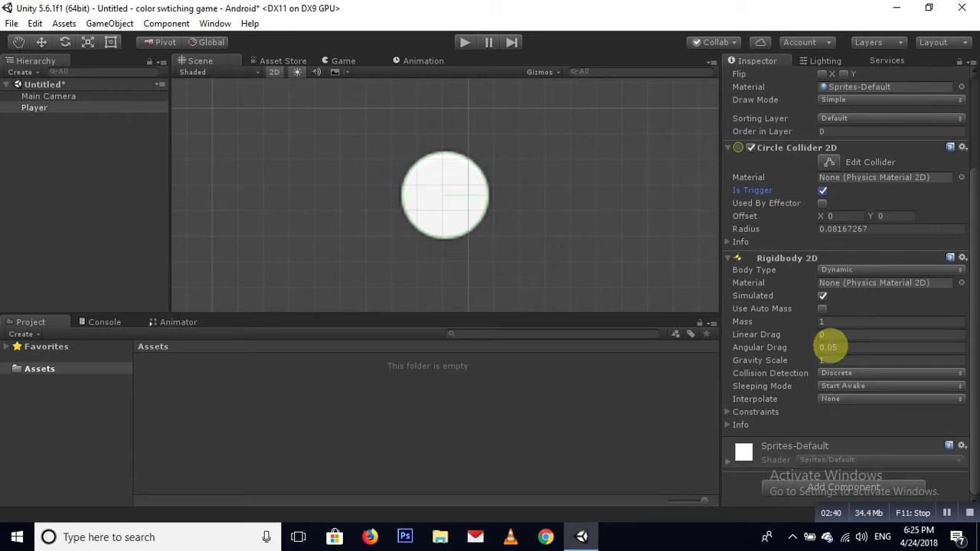
{"action": "left_click", "coordinate": [812, 361]}
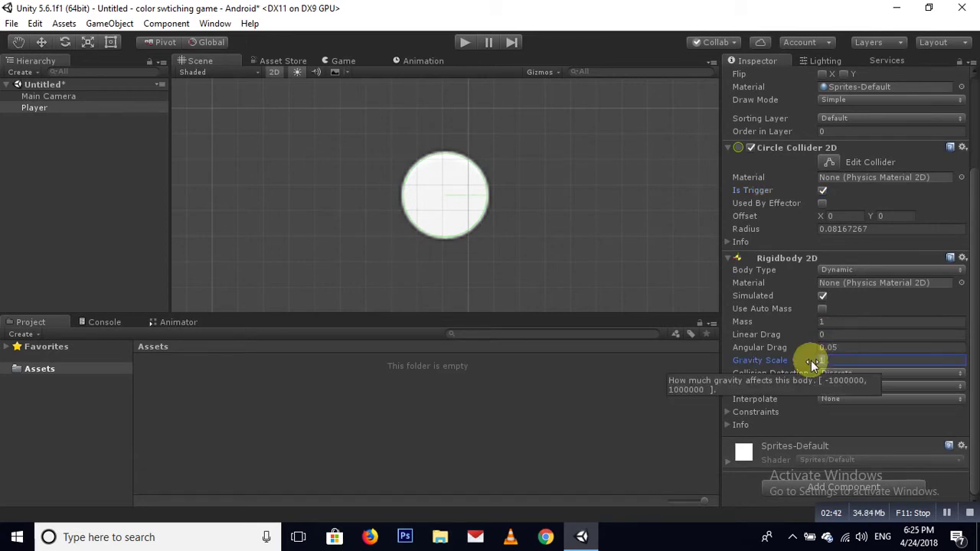
{"action": "type", "text": "3"}
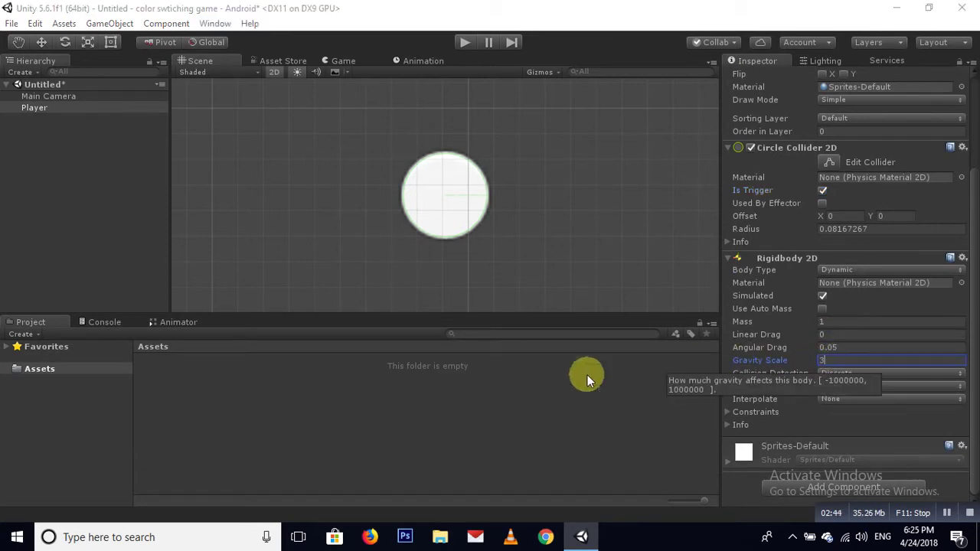
{"action": "key", "text": "ctrl+s"}
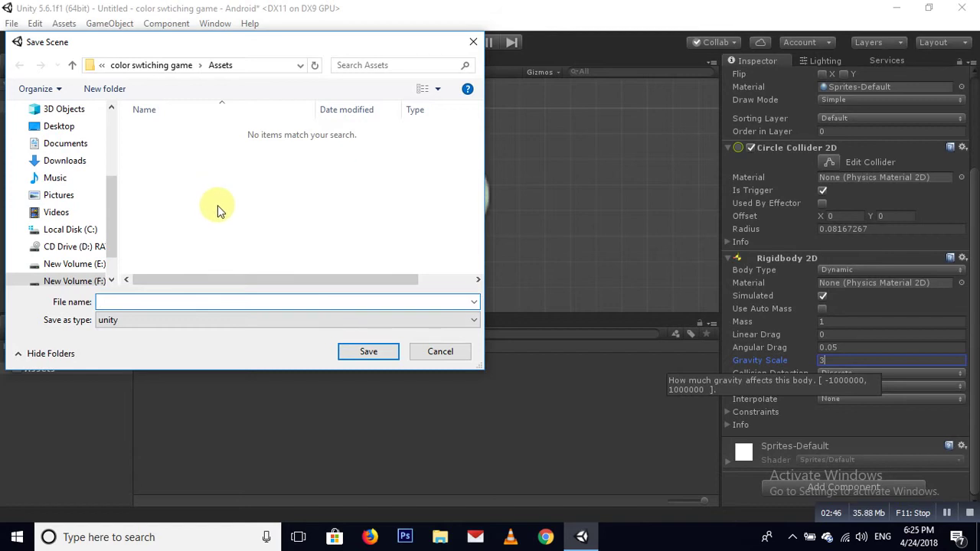
- Save the scene as main, then create and attach a new C# script named player
{"action": "type", "text": "main"}
{"action": "key", "text": "Return"}
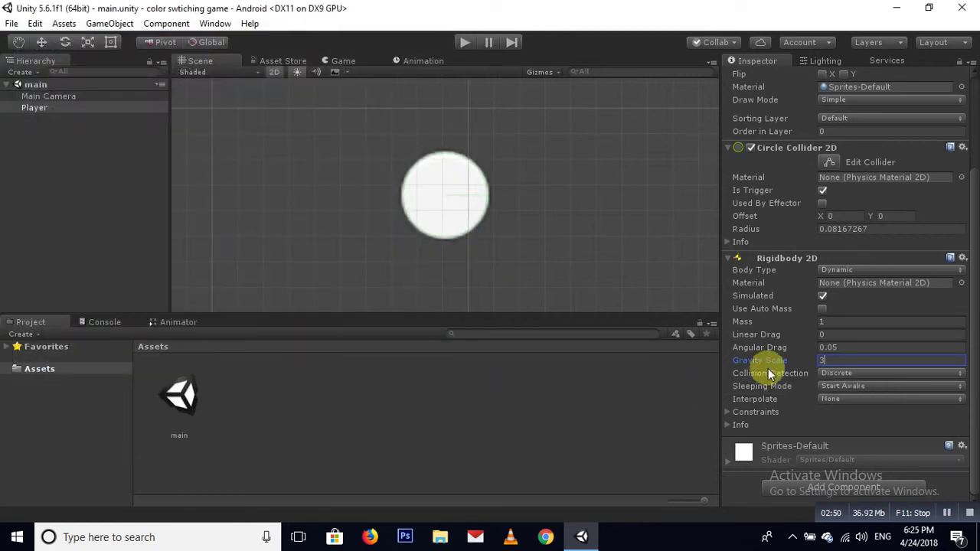
{"action": "left_click", "coordinate": [794, 487]}
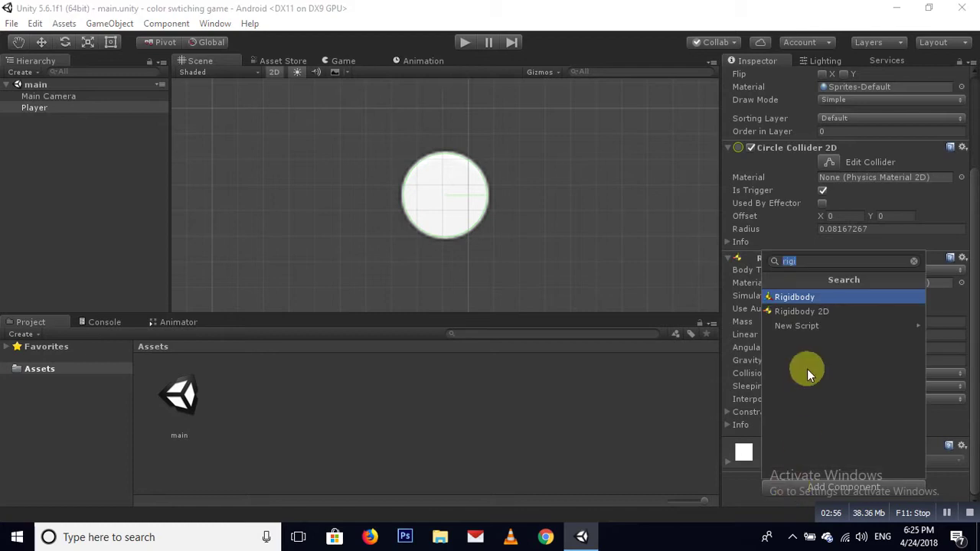
{"action": "type", "text": "pl"}
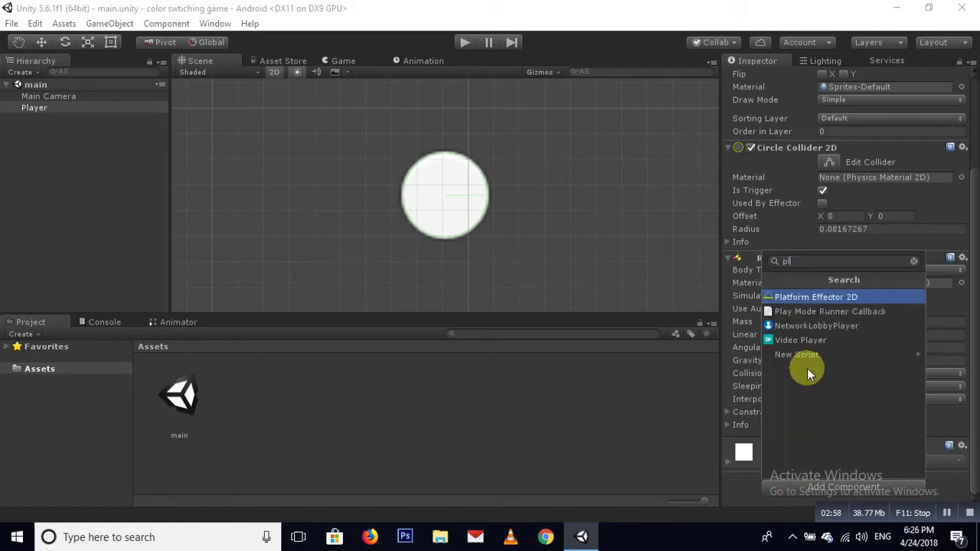
{"action": "type", "text": "ayer"}
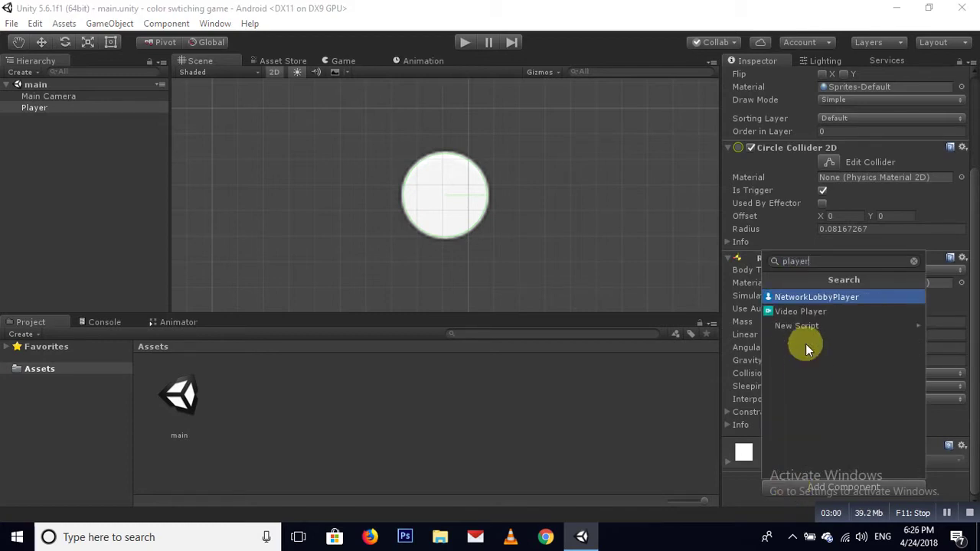
{"action": "left_click", "coordinate": [798, 327]}
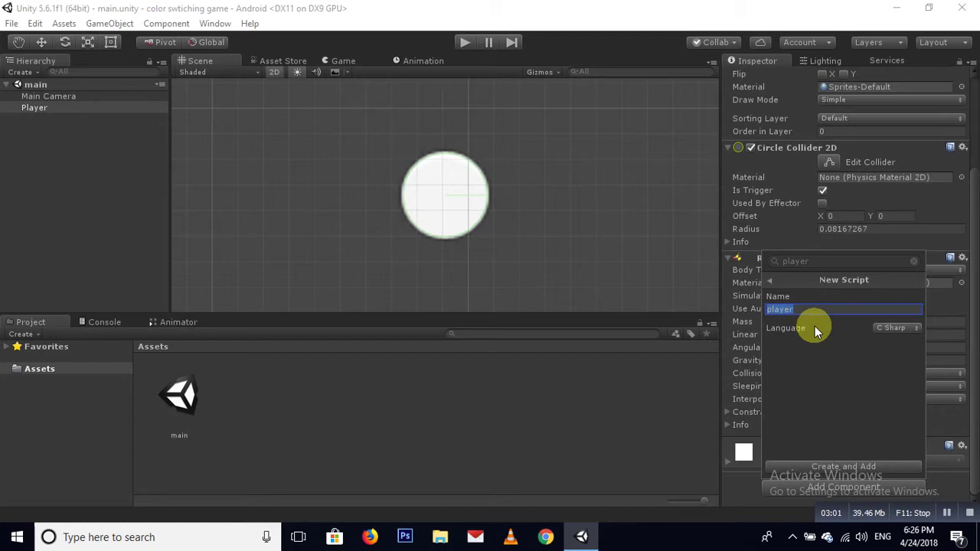
{"action": "left_click", "coordinate": [843, 467]}
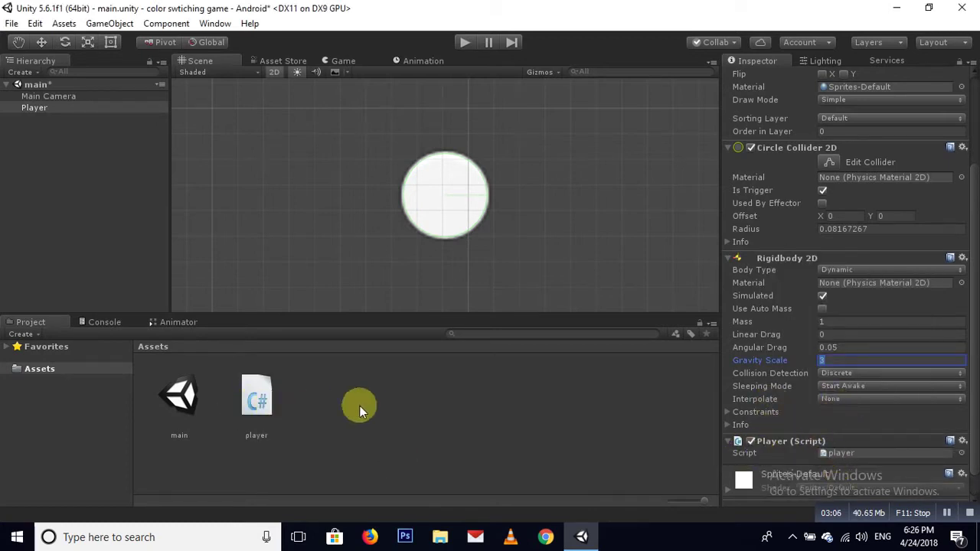
{"action": "left_click", "coordinate": [265, 400]}
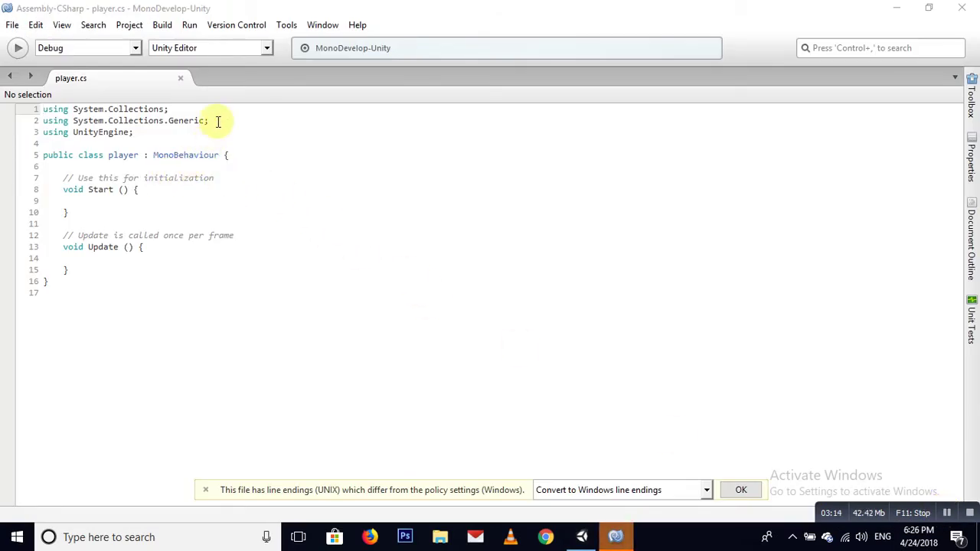
- Delete the unused using lines, the template Start/Update methods, and the blank first line
{"action": "left_click_drag", "start_coordinate": [218, 121], "coordinate": [41, 111]}
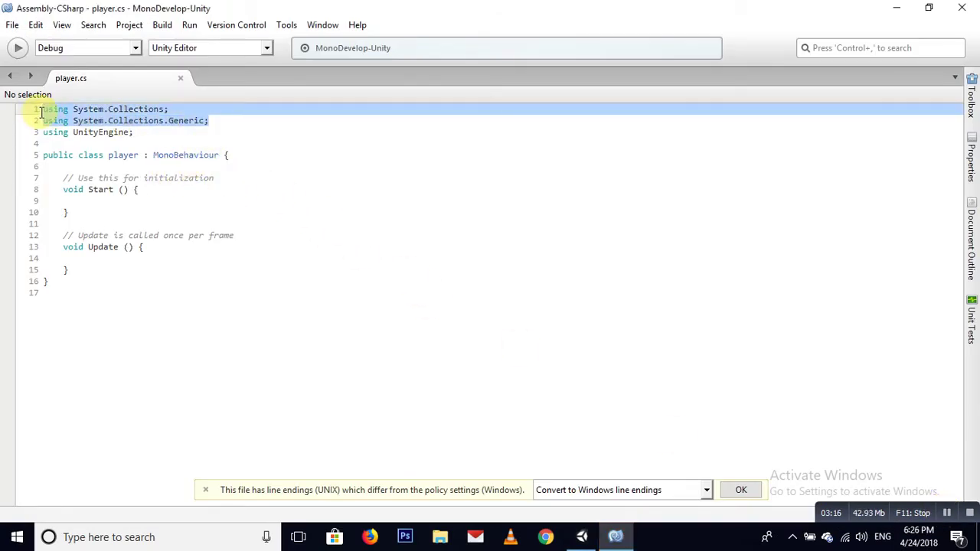
{"action": "key", "text": "Delete"}
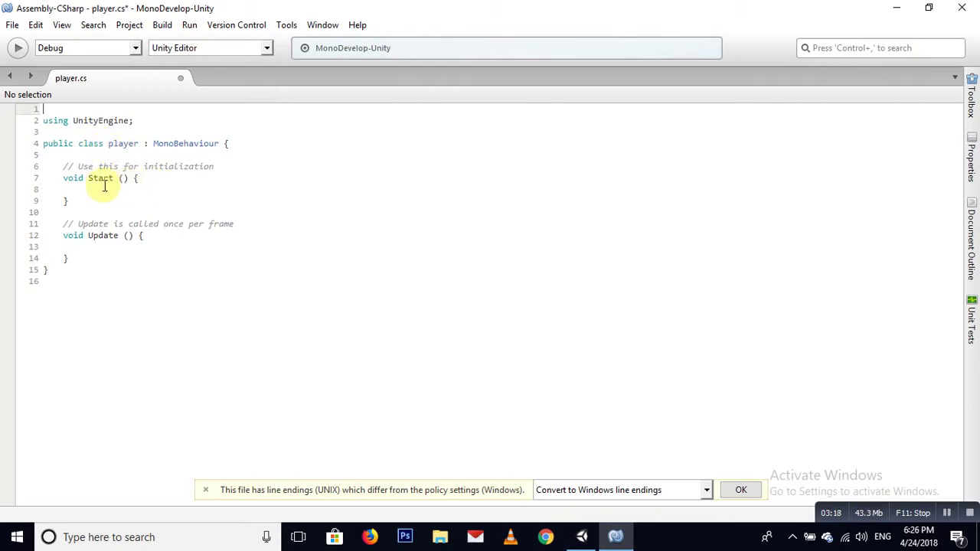
{"action": "left_click_drag", "start_coordinate": [62, 165], "coordinate": [77, 219]}
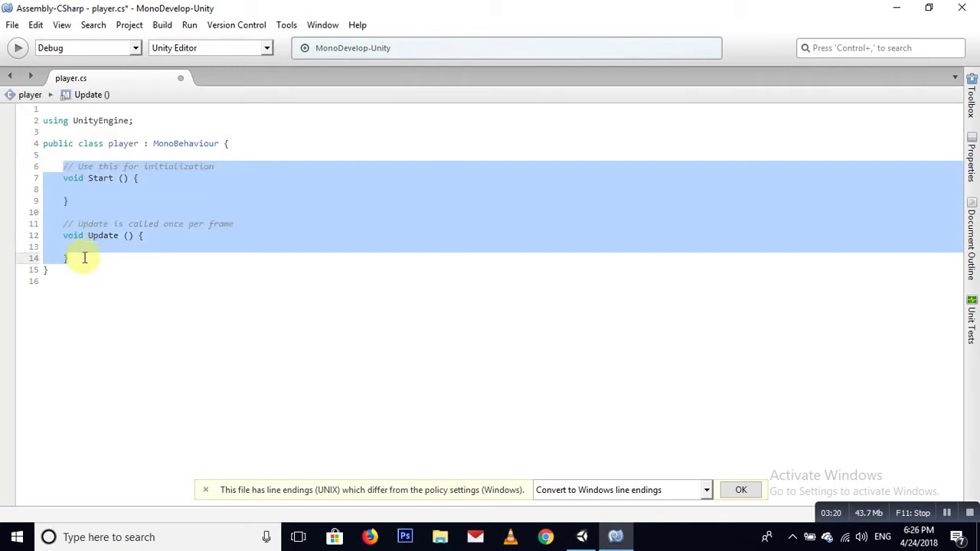
{"action": "key", "text": "Delete"}
{"action": "left_click", "coordinate": [56, 112]}
{"action": "key", "text": "Delete"}
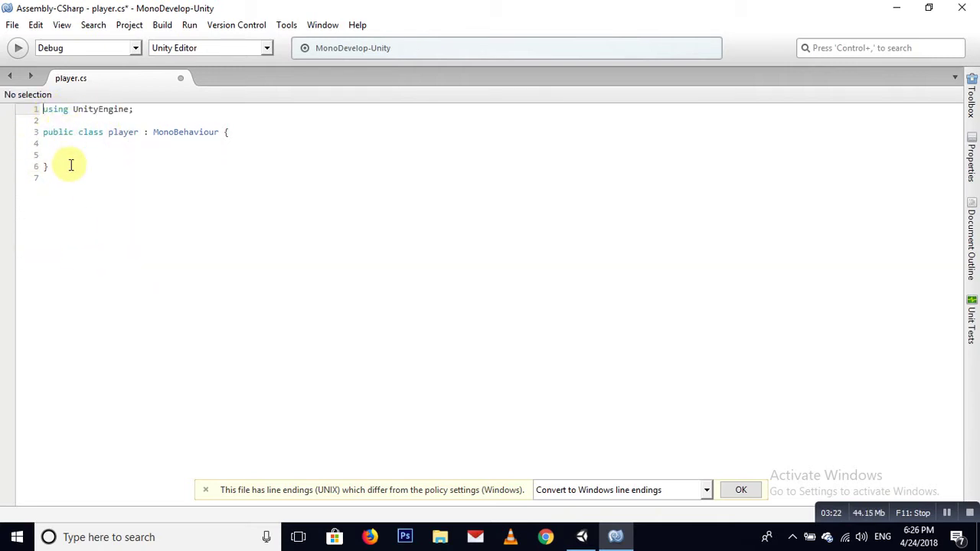
{"action": "left_click", "coordinate": [69, 153]}
{"action": "key", "text": "Return"}
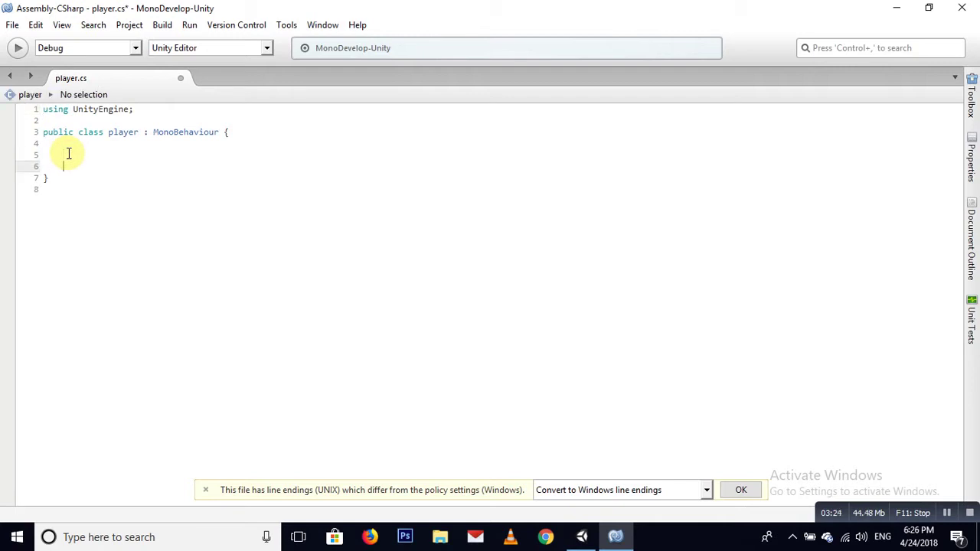
{"action": "left_click", "coordinate": [68, 153]}
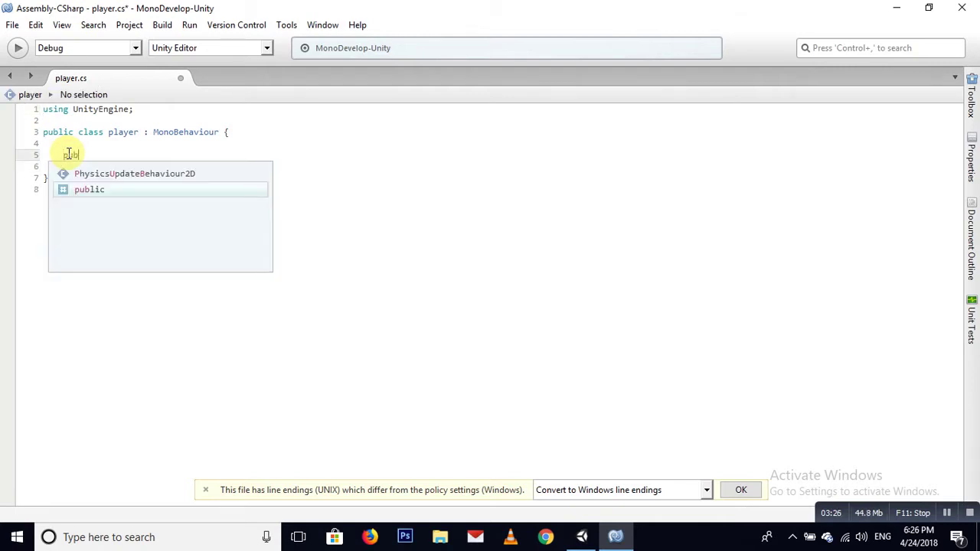
- Declare public float jumpForce = 10f, public Rigidbody2D rb, and an empty void Update(){}
{"action": "type", "text": "public flo"}
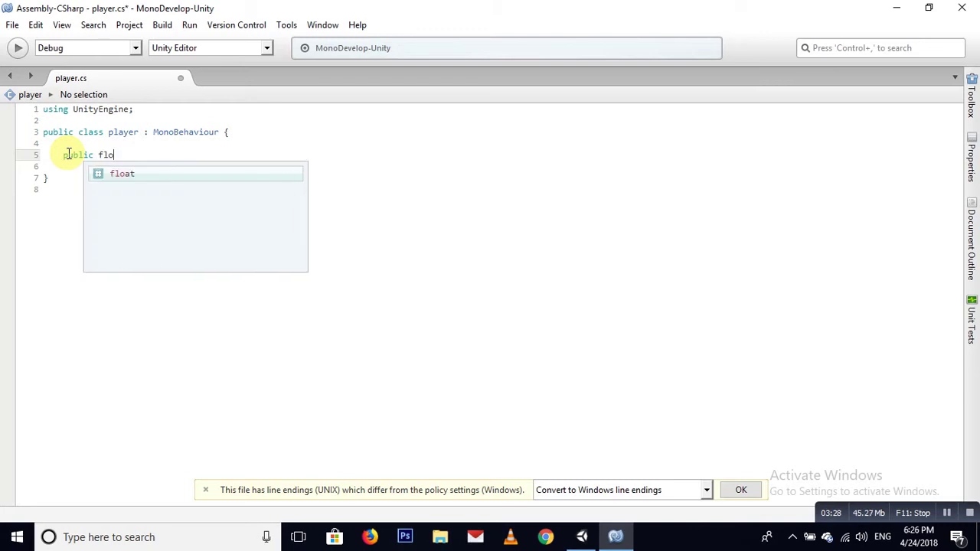
{"action": "type", "text": "at j"}
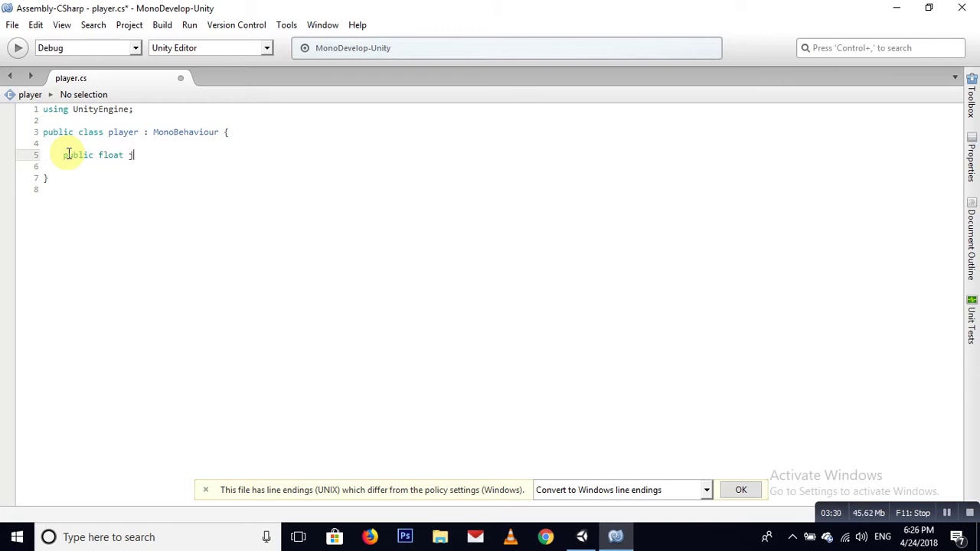
{"action": "type", "text": "umpForce"}
{"action": "type", "text": " = "}
{"action": "type", "text": "10f;"}
{"action": "key", "text": "Return"}
{"action": "type", "text": "public "}
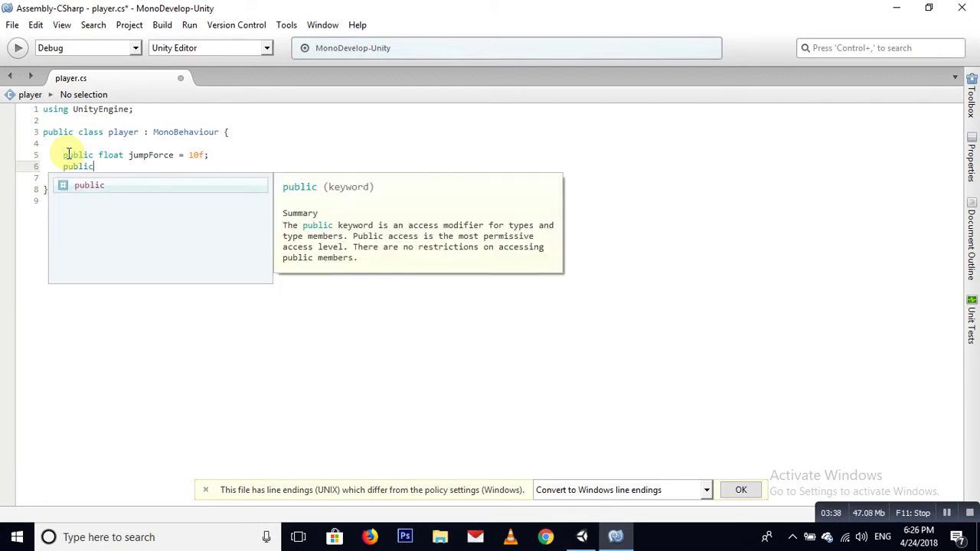
{"action": "type", "text": "Rigid"}
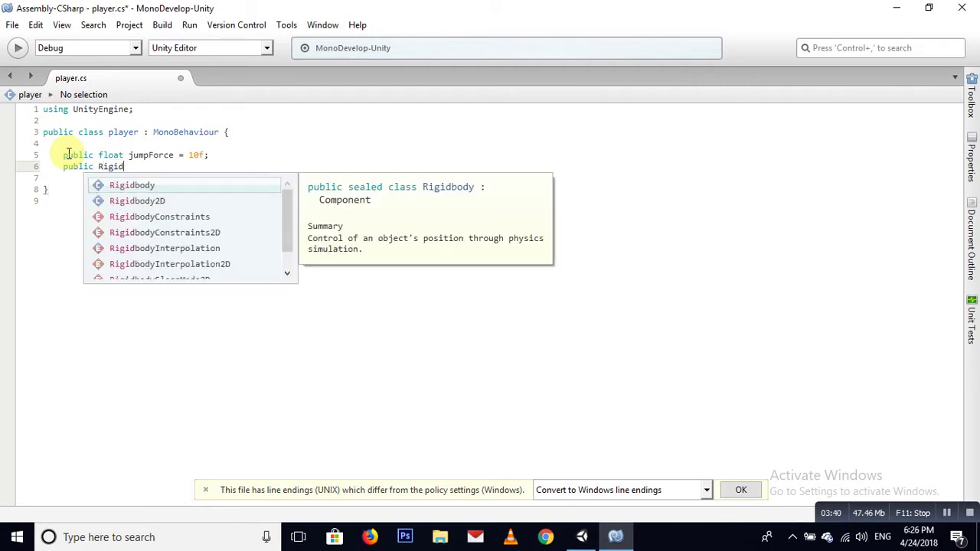
{"action": "key", "text": "Down"}
{"action": "key", "text": "Return"}
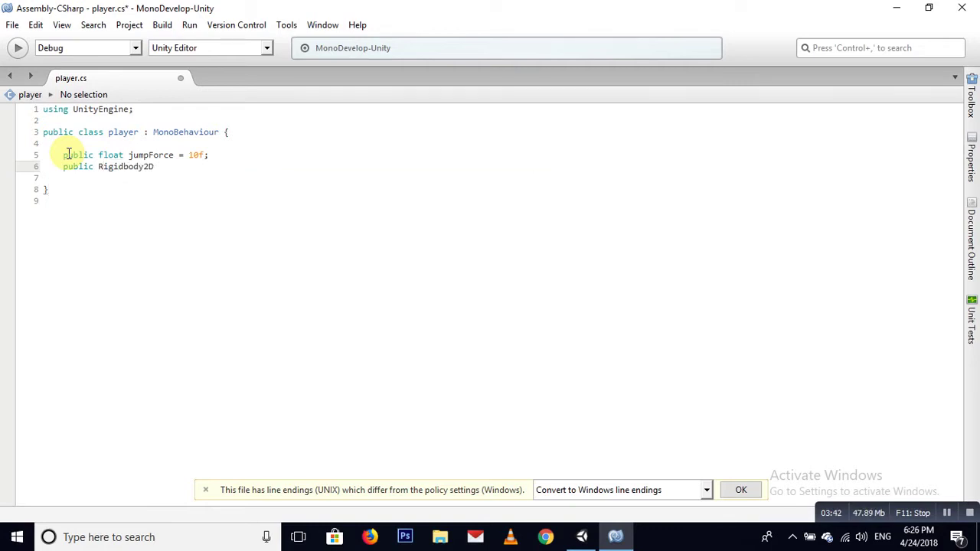
{"action": "type", "text": " rb;"}
{"action": "key", "text": "Return"}
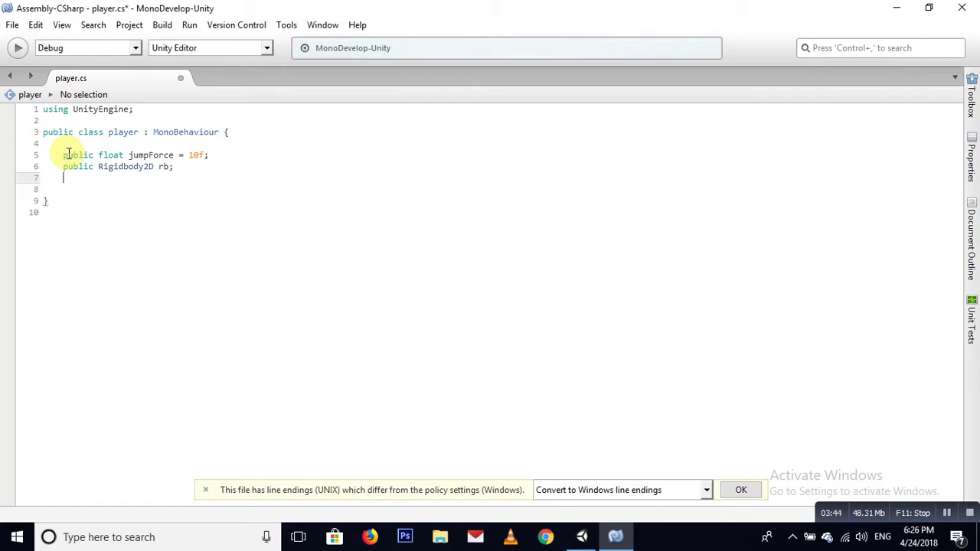
{"action": "key", "text": "Return"}
{"action": "type", "text": "void "}
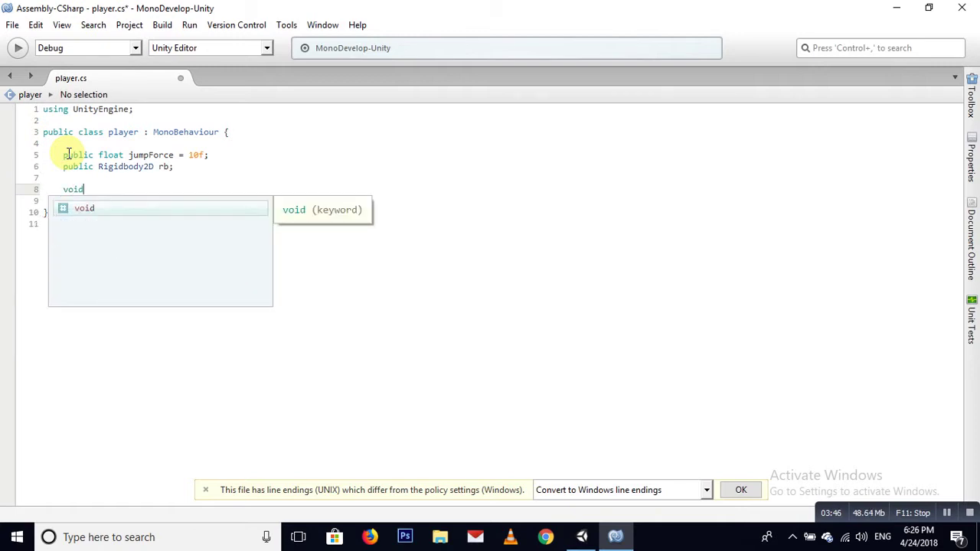
{"action": "type", "text": "Update"}
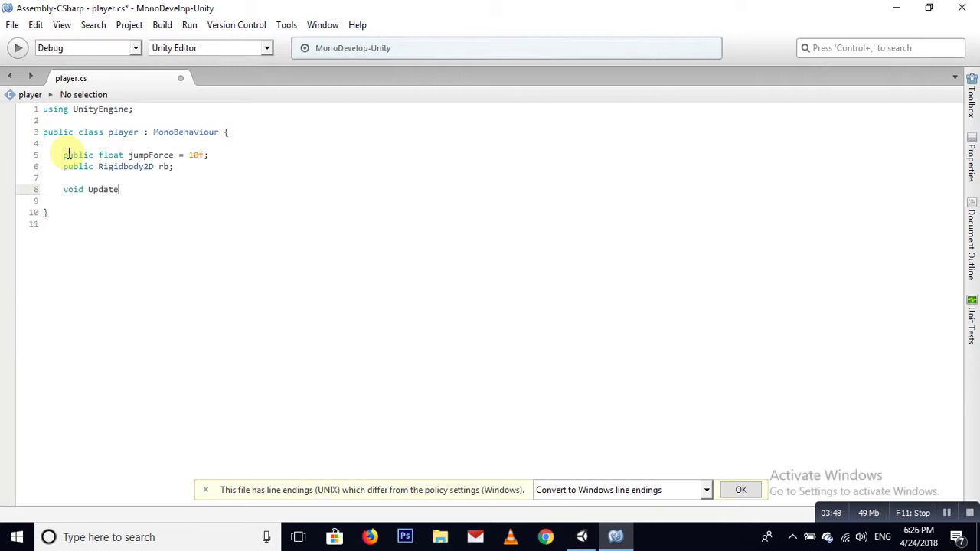
{"action": "type", "text": "(){}"}
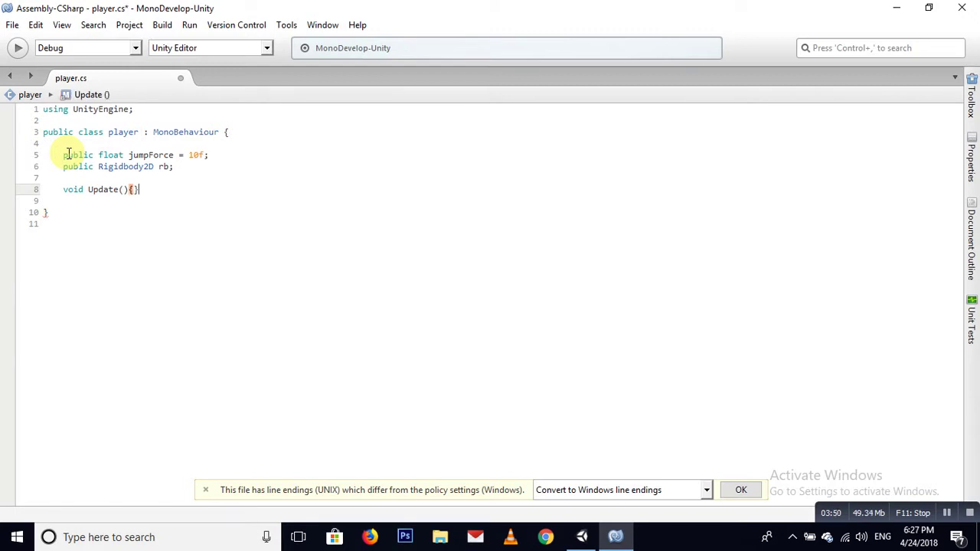
- Start an if statement in Update that checks Input.GetButtonDown("Jump")
{"action": "key", "text": "Return"}
{"action": "key", "text": "Return"}
{"action": "key", "text": "Return"}
{"action": "key", "text": "Up"}
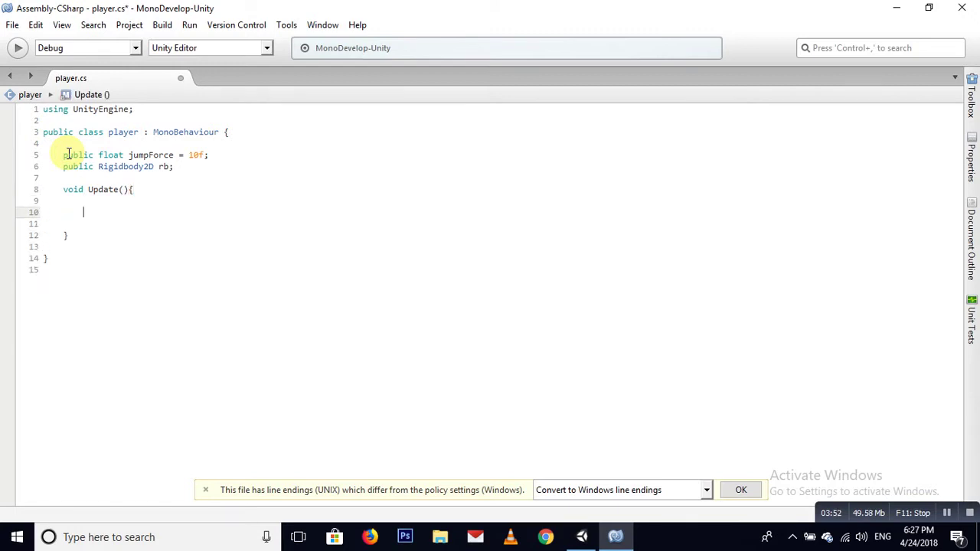
{"action": "type", "text": "if"}
{"action": "type", "text": " ()"}
{"action": "type", "text": "inpu"}
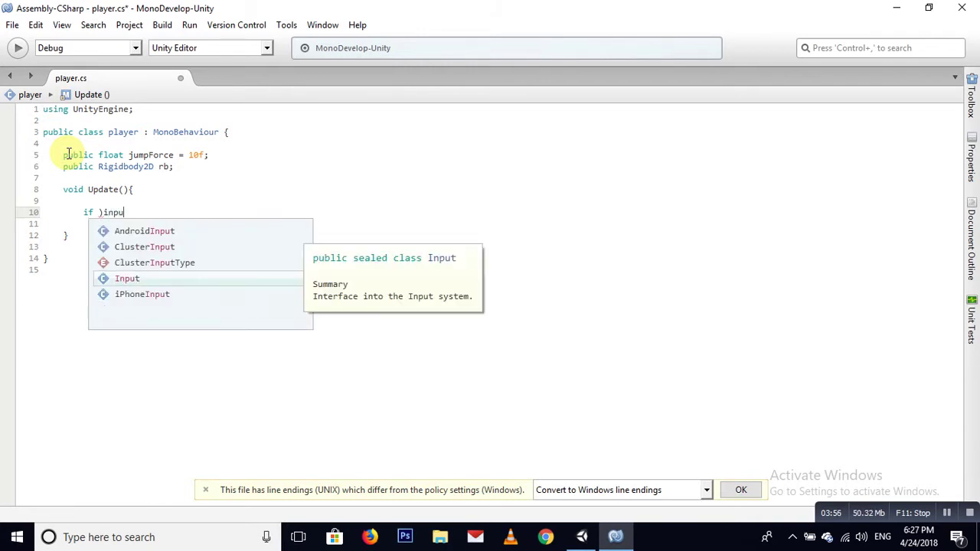
{"action": "key", "text": "Return"}
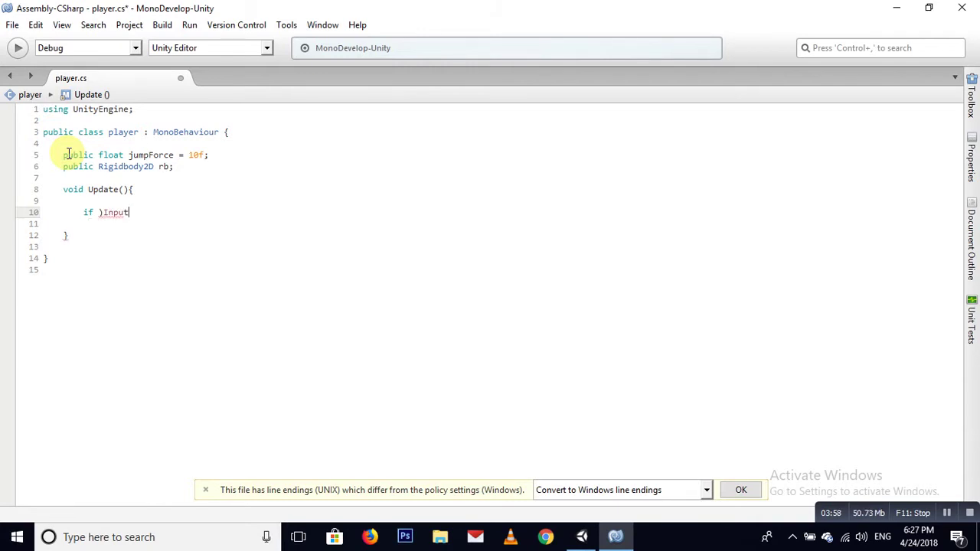
{"action": "type", "text": ".get"}
{"action": "key", "text": "Up"}
{"action": "key", "text": "Up"}
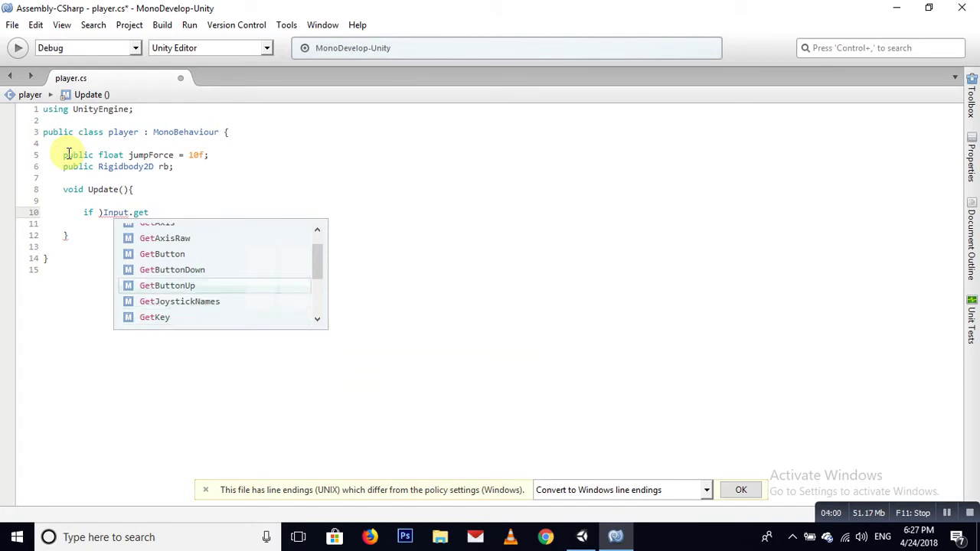
{"action": "key", "text": "Up"}
{"action": "key", "text": "Return"}
{"action": "type", "text": "\""}
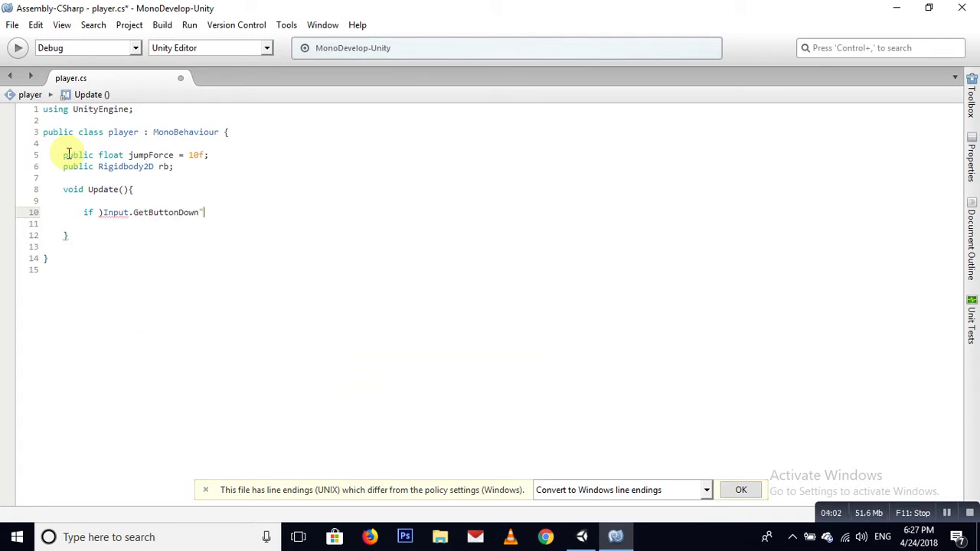
{"action": "type", "text": "\""}
{"action": "type", "text": "("}
{"action": "type", "text": "Jump"}
- Extend the condition with || Input.GetMouseButtonDown(0), add braces and fix the parentheses
{"action": "key", "text": "Down"}
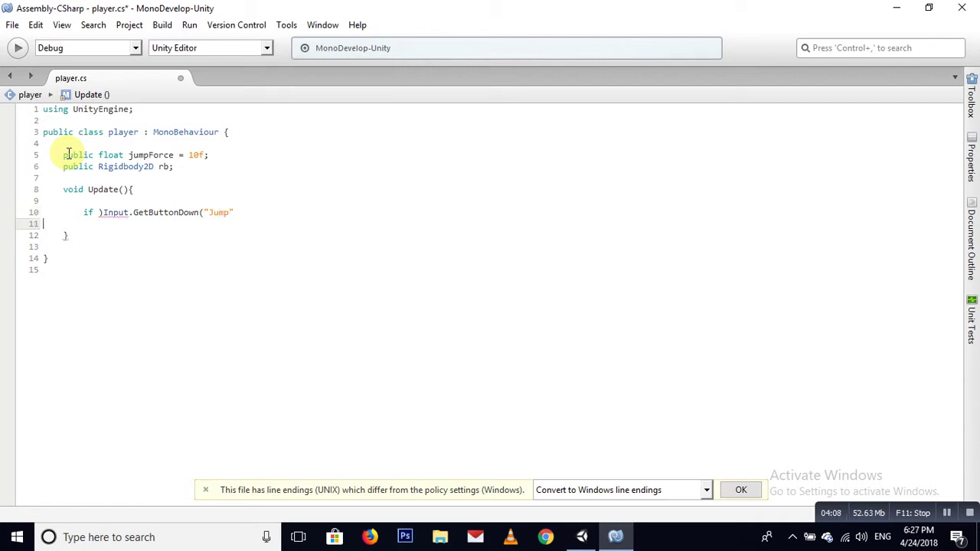
{"action": "key", "text": "Up"}
{"action": "type", "text": ")"}
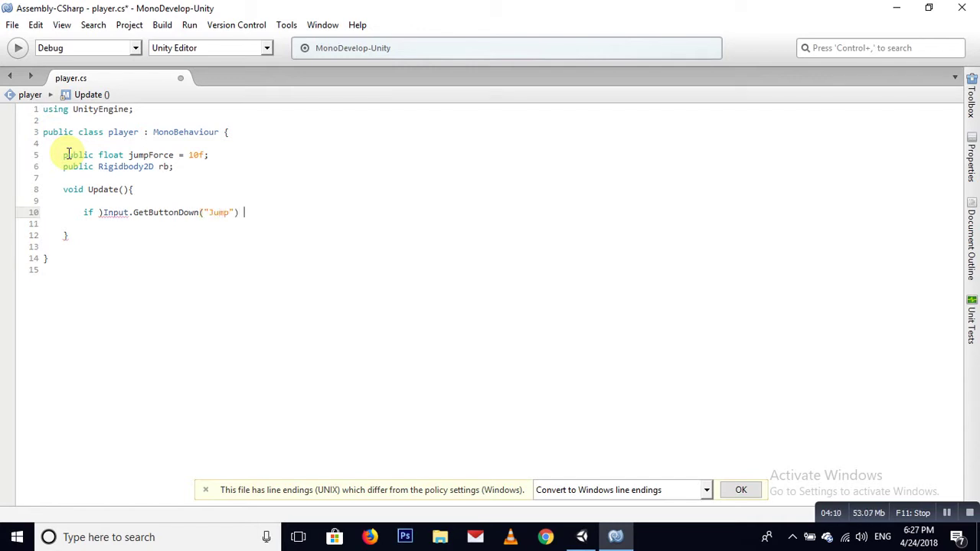
{"action": "type", "text": "|| in"}
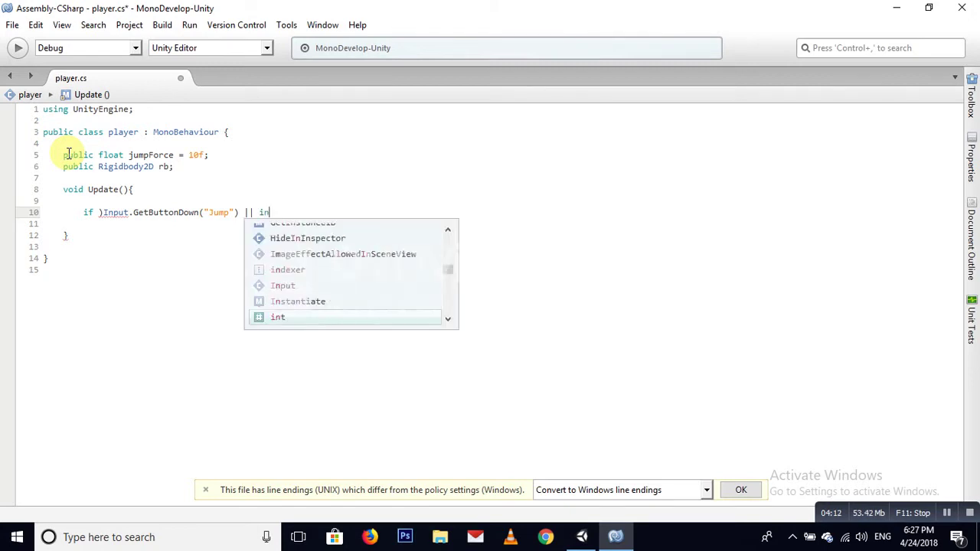
{"action": "type", "text": "put."}
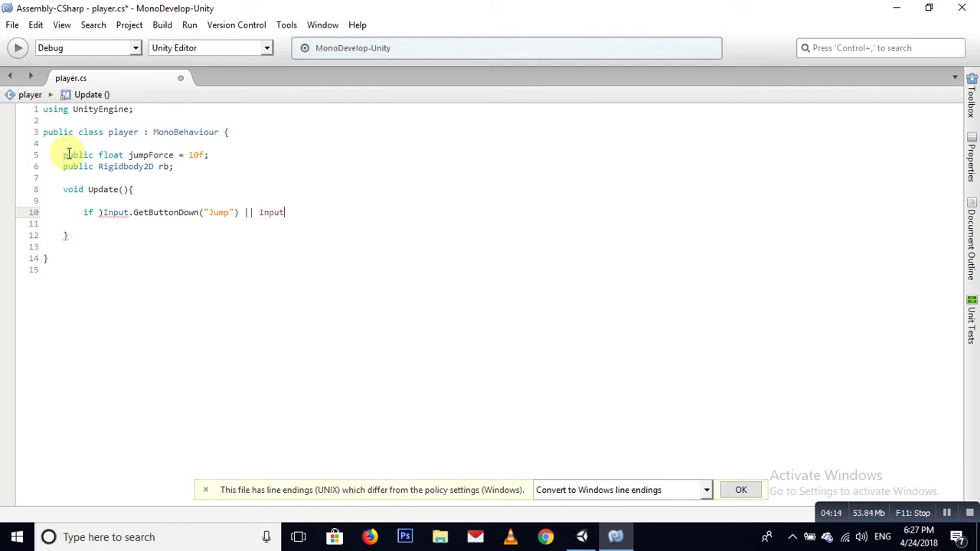
{"action": "type", "text": "get"}
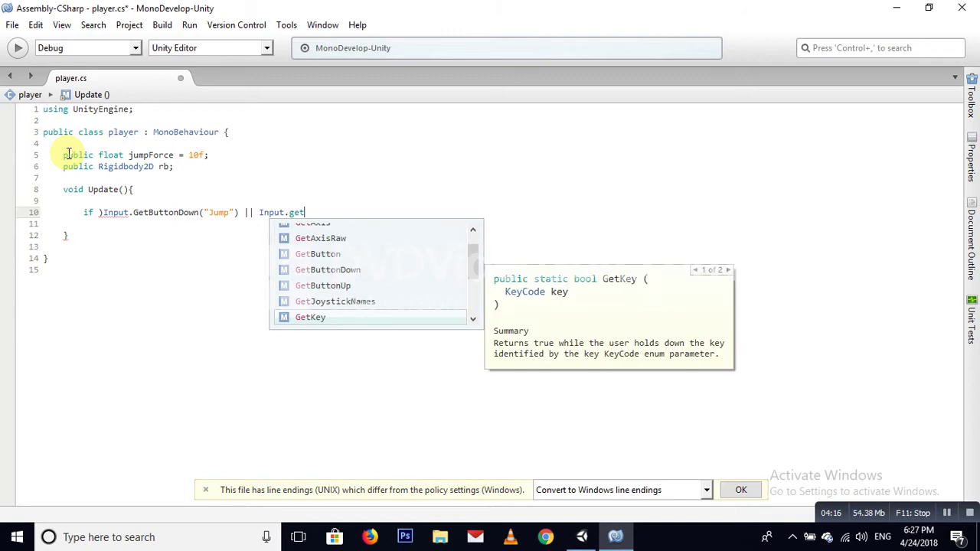
{"action": "type", "text": "mo"}
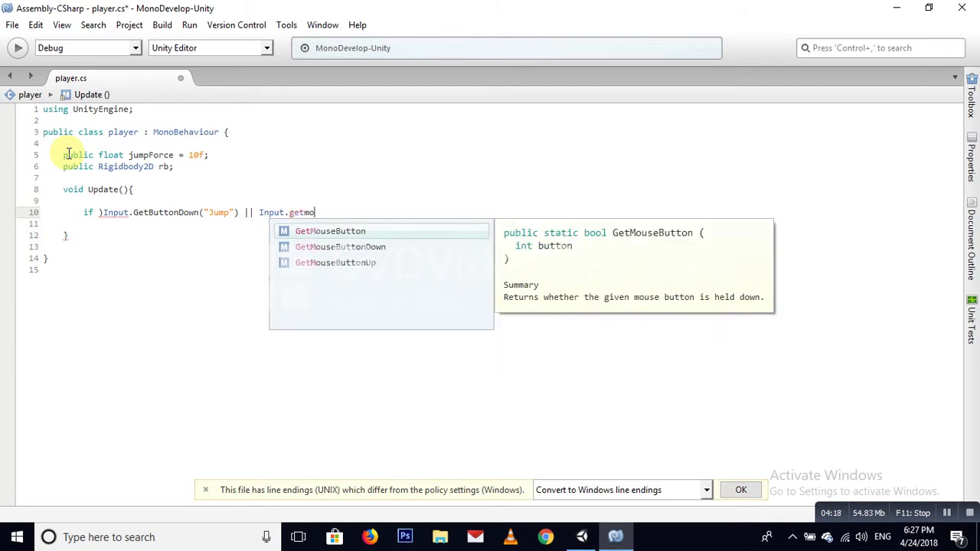
{"action": "key", "text": "Down"}
{"action": "key", "text": "Return"}
{"action": "type", "text": "(0"}
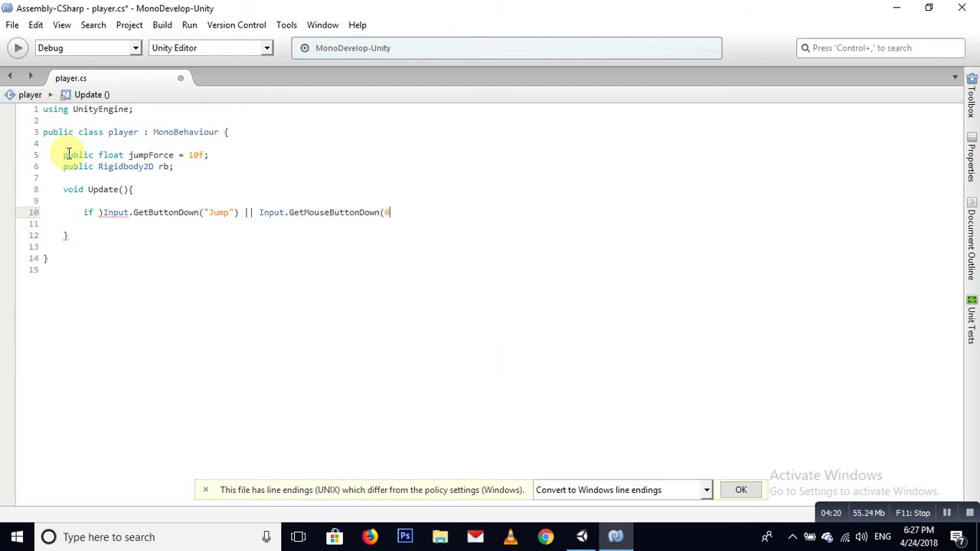
{"action": "type", "text": ")"}
{"action": "type", "text": ")"}
{"action": "type", "text": "{}"}
{"action": "key", "text": "Return"}
{"action": "key", "text": "Return"}
{"action": "key", "text": "Return"}
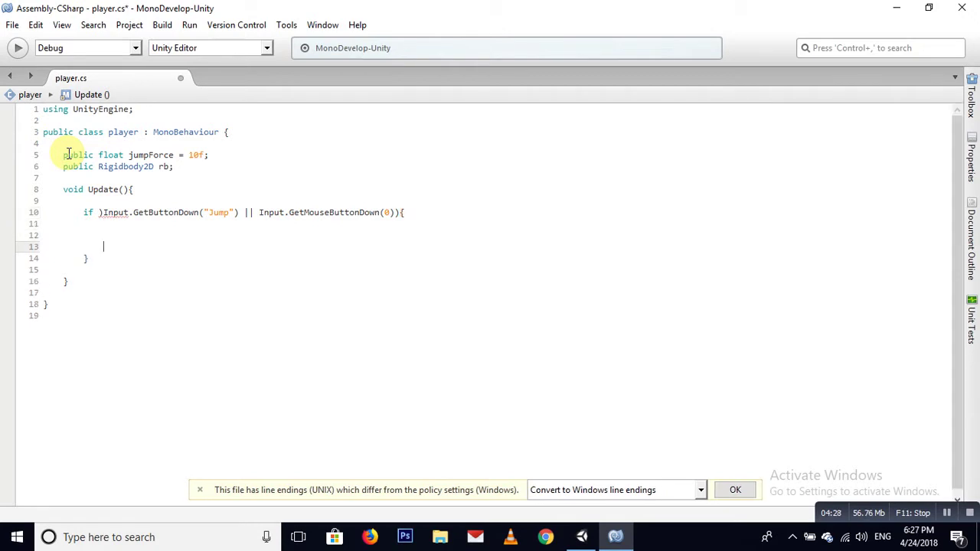
{"action": "key", "text": "Up"}
{"action": "key", "text": "Up"}
{"action": "key", "text": "Up"}
{"action": "key", "text": "BackSpace"}
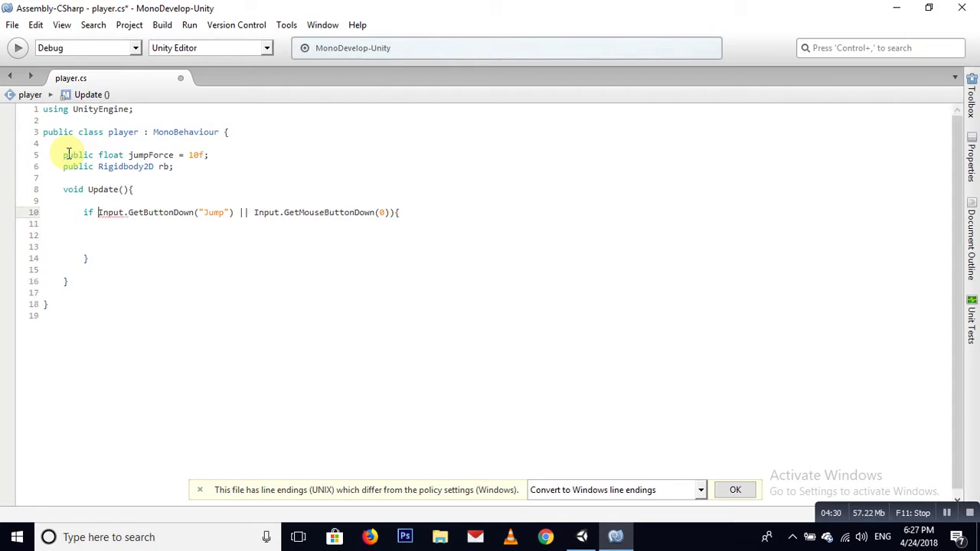
{"action": "type", "text": "("}
- Set rb.velocity = Vector2.up * jumpForce inside the if block and save player.cs
{"action": "key", "text": "Down"}
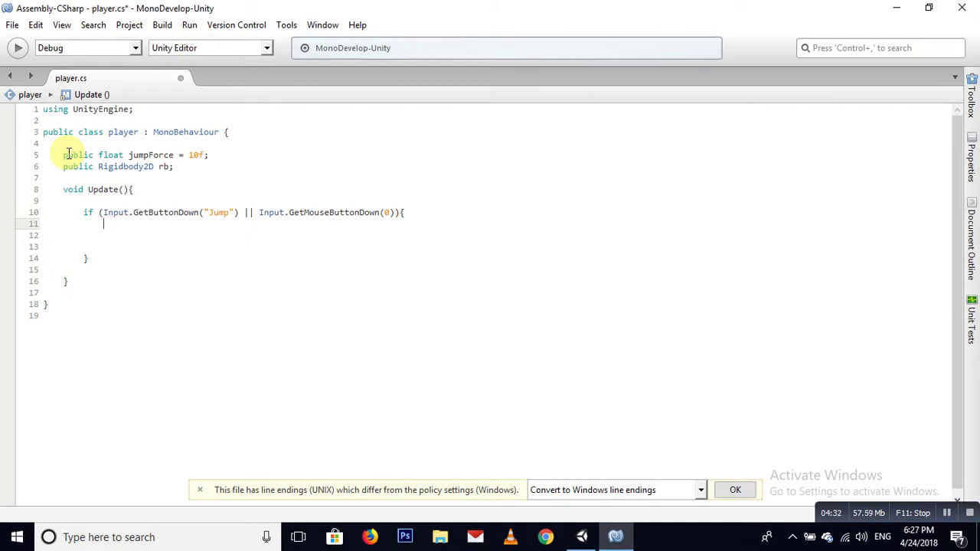
{"action": "key", "text": "Down"}
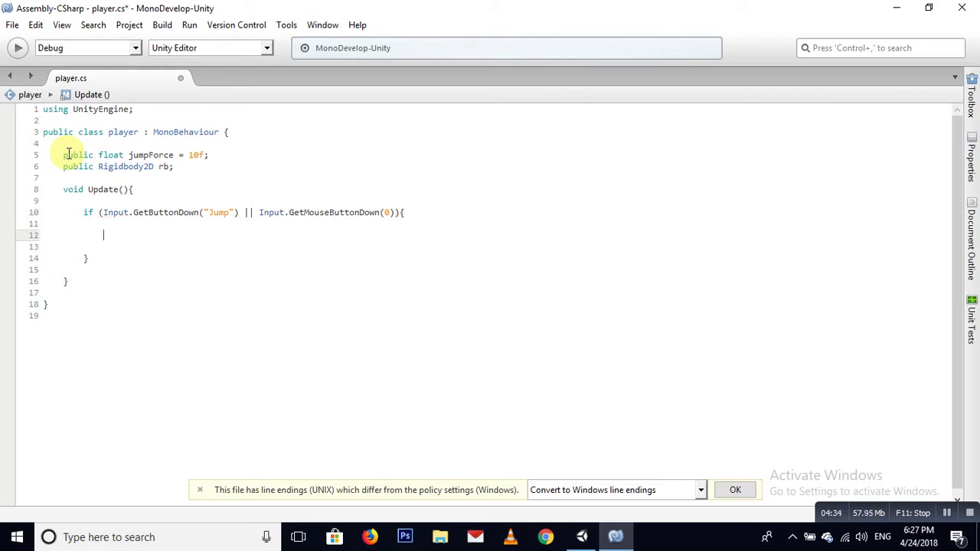
{"action": "type", "text": "rb"}
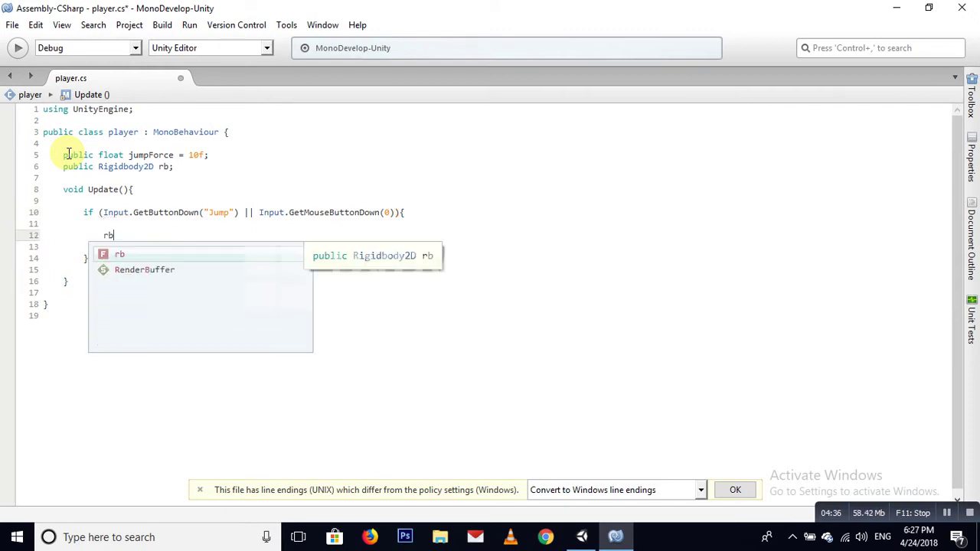
{"action": "type", "text": ".veloci"}
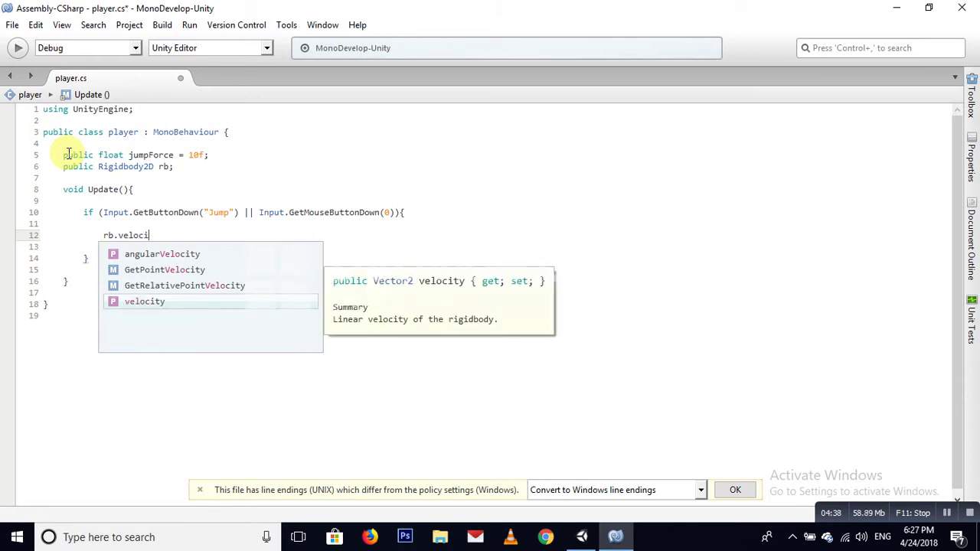
{"action": "key", "text": "Return"}
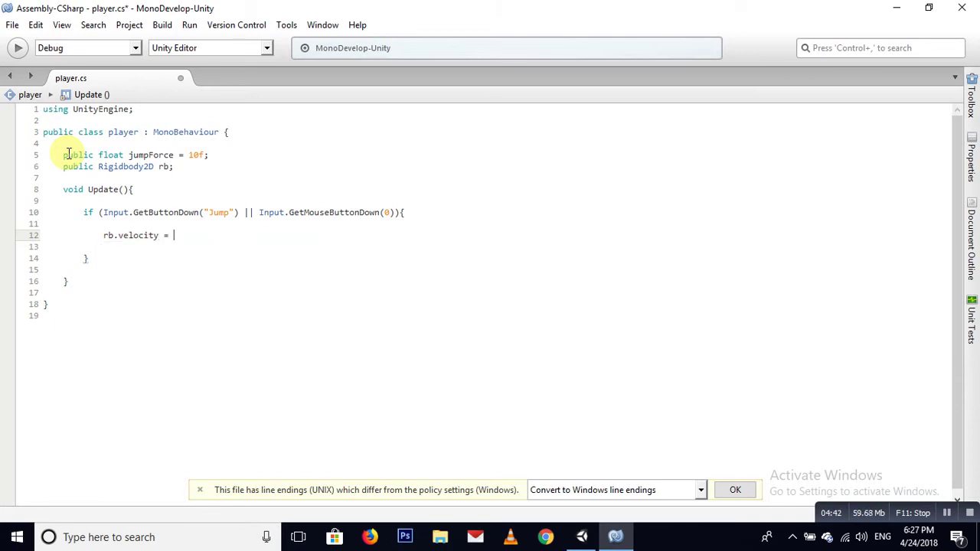
{"action": "type", "text": "vecto"}
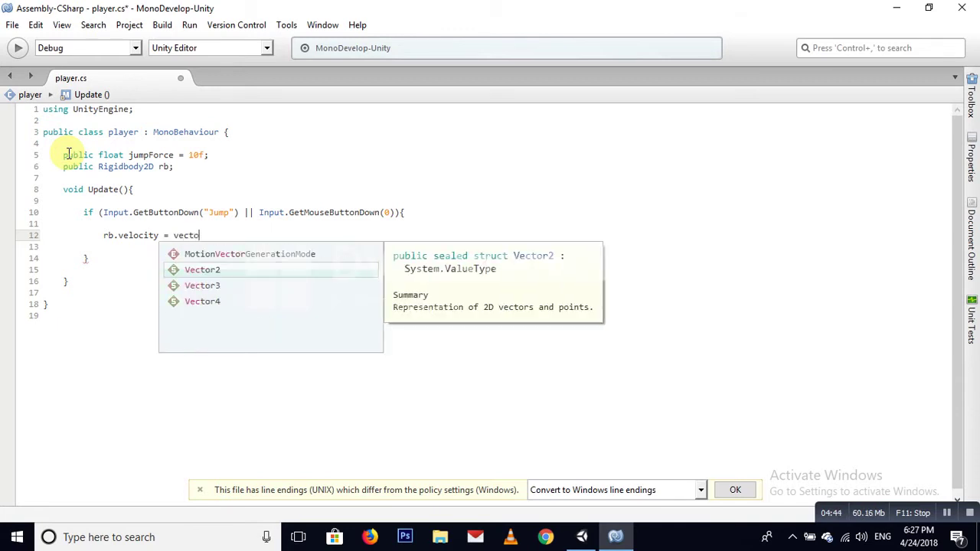
{"action": "type", "text": "r"}
{"action": "key", "text": "Return"}
{"action": "type", "text": ".up"}
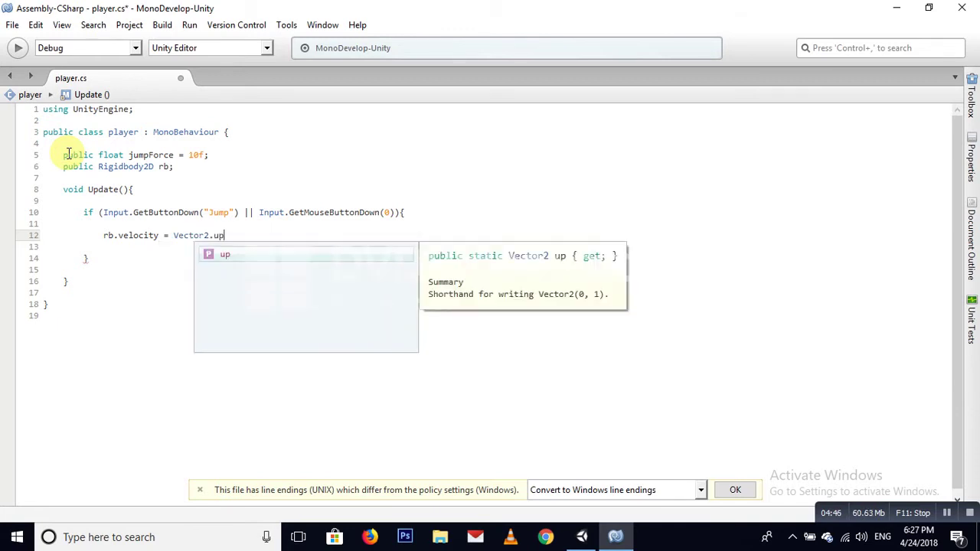
{"action": "key", "text": "Escape"}
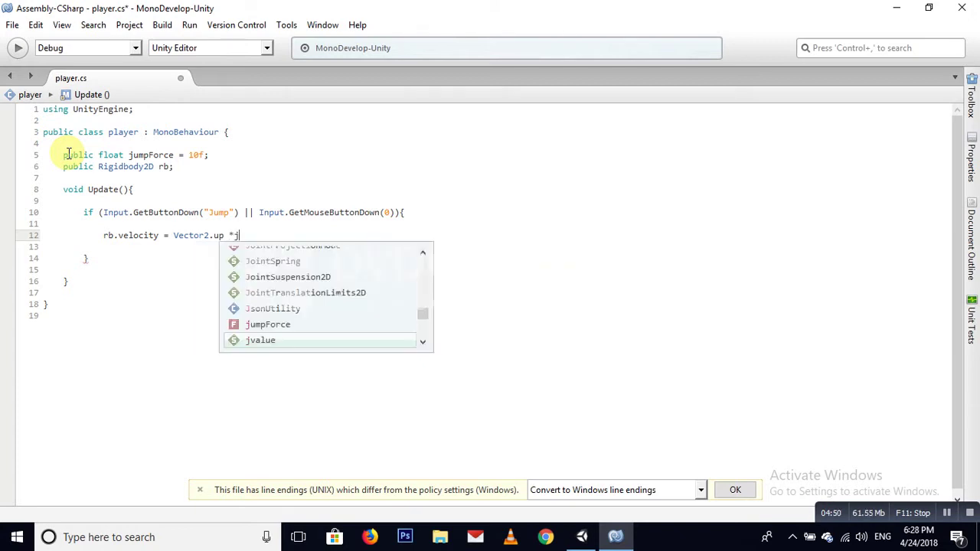
{"action": "type", "text": "j"}
{"action": "key", "text": "Return"}
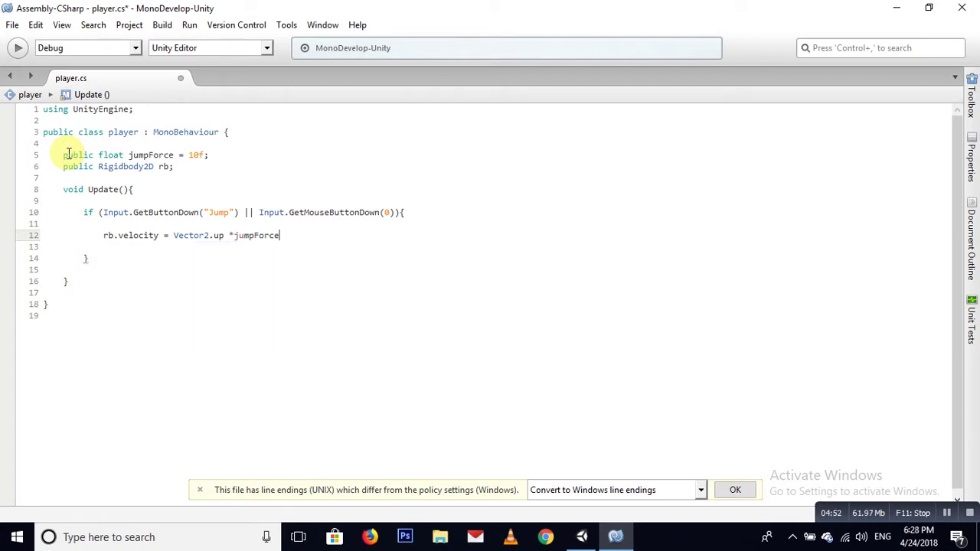
{"action": "type", "text": ";"}
{"action": "key", "text": "ctrl+s"}
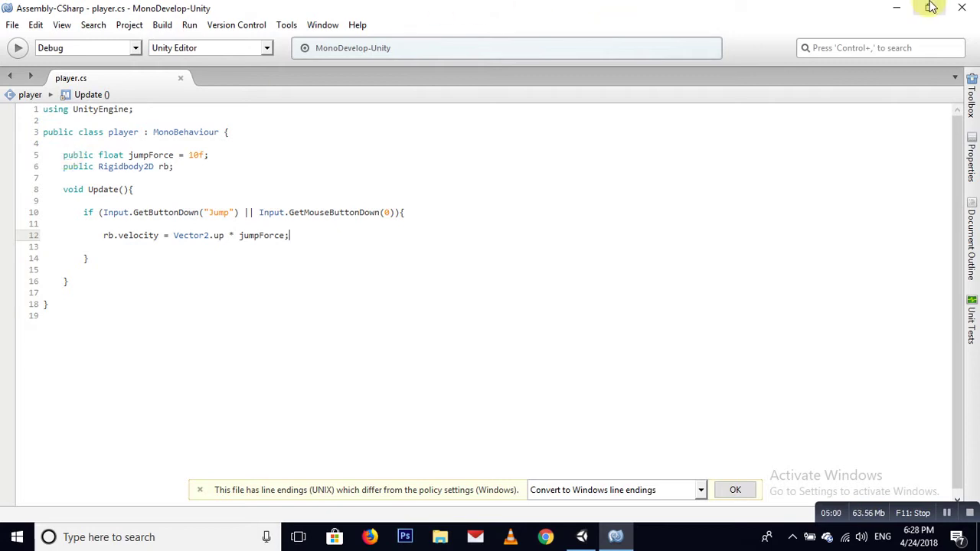
- Return to Unity and run the game once, stopping it after the error
{"action": "left_click", "coordinate": [898, 7]}
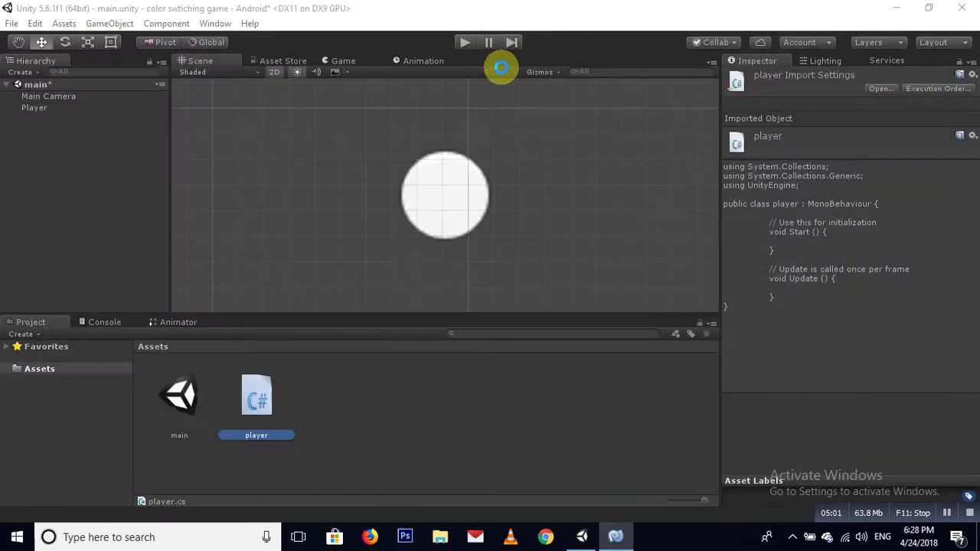
{"action": "left_click", "coordinate": [465, 43]}
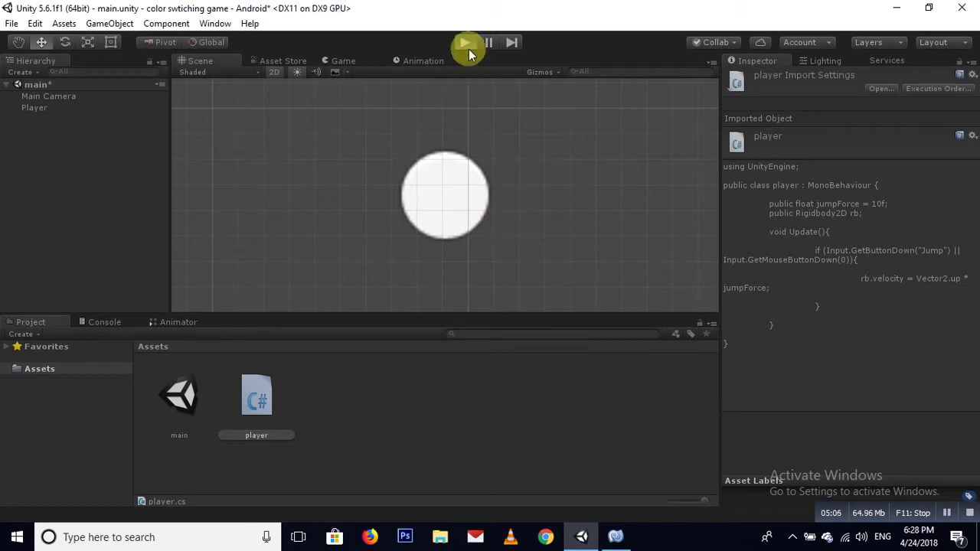
{"action": "left_click", "coordinate": [464, 140]}
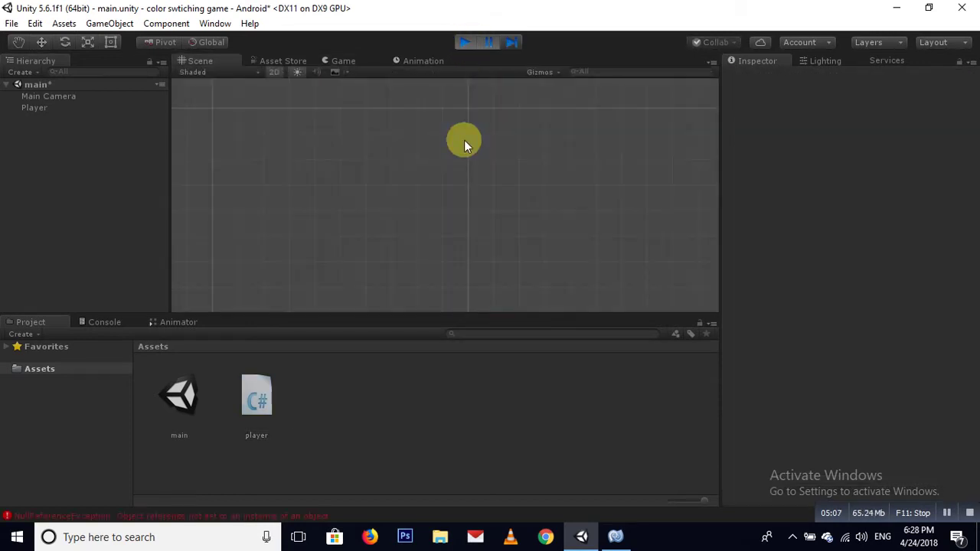
{"action": "left_click", "coordinate": [462, 44]}
- Assign the Player's Rigidbody 2D to the script's Rb field and run the game again
{"action": "left_click", "coordinate": [34, 108]}
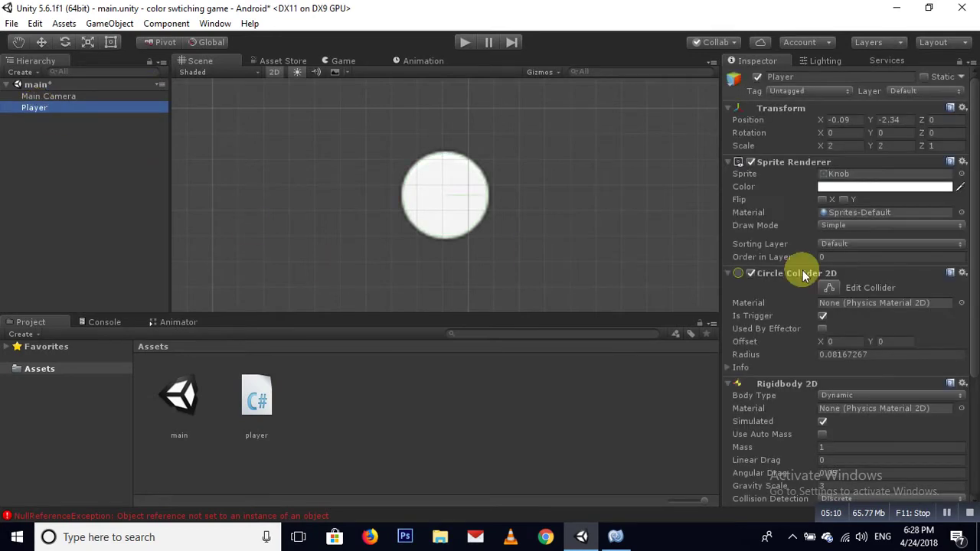
{"action": "scroll", "coordinate": [824, 337], "scroll_direction": "down", "scroll_amount": 3}
{"action": "scroll", "coordinate": [816, 324], "scroll_direction": "down", "scroll_amount": 1}
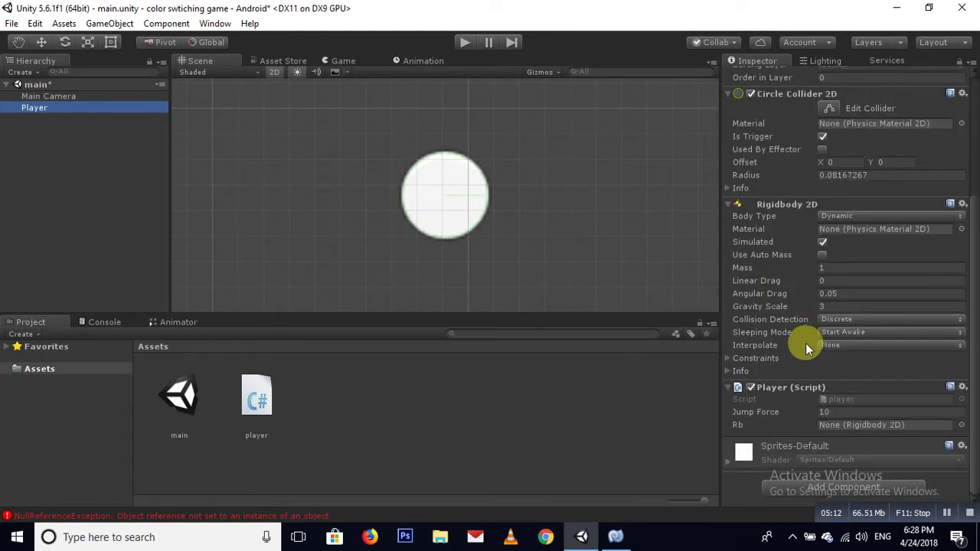
{"action": "left_click_drag", "start_coordinate": [791, 204], "coordinate": [860, 428]}
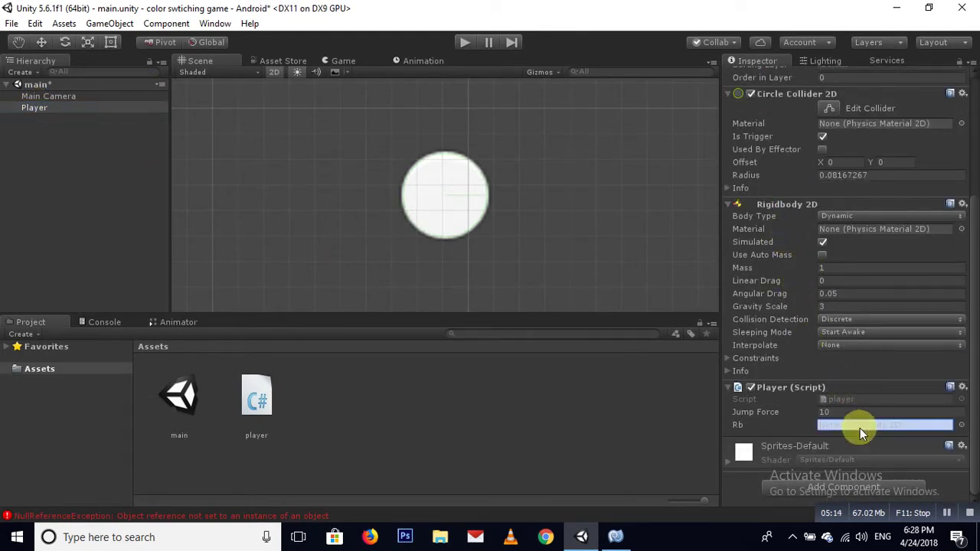
{"action": "left_click", "coordinate": [465, 42]}
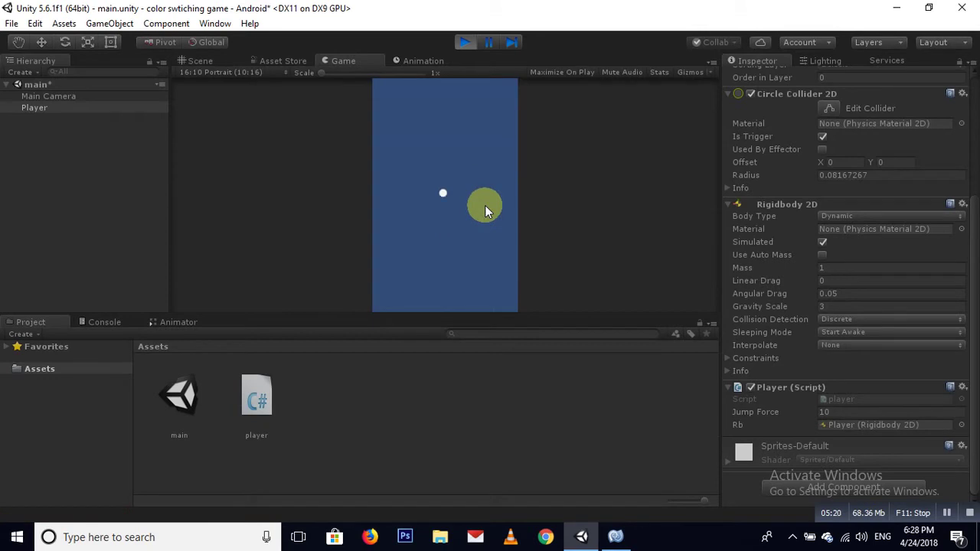
- Click repeatedly in the Game view to keep the white ball jumping upward
{"action": "left_click", "coordinate": [485, 206]}
{"action": "left_click", "coordinate": [485, 205]}
{"action": "left_click", "coordinate": [485, 206]}
{"action": "left_click", "coordinate": [485, 213]}
{"action": "left_click", "coordinate": [485, 213]}
{"action": "left_click", "coordinate": [450, 210]}
{"action": "left_click", "coordinate": [462, 215]}
{"action": "left_click", "coordinate": [461, 215]}
{"action": "left_click", "coordinate": [462, 214]}
{"action": "left_click", "coordinate": [462, 215]}
{"action": "left_click", "coordinate": [462, 215]}
{"action": "left_click", "coordinate": [478, 222]}
{"action": "left_click", "coordinate": [484, 223]}
- Stop play mode and zoom out the Scene view
{"action": "left_click", "coordinate": [465, 42]}
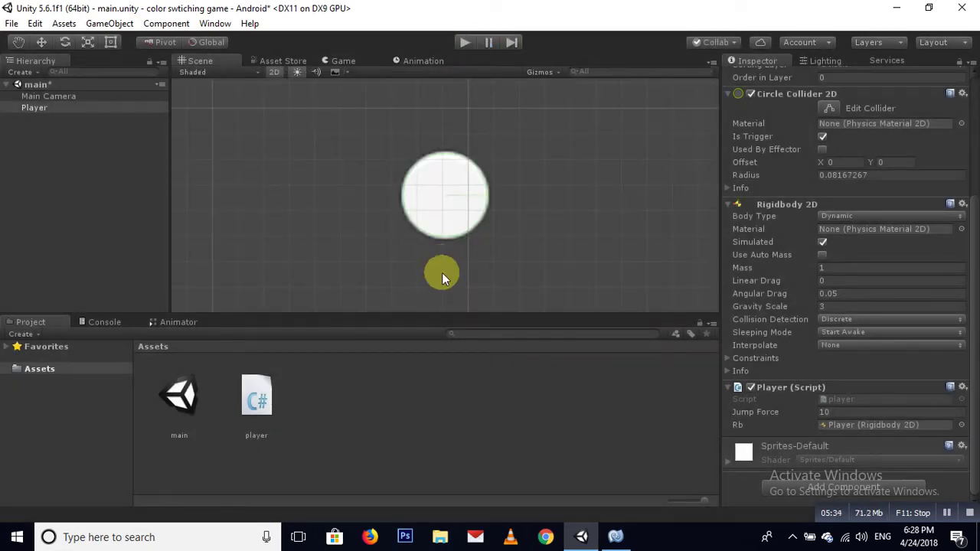
{"action": "scroll", "coordinate": [425, 216], "scroll_direction": "down", "scroll_amount": 2}
{"action": "scroll", "coordinate": [425, 216], "scroll_direction": "down", "scroll_amount": 2}
{"action": "scroll", "coordinate": [425, 217], "scroll_direction": "down", "scroll_amount": 2}
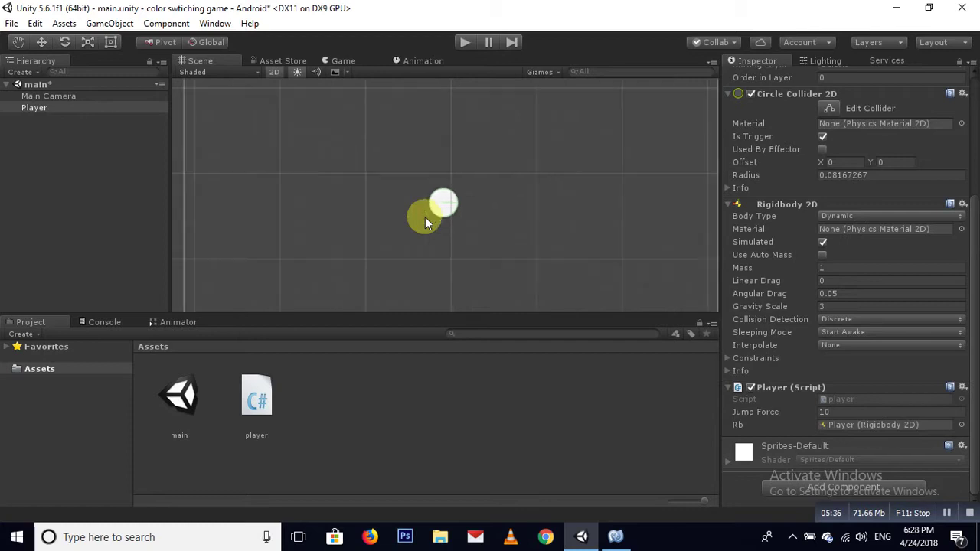
{"action": "scroll", "coordinate": [426, 217], "scroll_direction": "down", "scroll_amount": 2}
{"action": "scroll", "coordinate": [425, 217], "scroll_direction": "down", "scroll_amount": 2}
{"action": "scroll", "coordinate": [425, 216], "scroll_direction": "down", "scroll_amount": 1}
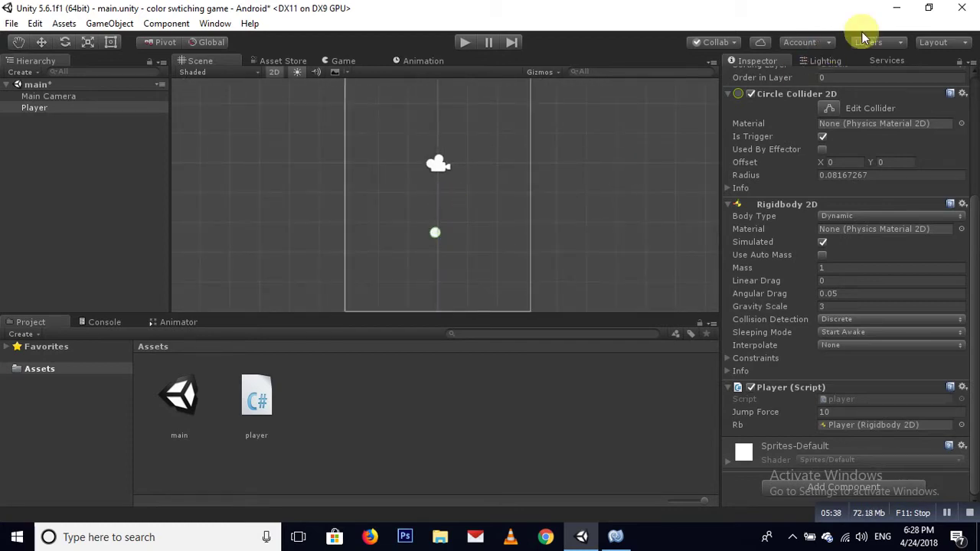
- Drag color circle.png from the sprites folder into Unity's Assets panel
{"action": "left_click", "coordinate": [897, 8]}
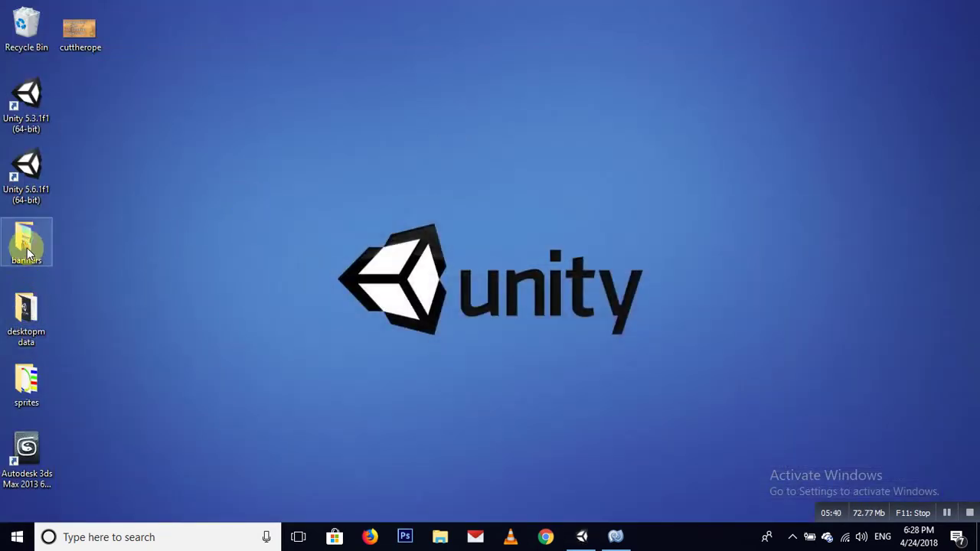
{"action": "double_click", "coordinate": [40, 380]}
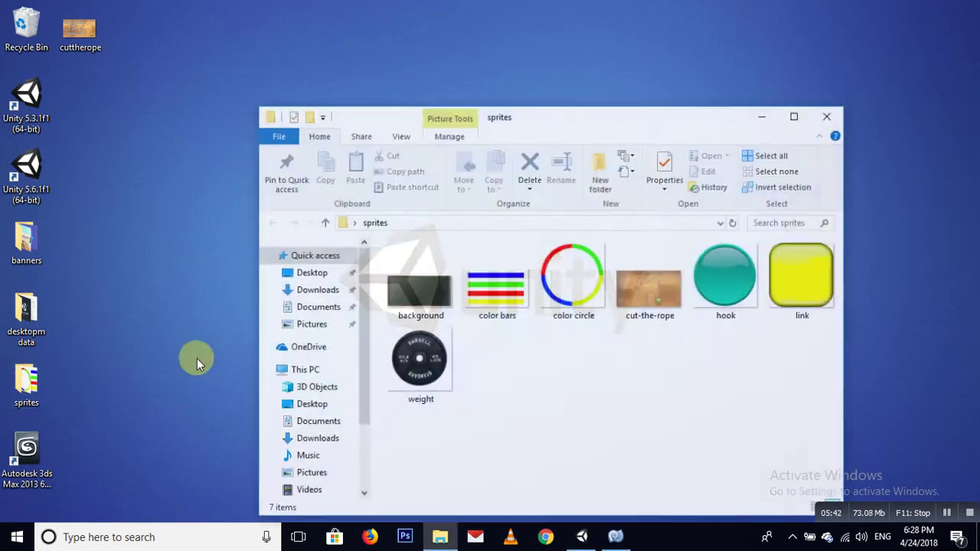
{"action": "left_click", "coordinate": [580, 286]}
{"action": "left_click_drag", "start_coordinate": [580, 287], "coordinate": [412, 423]}
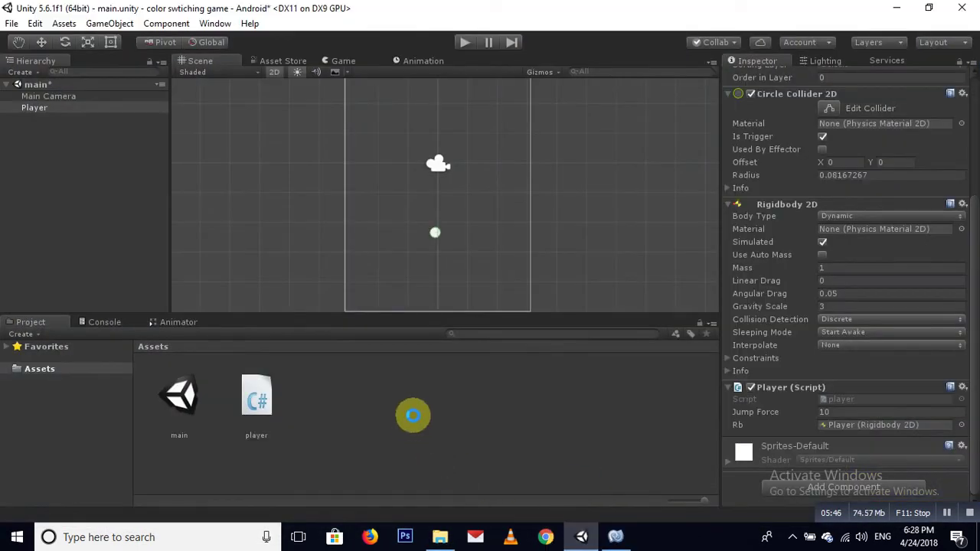
{"action": "left_click_drag", "start_coordinate": [412, 421], "coordinate": [439, 409]}
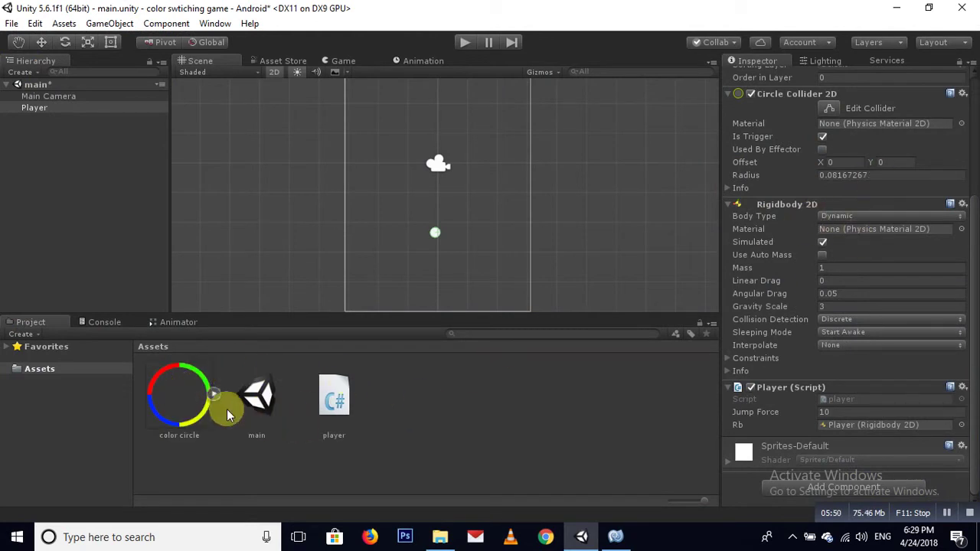
- Set the color circle's Sprite Mode to Multiple, apply, and open the Sprite Editor
{"action": "left_click", "coordinate": [172, 394]}
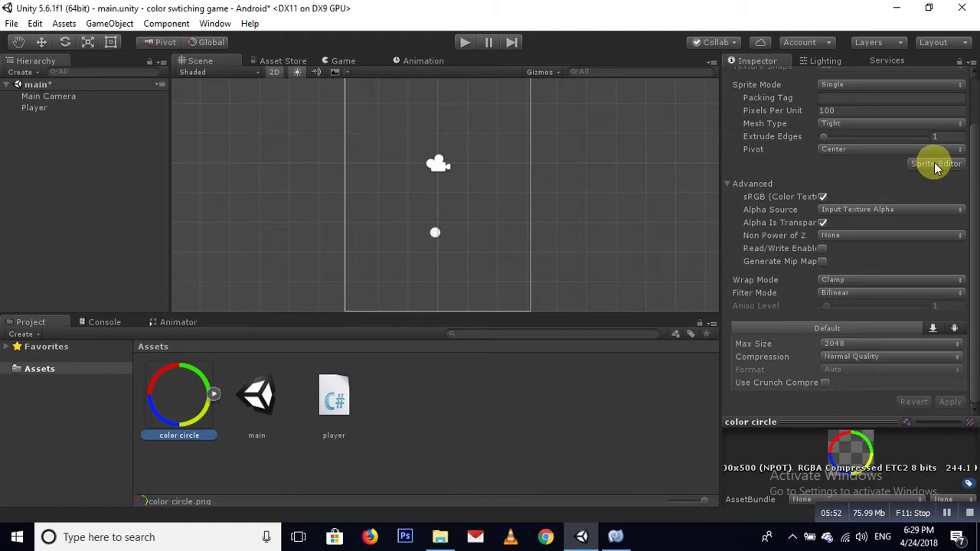
{"action": "scroll", "coordinate": [909, 122], "scroll_direction": "up", "scroll_amount": 2}
{"action": "left_click", "coordinate": [893, 144]}
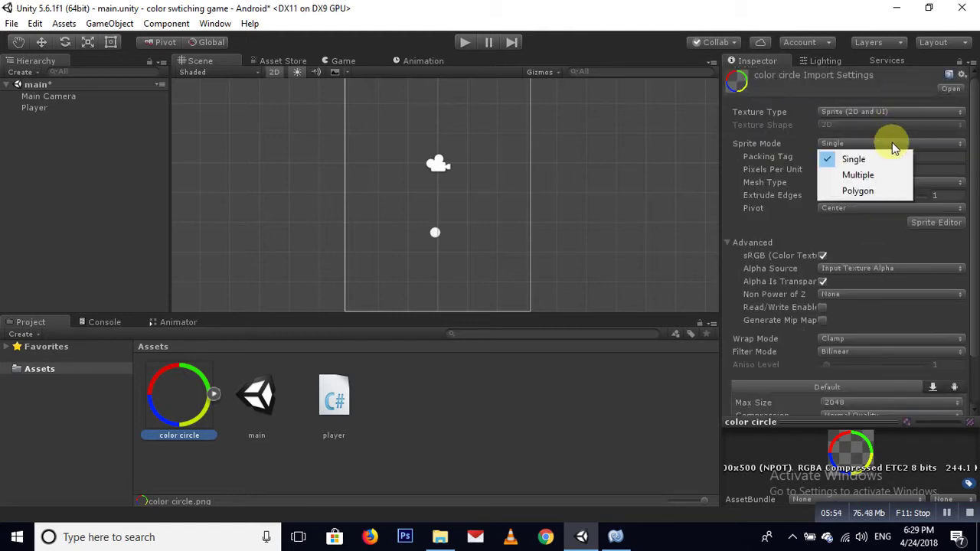
{"action": "left_click", "coordinate": [843, 174]}
{"action": "left_click", "coordinate": [931, 209]}
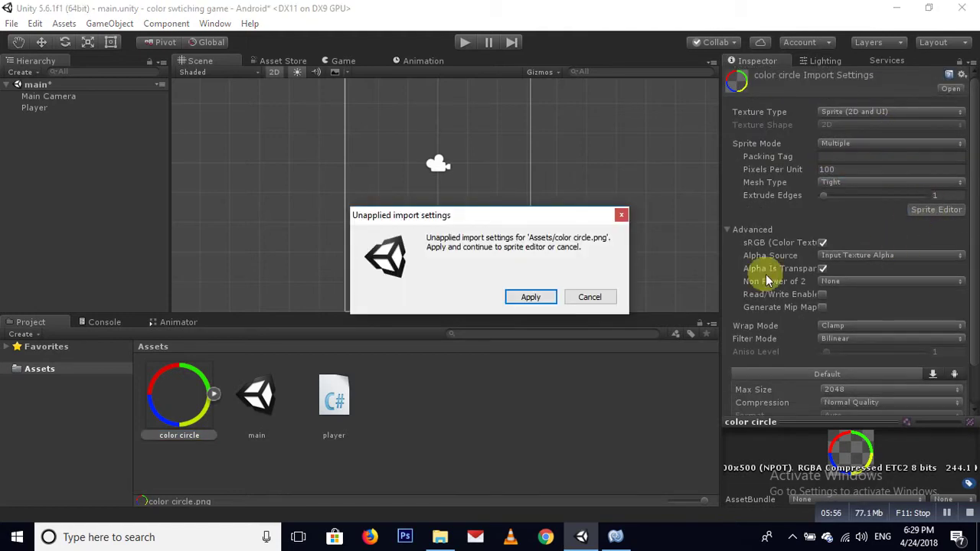
{"action": "left_click", "coordinate": [545, 297]}
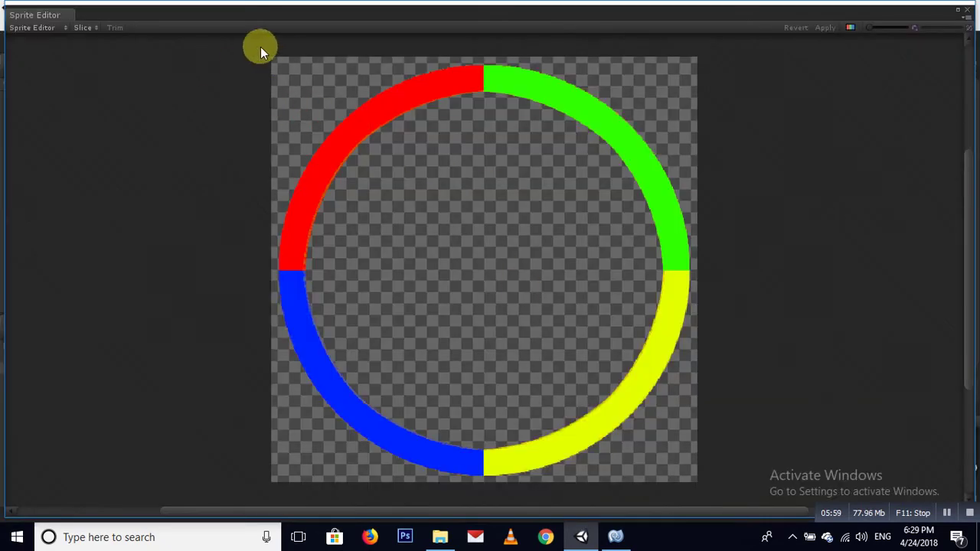
- Draw four slice rectangles from each corner to the circle centre: red, green, yellow, blue
{"action": "left_click_drag", "start_coordinate": [260, 47], "coordinate": [483, 269]}
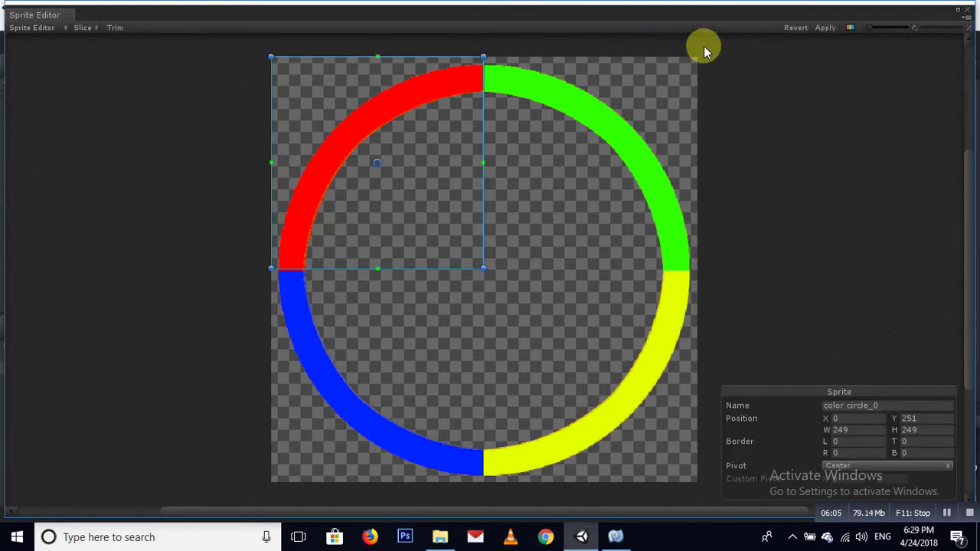
{"action": "left_click_drag", "start_coordinate": [705, 47], "coordinate": [485, 270]}
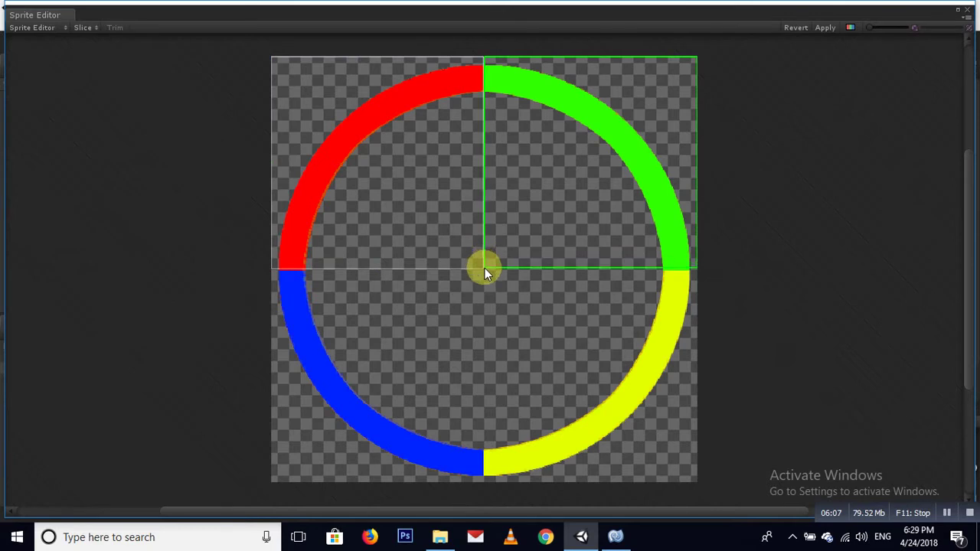
{"action": "left_click_drag", "start_coordinate": [484, 268], "coordinate": [485, 272]}
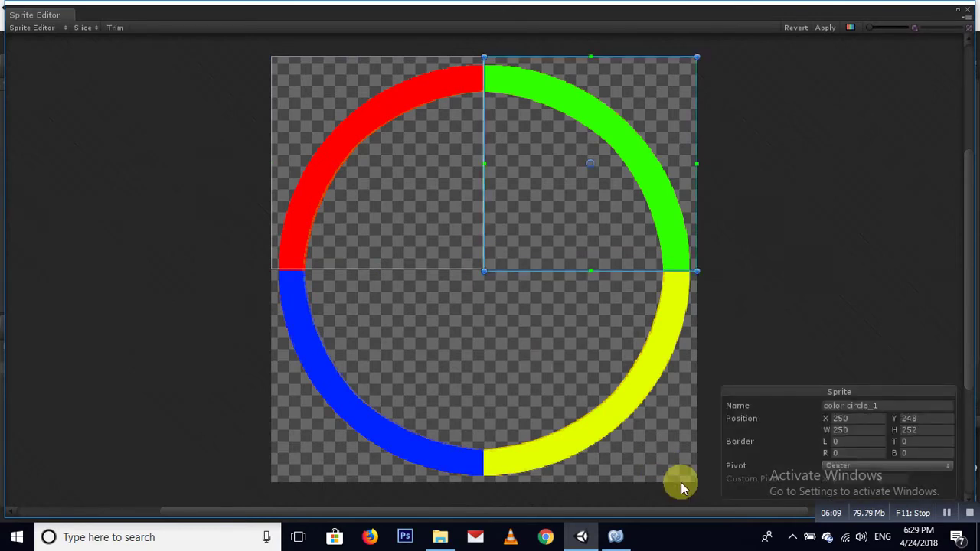
{"action": "left_click_drag", "start_coordinate": [702, 489], "coordinate": [484, 281]}
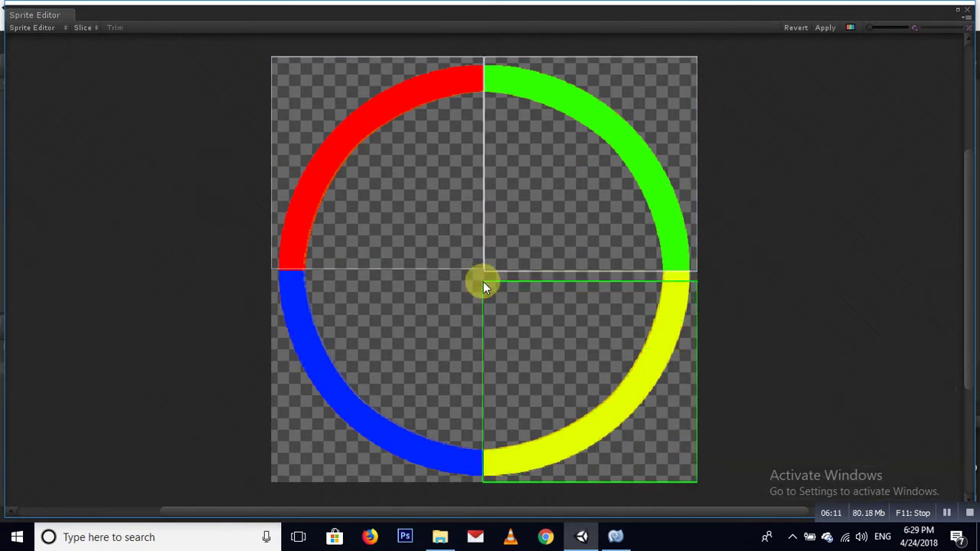
{"action": "left_click_drag", "start_coordinate": [483, 280], "coordinate": [484, 271]}
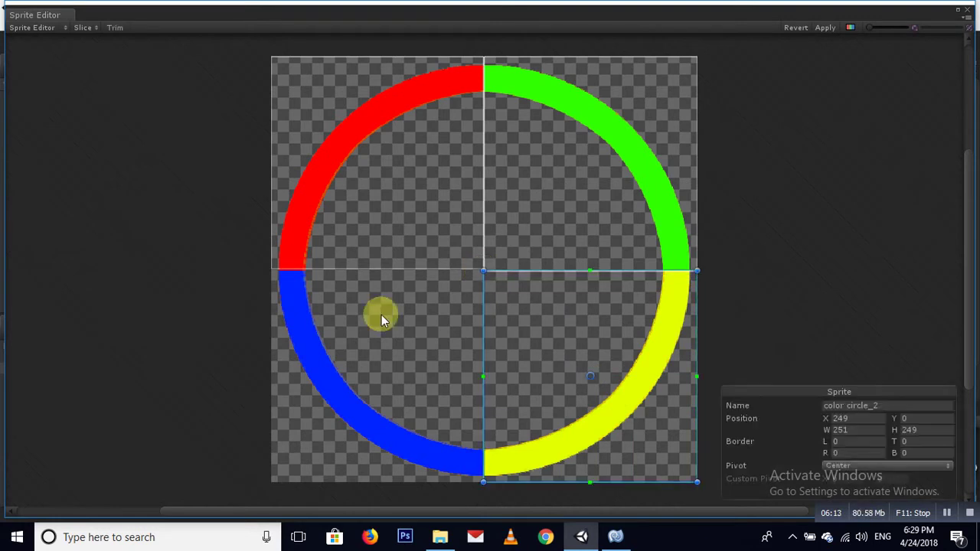
{"action": "left_click_drag", "start_coordinate": [245, 487], "coordinate": [483, 272]}
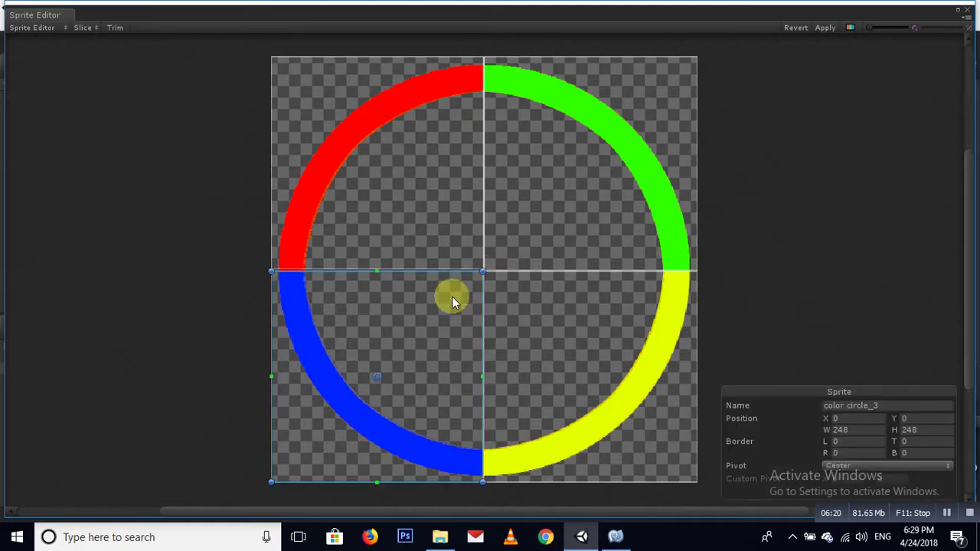
- Set pivots: blue Top Right, red Bottom Right, green Bottom Left, yellow Top Left
{"action": "left_click", "coordinate": [868, 467]}
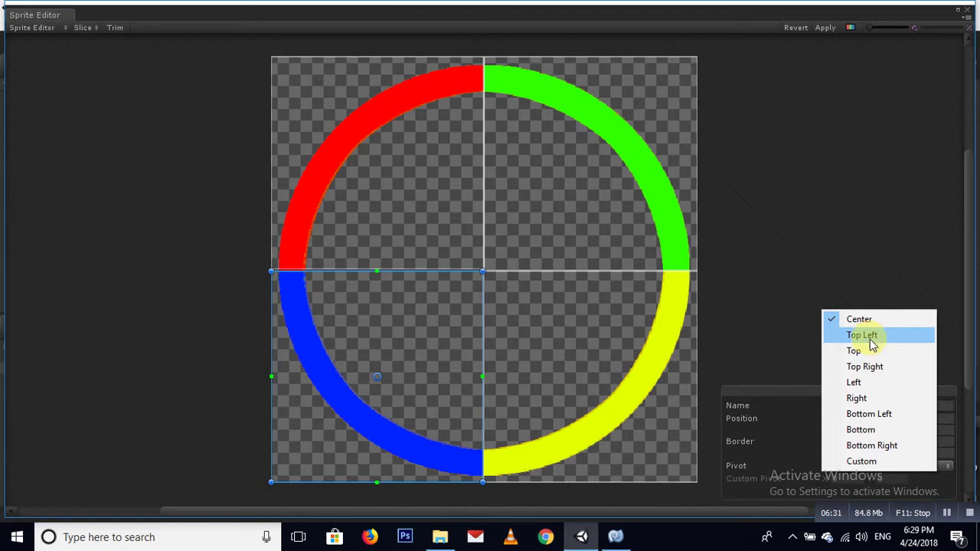
{"action": "left_click", "coordinate": [876, 366]}
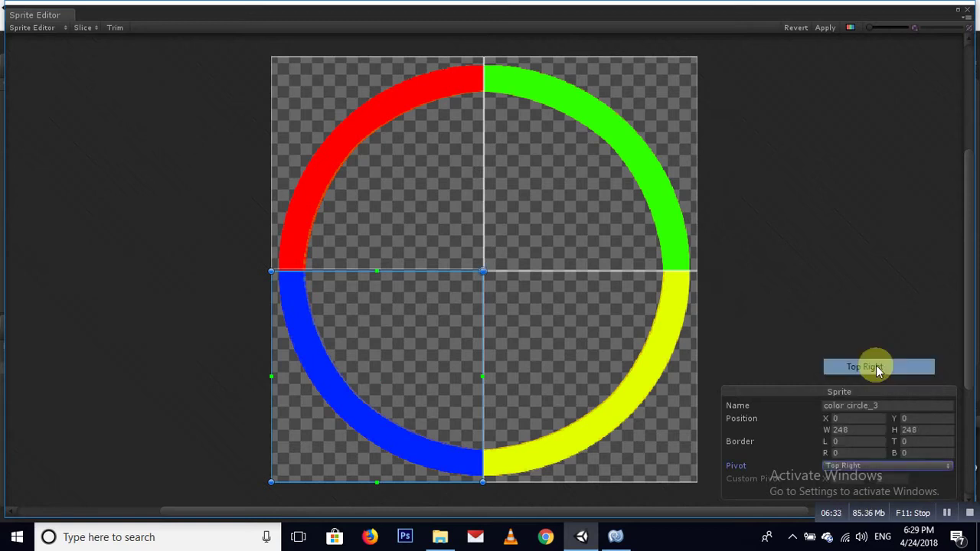
{"action": "left_click", "coordinate": [359, 214]}
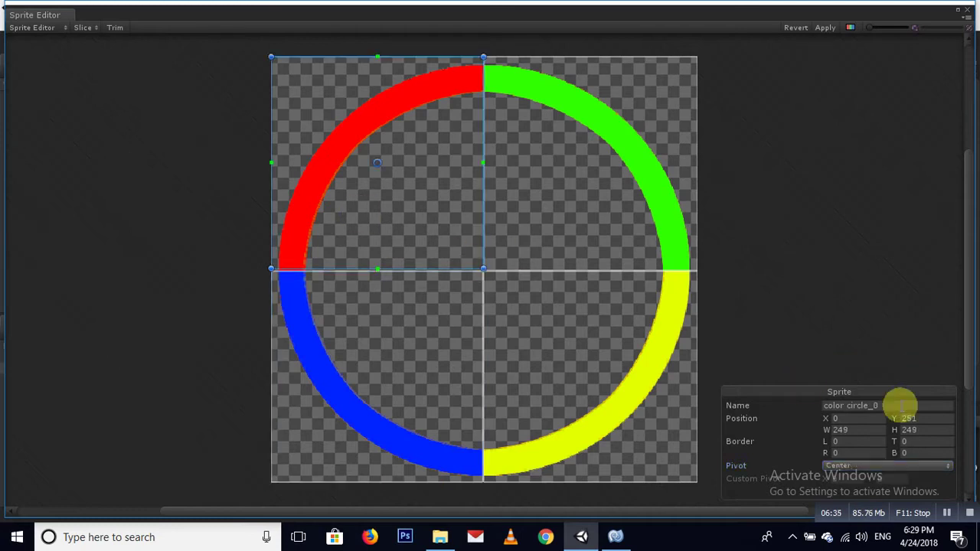
{"action": "left_click", "coordinate": [869, 466]}
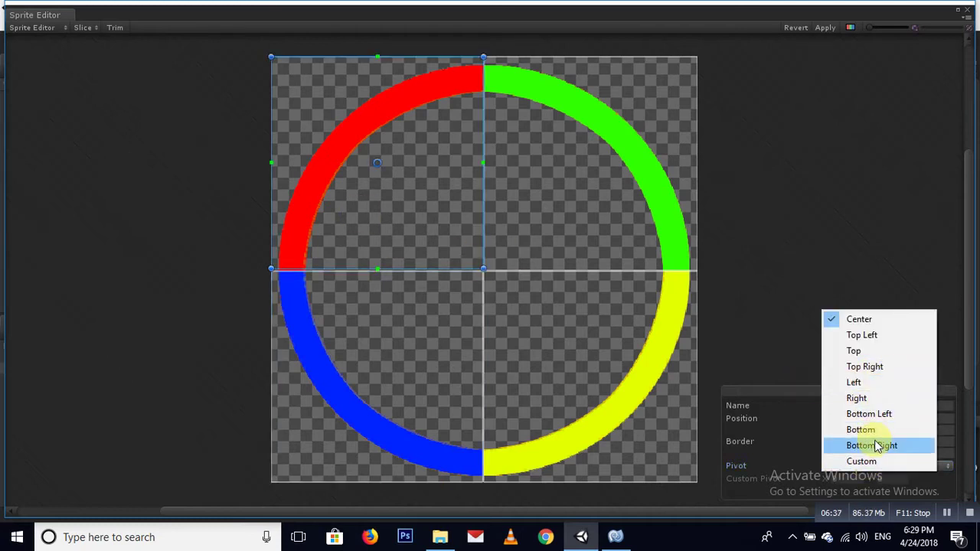
{"action": "left_click", "coordinate": [871, 446]}
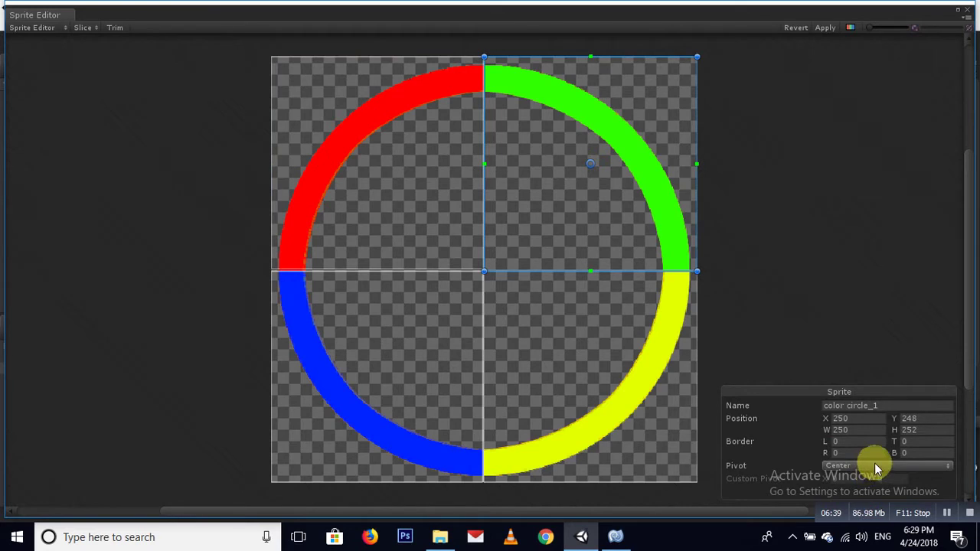
{"action": "left_click", "coordinate": [874, 466]}
{"action": "left_click", "coordinate": [882, 415]}
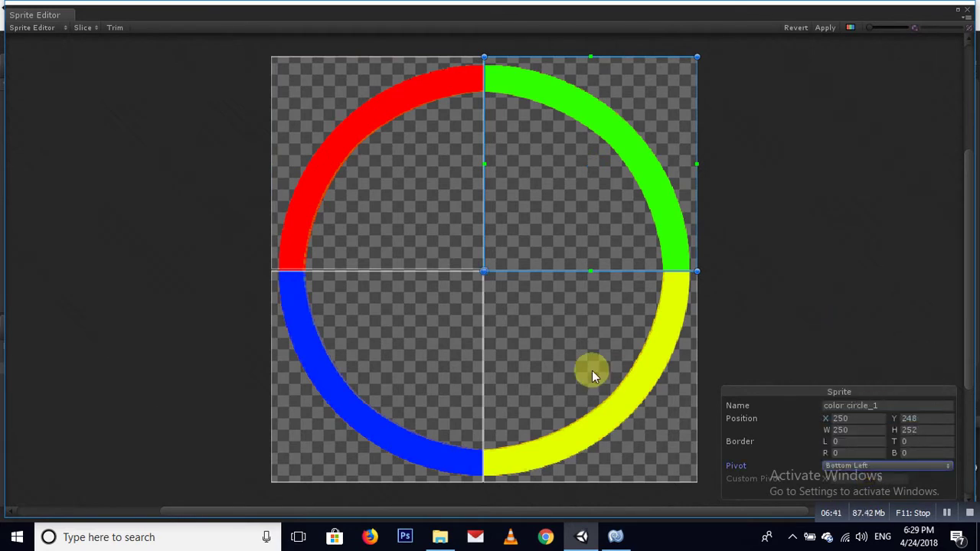
{"action": "left_click", "coordinate": [592, 370]}
{"action": "left_click", "coordinate": [850, 465]}
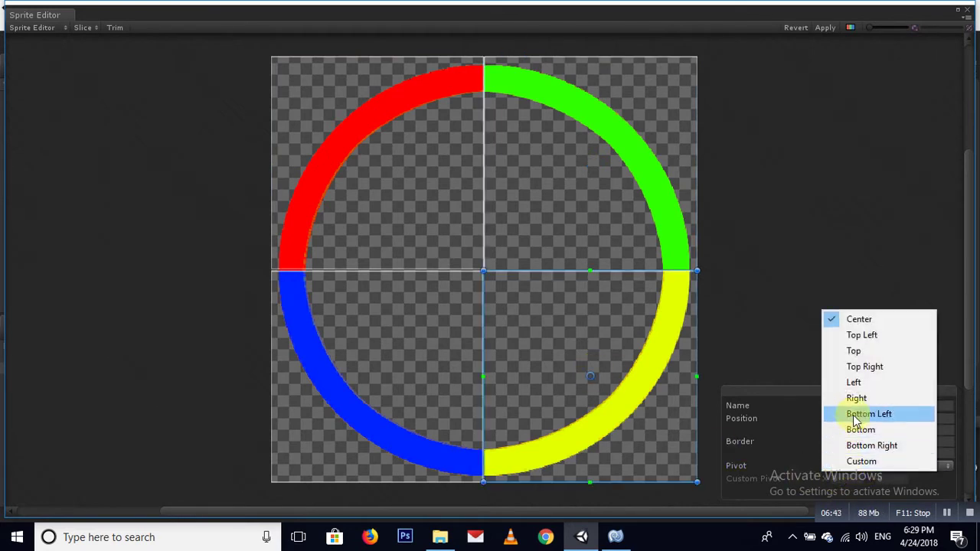
{"action": "left_click", "coordinate": [869, 335]}
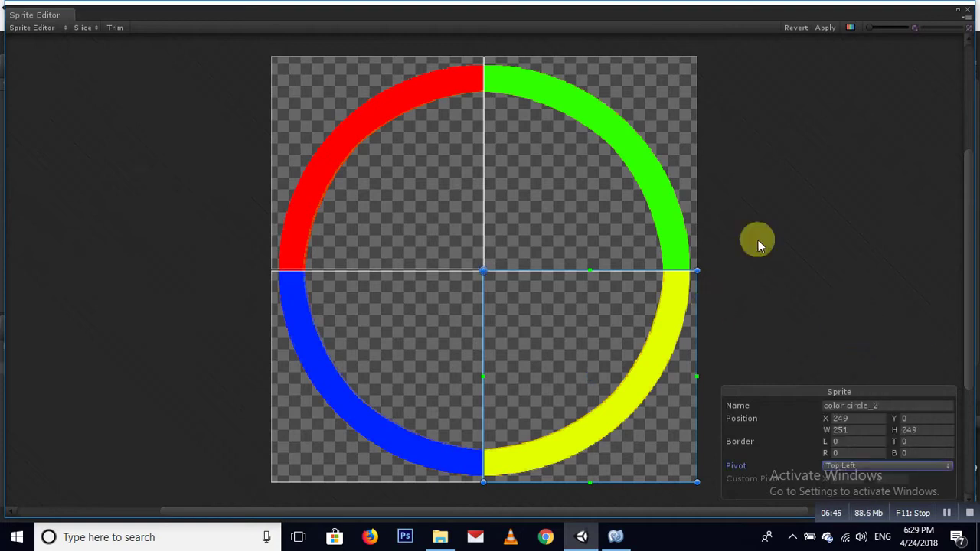
- Apply the slices and pivot changes and close the Sprite Editor
{"action": "left_click", "coordinate": [824, 27]}
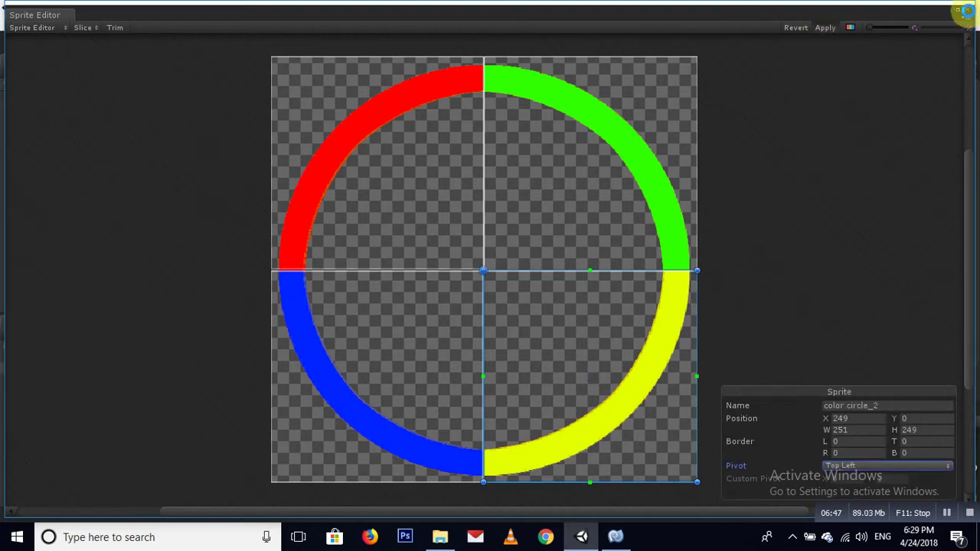
{"action": "left_click", "coordinate": [900, 84]}
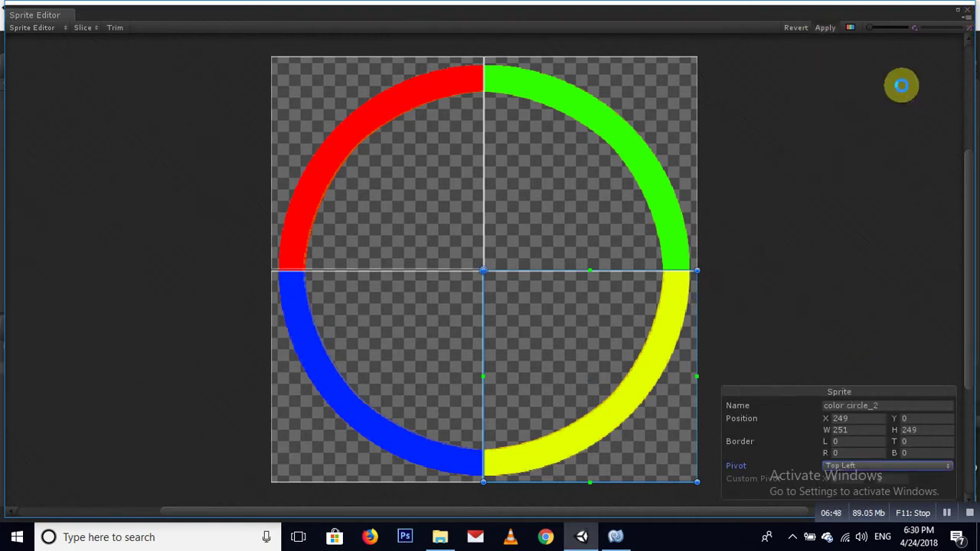
{"action": "left_click", "coordinate": [968, 17]}
- Expand the color circle asset and drag color circle_0, _1 and _2 into the Scene
{"action": "left_click", "coordinate": [212, 397]}
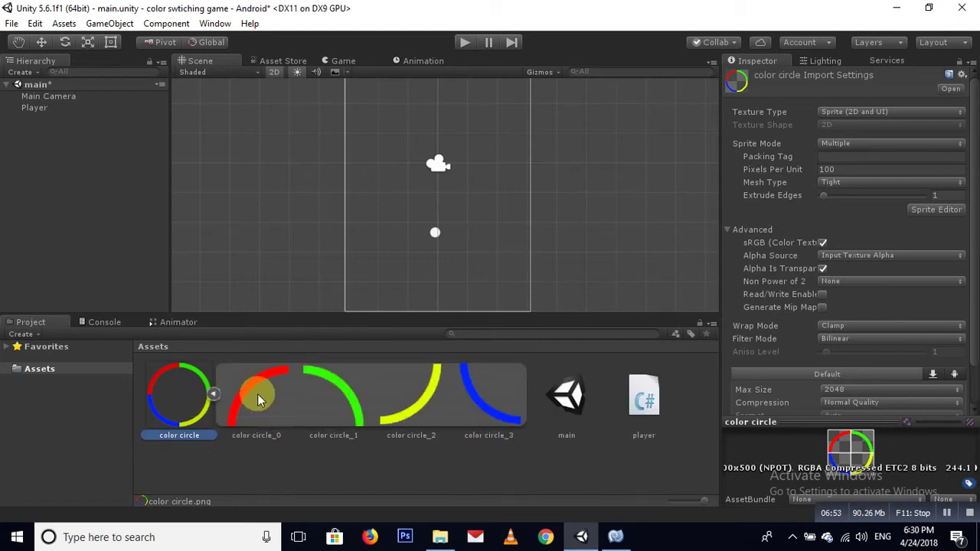
{"action": "left_click", "coordinate": [244, 396]}
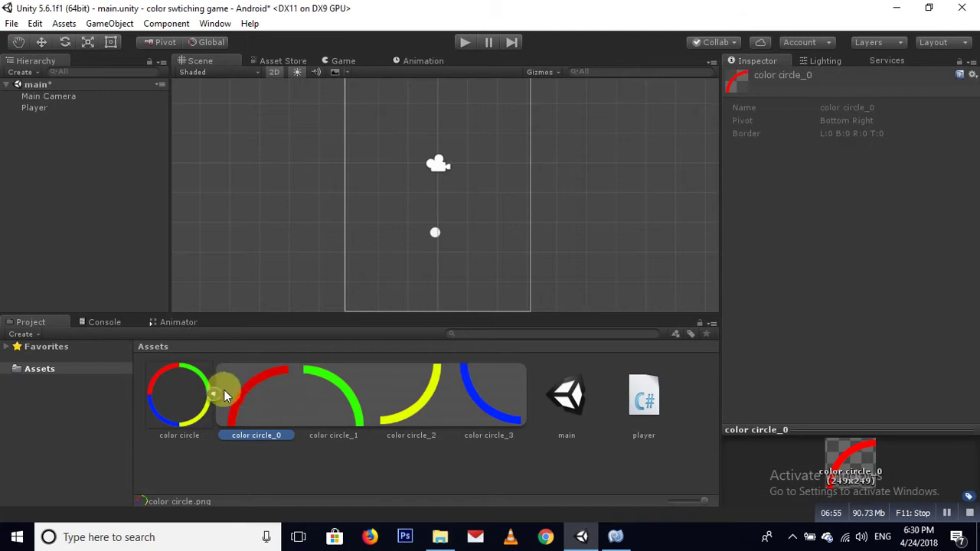
{"action": "left_click_drag", "start_coordinate": [416, 157], "coordinate": [437, 167]}
{"action": "mouse_move", "coordinate": [333, 388]}
{"action": "left_mouse_down"}
{"action": "mouse_move", "coordinate": [427, 253]}
{"action": "mouse_move", "coordinate": [449, 173]}
{"action": "left_mouse_up"}
{"action": "mouse_move", "coordinate": [403, 412]}
{"action": "left_mouse_down"}
{"action": "mouse_move", "coordinate": [389, 274]}
{"action": "mouse_move", "coordinate": [397, 208]}
{"action": "left_mouse_up"}
- Add color circle_3 to the scene, then reset all four quarters' Transforms to the origin
{"action": "mouse_move", "coordinate": [461, 360]}
{"action": "left_mouse_down"}
{"action": "mouse_move", "coordinate": [390, 234]}
{"action": "mouse_move", "coordinate": [396, 190]}
{"action": "left_mouse_up"}
{"action": "left_click", "coordinate": [60, 120], "text": "shift"}
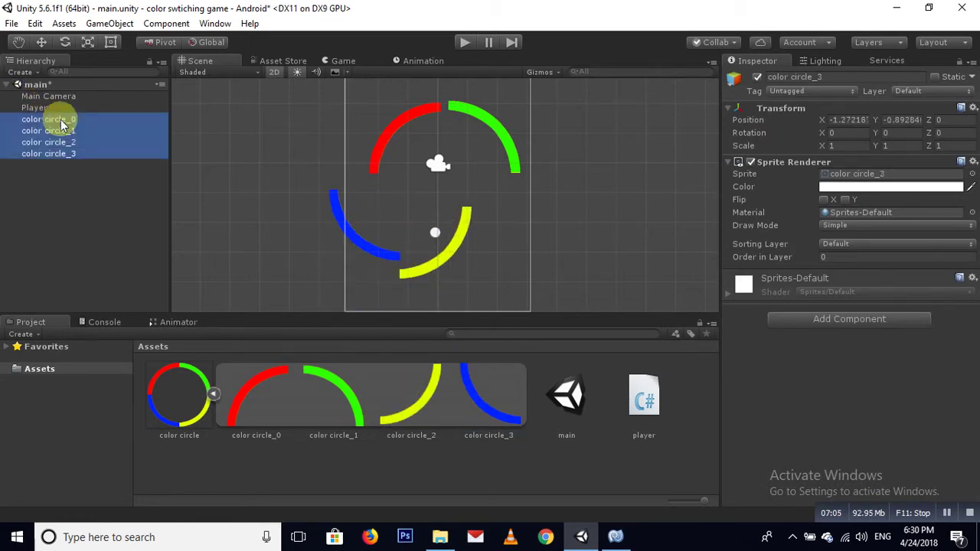
{"action": "right_click", "coordinate": [774, 109]}
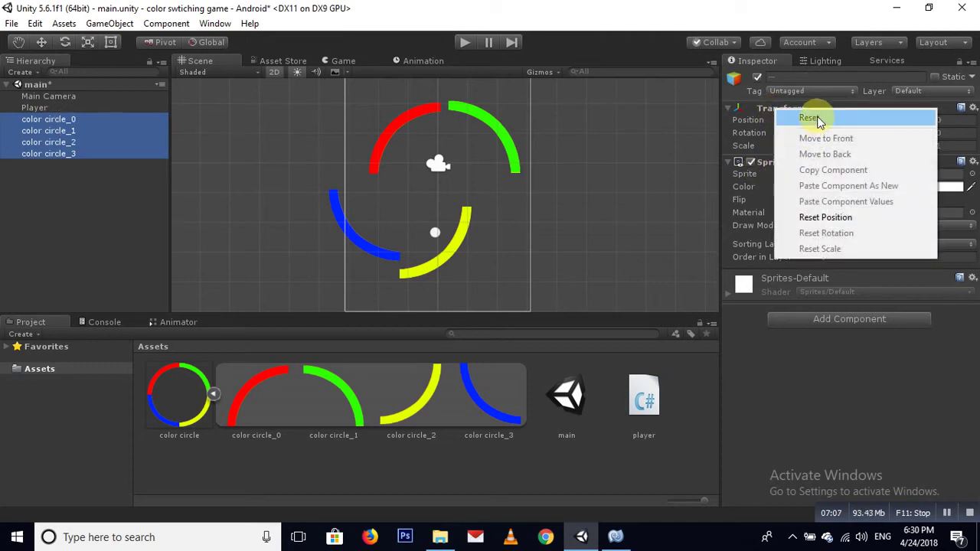
{"action": "left_click", "coordinate": [809, 116]}
{"action": "left_click", "coordinate": [471, 256]}
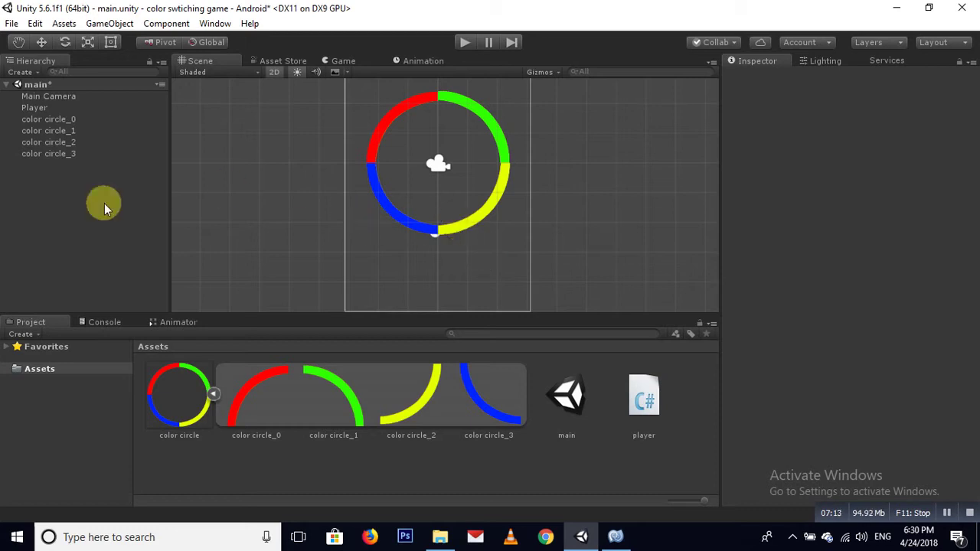
- Rename color circle_0 to circleRed
{"action": "left_click", "coordinate": [46, 119]}
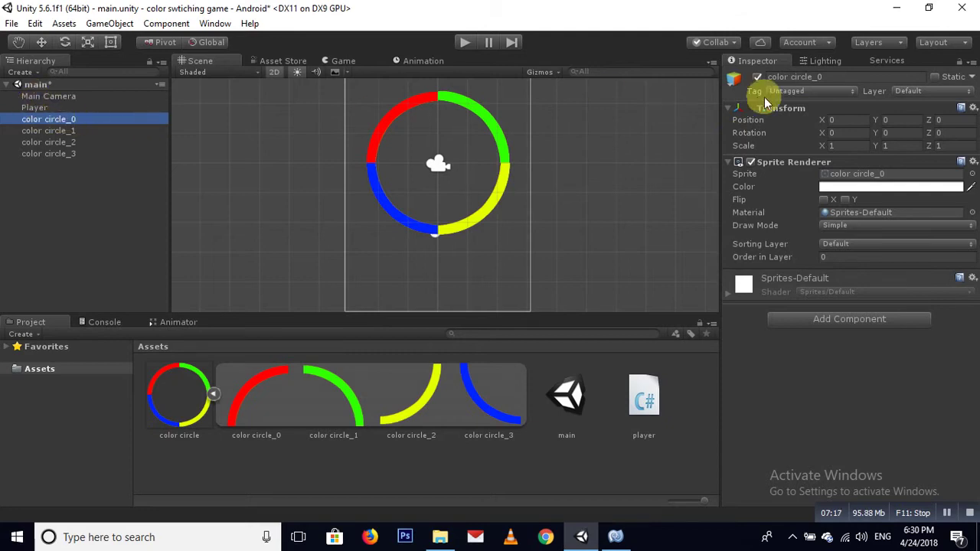
{"action": "left_click", "coordinate": [42, 42]}
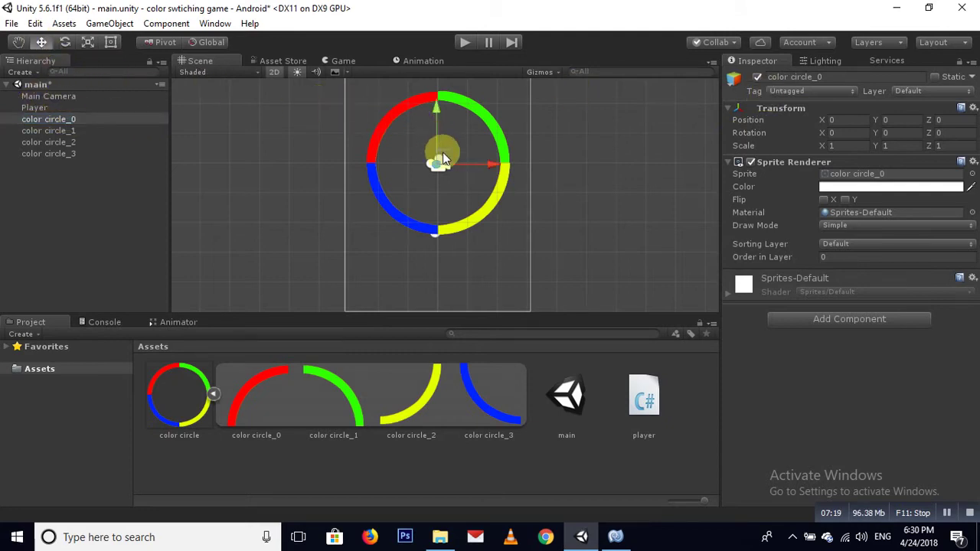
{"action": "left_click", "coordinate": [828, 77]}
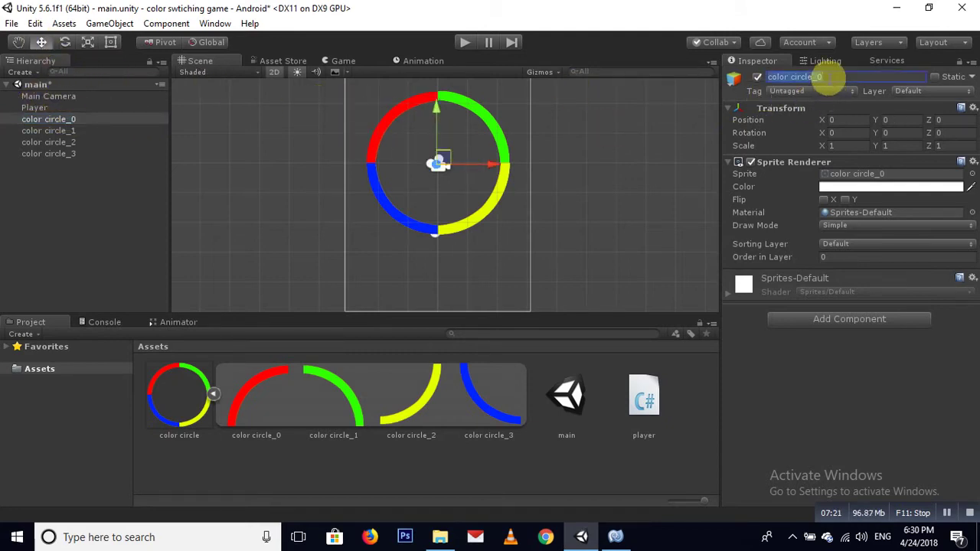
{"action": "type", "text": "Color"}
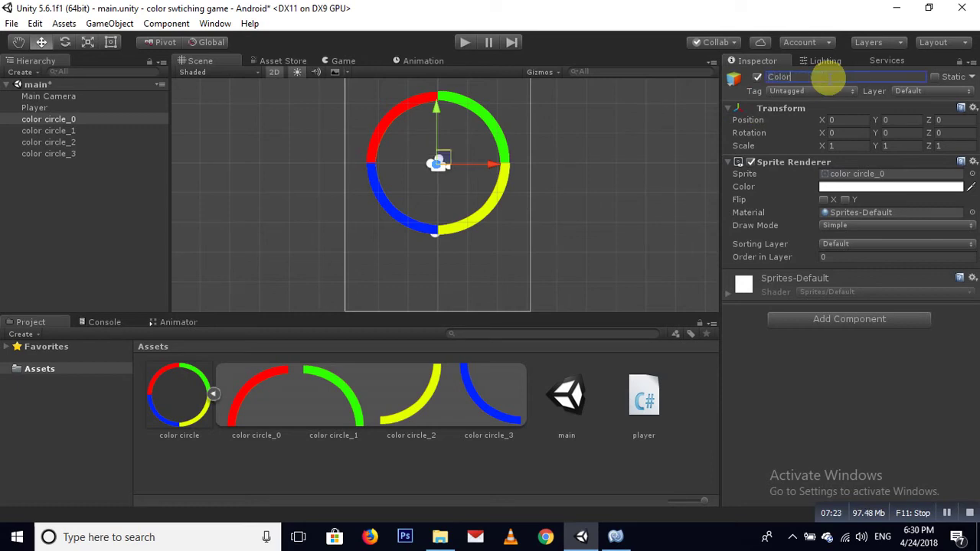
{"action": "type", "text": "R"}
{"action": "key", "text": "BackSpace"}
{"action": "key", "text": "BackSpace"}
{"action": "key", "text": "BackSpace"}
{"action": "key", "text": "BackSpace"}
{"action": "type", "text": "le"}
{"action": "key", "text": "Return"}
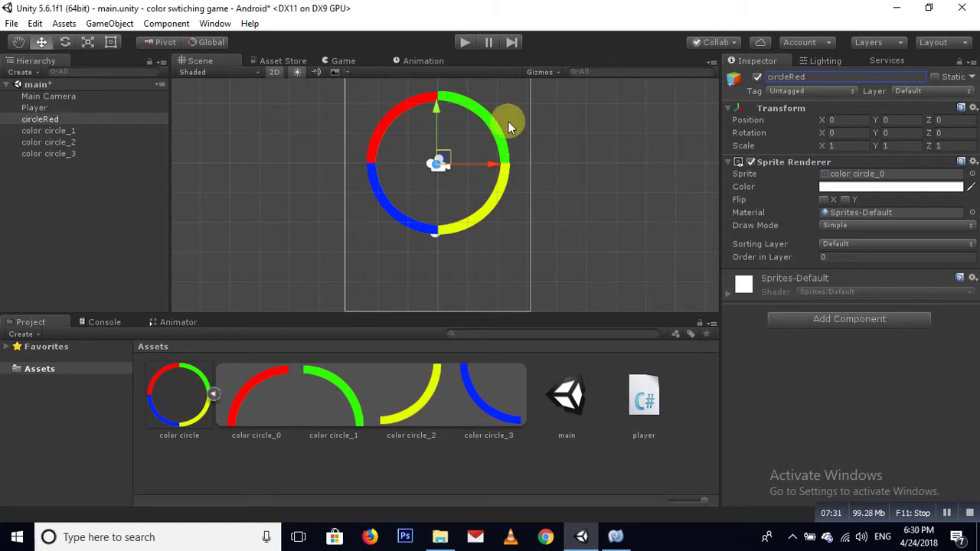
- Undo the accidental move of color circle_1 and rename it circleGreen
{"action": "left_click", "coordinate": [48, 132]}
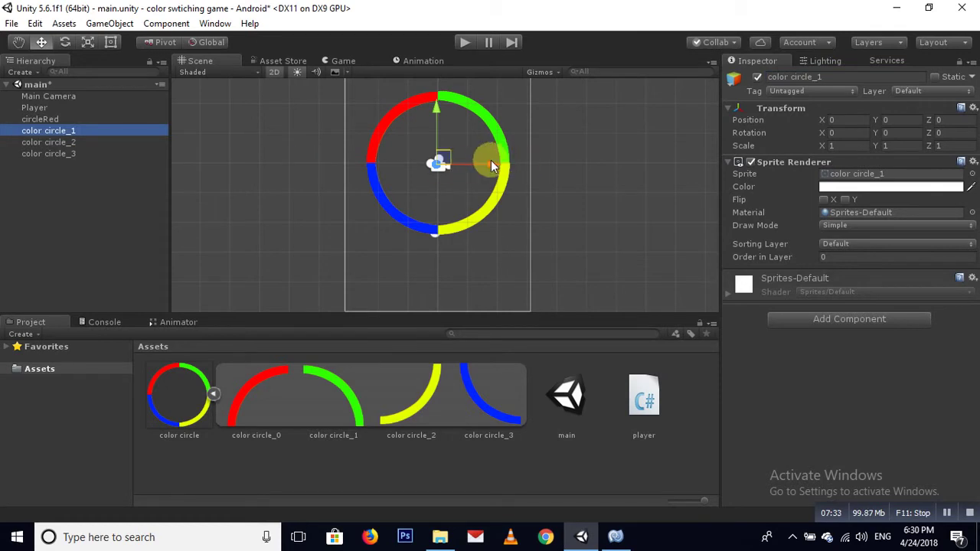
{"action": "left_click_drag", "start_coordinate": [491, 165], "coordinate": [499, 168]}
{"action": "key", "text": "ctrl+z"}
{"action": "left_click", "coordinate": [826, 75]}
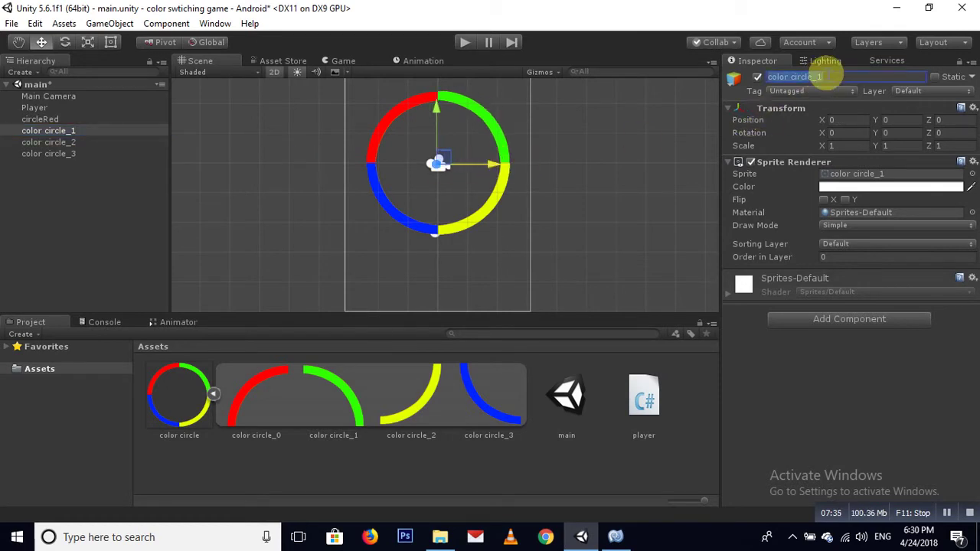
{"action": "type", "text": "circle"}
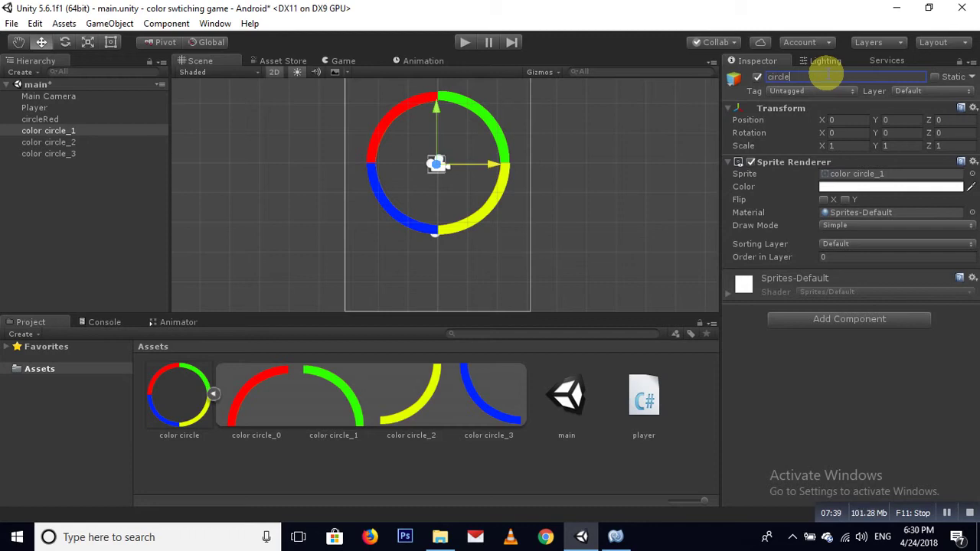
{"action": "type", "text": "Green"}
{"action": "key", "text": "Return"}
- Undo the accidental move of color circle_2 and rename it circleYellow
{"action": "left_click", "coordinate": [75, 150]}
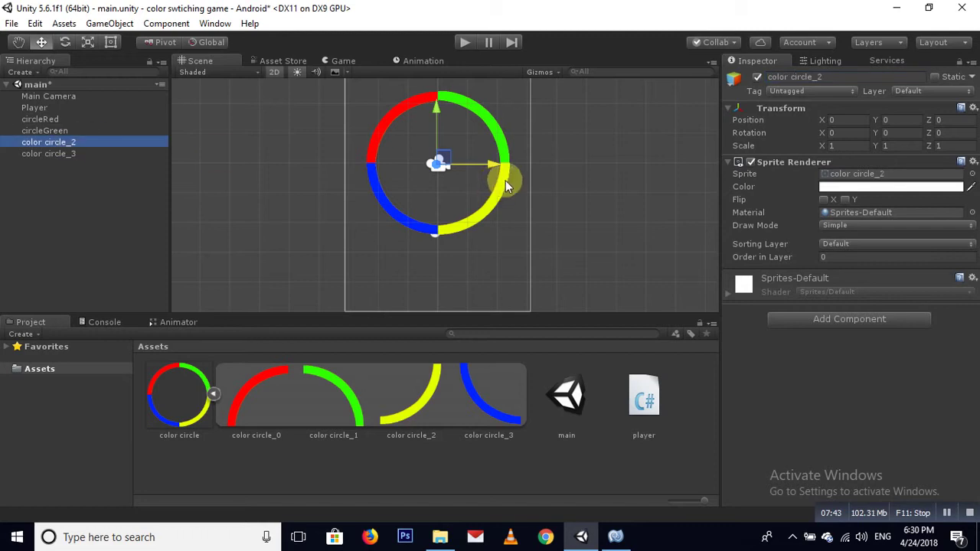
{"action": "left_click_drag", "start_coordinate": [491, 162], "coordinate": [481, 163]}
{"action": "key", "text": "ctrl+z"}
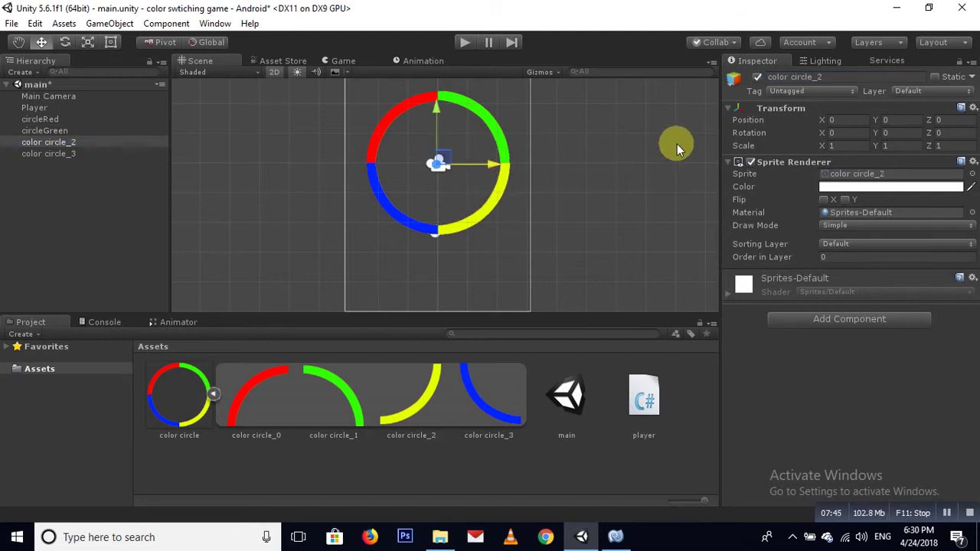
{"action": "left_click", "coordinate": [824, 77]}
{"action": "type", "text": "circle"}
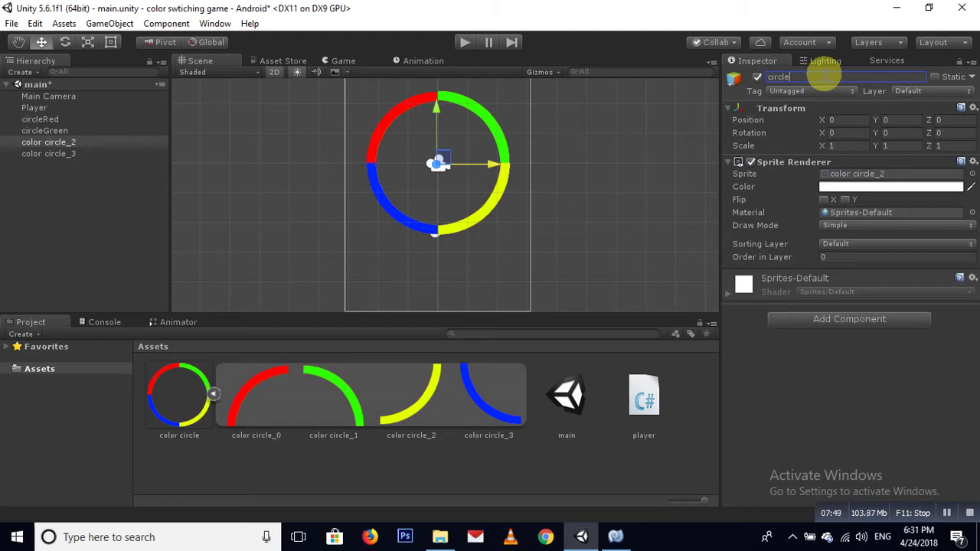
{"action": "type", "text": "Yellow"}
{"action": "key", "text": "Return"}
- Rename color circle_3 to circleBlue and save the scene
{"action": "left_click", "coordinate": [49, 153]}
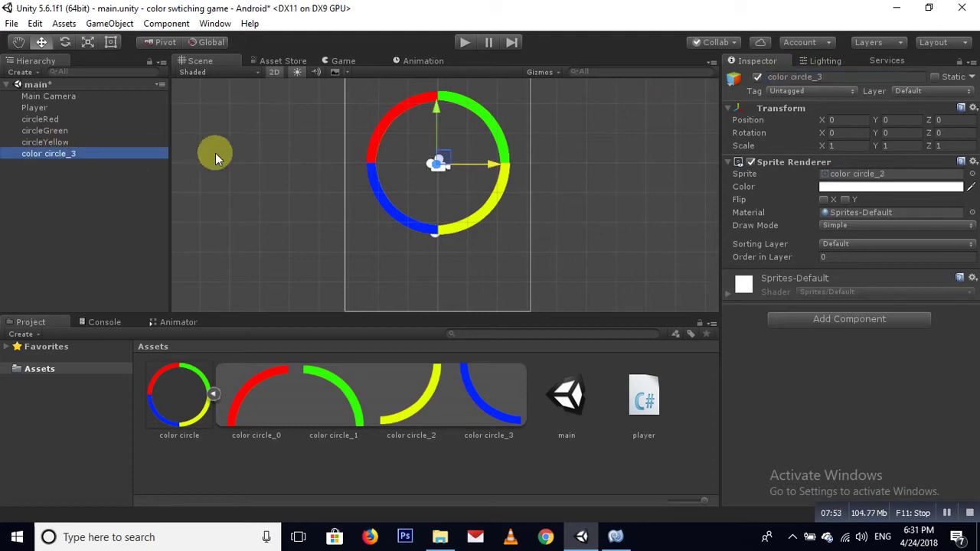
{"action": "left_click", "coordinate": [821, 77]}
{"action": "type", "text": "cle"}
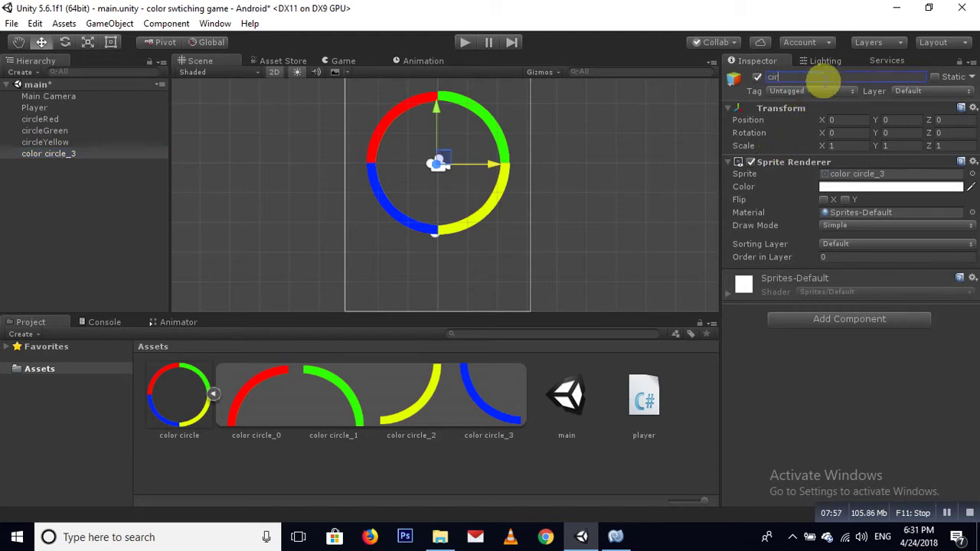
{"action": "type", "text": "Blue"}
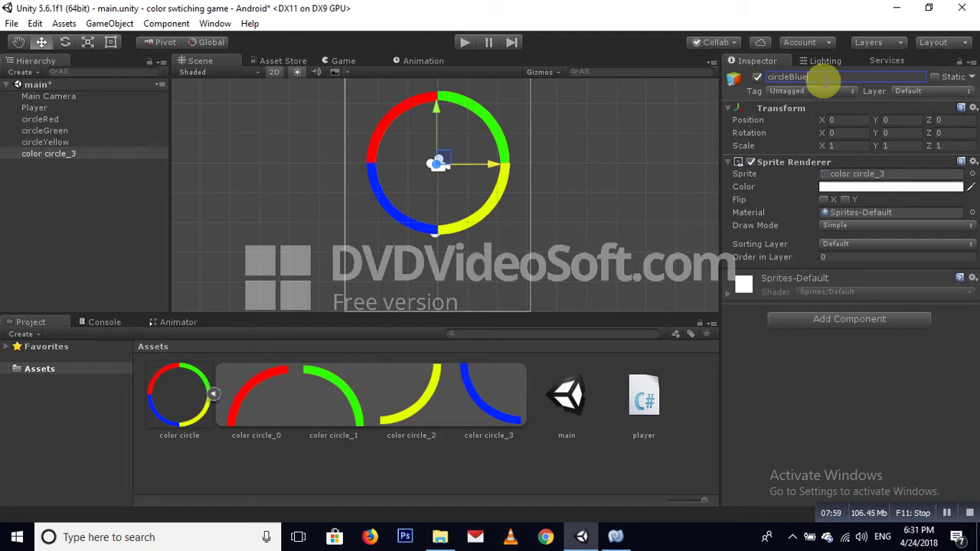
{"action": "key", "text": "Return"}
{"action": "key", "text": "ctrl+s"}
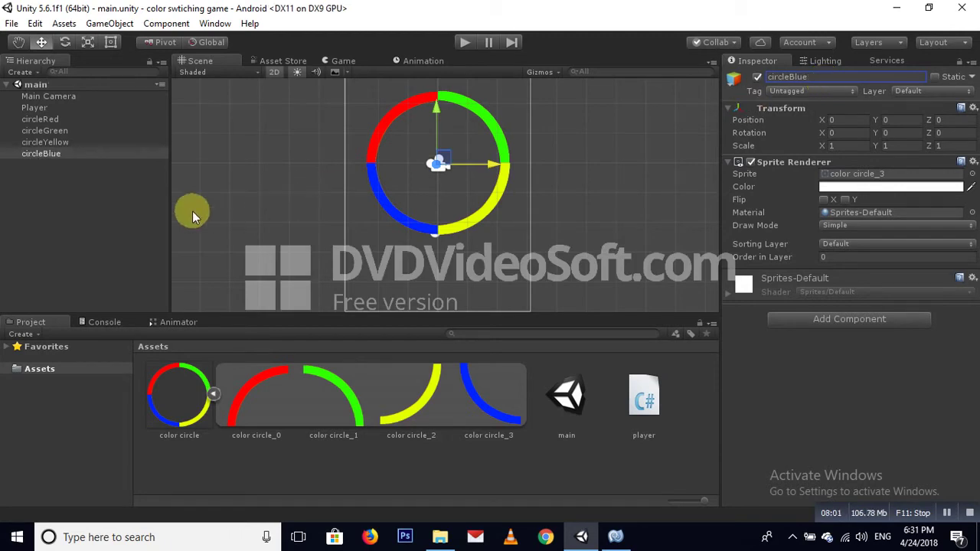
- Create an empty object named smallRing and drag the four circles under it
{"action": "left_click", "coordinate": [79, 191]}
{"action": "right_click", "coordinate": [41, 188]}
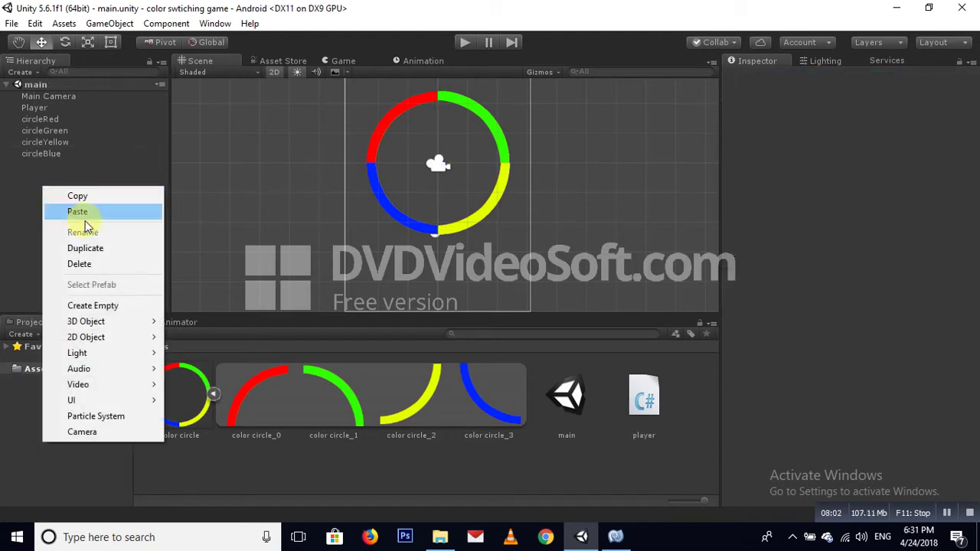
{"action": "left_click", "coordinate": [110, 305]}
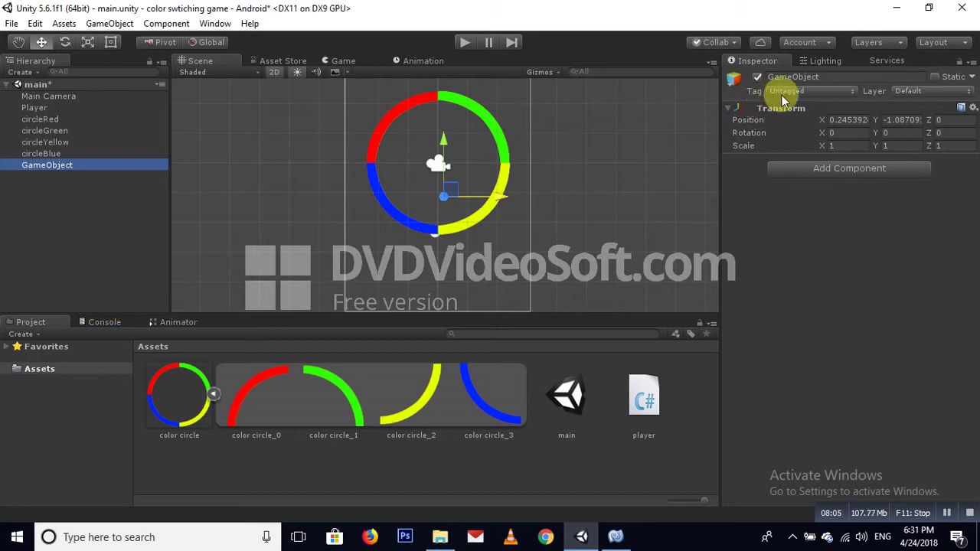
{"action": "left_click", "coordinate": [827, 77]}
{"action": "type", "text": "S"}
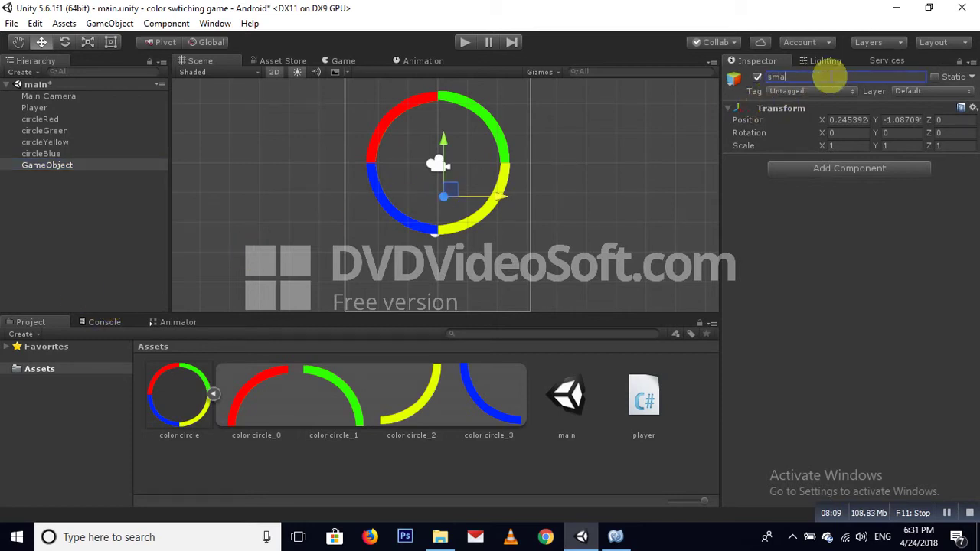
{"action": "type", "text": "Ring"}
{"action": "left_click", "coordinate": [42, 120]}
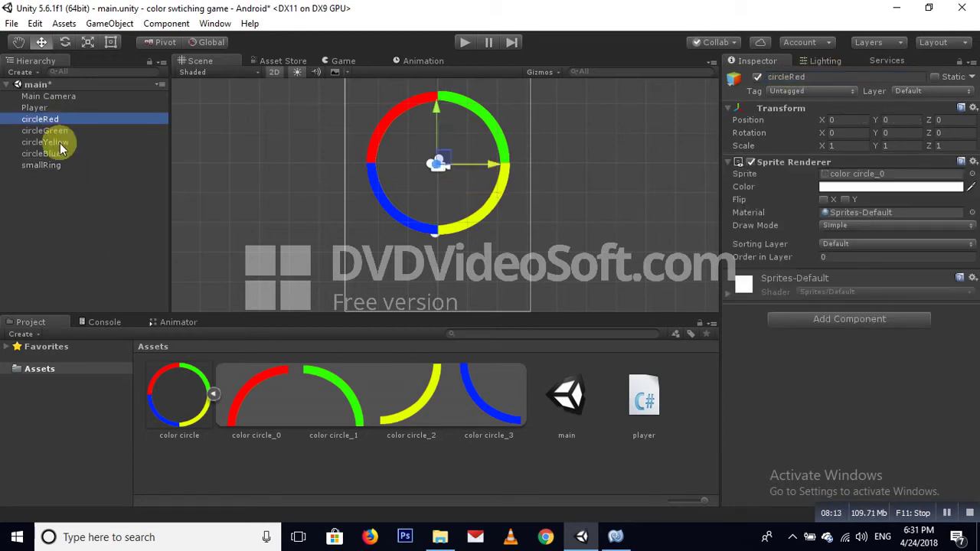
{"action": "left_click", "coordinate": [55, 155], "text": "shift"}
{"action": "left_click_drag", "start_coordinate": [55, 120], "coordinate": [54, 166]}
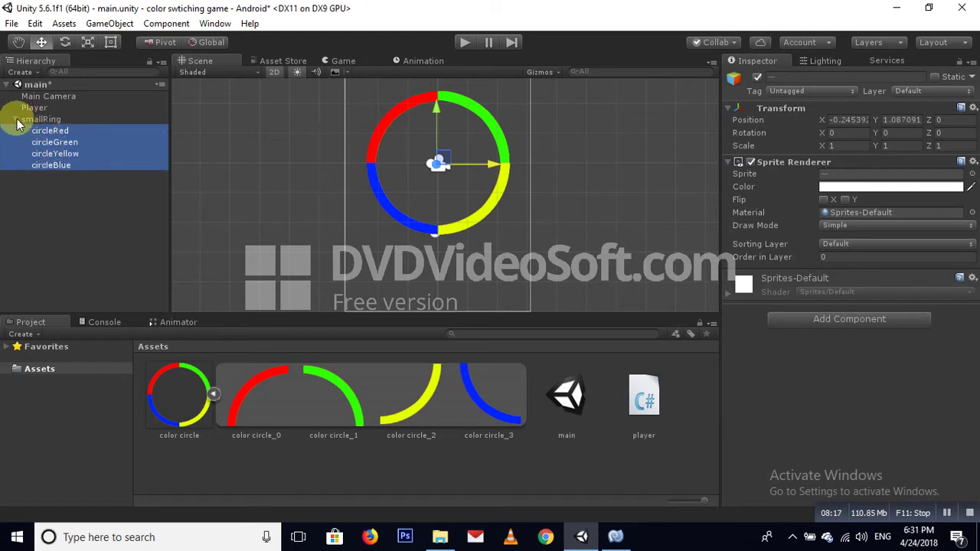
- Add a Polygon Collider 2D to all four circles, then select circleRed to check its tag
{"action": "left_click", "coordinate": [34, 118]}
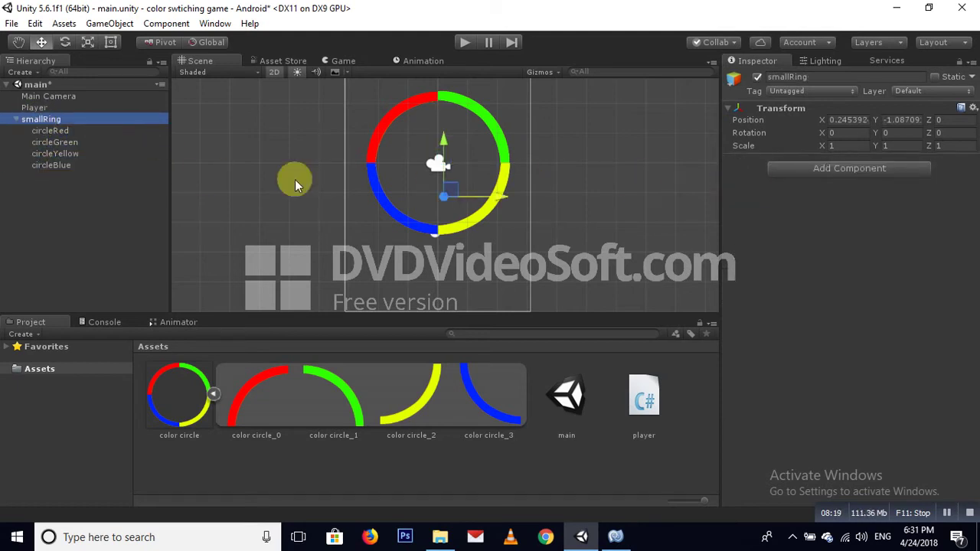
{"action": "left_click", "coordinate": [69, 132]}
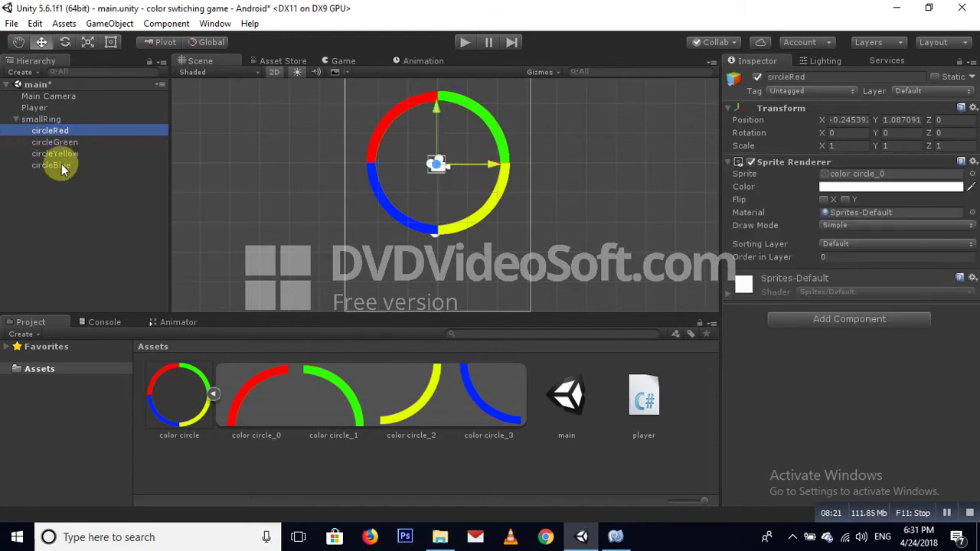
{"action": "left_click", "coordinate": [57, 165], "text": "shift"}
{"action": "left_click", "coordinate": [819, 319]}
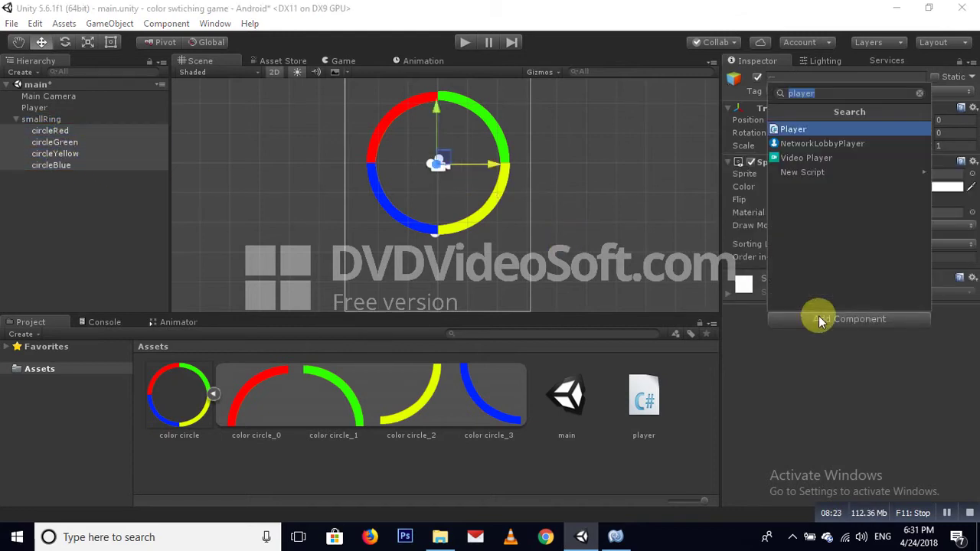
{"action": "type", "text": "poly"}
{"action": "key", "text": "Return"}
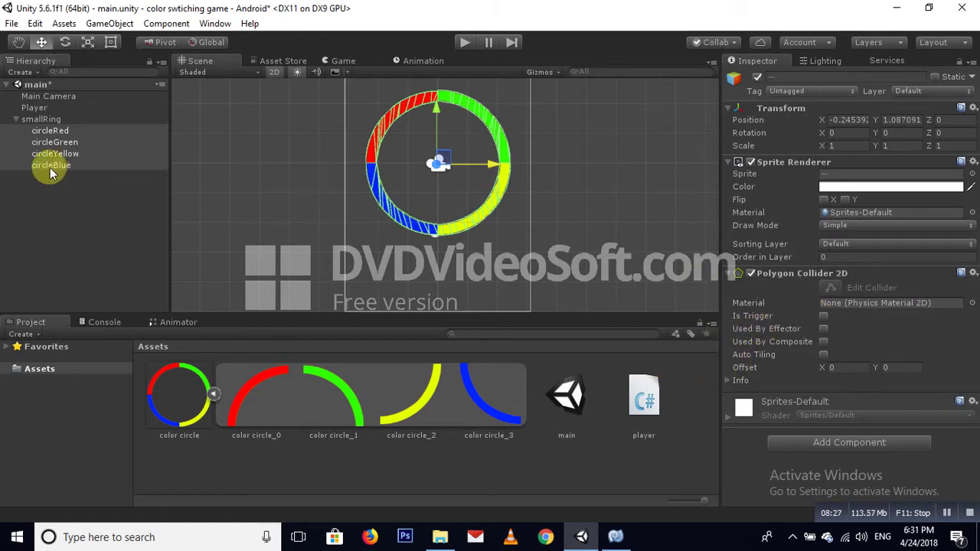
{"action": "left_click", "coordinate": [31, 196]}
{"action": "left_click", "coordinate": [62, 132]}
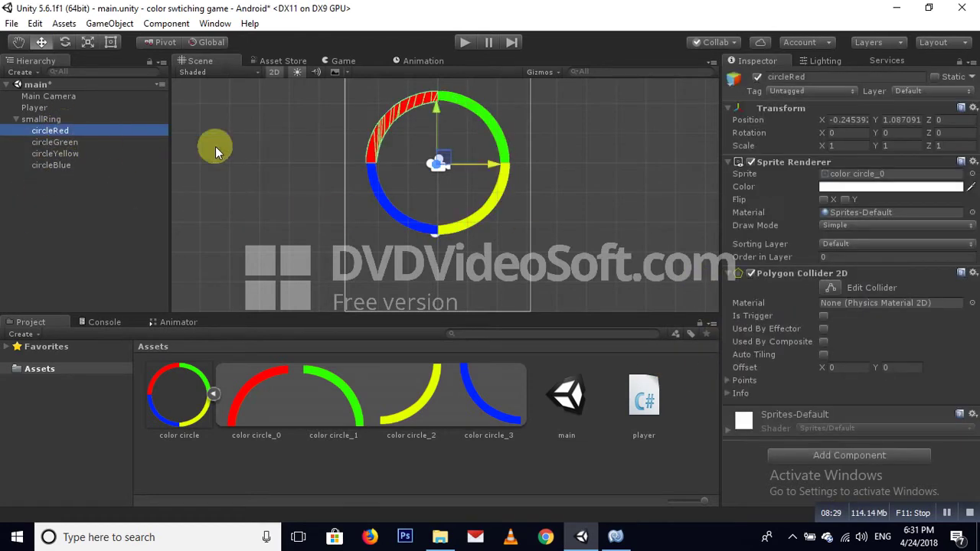
{"action": "left_click", "coordinate": [815, 91]}
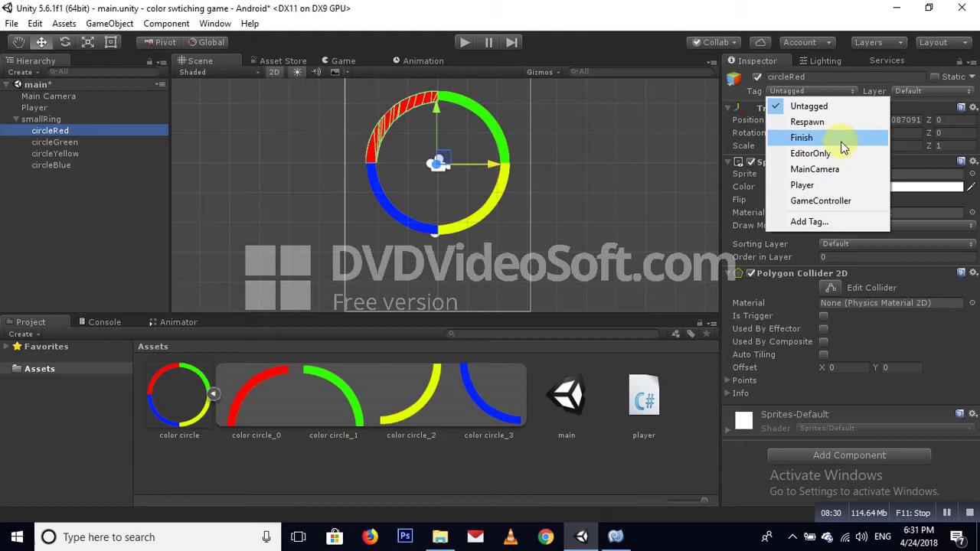
- In Tags & Layers, add the tags Red, Yellow, Blue and Green
{"action": "left_click", "coordinate": [842, 219]}
{"action": "left_click", "coordinate": [948, 139]}
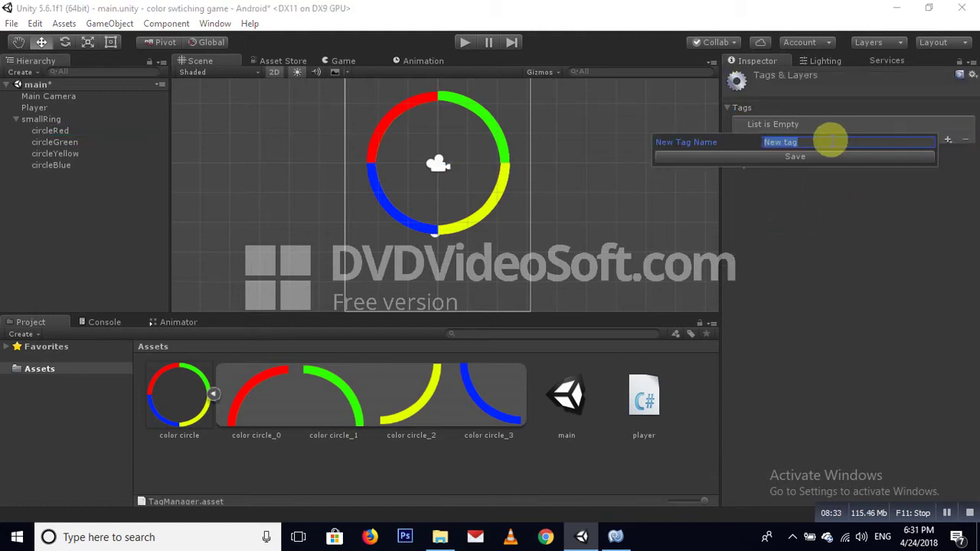
{"action": "type", "text": "Red"}
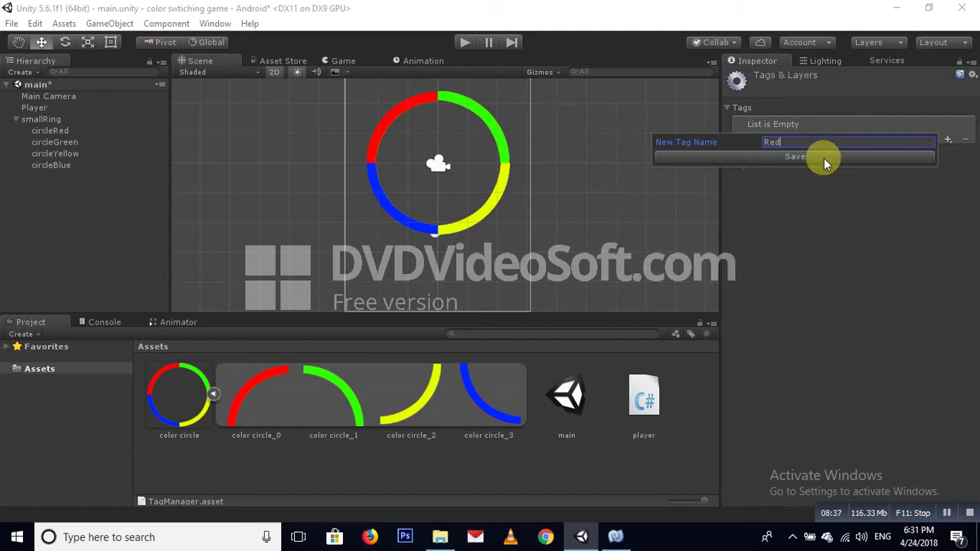
{"action": "left_click", "coordinate": [824, 158]}
{"action": "left_click", "coordinate": [947, 139]}
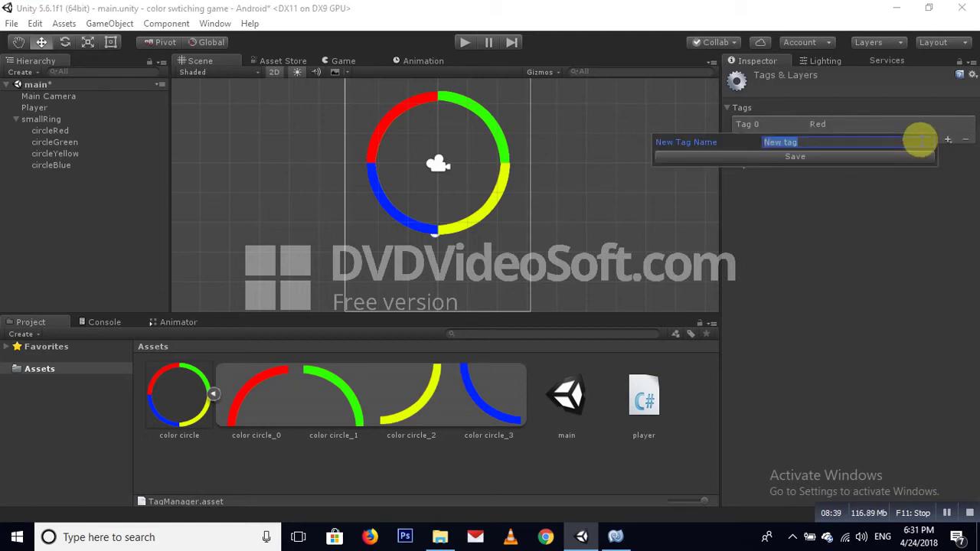
{"action": "type", "text": "Yellow"}
{"action": "left_click", "coordinate": [881, 158]}
{"action": "left_click", "coordinate": [947, 151]}
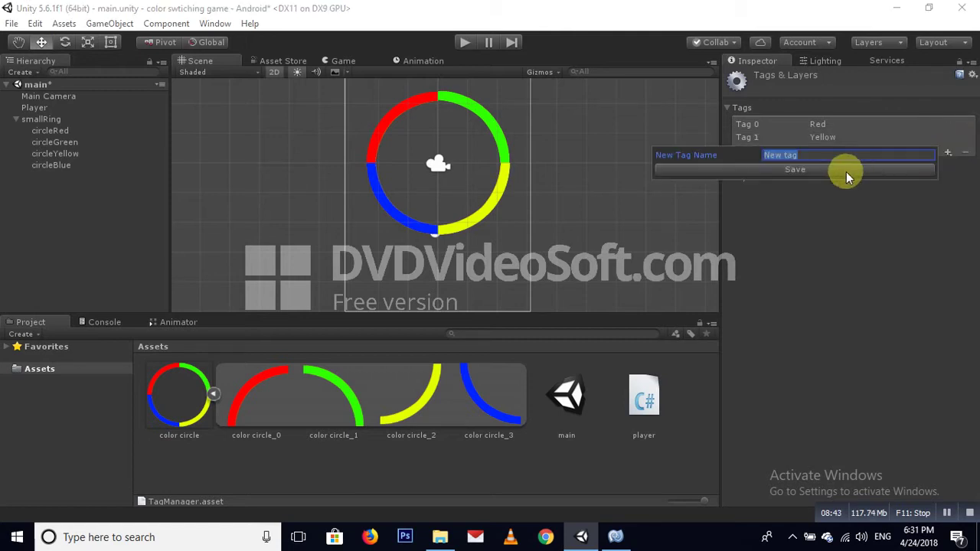
{"action": "type", "text": "Blue"}
{"action": "left_click", "coordinate": [843, 172]}
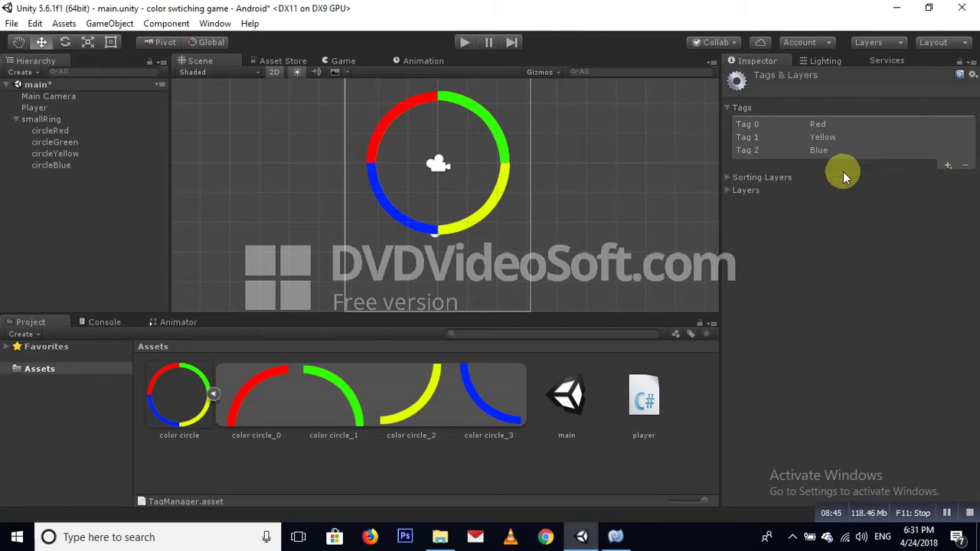
{"action": "left_click", "coordinate": [947, 166]}
{"action": "type", "text": "Green"}
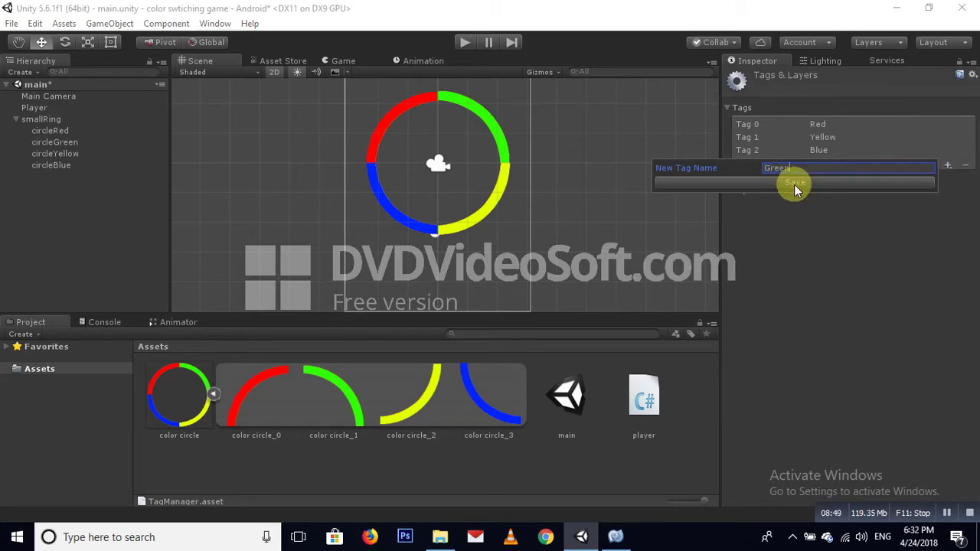
{"action": "left_click", "coordinate": [795, 184]}
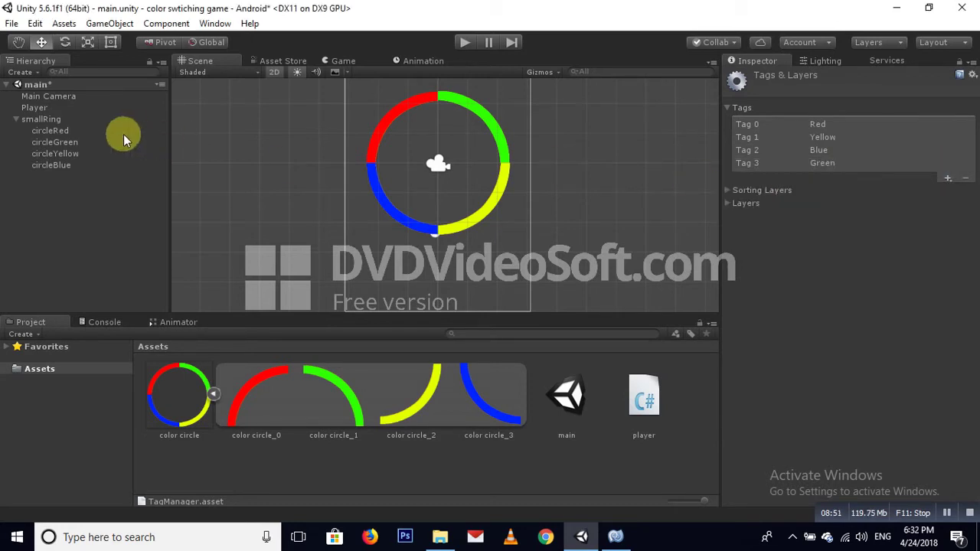
- Tag circleRed as Red, circleGreen as Green, circleYellow as Yellow and circleBlue as Blue
{"action": "left_click", "coordinate": [59, 132]}
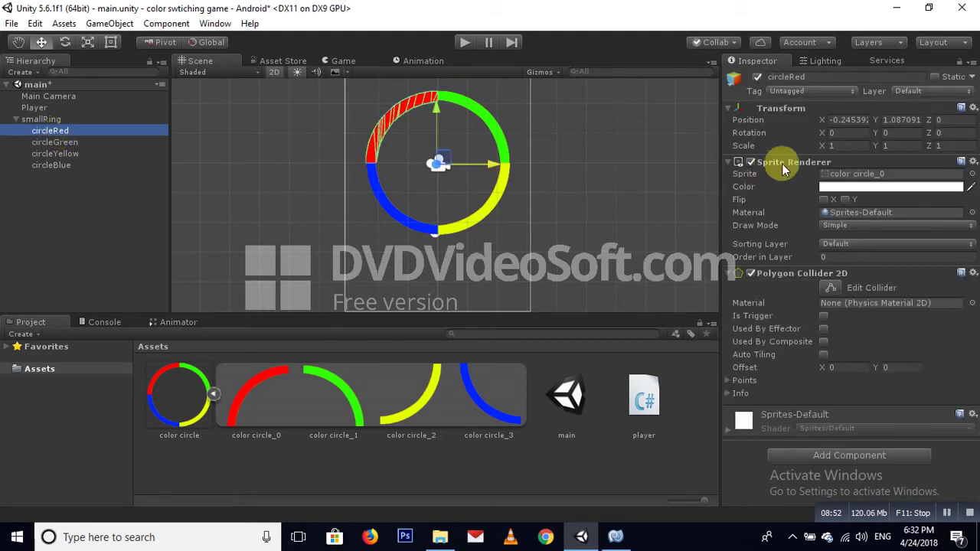
{"action": "left_click", "coordinate": [794, 92]}
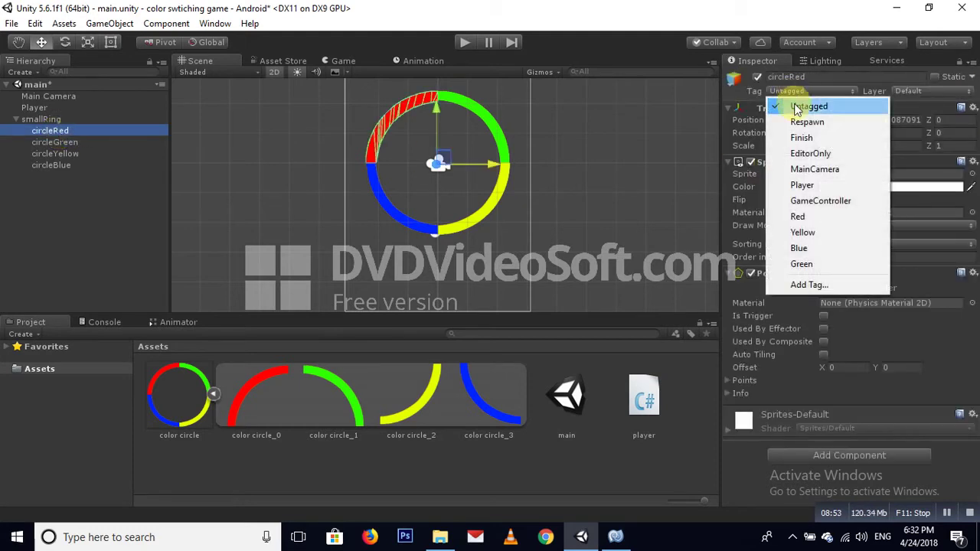
{"action": "left_click", "coordinate": [809, 216]}
{"action": "left_click", "coordinate": [92, 143]}
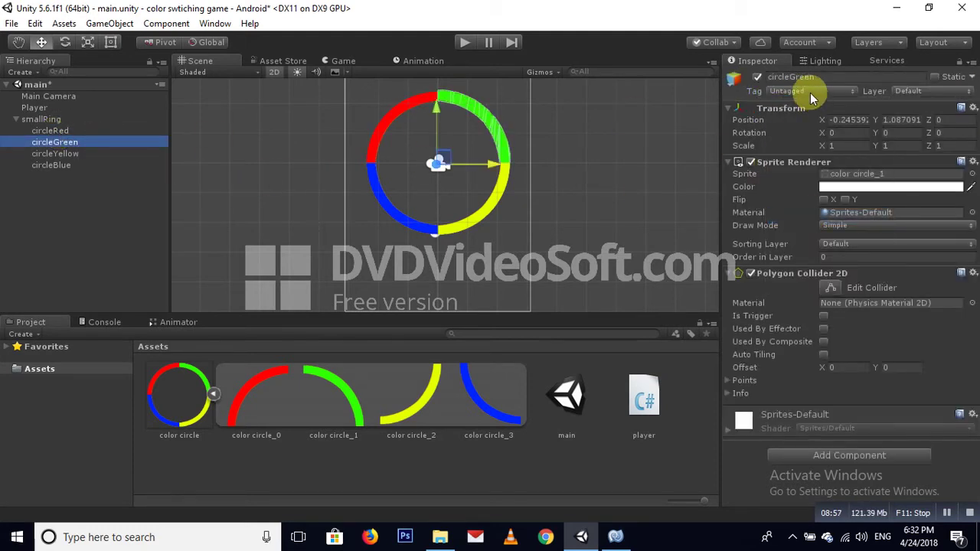
{"action": "left_click", "coordinate": [804, 91]}
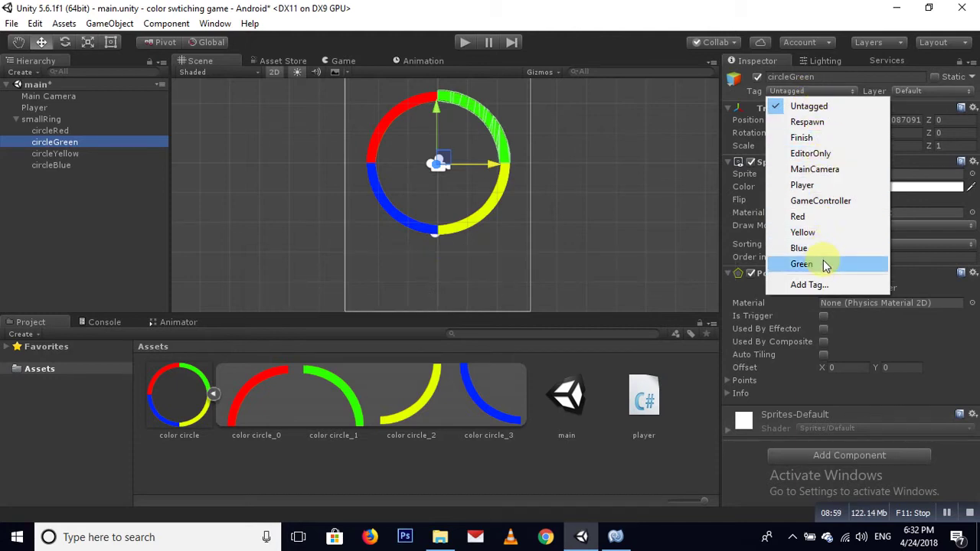
{"action": "left_click", "coordinate": [814, 263]}
{"action": "left_click", "coordinate": [80, 154]}
{"action": "left_click", "coordinate": [810, 91]}
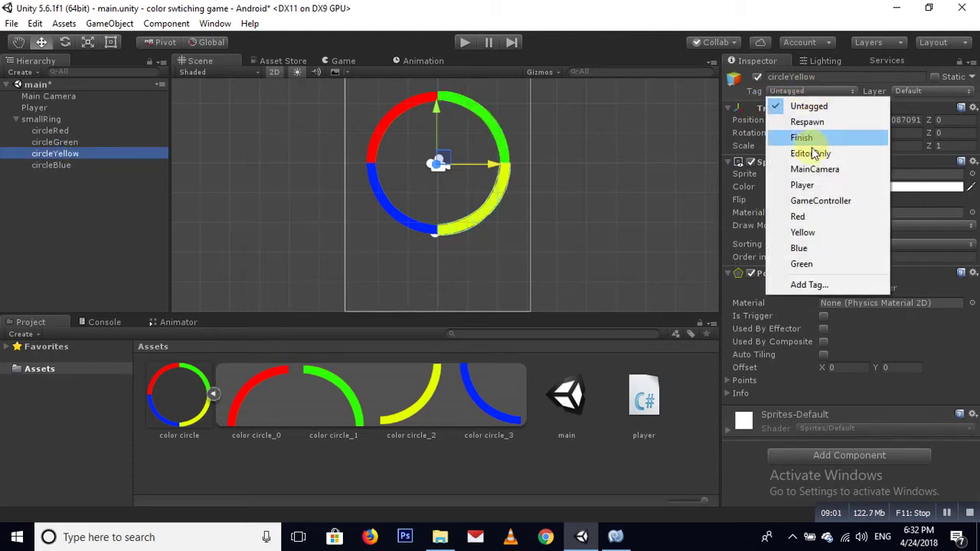
{"action": "left_click", "coordinate": [815, 236]}
{"action": "left_click", "coordinate": [88, 164]}
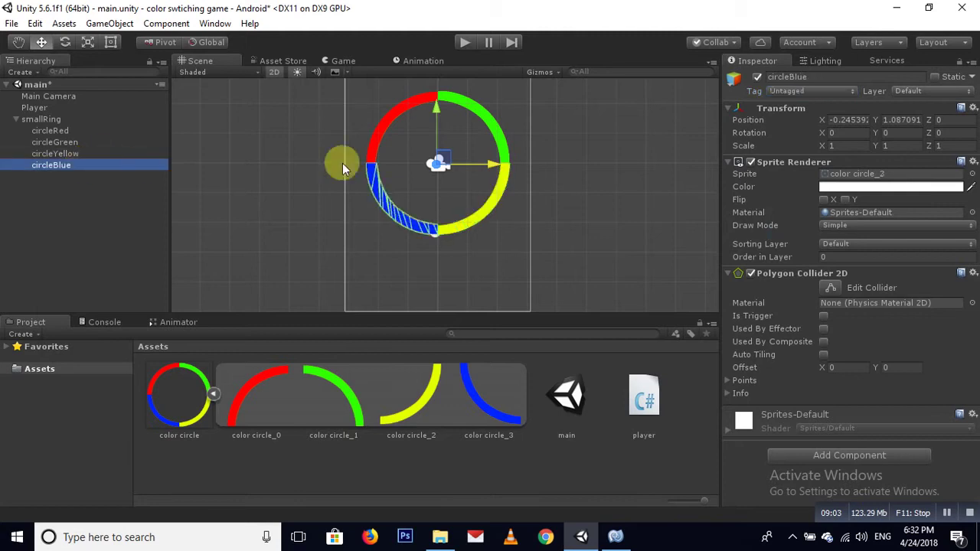
{"action": "left_click", "coordinate": [800, 91]}
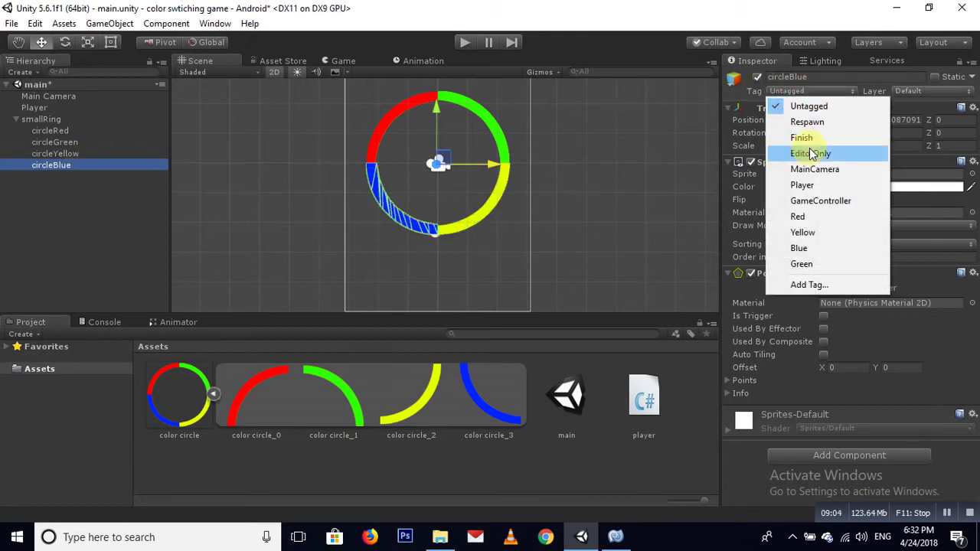
{"action": "left_click", "coordinate": [801, 247]}
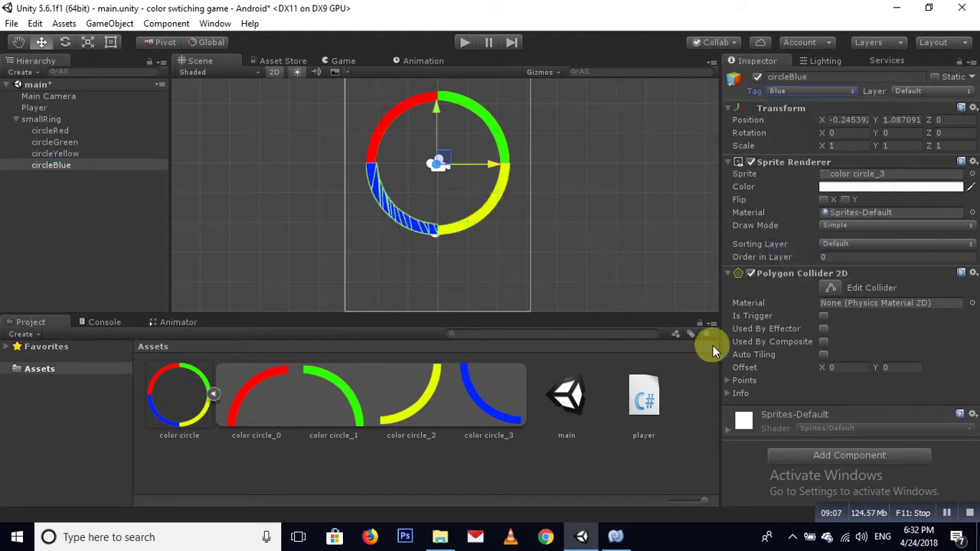
- Select smallRing, collapse its children, and start adding a component to it
{"action": "scroll", "coordinate": [284, 178], "scroll_direction": "down", "scroll_amount": 2}
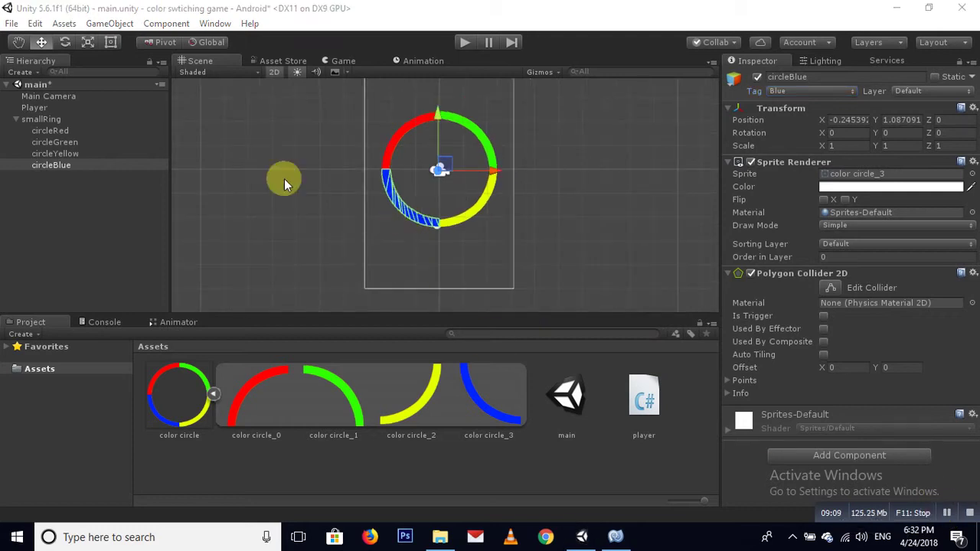
{"action": "left_click", "coordinate": [44, 118]}
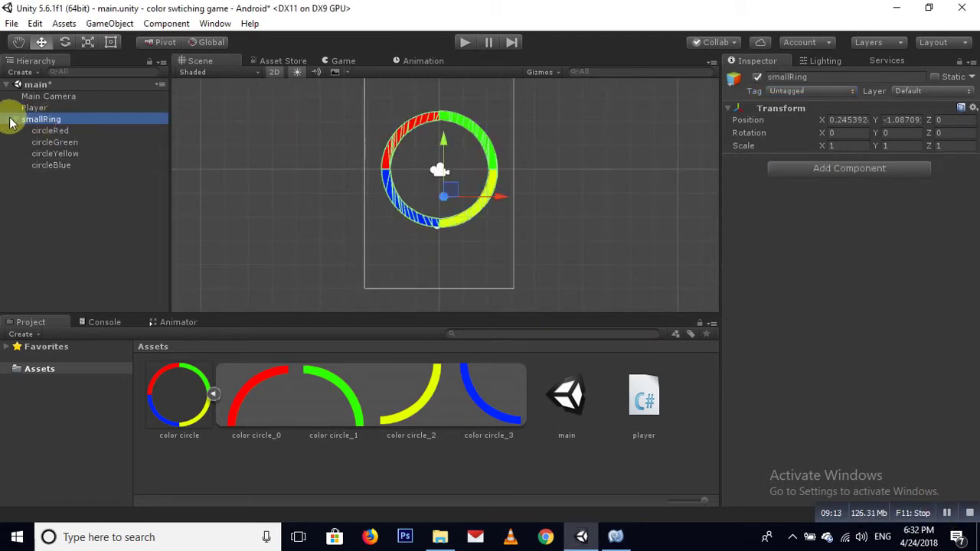
{"action": "left_click", "coordinate": [15, 121]}
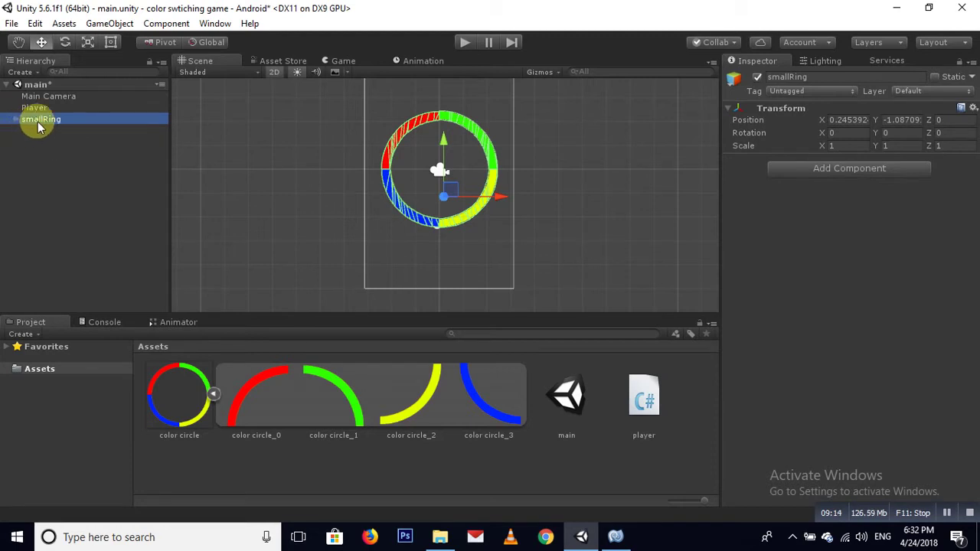
{"action": "left_click", "coordinate": [884, 169]}
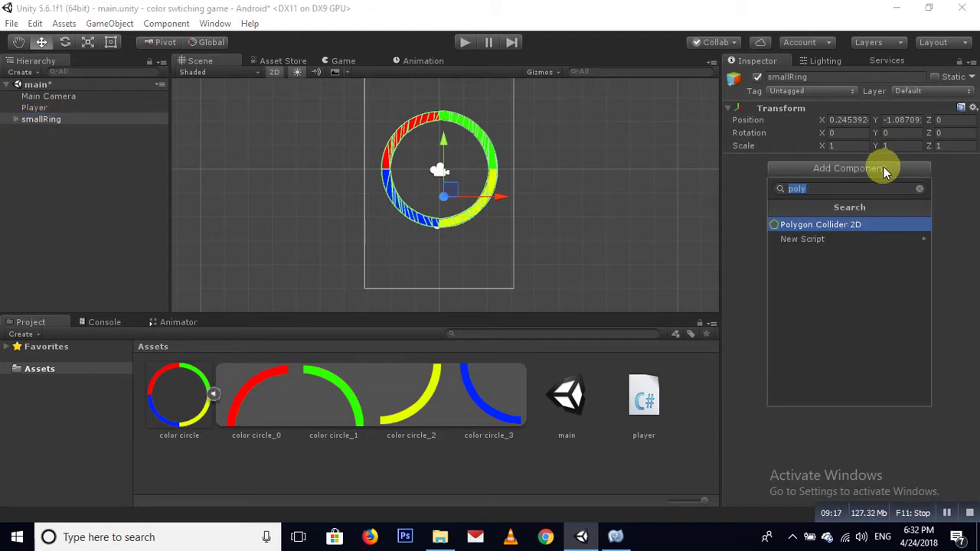
- Create a new C# script named rotate on smallRing and select it in Assets
{"action": "type", "text": "rotat"}
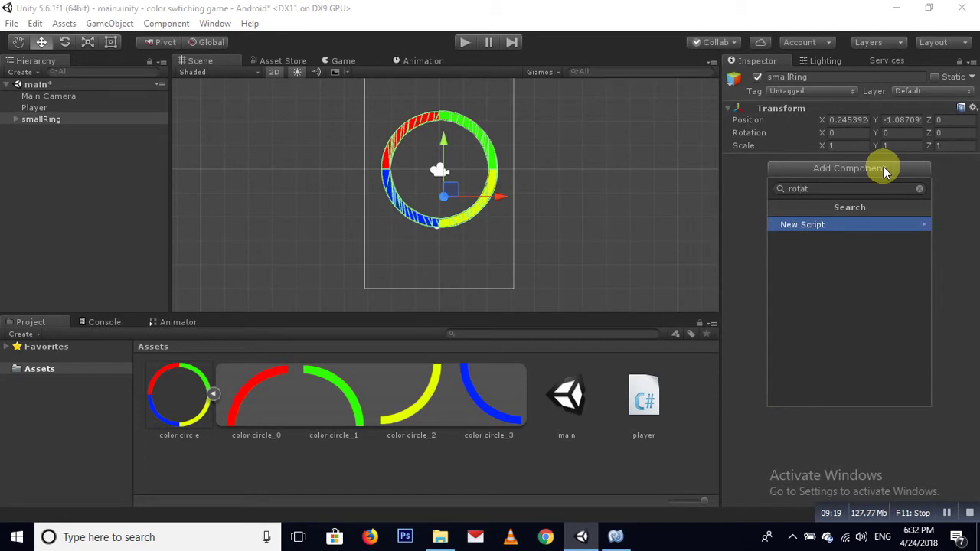
{"action": "type", "text": "e"}
{"action": "key", "text": "Return"}
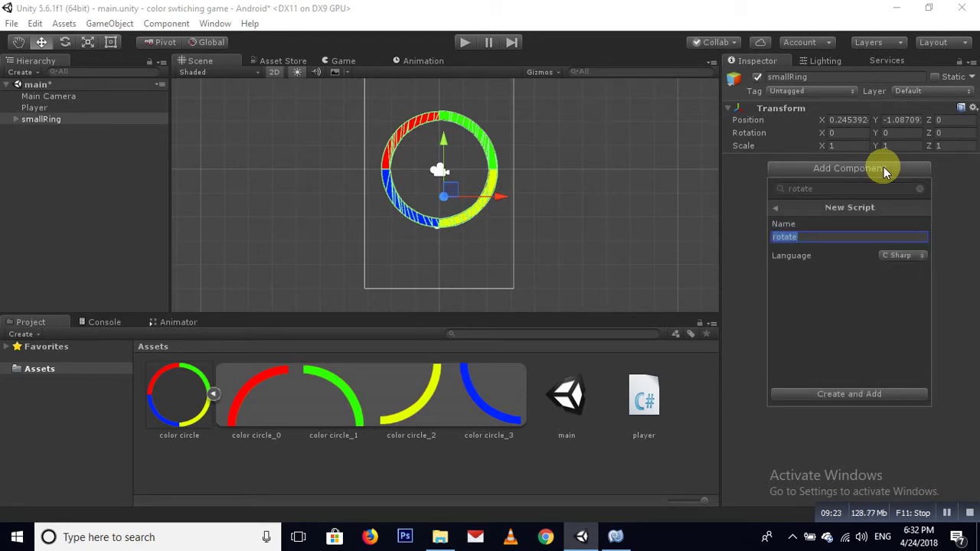
{"action": "key", "text": "Return"}
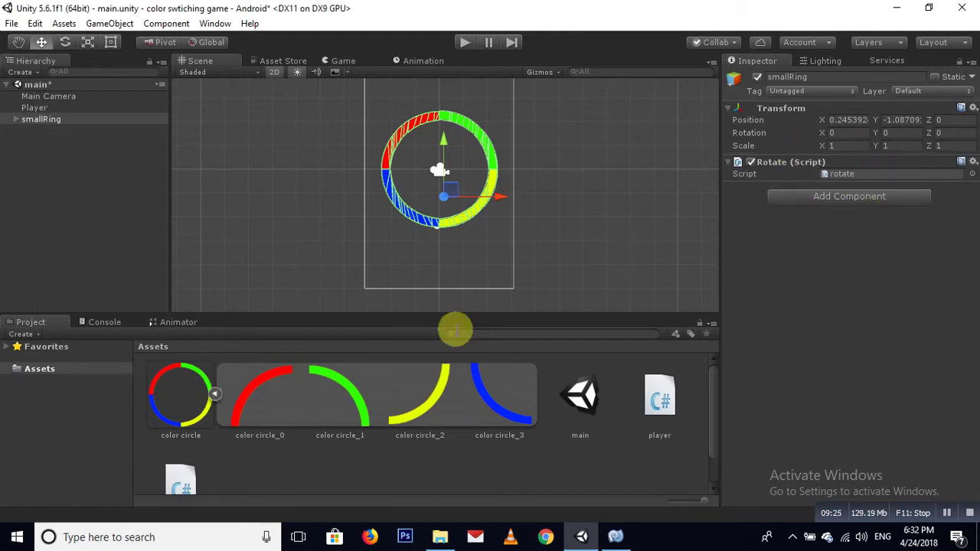
{"action": "left_click", "coordinate": [256, 465]}
{"action": "scroll", "coordinate": [256, 465], "scroll_direction": "down", "scroll_amount": 1}
- In rotate.cs, remove the default usings and methods and declare public float speed = 100f
{"action": "left_click", "coordinate": [193, 458]}
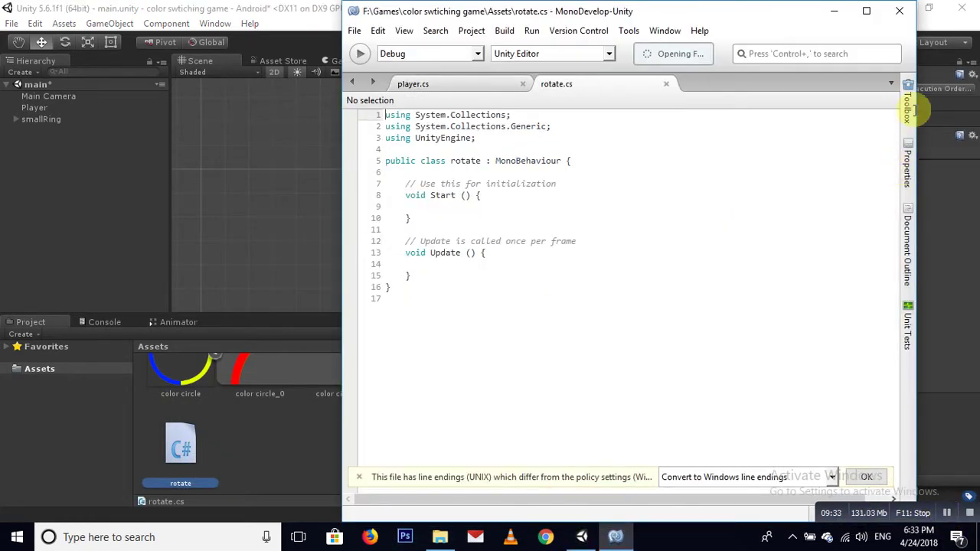
{"action": "left_click", "coordinate": [868, 11]}
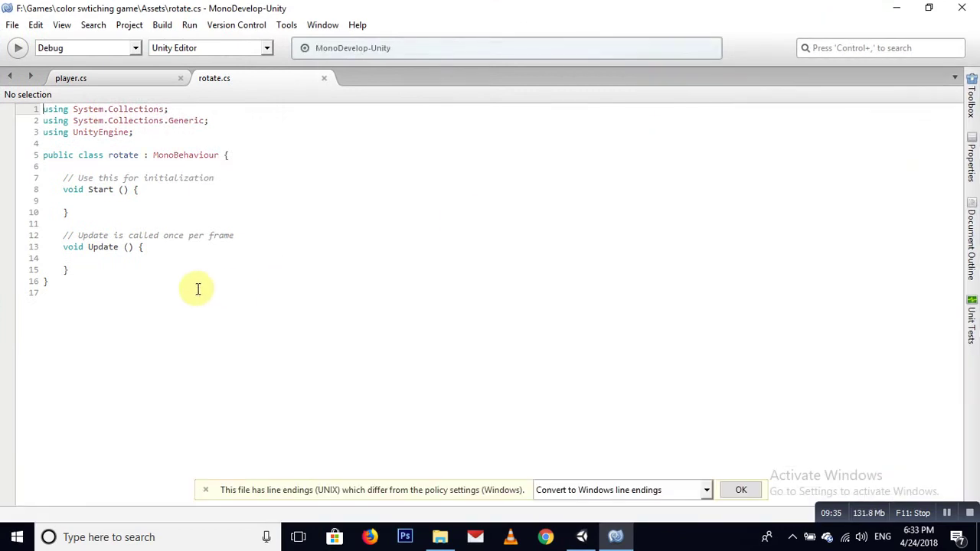
{"action": "left_click_drag", "start_coordinate": [211, 121], "coordinate": [43, 102]}
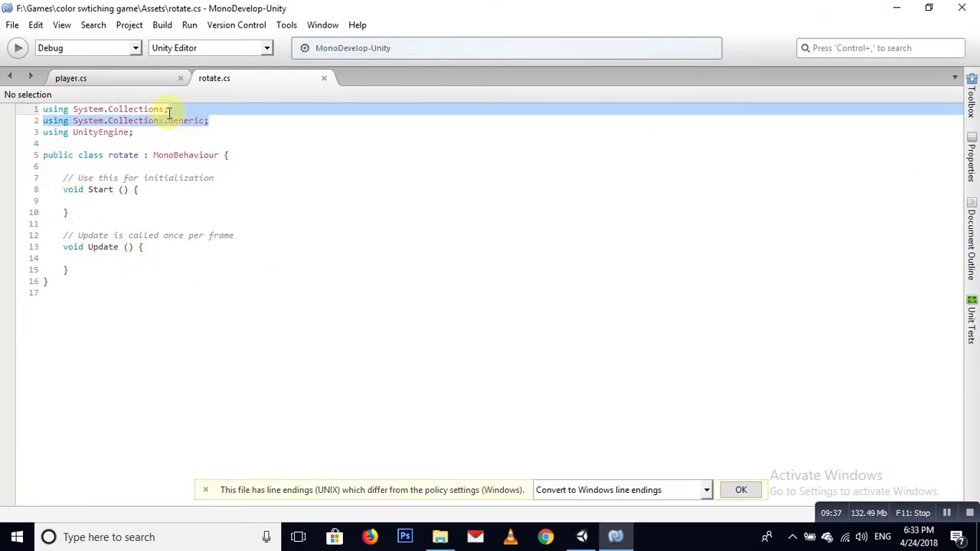
{"action": "key", "text": "Delete"}
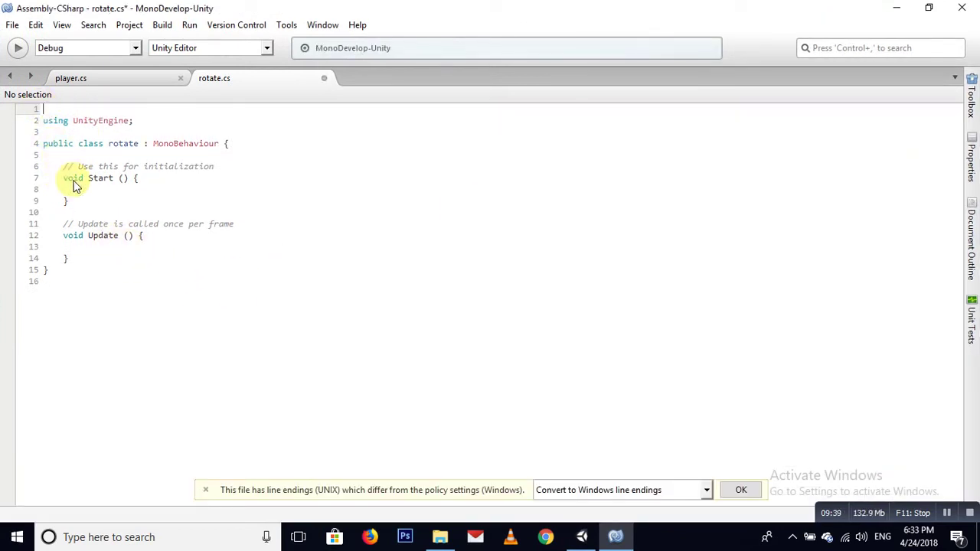
{"action": "key", "text": "Delete"}
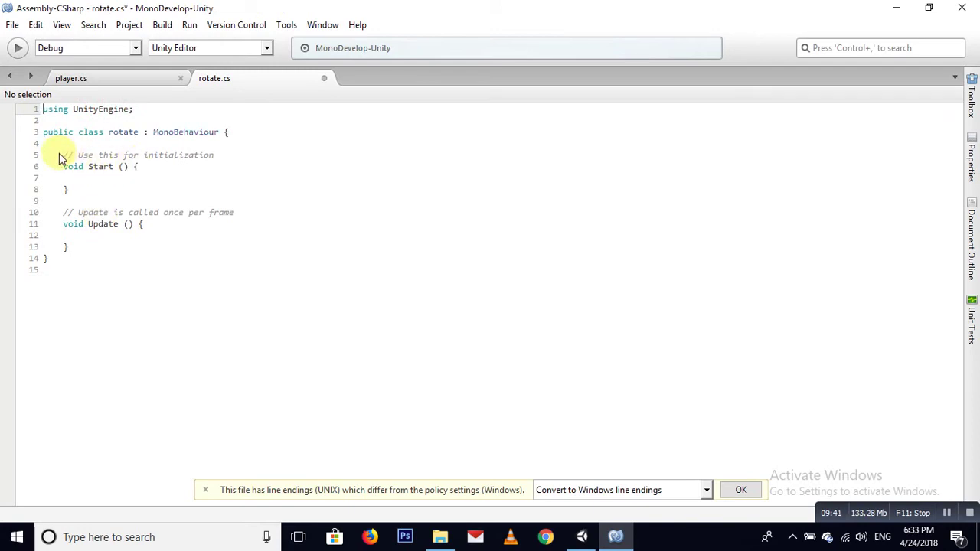
{"action": "left_click_drag", "start_coordinate": [63, 157], "coordinate": [91, 249]}
{"action": "key", "text": "Delete"}
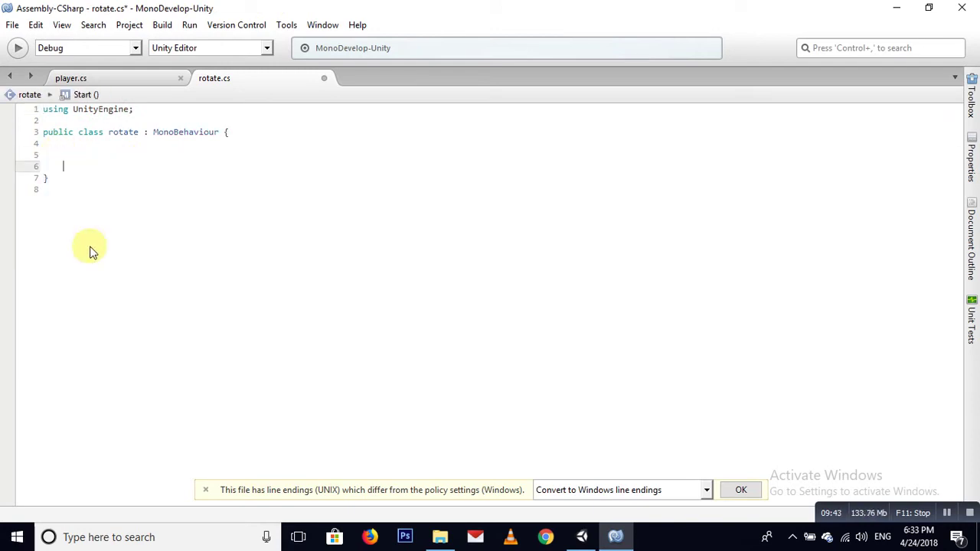
{"action": "key", "text": "Up"}
{"action": "type", "text": "publ"}
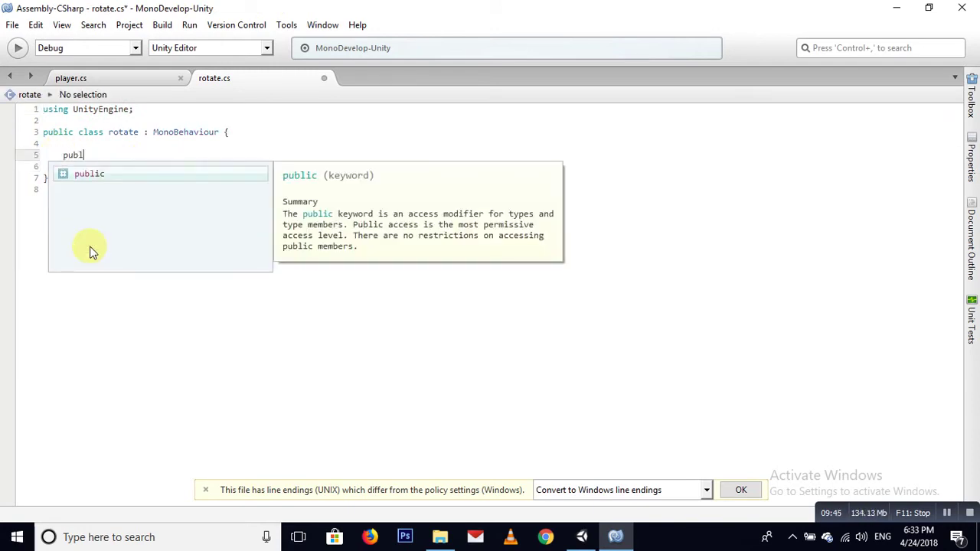
{"action": "type", "text": "ic flo"}
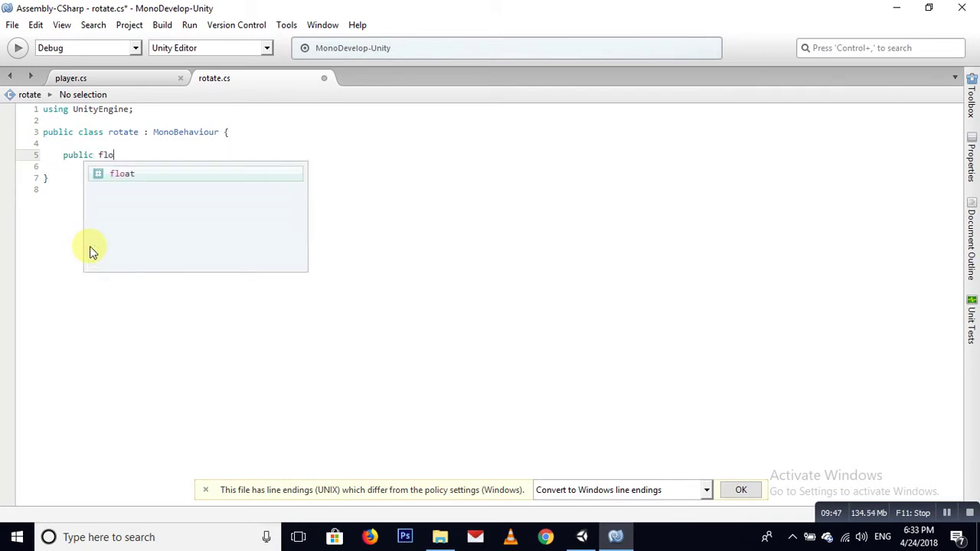
{"action": "type", "text": "at sp"}
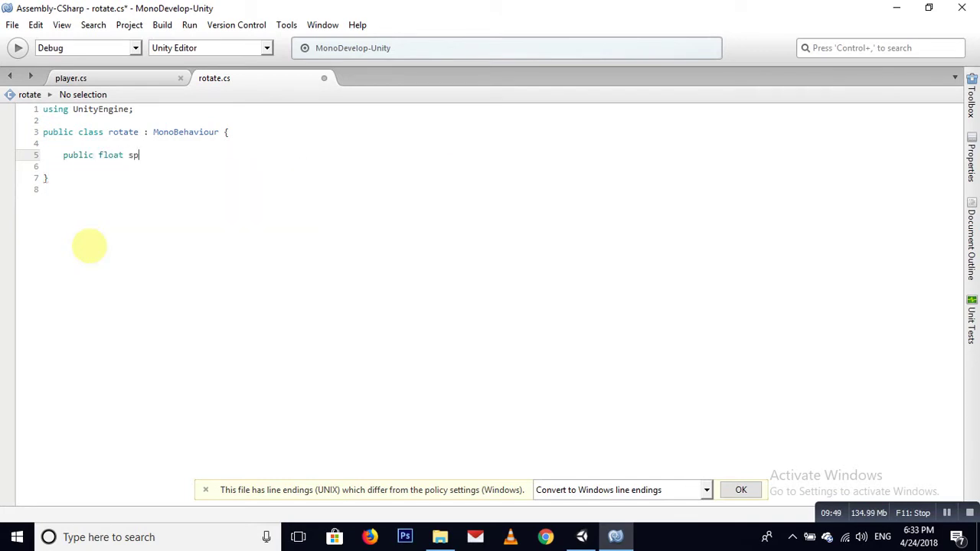
{"action": "type", "text": "eed = 100f"}
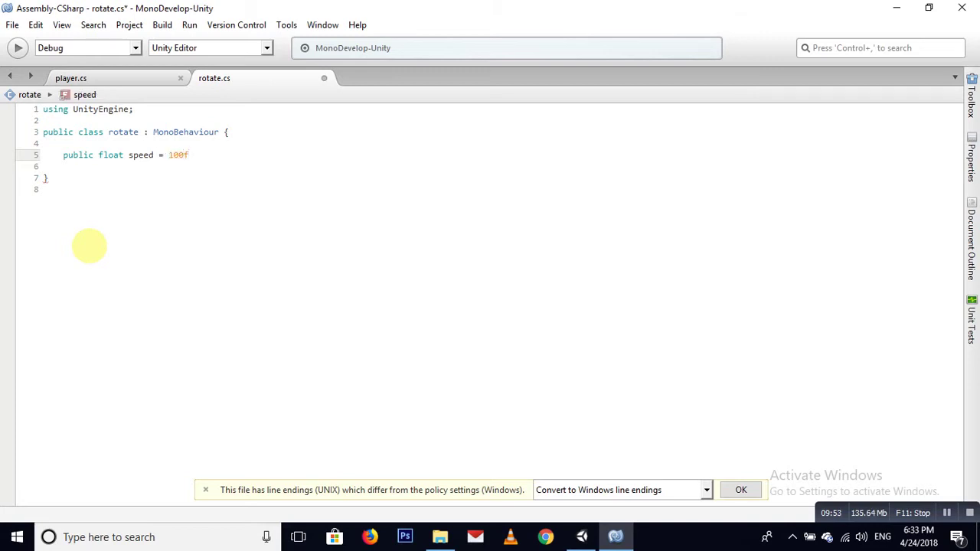
{"action": "type", "text": ";"}
- Add an empty Update() method below the speed field
{"action": "key", "text": "Return"}
{"action": "key", "text": "Return"}
{"action": "type", "text": "vo"}
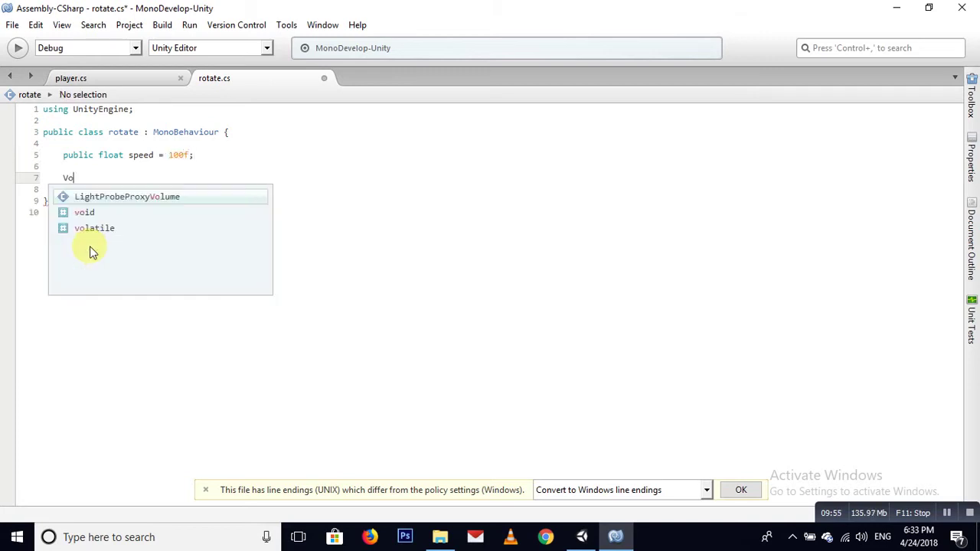
{"action": "type", "text": "id Upda"}
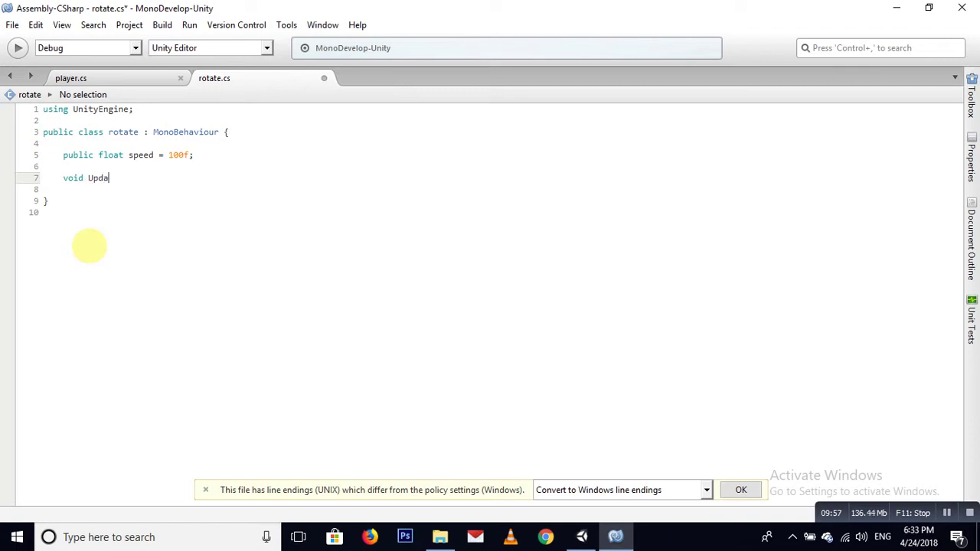
{"action": "type", "text": ")"}
{"action": "type", "text": "{"}
{"action": "key", "text": "Return"}
{"action": "key", "text": "Return"}
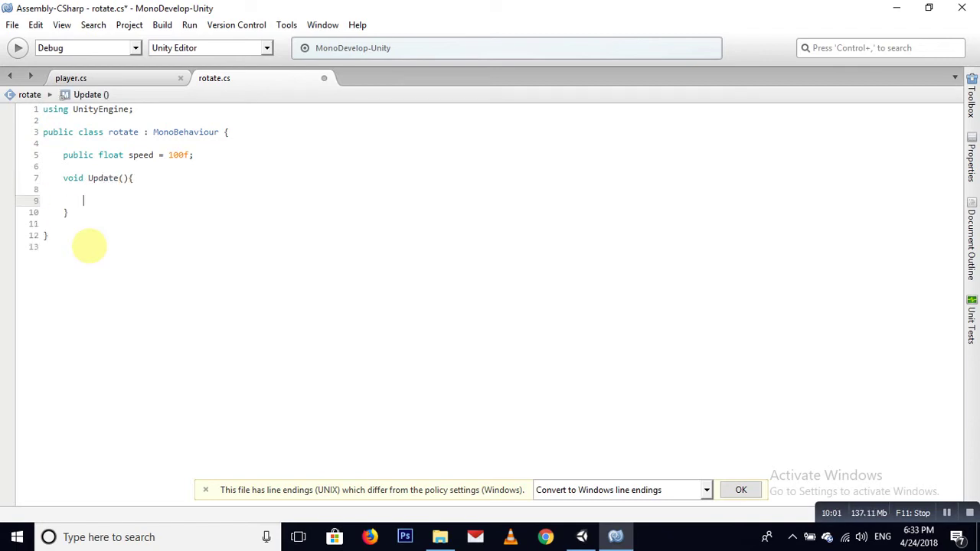
{"action": "key", "text": "Up"}
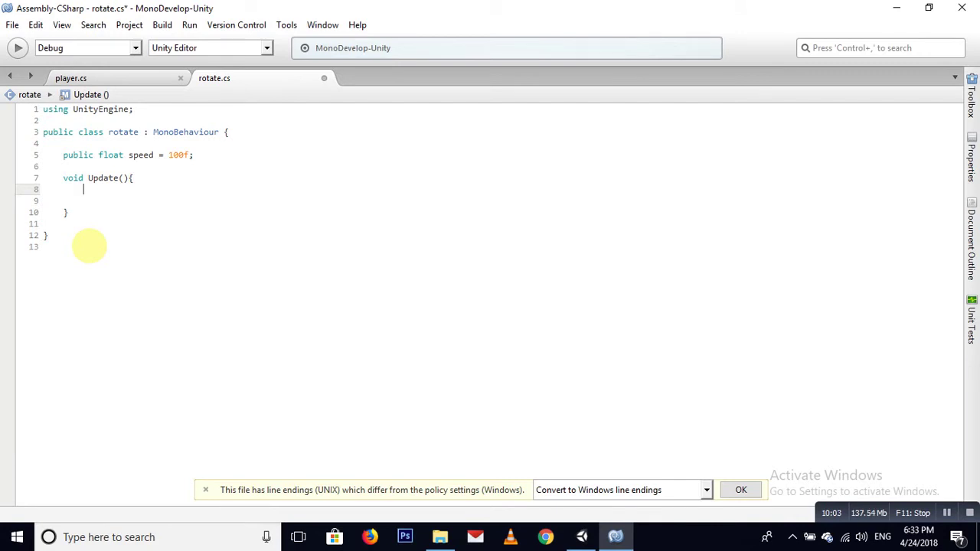
{"action": "key", "text": "Return"}
- Write transform.Rotate(0f, 0f, speed * Time.deltaTime); inside Update and save the script
{"action": "type", "text": "tr"}
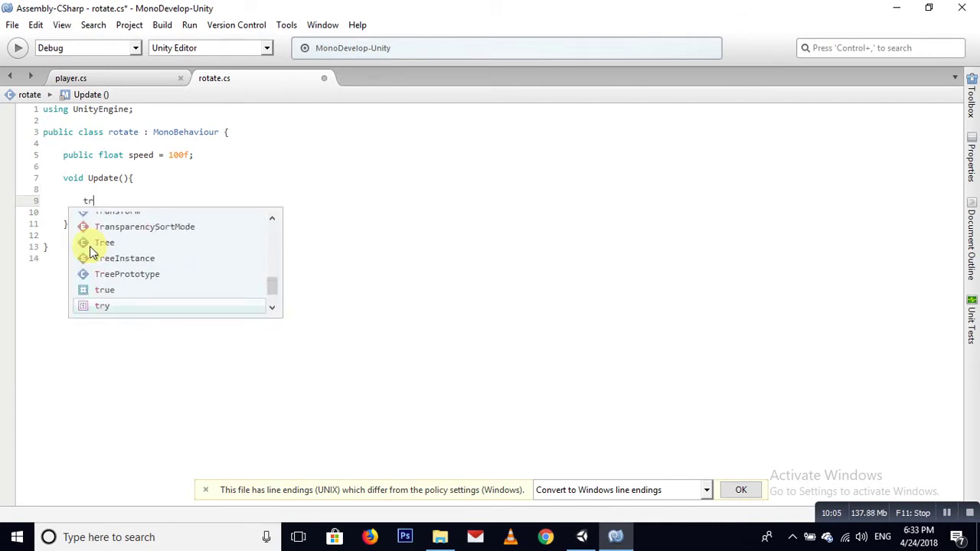
{"action": "type", "text": "ans"}
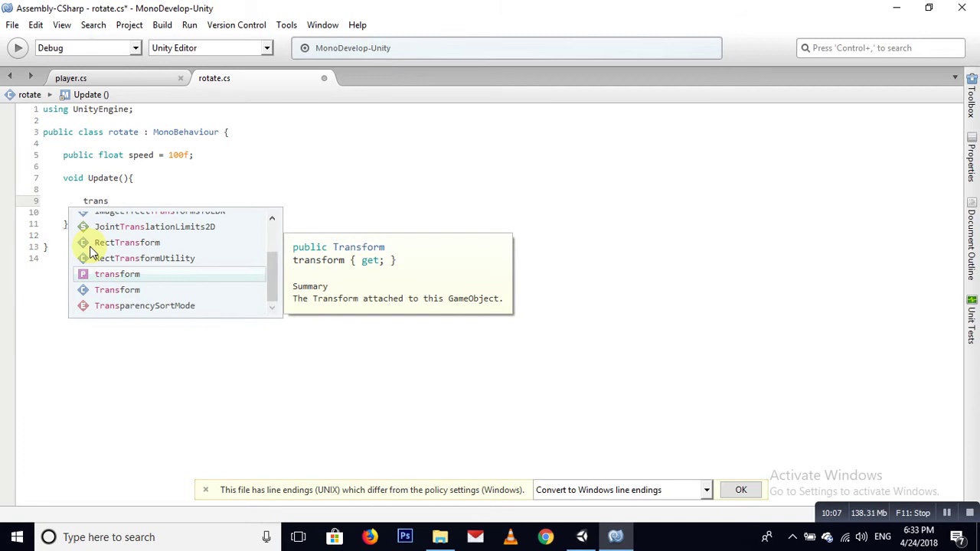
{"action": "key", "text": "Return"}
{"action": "type", "text": ".ro"}
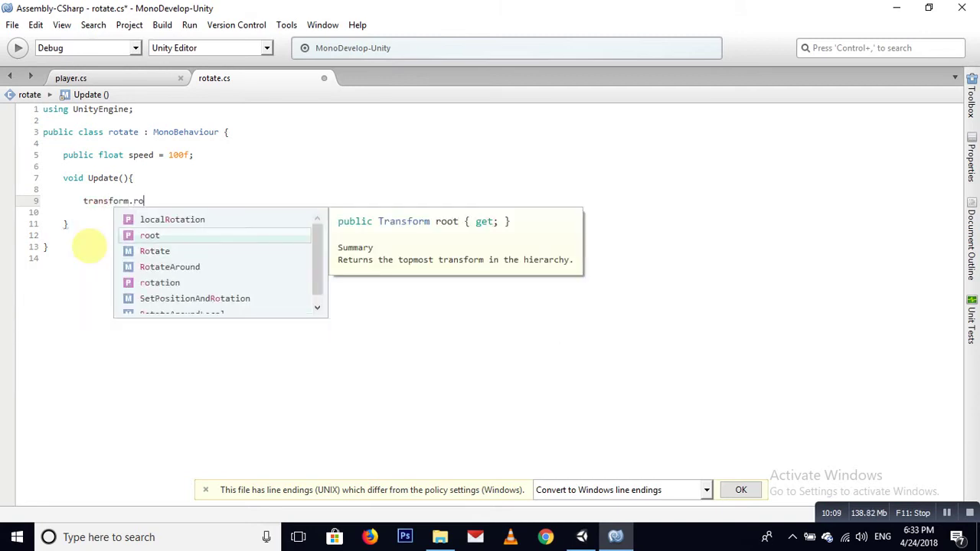
{"action": "key", "text": "Down"}
{"action": "key", "text": "Return"}
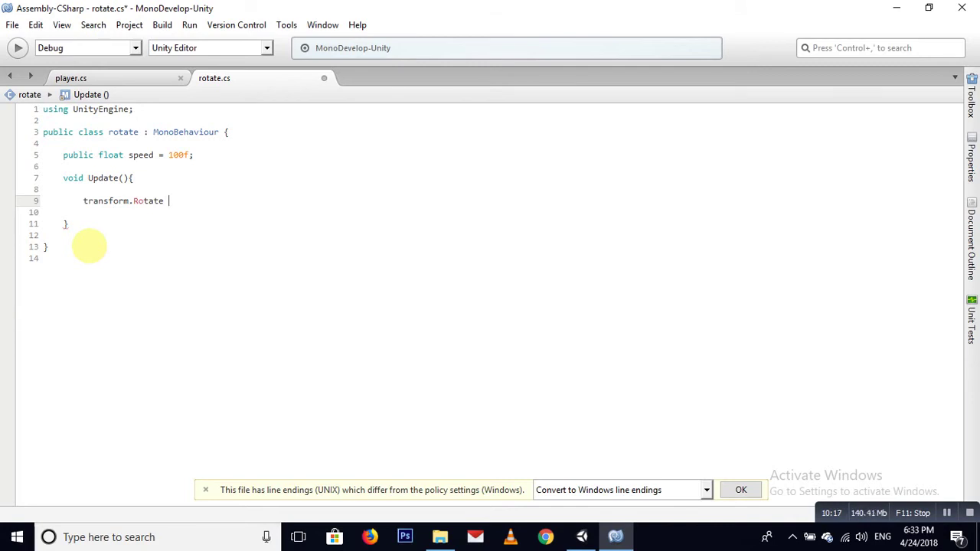
{"action": "type", "text": "()"}
{"action": "type", "text": "0f"}
{"action": "type", "text": ", 0"}
{"action": "type", "text": "f"}
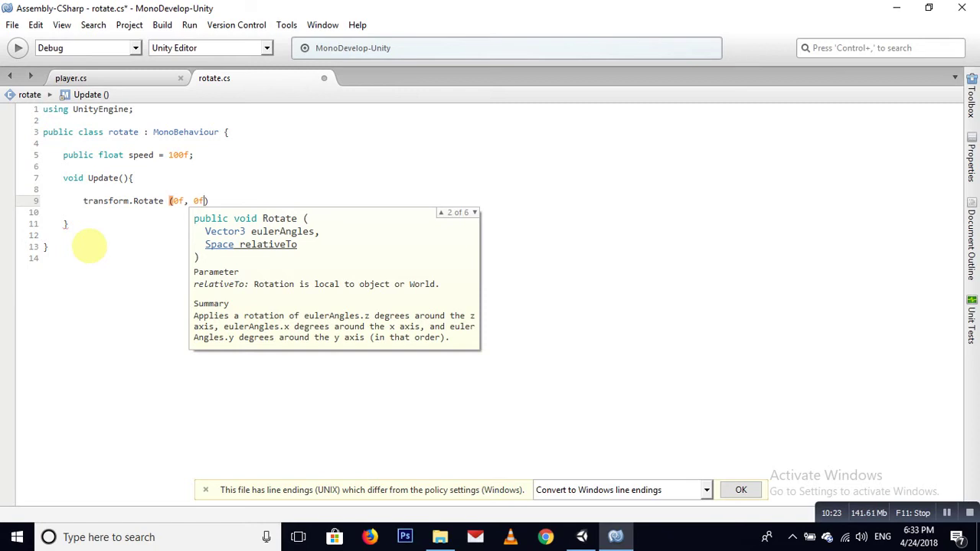
{"action": "type", "text": ", "}
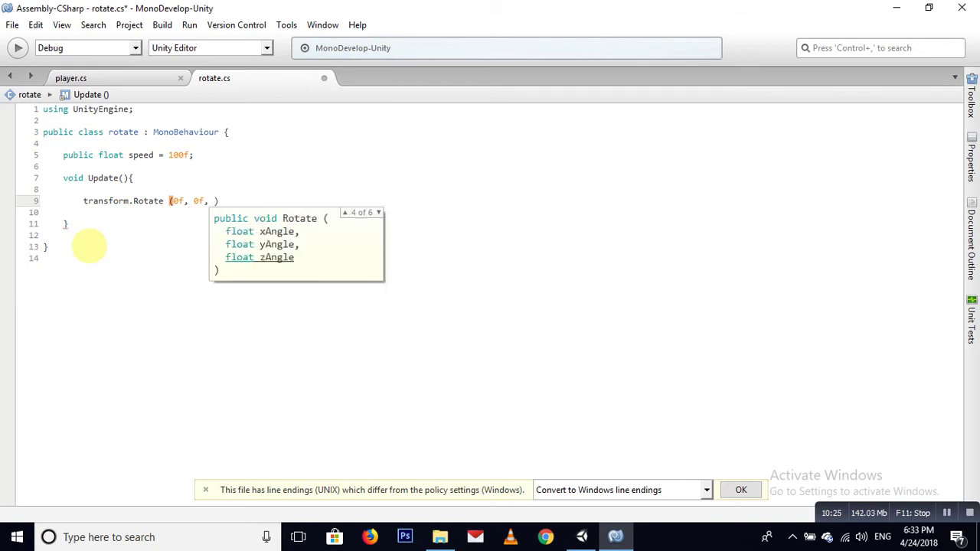
{"action": "type", "text": "spee"}
{"action": "key", "text": "Return"}
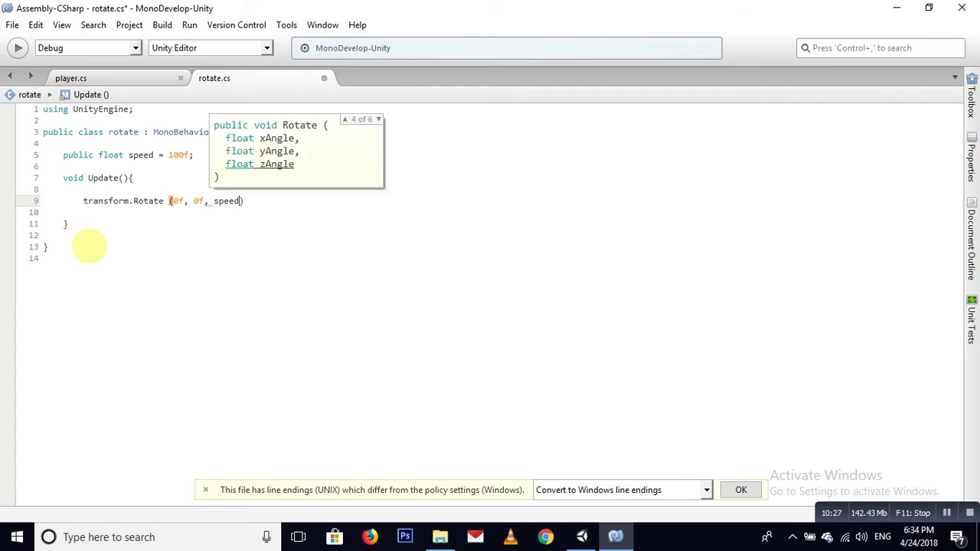
{"action": "type", "text": "* "}
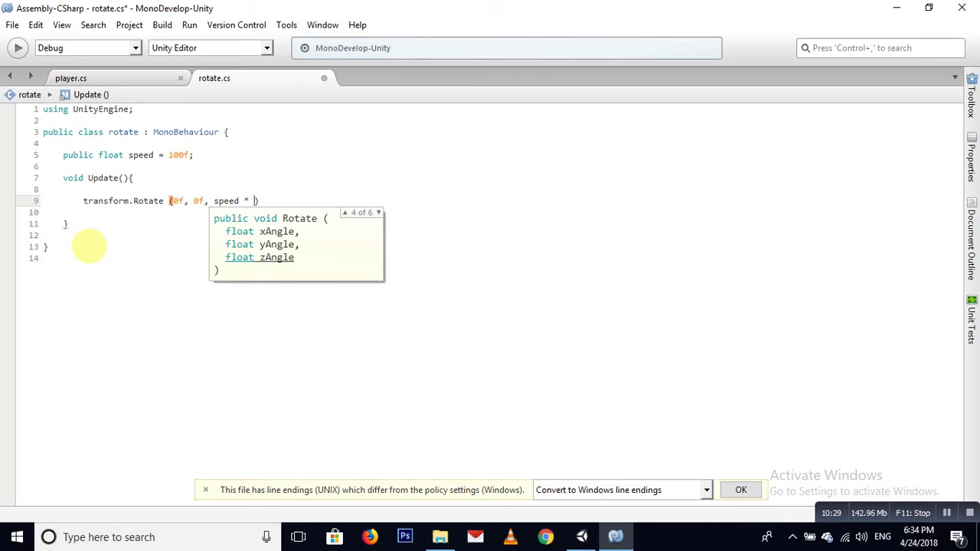
{"action": "type", "text": "Tim"}
{"action": "key", "text": "Return"}
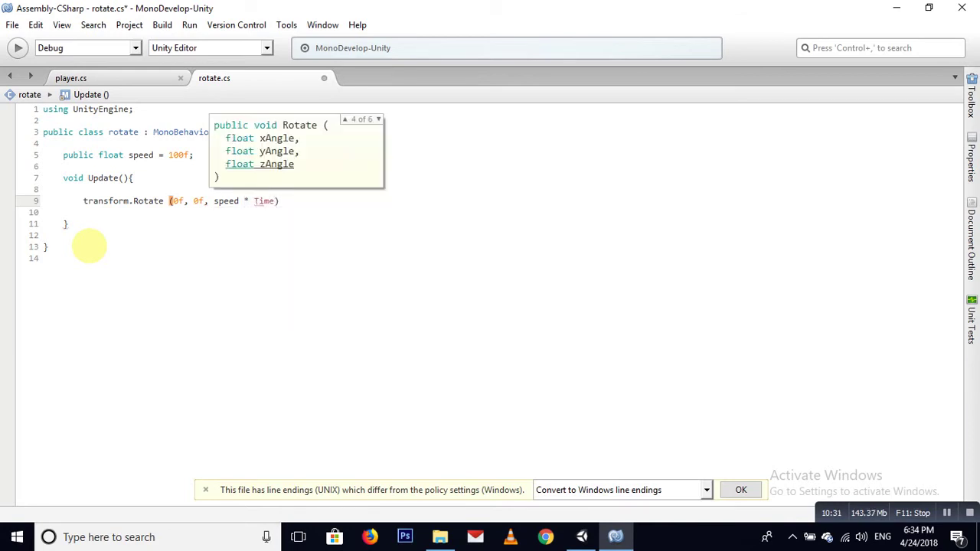
{"action": "type", "text": ".delta"}
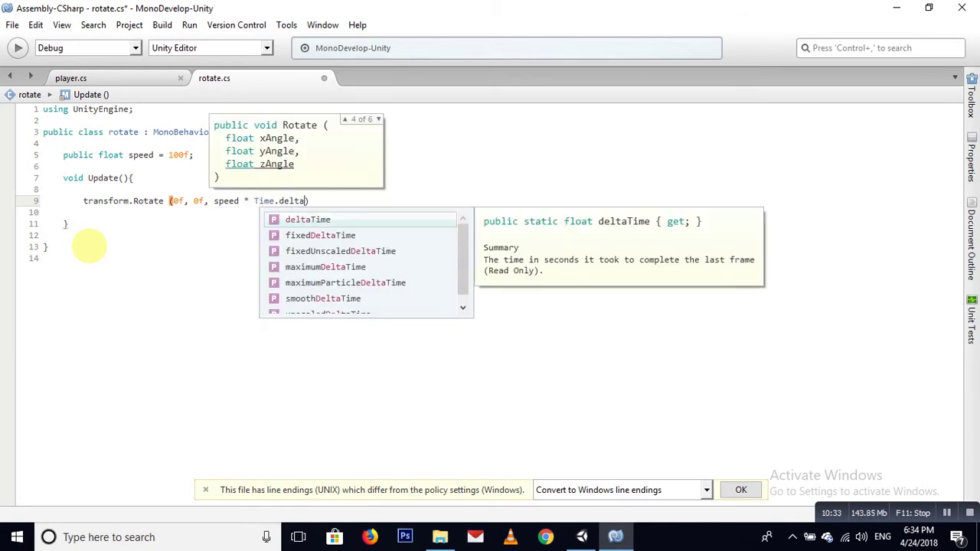
{"action": "key", "text": "Return"}
{"action": "type", "text": ")"}
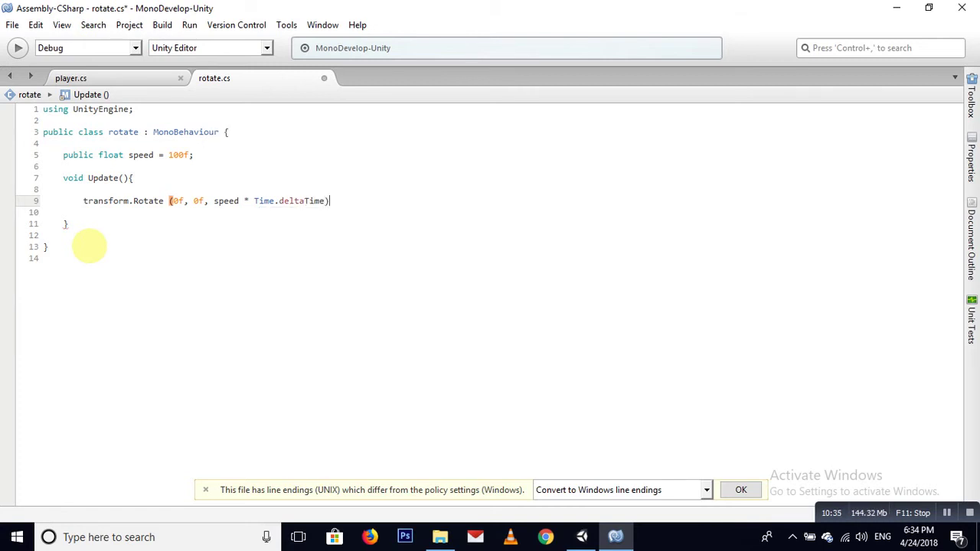
{"action": "type", "text": ";"}
{"action": "key", "text": "ctrl+s"}
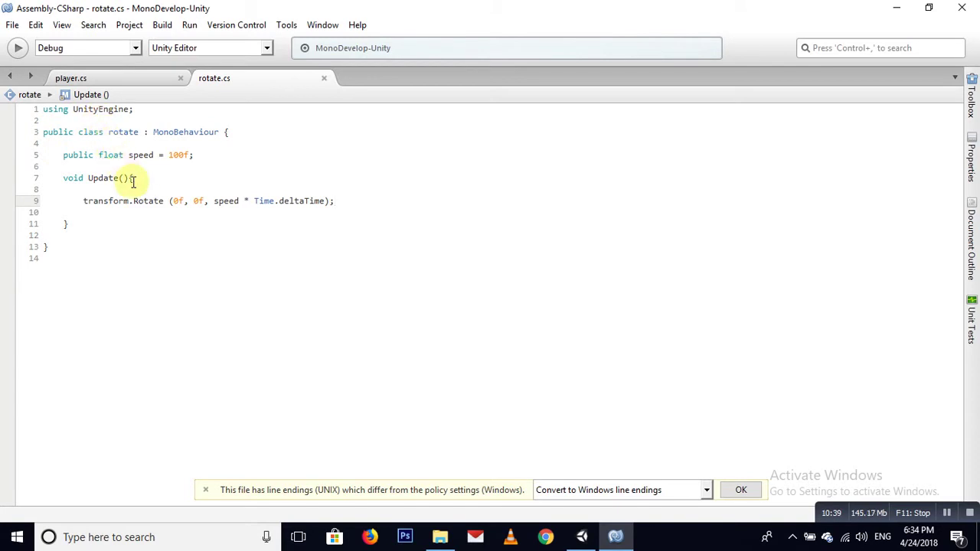
- Back in Unity, select smallRing, play the game, make the ball jump a few times, then stop
{"action": "left_click", "coordinate": [895, 8]}
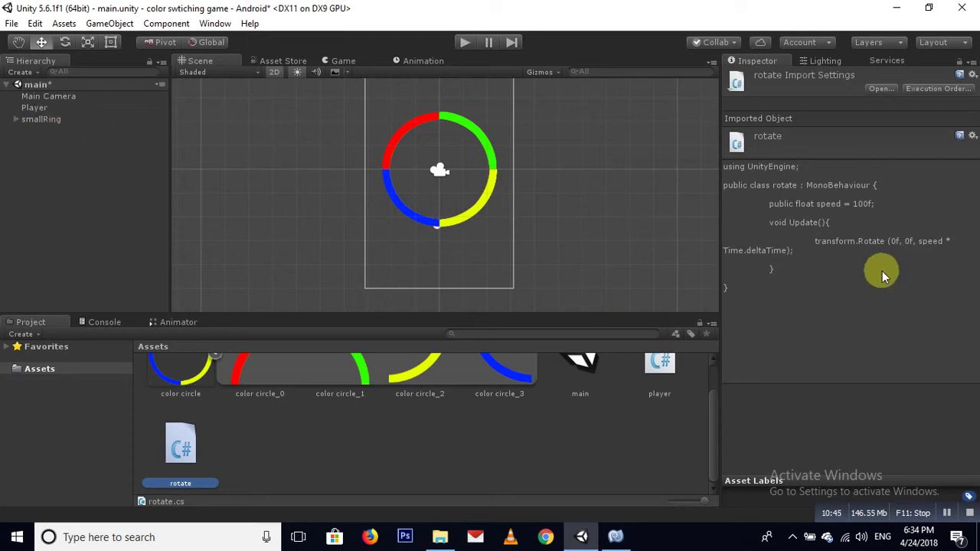
{"action": "left_click", "coordinate": [52, 127]}
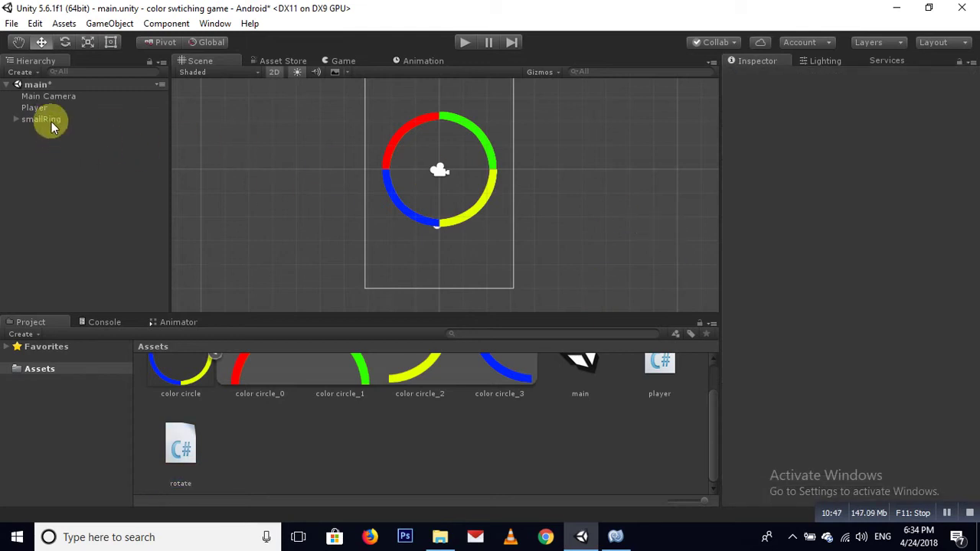
{"action": "left_click", "coordinate": [51, 121]}
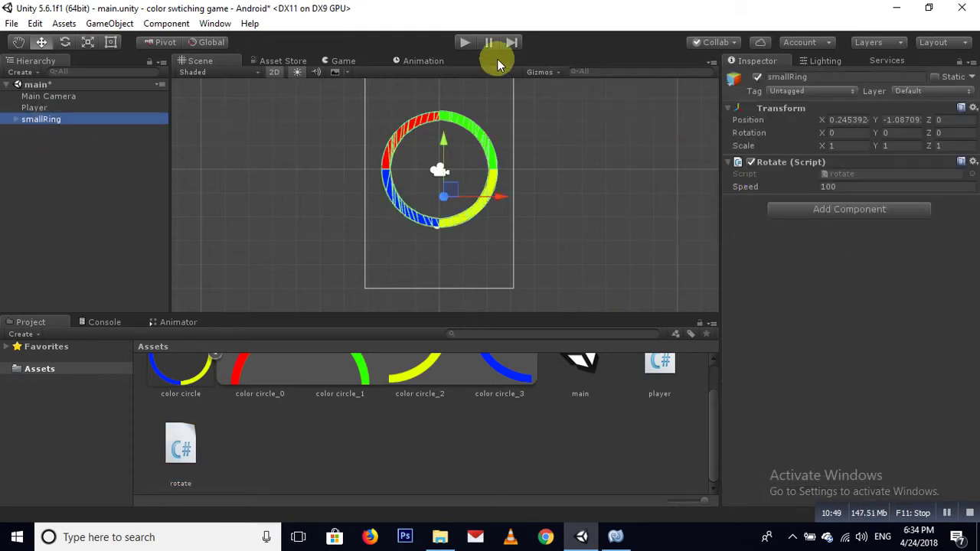
{"action": "left_click", "coordinate": [465, 42]}
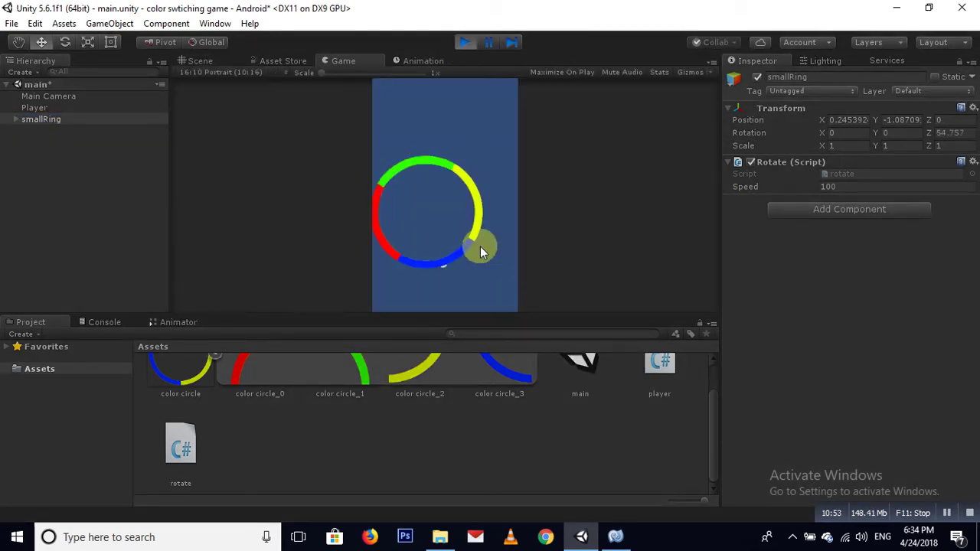
{"action": "left_click", "coordinate": [481, 247]}
{"action": "left_click", "coordinate": [480, 246]}
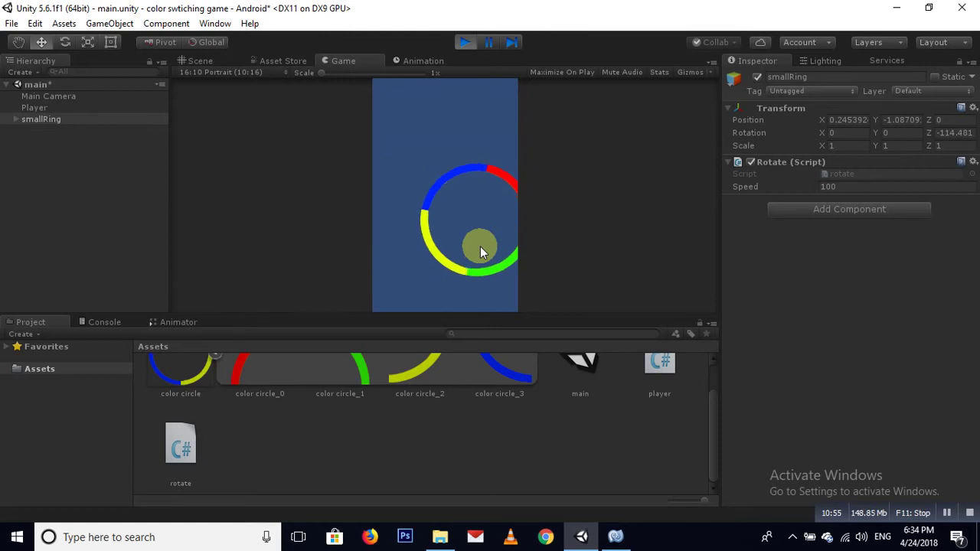
{"action": "left_click", "coordinate": [456, 148]}
{"action": "left_click", "coordinate": [462, 43]}
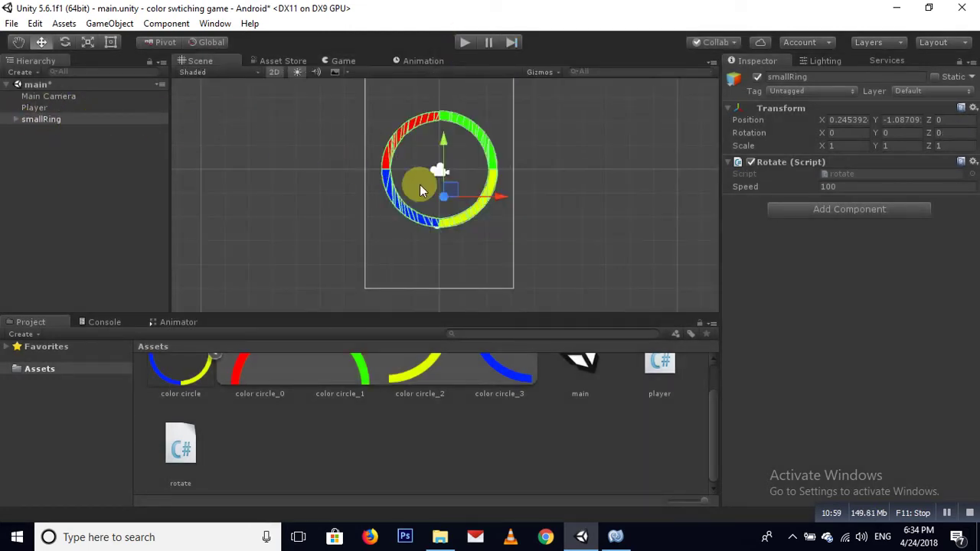
- Move the four circles out of smallRing and reset smallRing's Transform to 0, 0, 0
{"action": "left_click", "coordinate": [16, 119]}
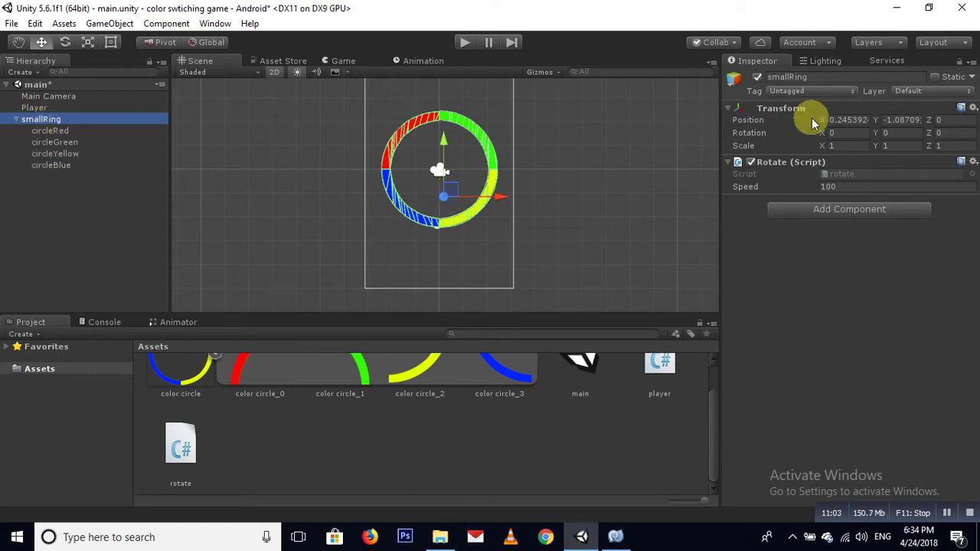
{"action": "left_click", "coordinate": [75, 132]}
{"action": "left_click", "coordinate": [52, 164], "text": "shift"}
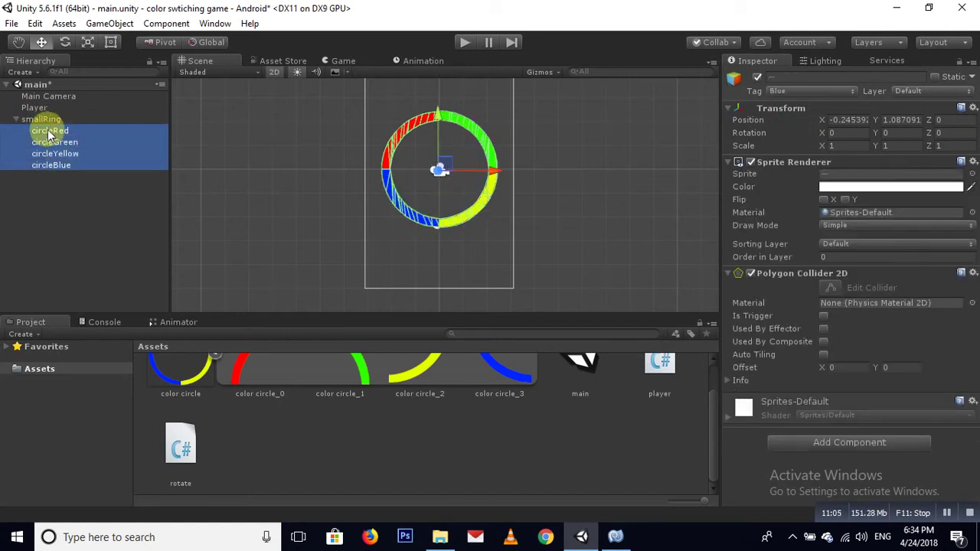
{"action": "mouse_move", "coordinate": [52, 164]}
{"action": "left_mouse_down"}
{"action": "mouse_move", "coordinate": [37, 202]}
{"action": "mouse_move", "coordinate": [43, 132]}
{"action": "left_mouse_up"}
{"action": "left_click", "coordinate": [42, 119]}
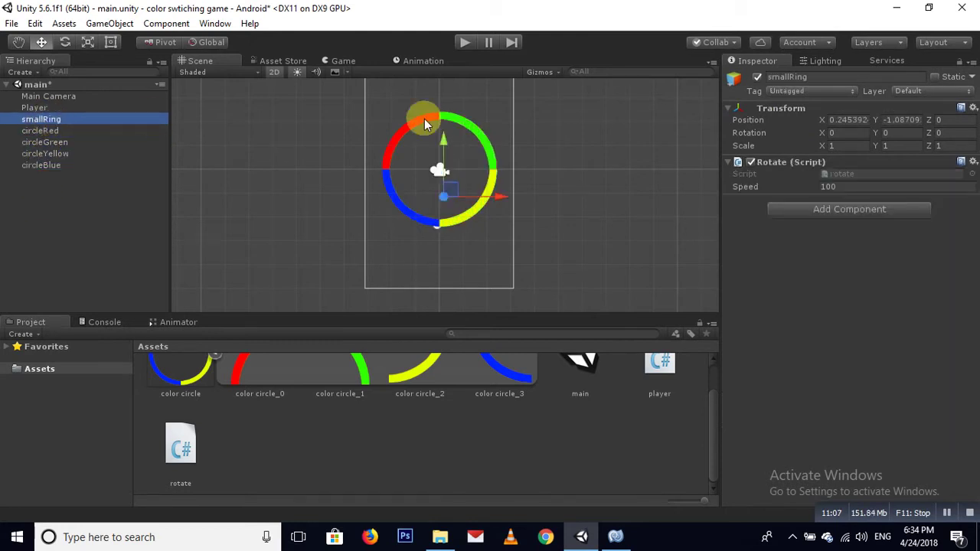
{"action": "right_click", "coordinate": [766, 113]}
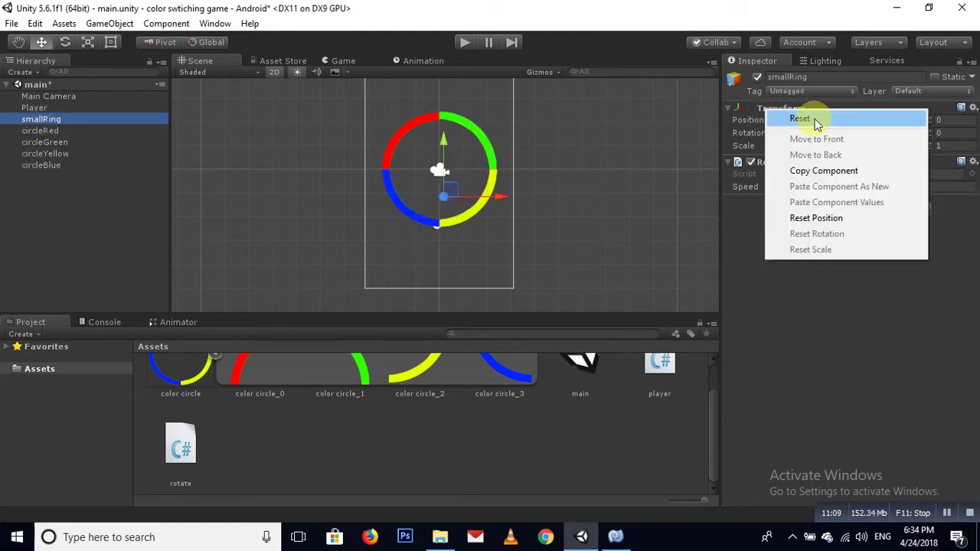
{"action": "left_click", "coordinate": [815, 119]}
- Put circleRed, circleGreen, circleYellow and circleBlue back under smallRing
{"action": "left_click", "coordinate": [46, 131]}
{"action": "left_click", "coordinate": [52, 165], "text": "shift"}
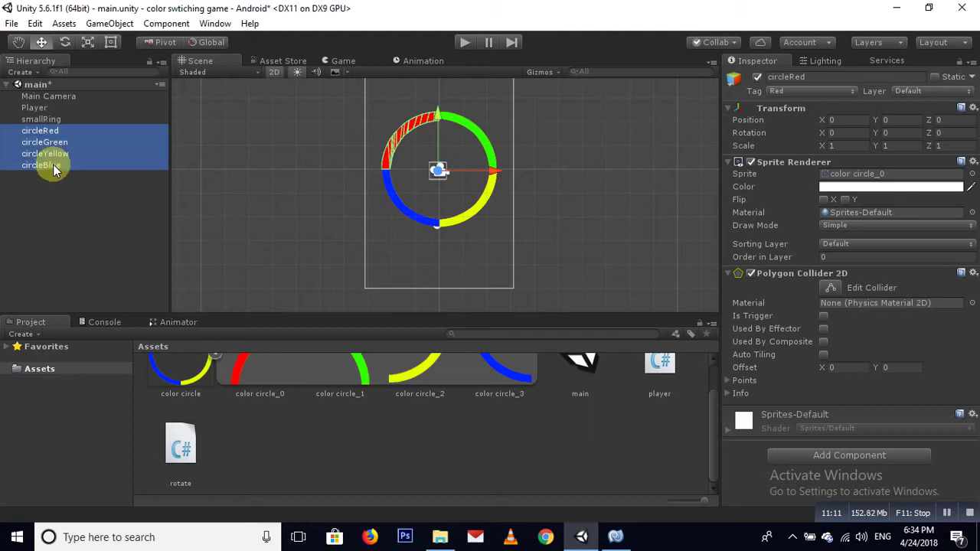
{"action": "left_click_drag", "start_coordinate": [53, 157], "coordinate": [47, 125]}
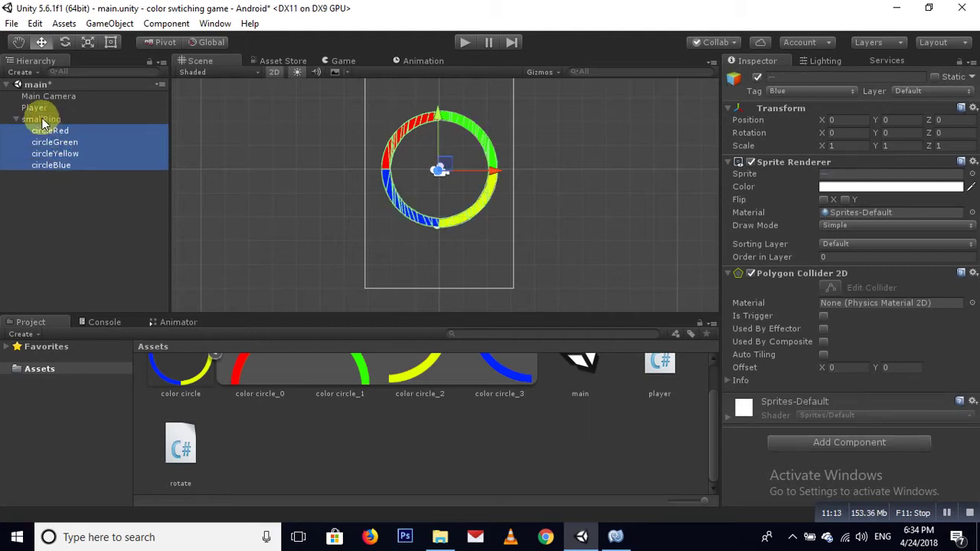
{"action": "left_click", "coordinate": [41, 119]}
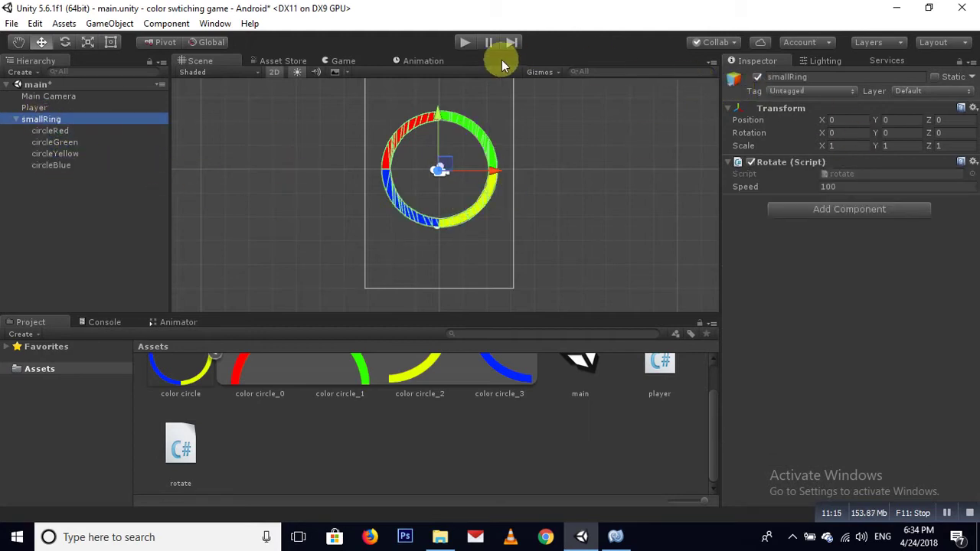
{"action": "left_click", "coordinate": [463, 42]}
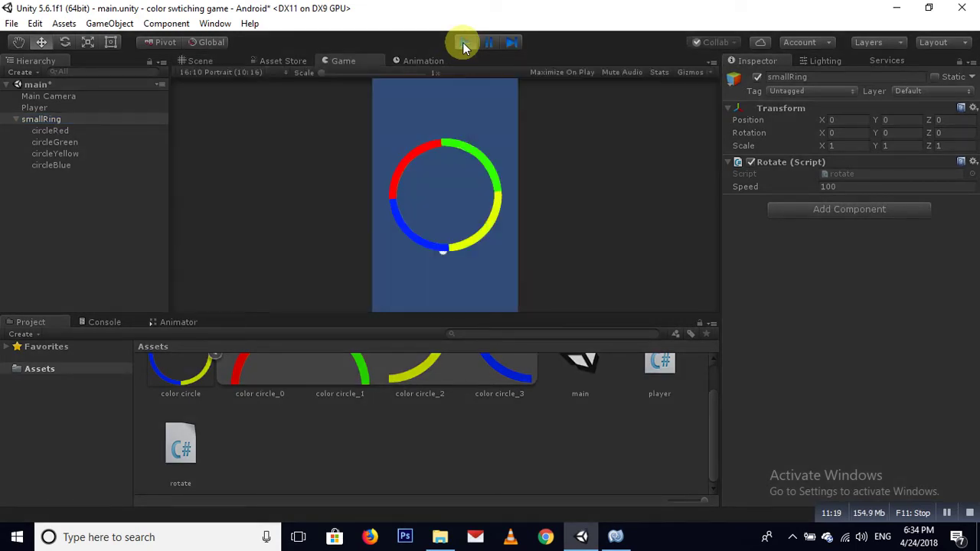
{"action": "left_click", "coordinate": [456, 246]}
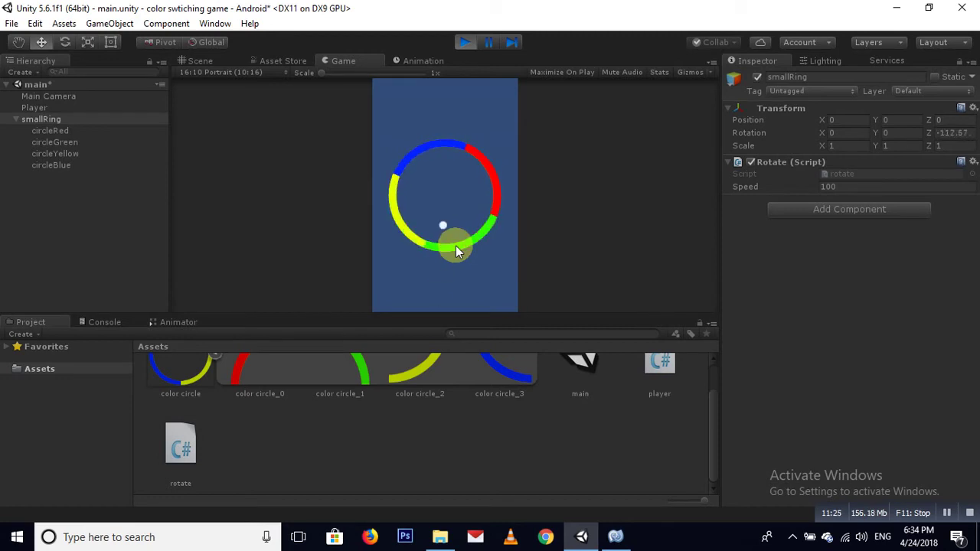
{"action": "left_click", "coordinate": [456, 246]}
{"action": "left_click", "coordinate": [468, 43]}
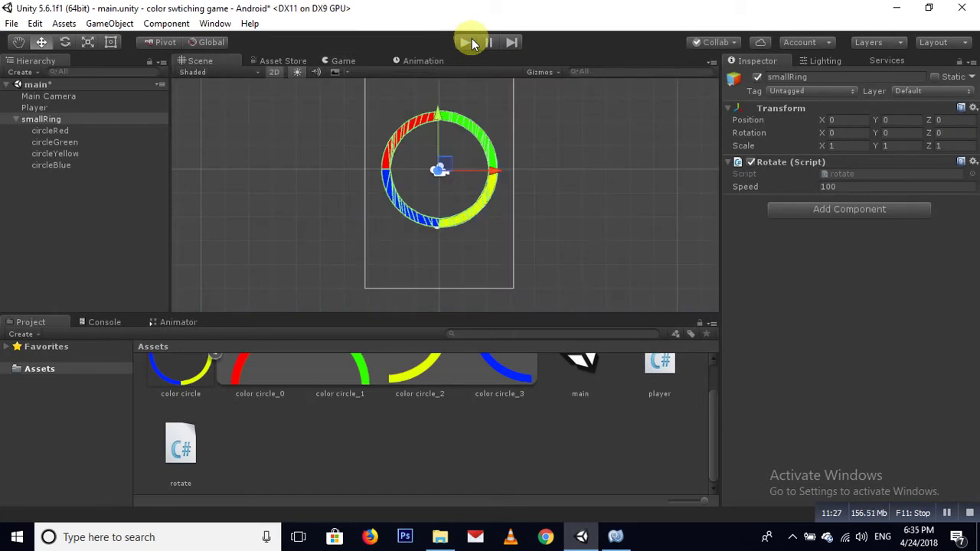
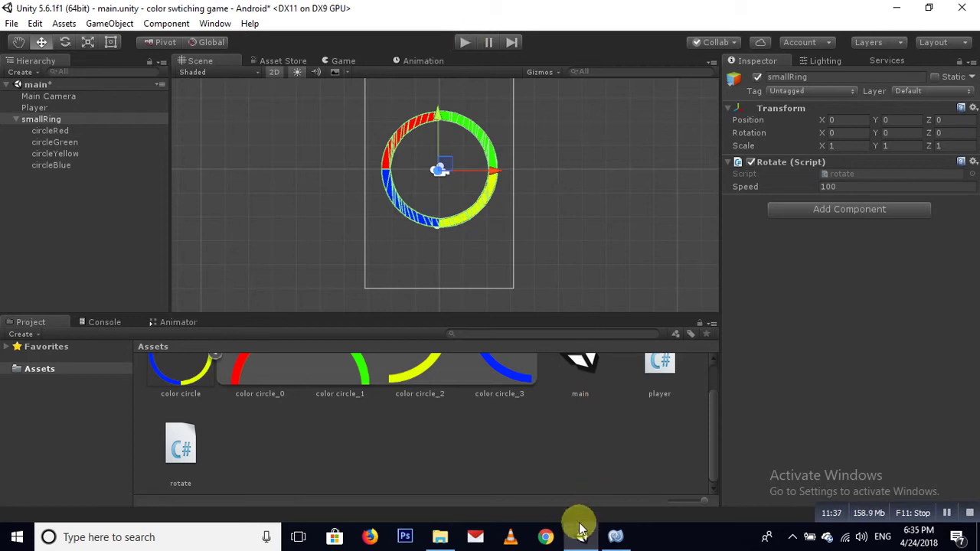
- Switch from Unity to MonoDevelop, where rotate.cs is showing
{"action": "left_click", "coordinate": [620, 534]}
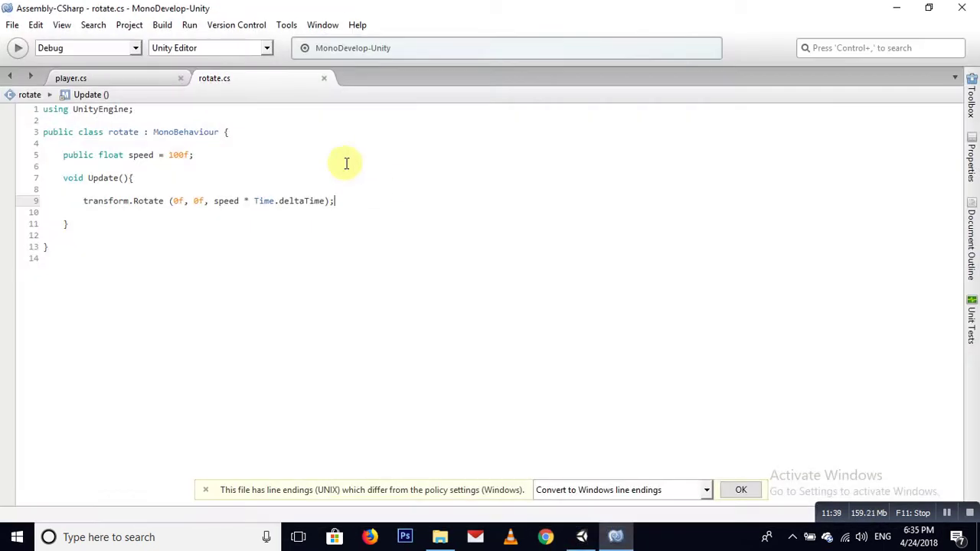
- In player.cs, declare 'public SpriteRenderer sr;' below the rb field and begin 'void Start(){'
{"action": "left_click", "coordinate": [117, 77]}
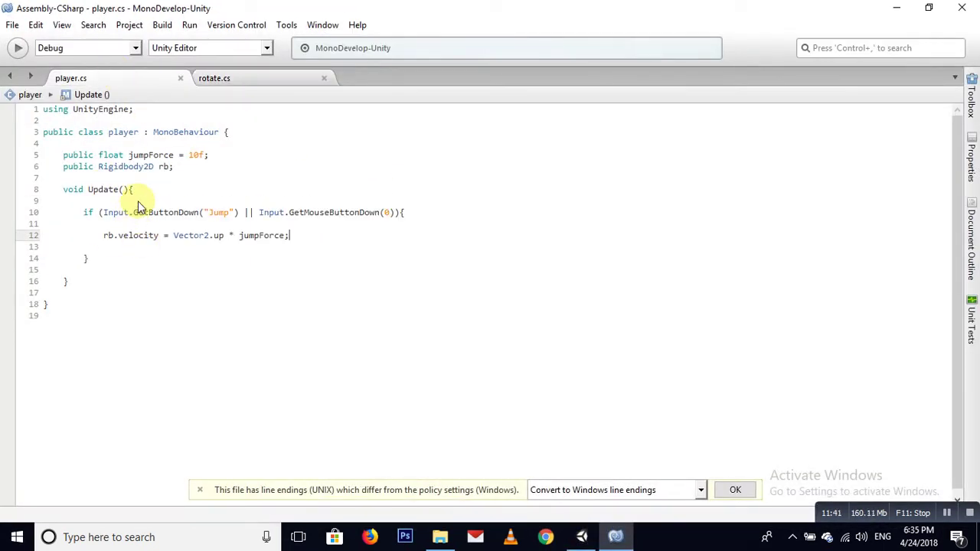
{"action": "left_click", "coordinate": [193, 171]}
{"action": "key", "text": "Return"}
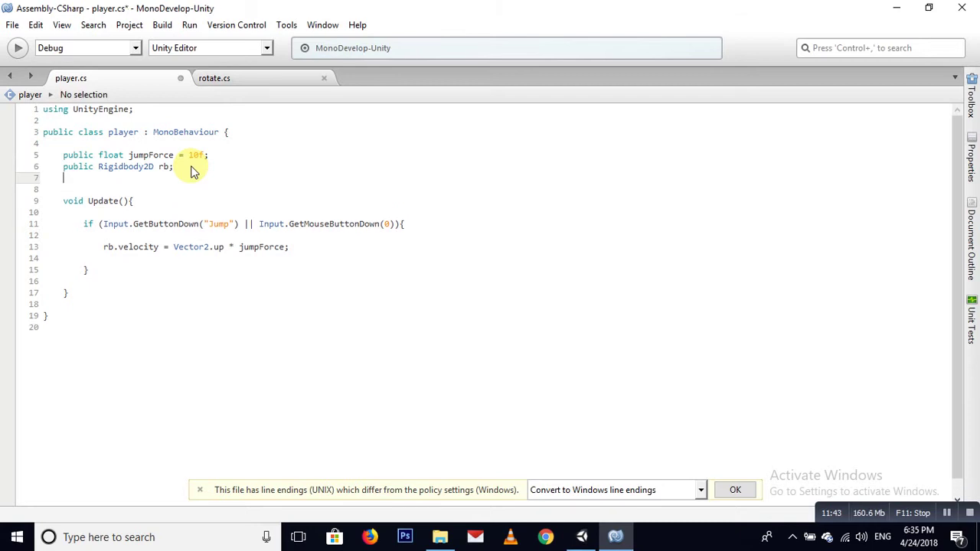
{"action": "key", "text": "Return"}
{"action": "type", "text": "pu"}
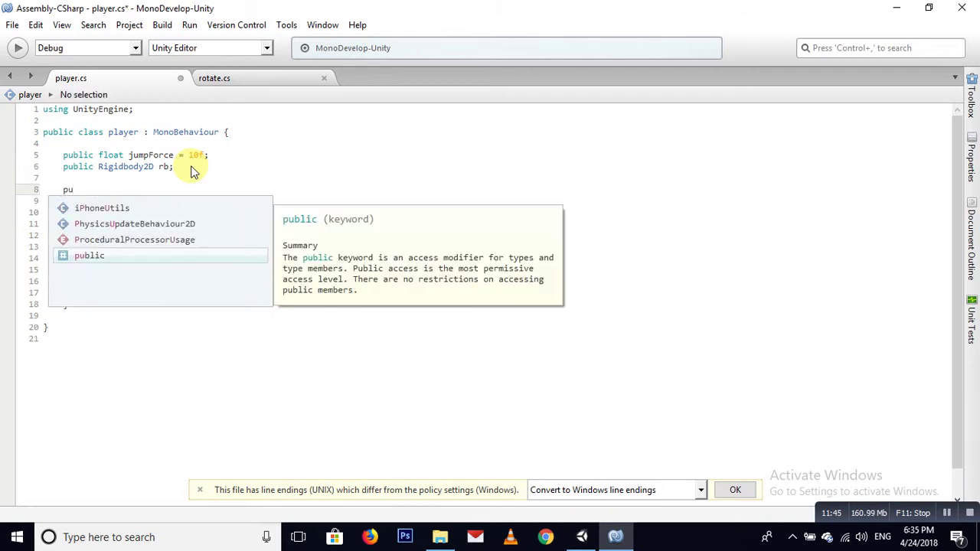
{"action": "type", "text": "blic "}
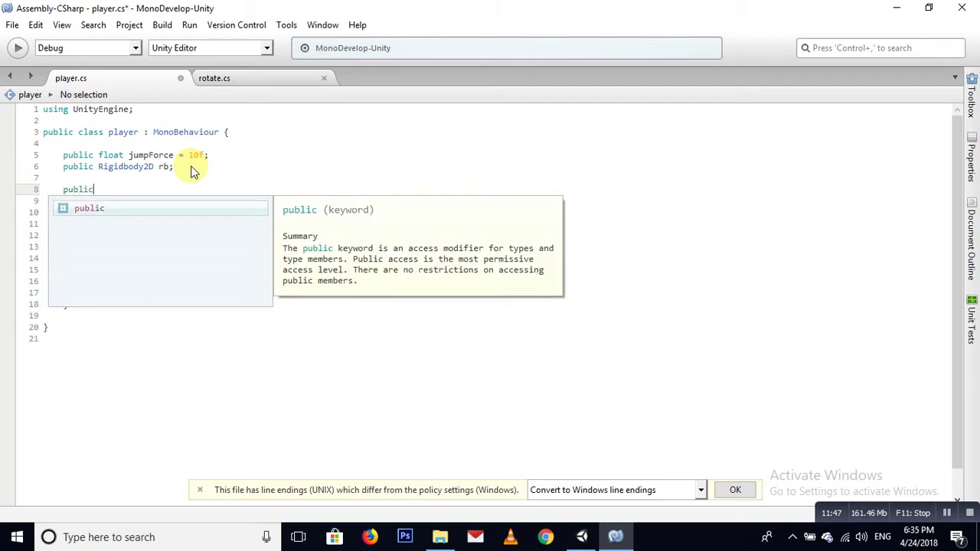
{"action": "type", "text": "sprite"}
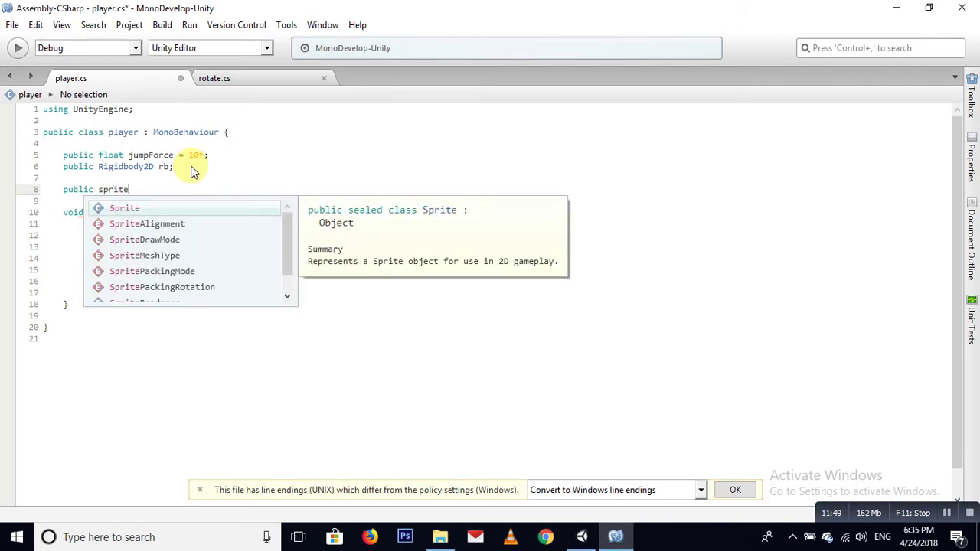
{"action": "type", "text": "re"}
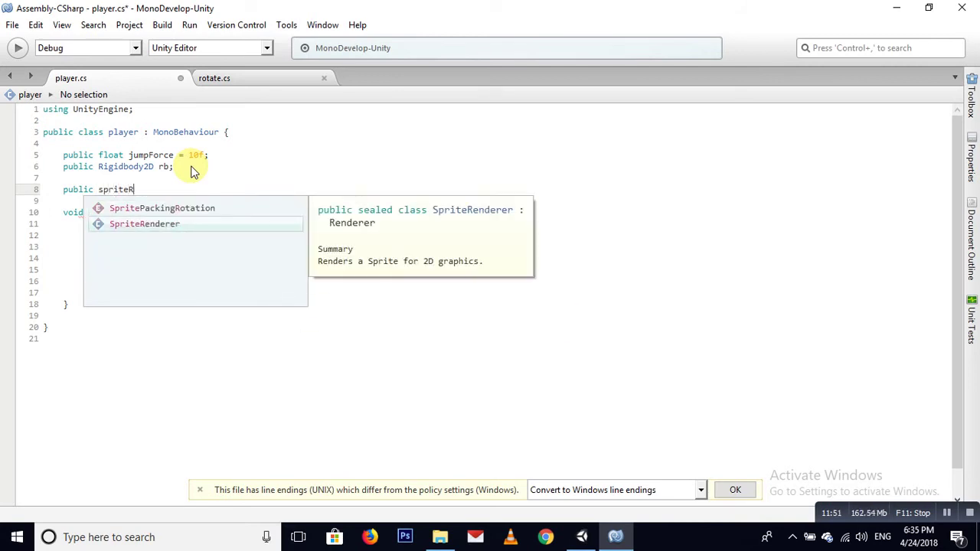
{"action": "key", "text": "Return"}
{"action": "type", "text": "sr"}
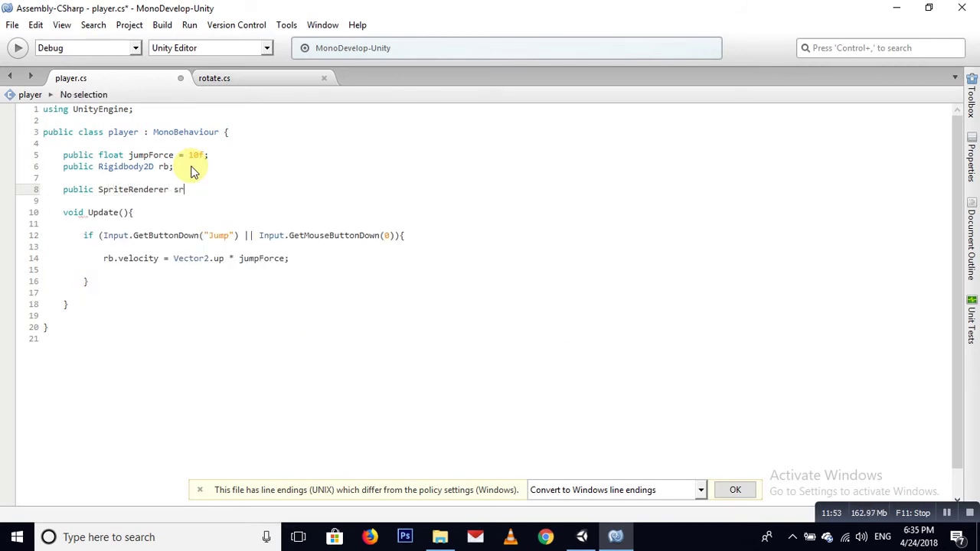
{"action": "type", "text": ";"}
{"action": "key", "text": "Return"}
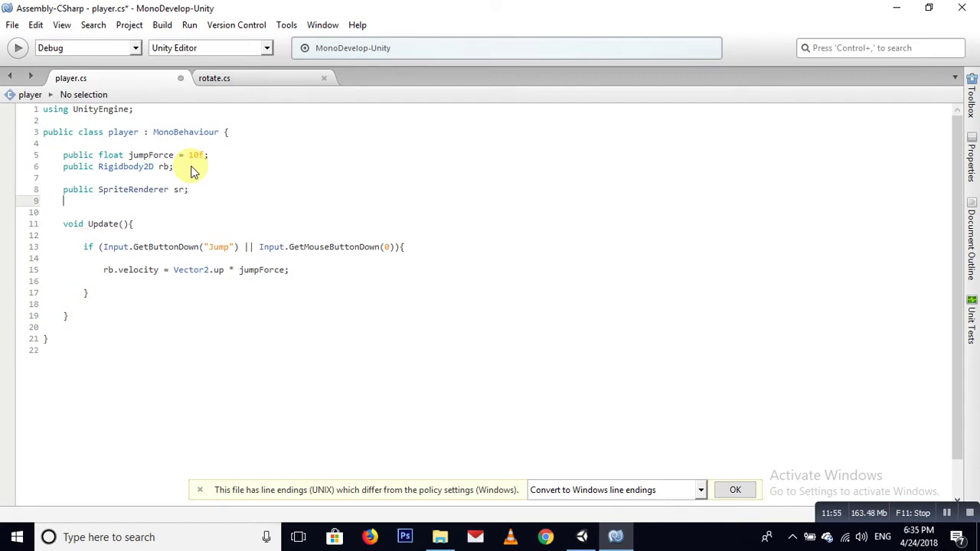
{"action": "key", "text": "Return"}
{"action": "type", "text": "vo"}
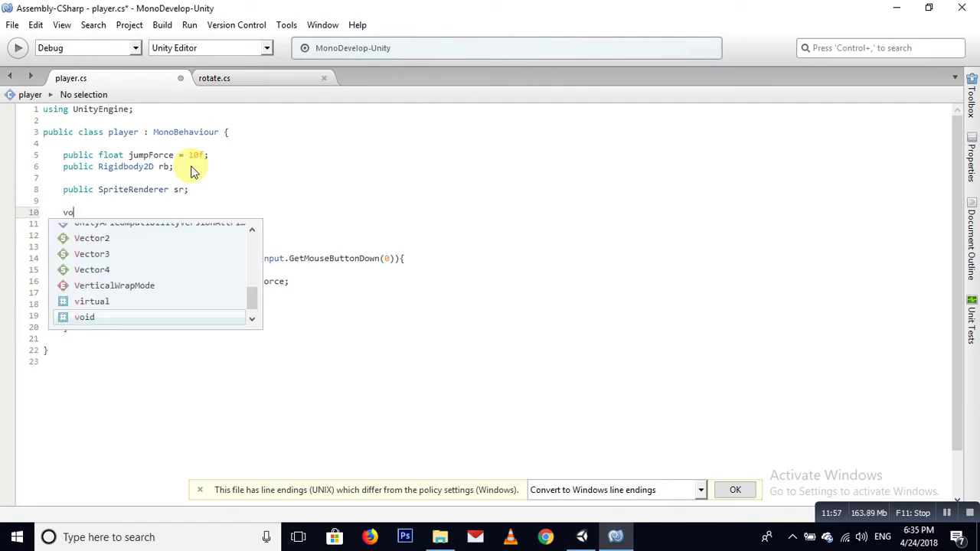
{"action": "type", "text": "id S"}
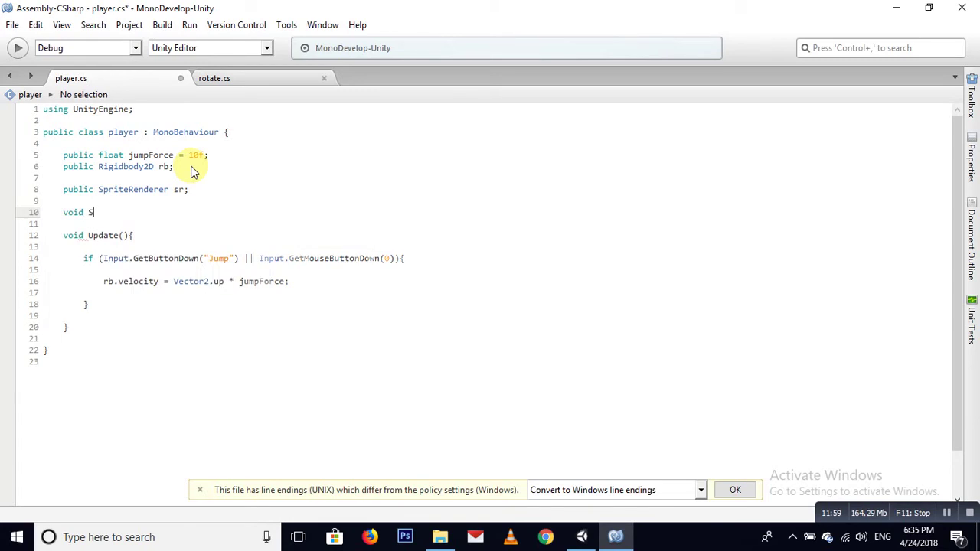
{"action": "type", "text": "tart("}
{"action": "type", "text": "){"}
- Make Start call 'SetRandomColor ();' and save player.cs
{"action": "key", "text": "Return"}
{"action": "key", "text": "Return"}
{"action": "key", "text": "Return"}
{"action": "key", "text": "Up"}
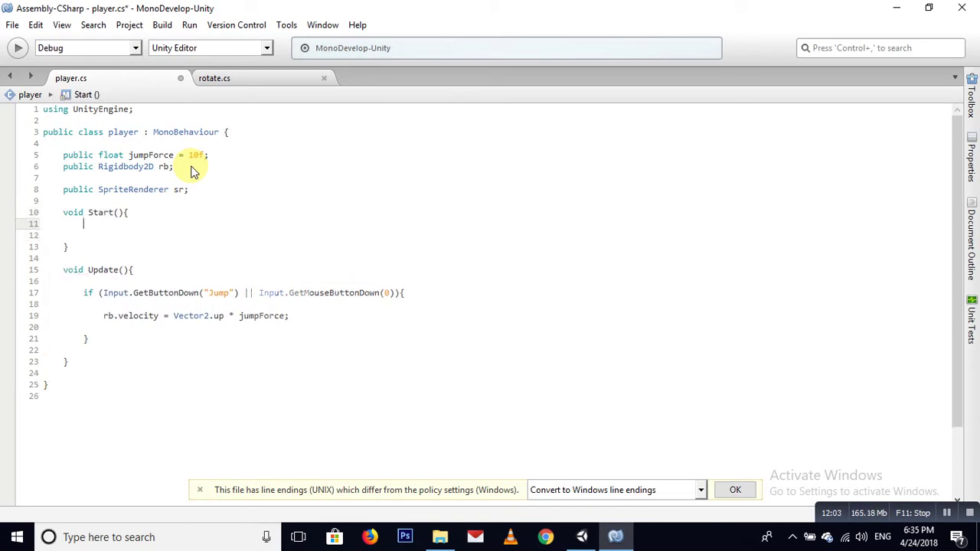
{"action": "type", "text": "Set"}
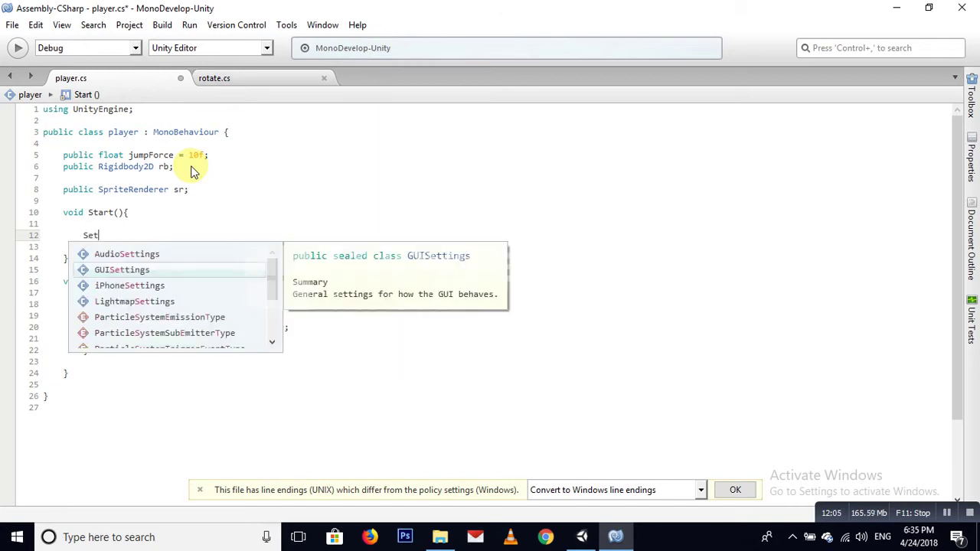
{"action": "type", "text": "Random"}
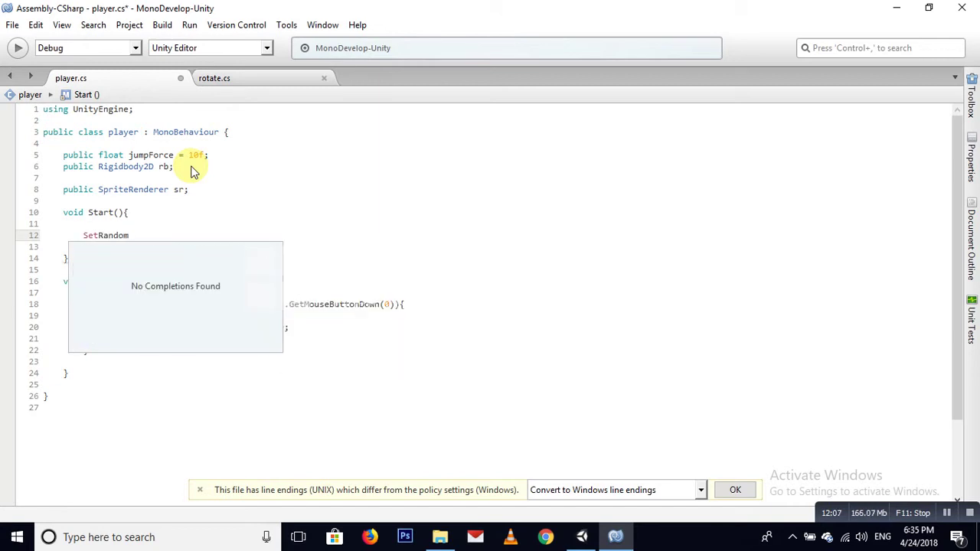
{"action": "type", "text": "Col"}
{"action": "type", "text": "or ()"}
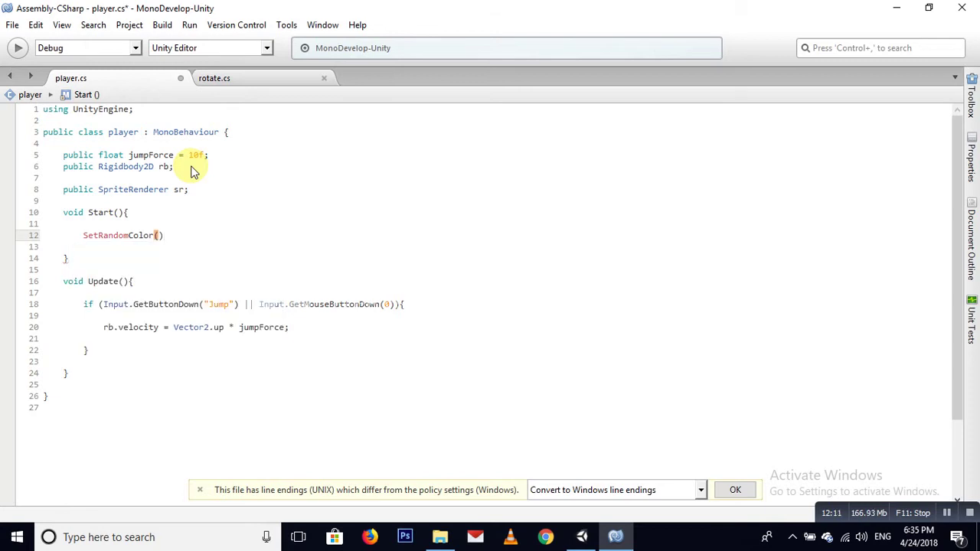
{"action": "type", "text": ";"}
{"action": "key", "text": "ctrl+s"}
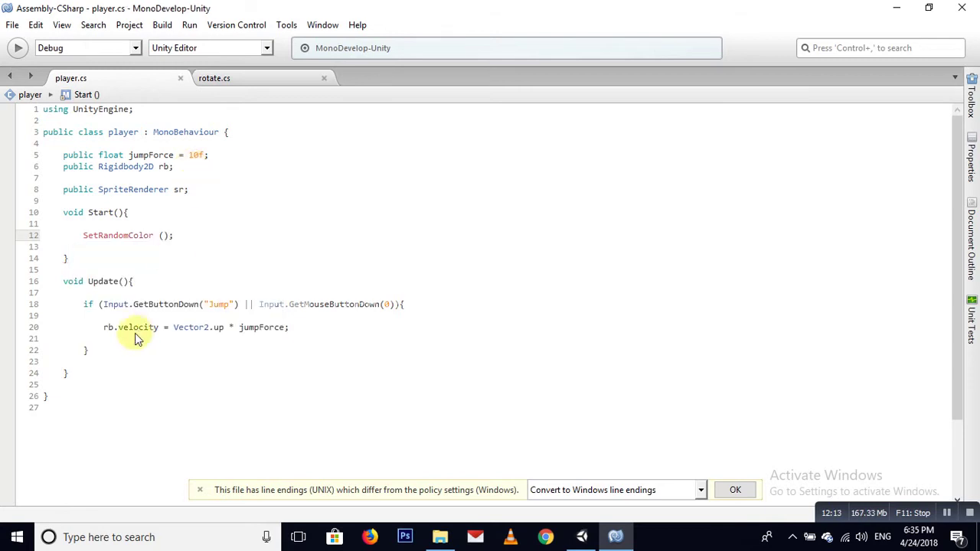
- Add an empty 'void SetRandomColor(){}' method after Update
{"action": "left_click", "coordinate": [82, 366]}
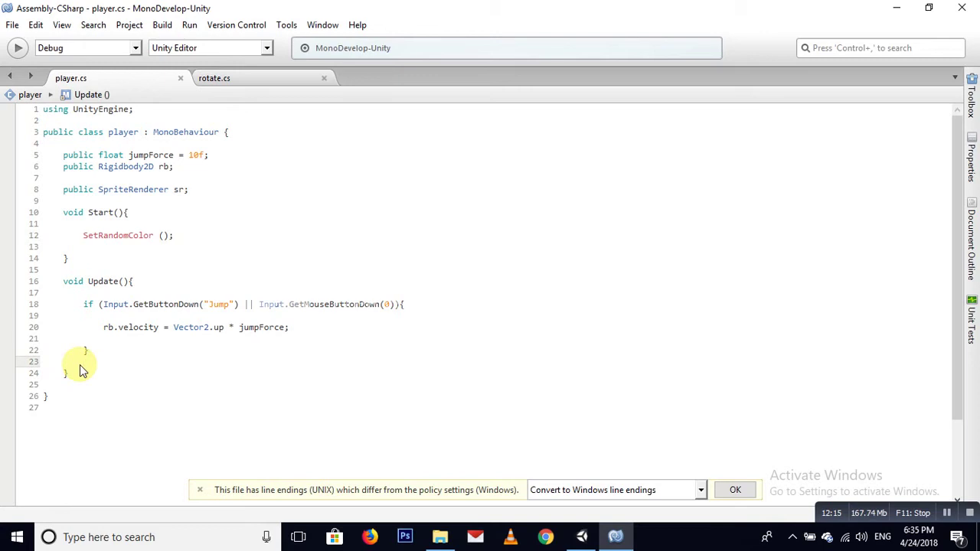
{"action": "key", "text": "Down"}
{"action": "key", "text": "Return"}
{"action": "key", "text": "Return"}
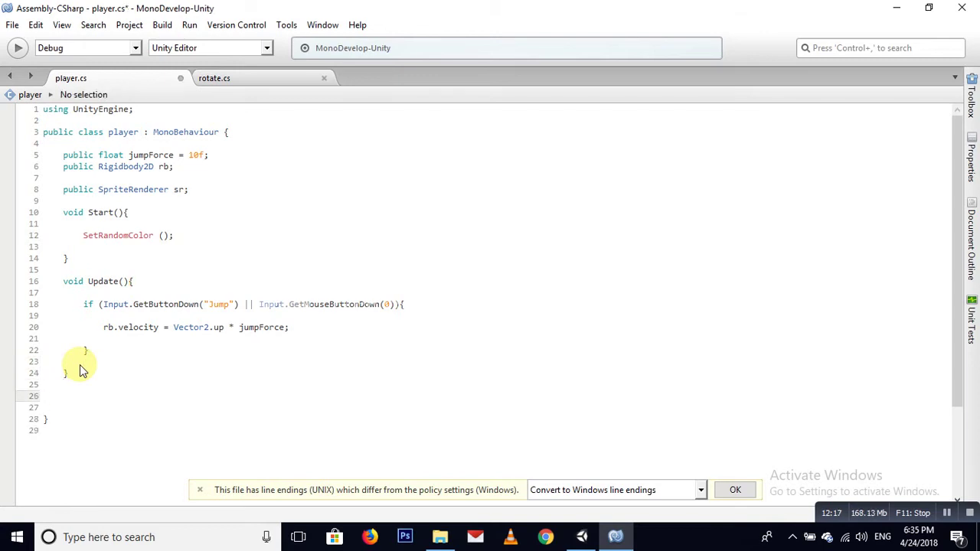
{"action": "type", "text": "void "}
{"action": "type", "text": "SetRando"}
{"action": "type", "text": "m"}
{"action": "type", "text": "Color"}
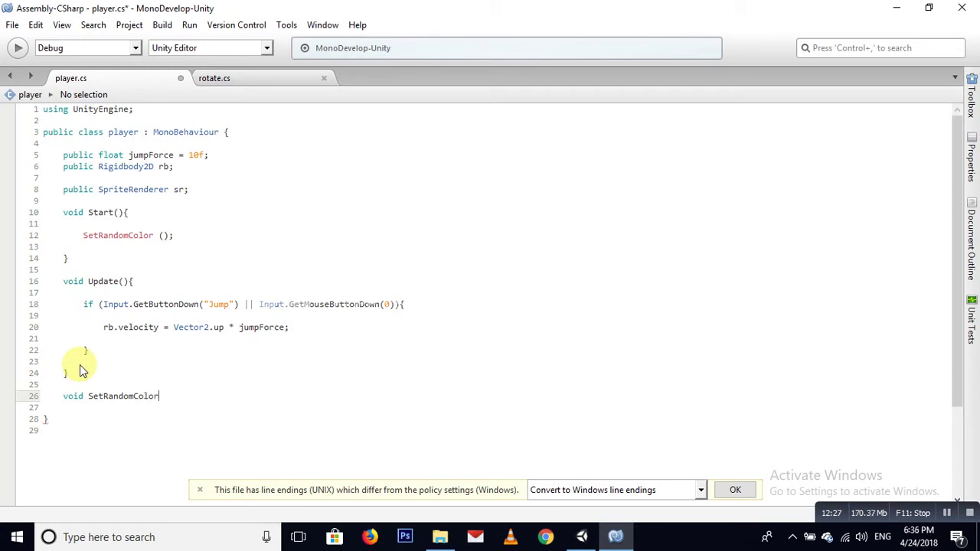
{"action": "type", "text": "(){}"}
- Start SetRandomColor's body with 'int index = Random.Range(0, 4)'
{"action": "key", "text": "Return"}
{"action": "key", "text": "Return"}
{"action": "key", "text": "Return"}
{"action": "key", "text": "Up"}
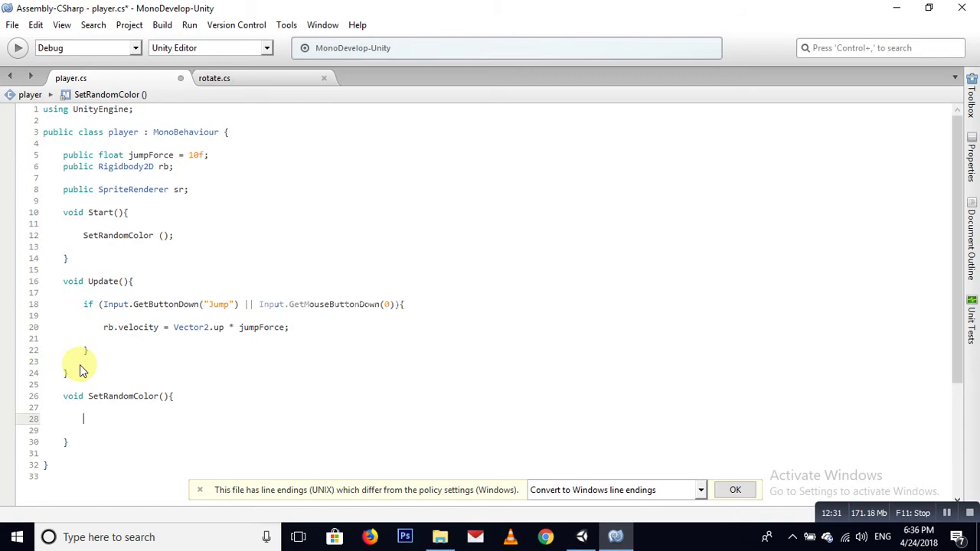
{"action": "type", "text": "int"}
{"action": "type", "text": " i"}
{"action": "type", "text": "ndex"}
{"action": "type", "text": " ="}
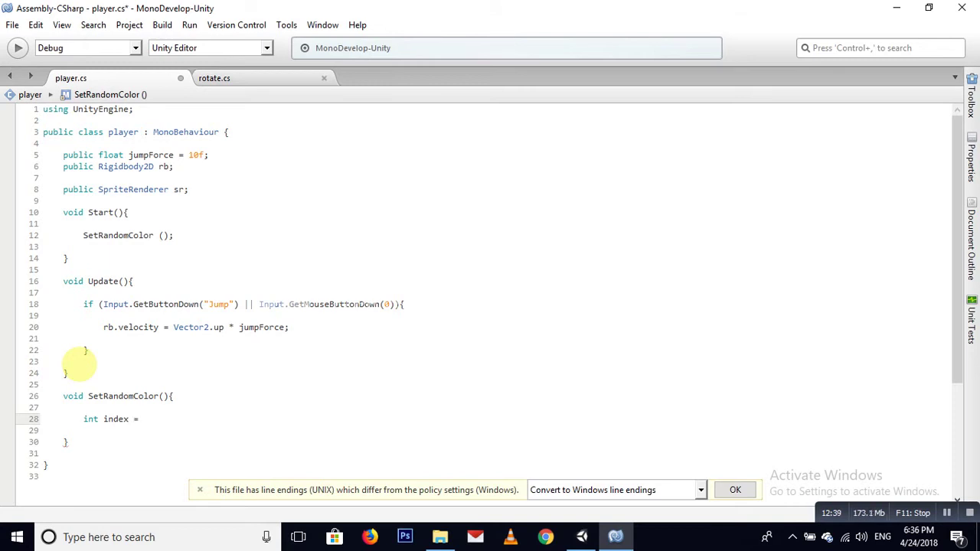
{"action": "type", "text": " Rando"}
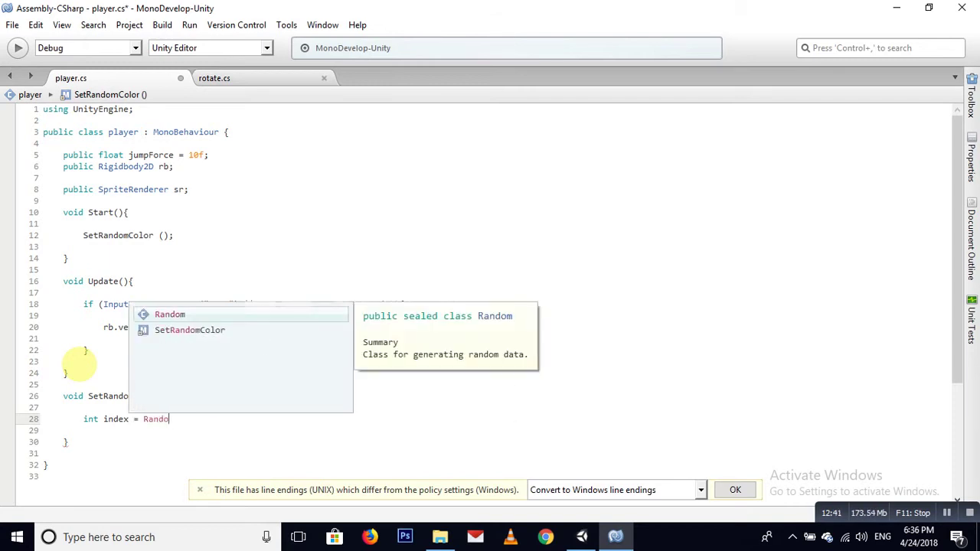
{"action": "type", "text": "m"}
{"action": "key", "text": "Escape"}
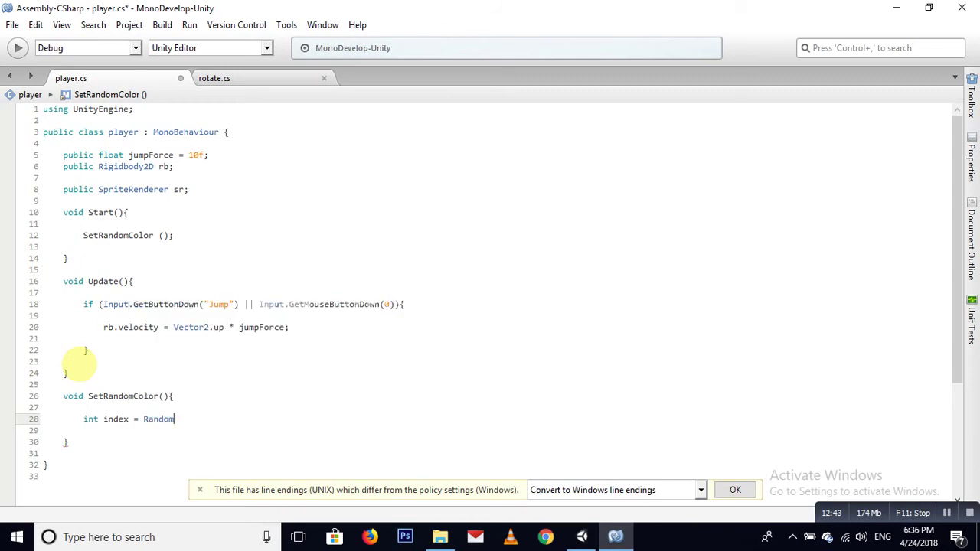
{"action": "type", "text": ".rang"}
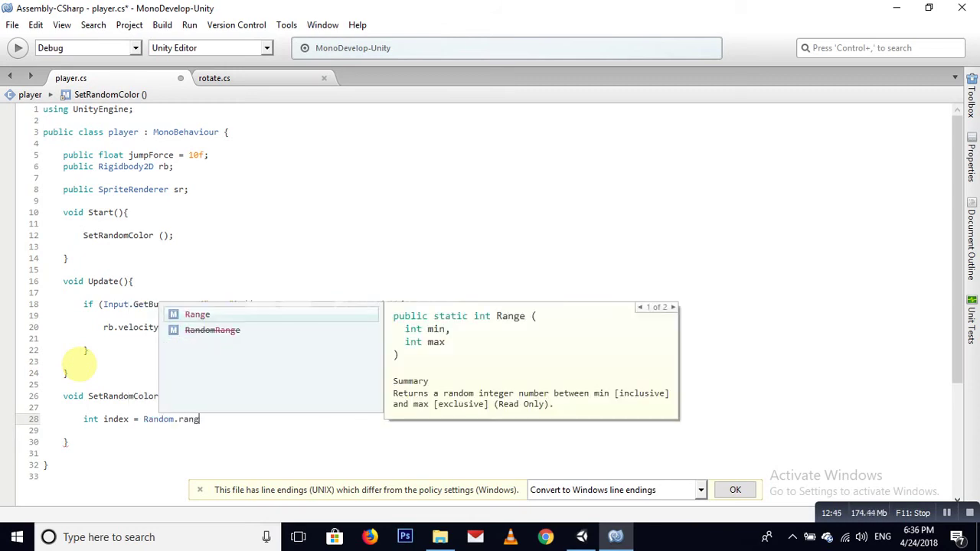
{"action": "key", "text": "Return"}
{"action": "type", "text": "(0"}
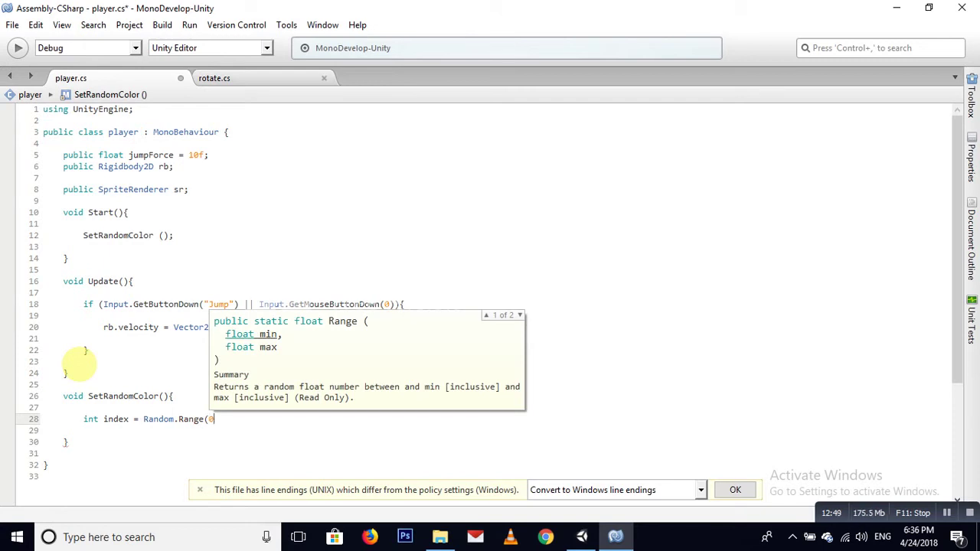
{"action": "type", "text": ", 4"}
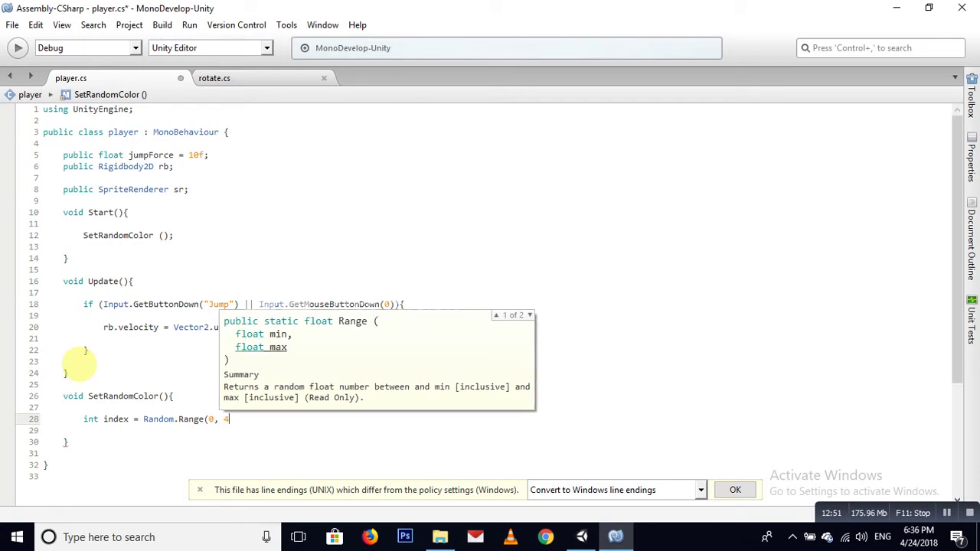
{"action": "type", "text": ")"}
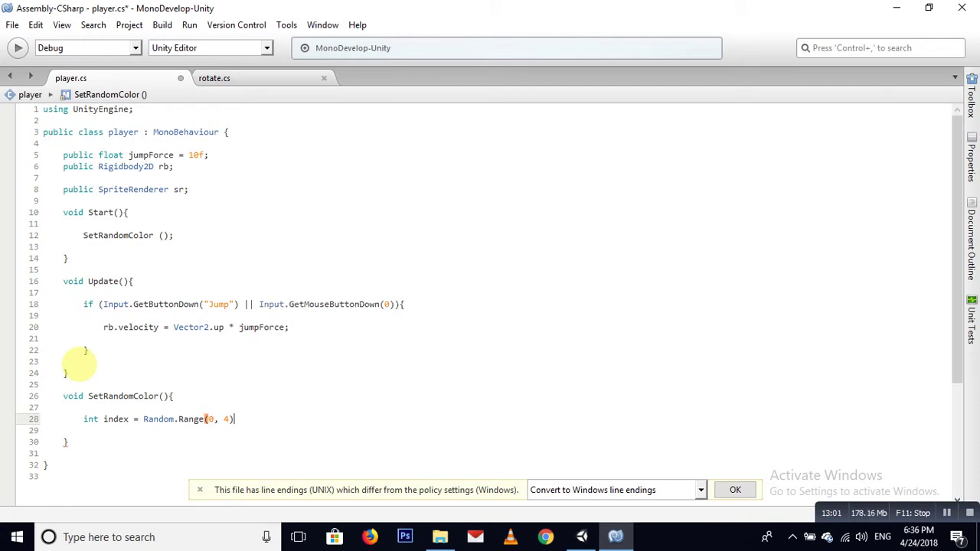
- Begin a switch on 'indexer' below the index line with an opening brace block
{"action": "key", "text": "Return"}
{"action": "key", "text": "Return"}
{"action": "type", "text": "sw"}
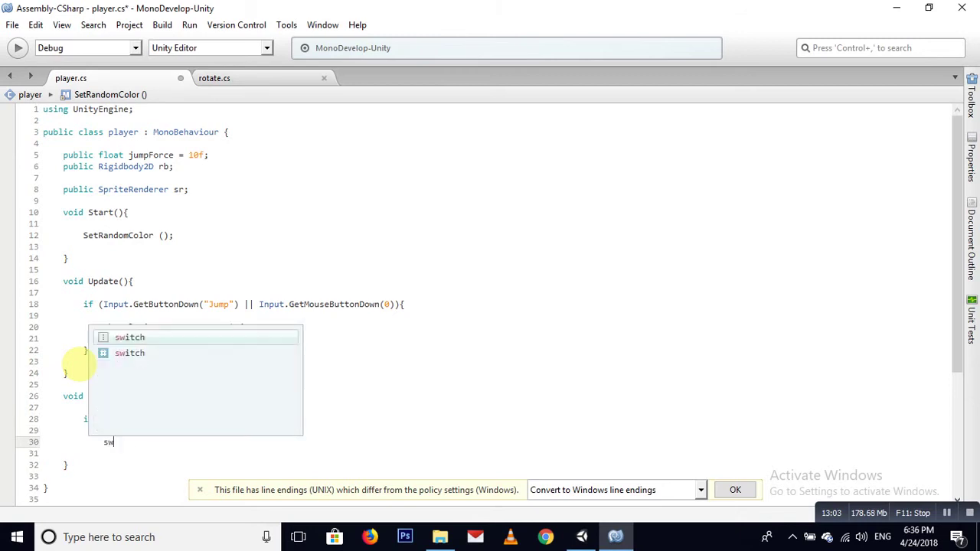
{"action": "type", "text": "itch"}
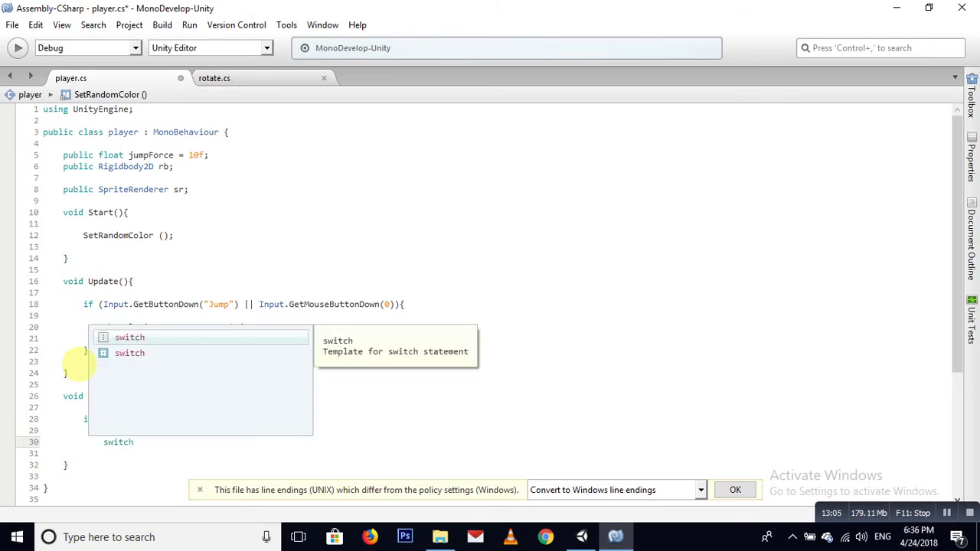
{"action": "key", "text": "Escape"}
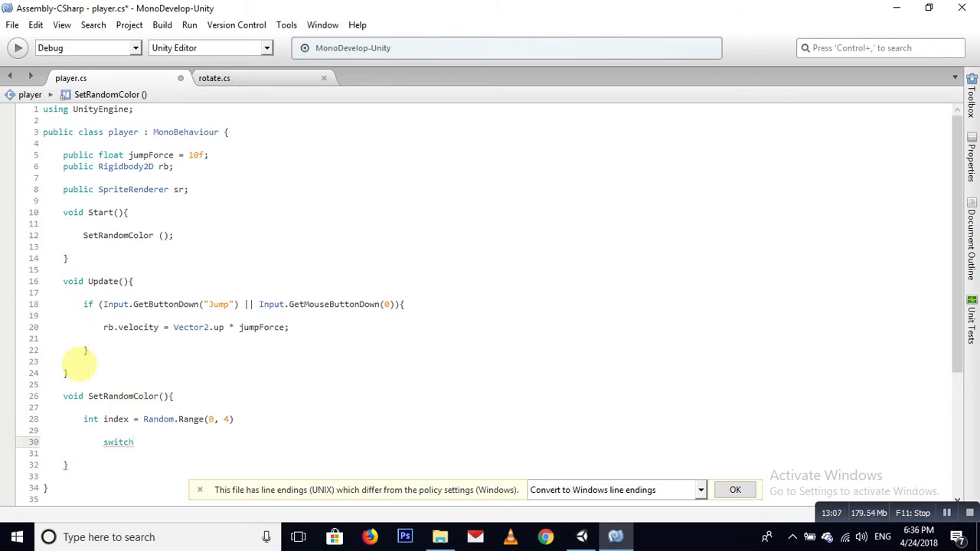
{"action": "type", "text": "index"}
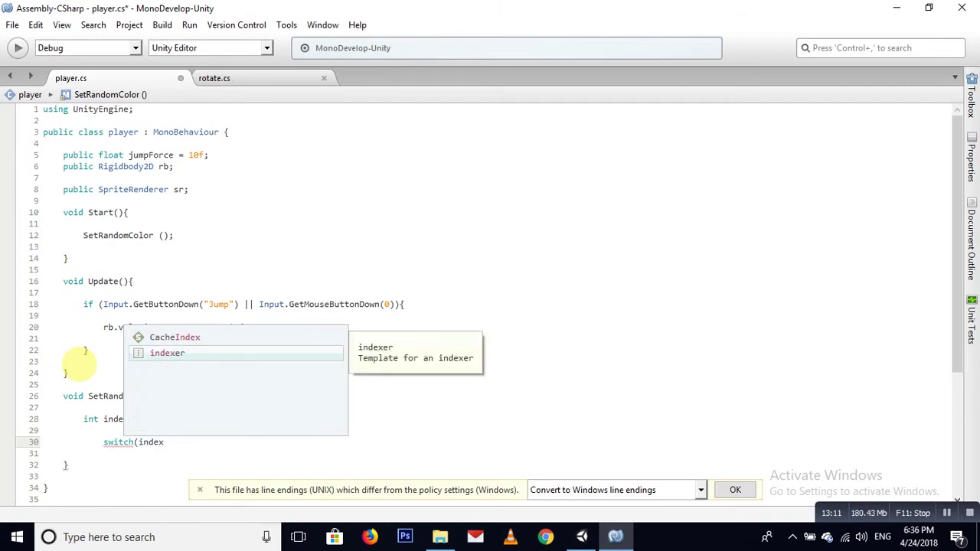
{"action": "type", "text": "er)"}
{"action": "key", "text": "Left"}
{"action": "key", "text": "Left"}
{"action": "key", "text": "Left"}
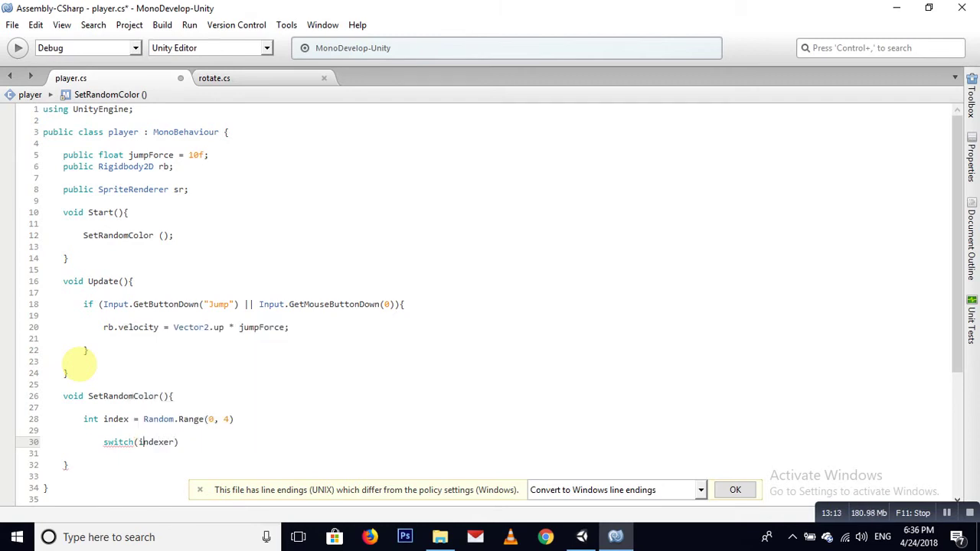
{"action": "key", "text": "Left"}
{"action": "key", "text": "Left"}
{"action": "key", "text": "Left"}
{"action": "key", "text": "Left"}
{"action": "key", "text": "Left"}
{"action": "key", "text": "Left"}
{"action": "key", "text": "Left"}
{"action": "key", "text": "BackSpace"}
{"action": "key", "text": "End"}
{"action": "type", "text": "{"}
{"action": "key", "text": "Return"}
{"action": "key", "text": "Return"}
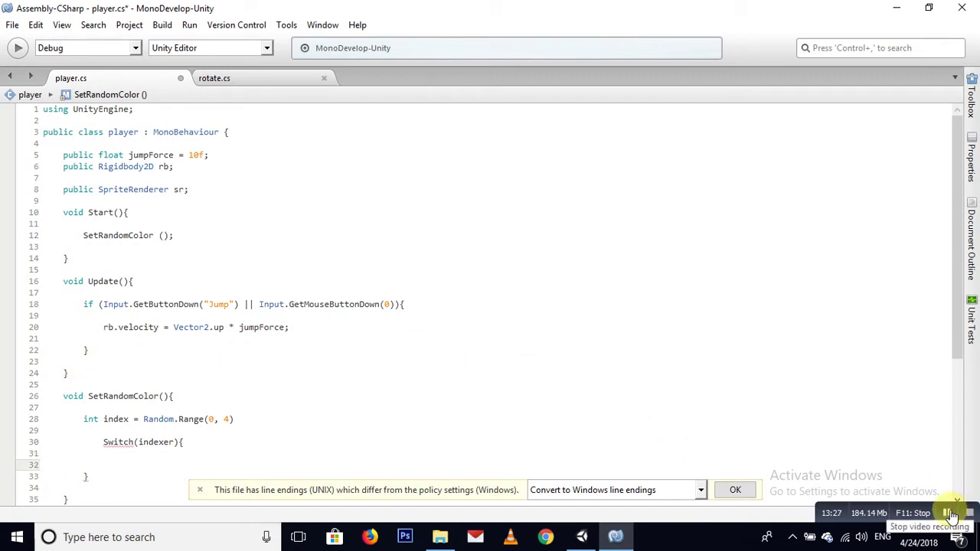
- End the Random.Range (0, 4) line with a semicolon and add a blank line in the switch block
{"action": "left_click", "coordinate": [242, 419]}
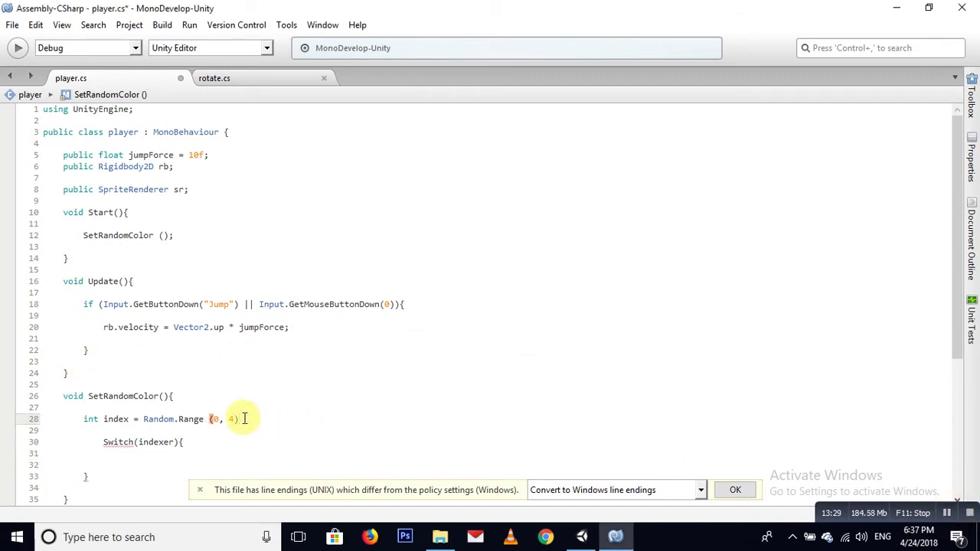
{"action": "type", "text": ";"}
{"action": "left_click", "coordinate": [188, 443]}
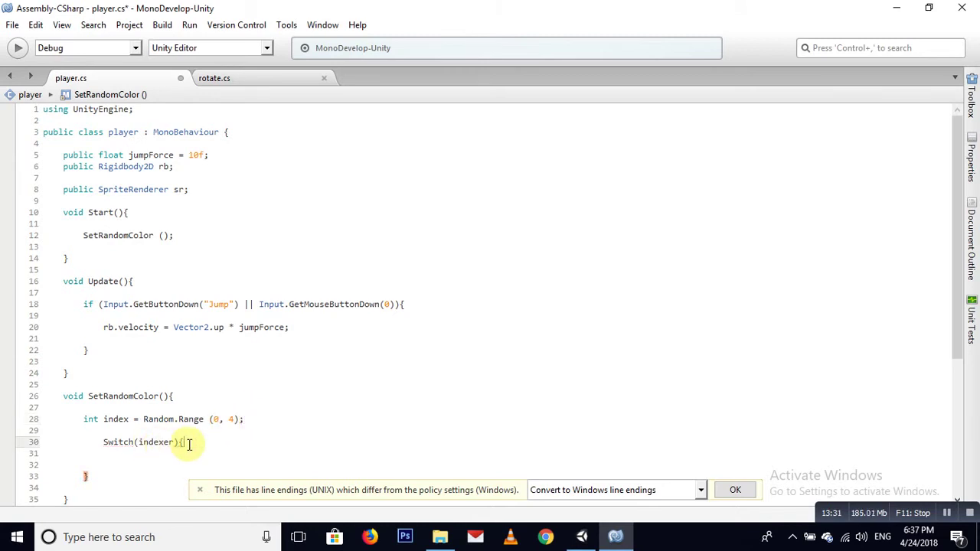
{"action": "key", "text": "Return"}
{"action": "key", "text": "Return"}
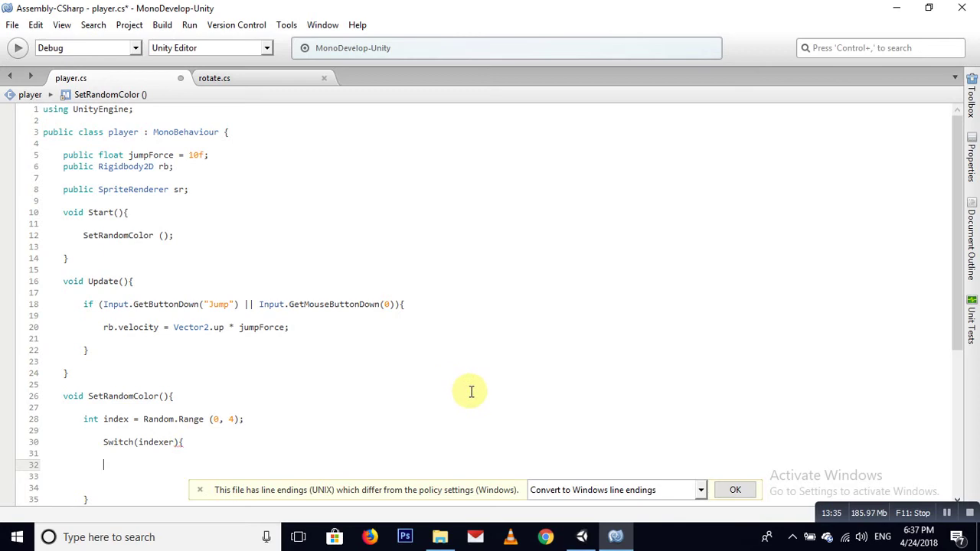
{"action": "left_click", "coordinate": [357, 406]}
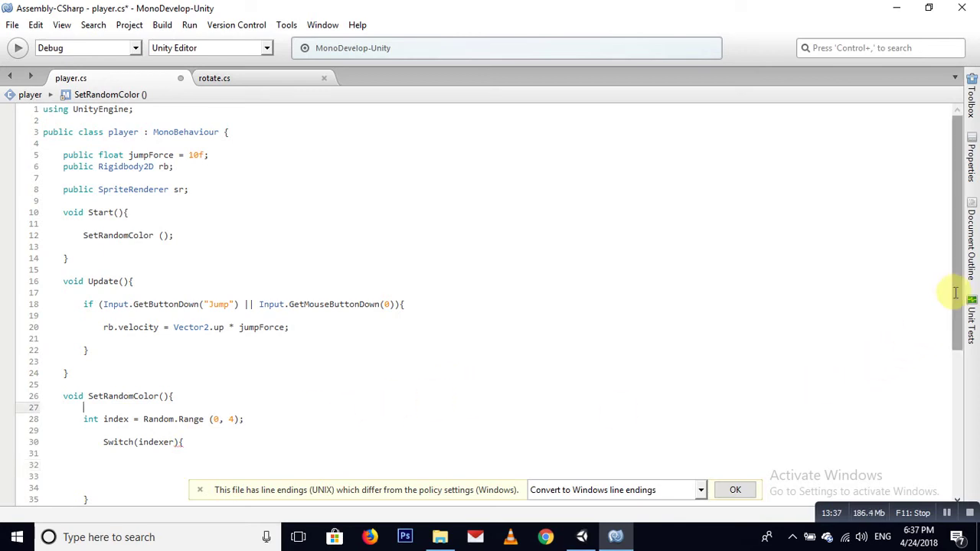
{"action": "left_click_drag", "start_coordinate": [955, 293], "coordinate": [956, 394]}
- Change the switch variable to index, start a 'cas' line, then select the broken lines 30–32
{"action": "left_click", "coordinate": [140, 280]}
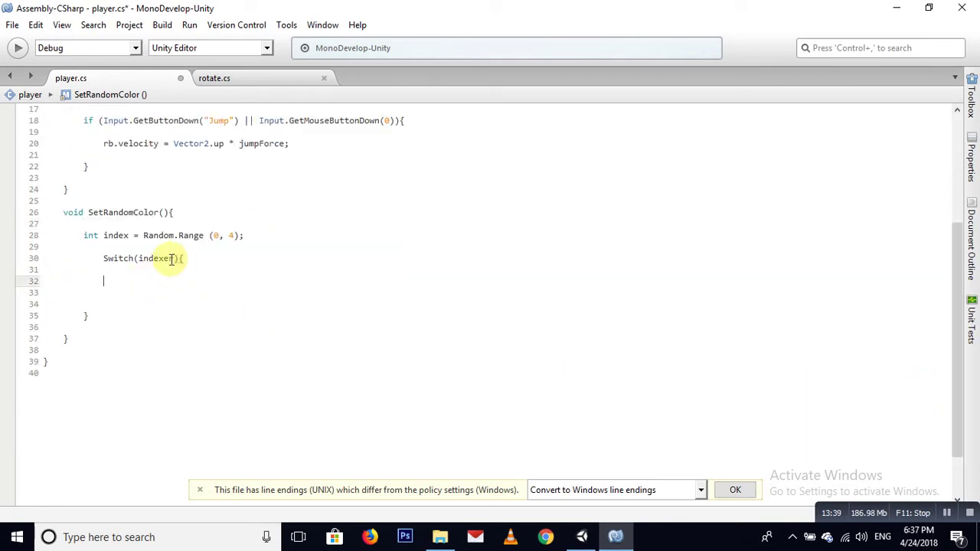
{"action": "left_click", "coordinate": [172, 259]}
{"action": "key", "text": "BackSpace"}
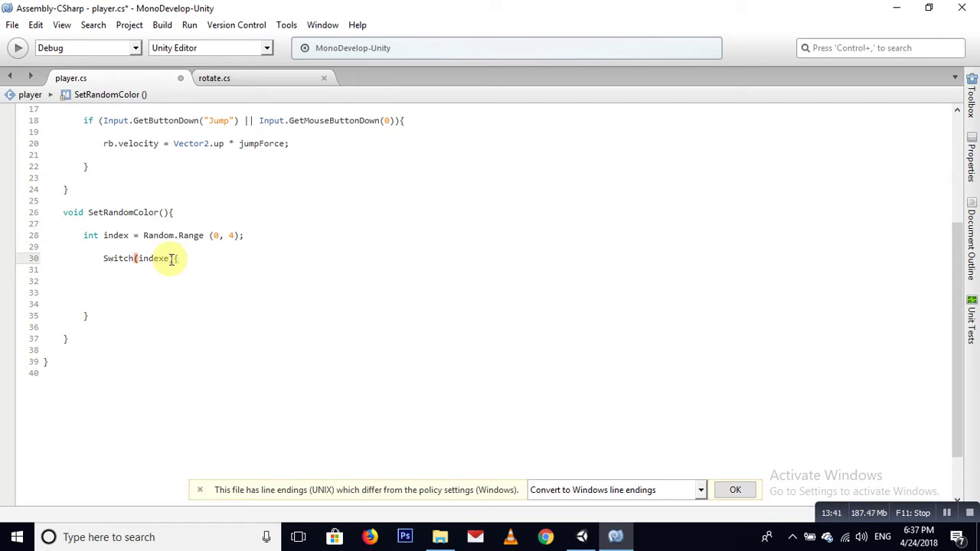
{"action": "key", "text": "BackSpace"}
{"action": "type", "text": ")"}
{"action": "key", "text": "Return"}
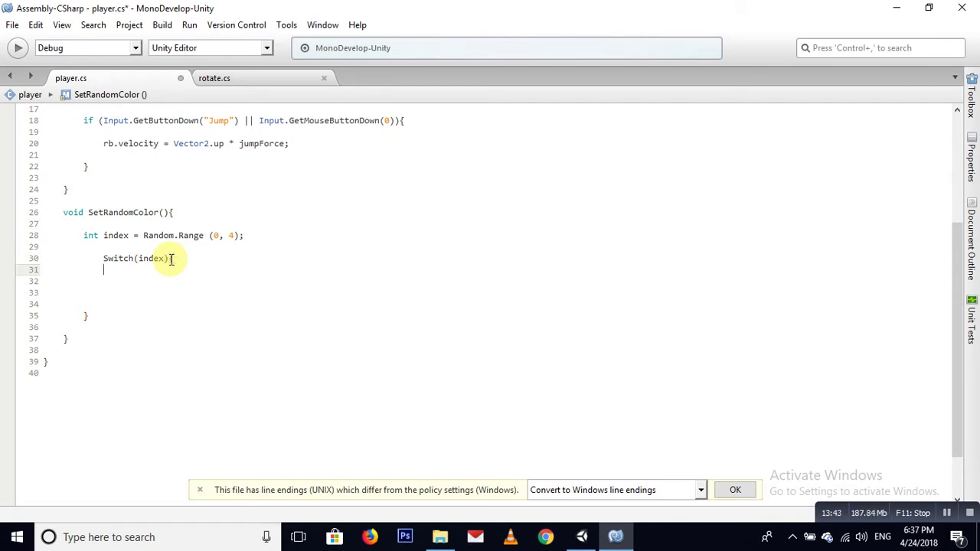
{"action": "key", "text": "Return"}
{"action": "type", "text": "cas"}
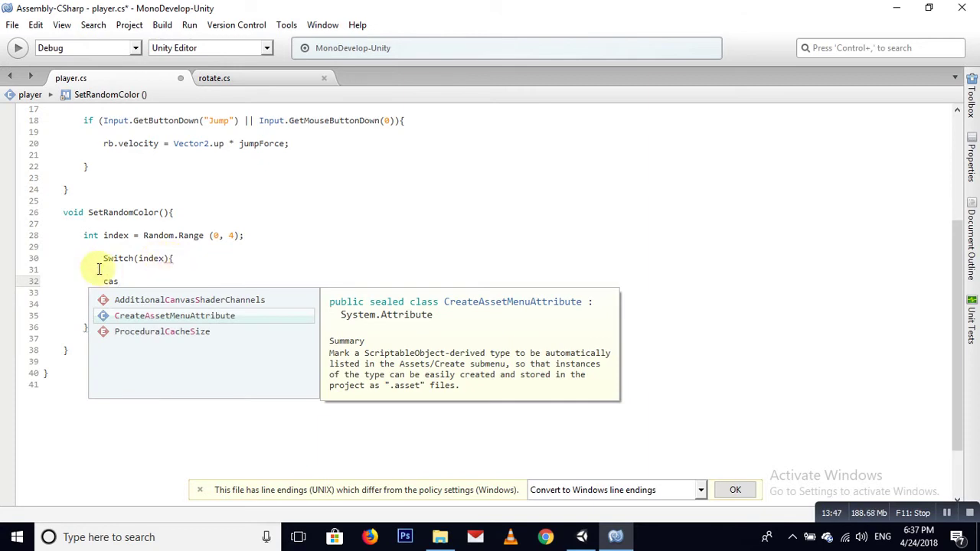
{"action": "left_click_drag", "start_coordinate": [104, 258], "coordinate": [127, 294]}
- Replace the broken lines with a fresh 'switch (index) {' block
{"action": "key", "text": "Delete"}
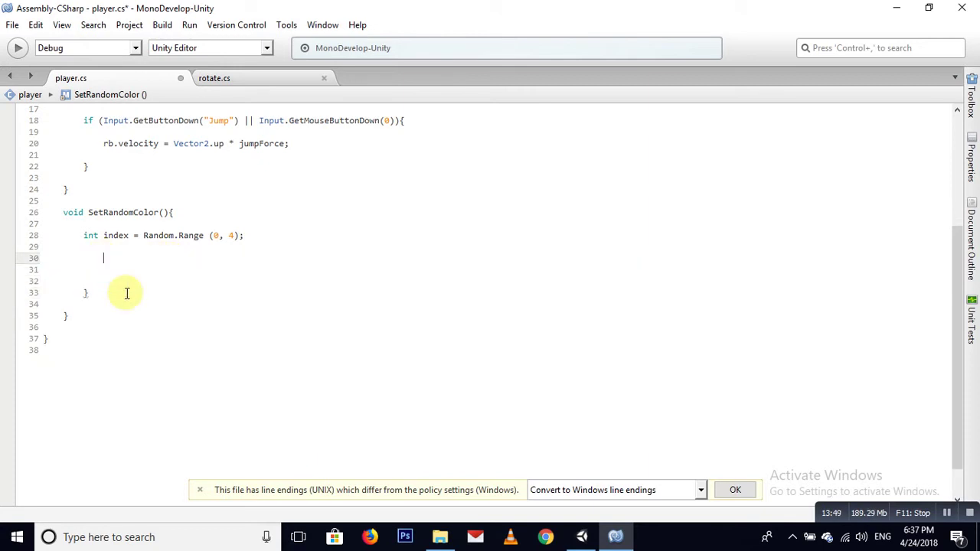
{"action": "type", "text": "s"}
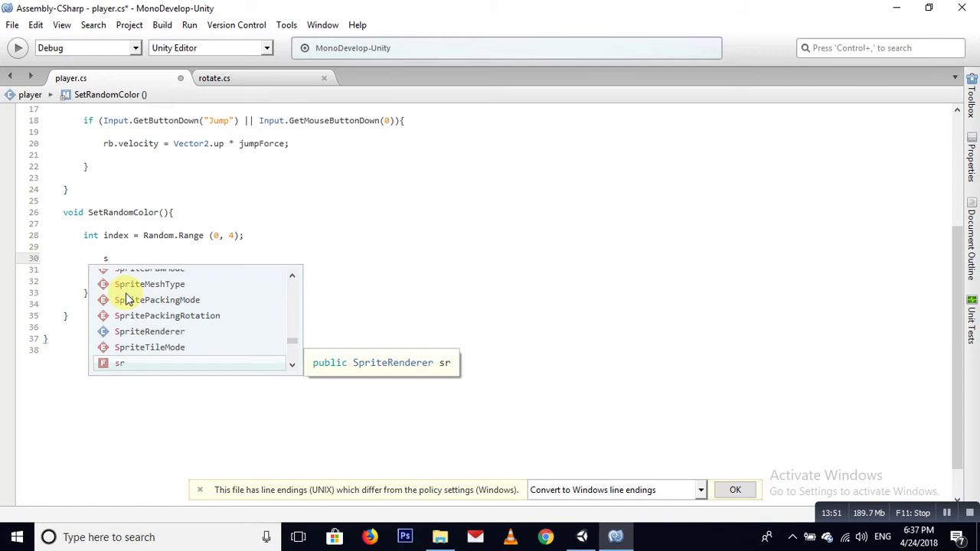
{"action": "type", "text": "witch"}
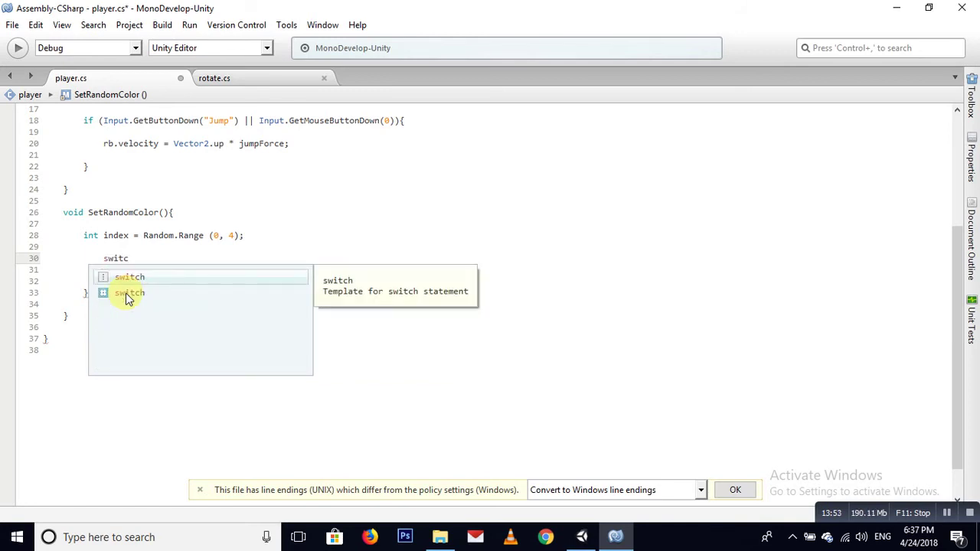
{"action": "key", "text": "Escape"}
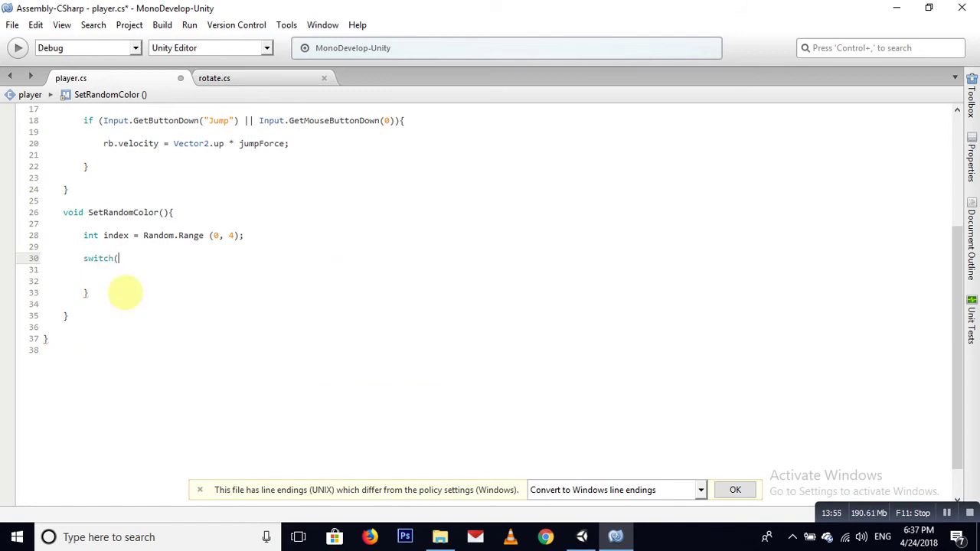
{"action": "type", "text": "ind"}
{"action": "key", "text": "Return"}
{"action": "type", "text": ") {"}
{"action": "key", "text": "Return"}
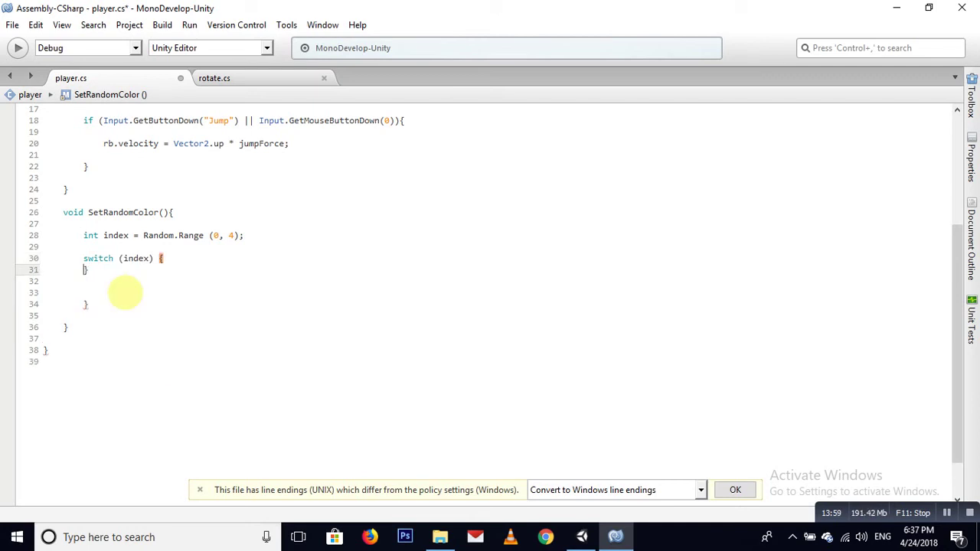
{"action": "key", "text": "Return"}
{"action": "key", "text": "Return"}
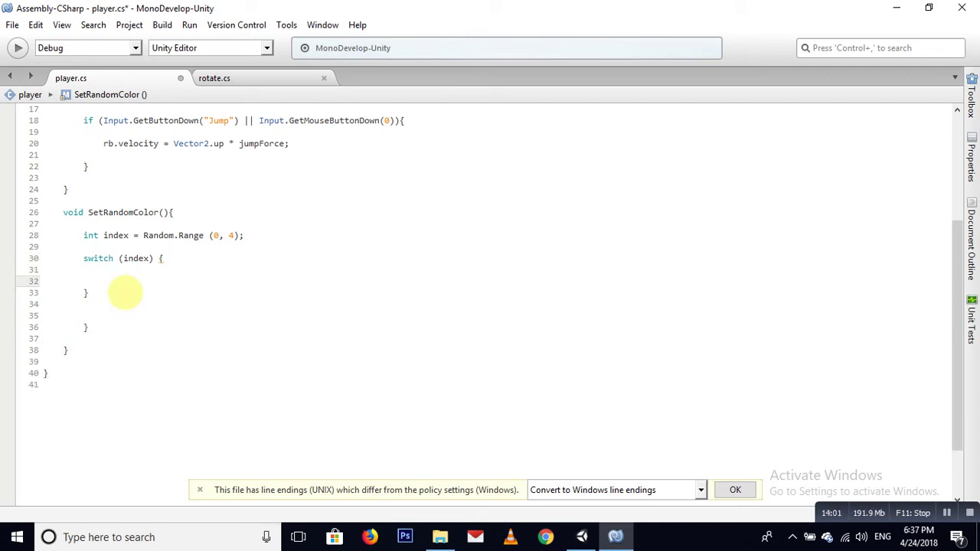
{"action": "key", "text": "Return"}
- Add 'case 0:' with an unfinished sr.color line beneath it
{"action": "key", "text": "Up"}
{"action": "type", "text": "cas"}
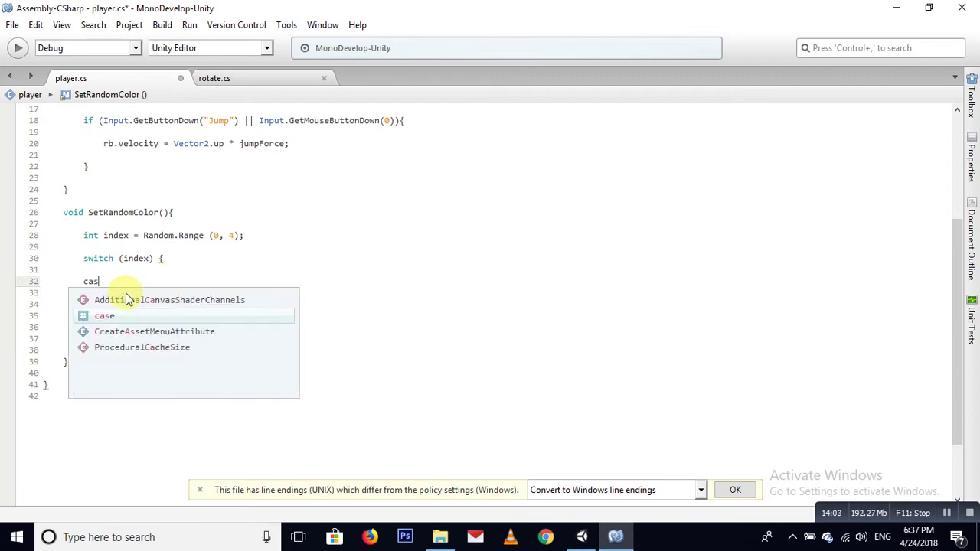
{"action": "type", "text": "e 0:"}
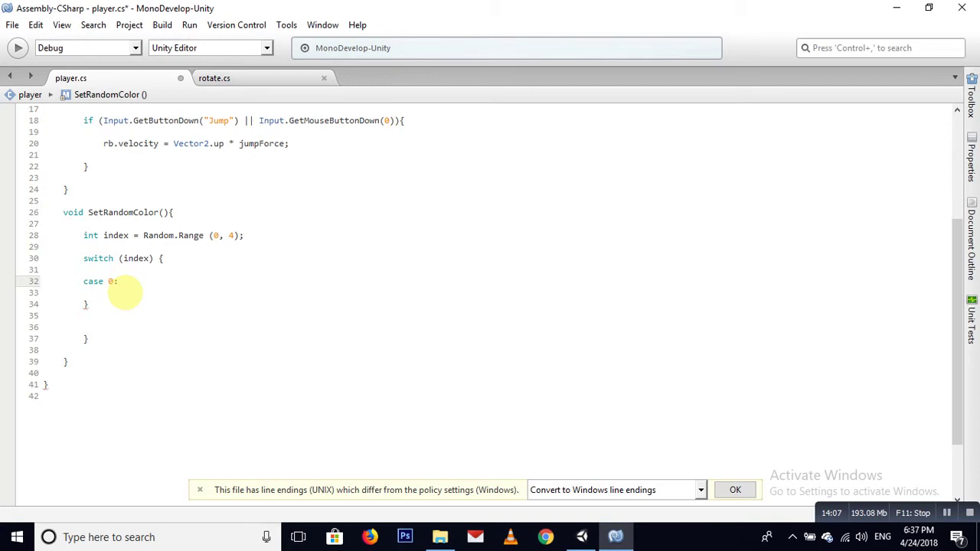
{"action": "key", "text": "Return"}
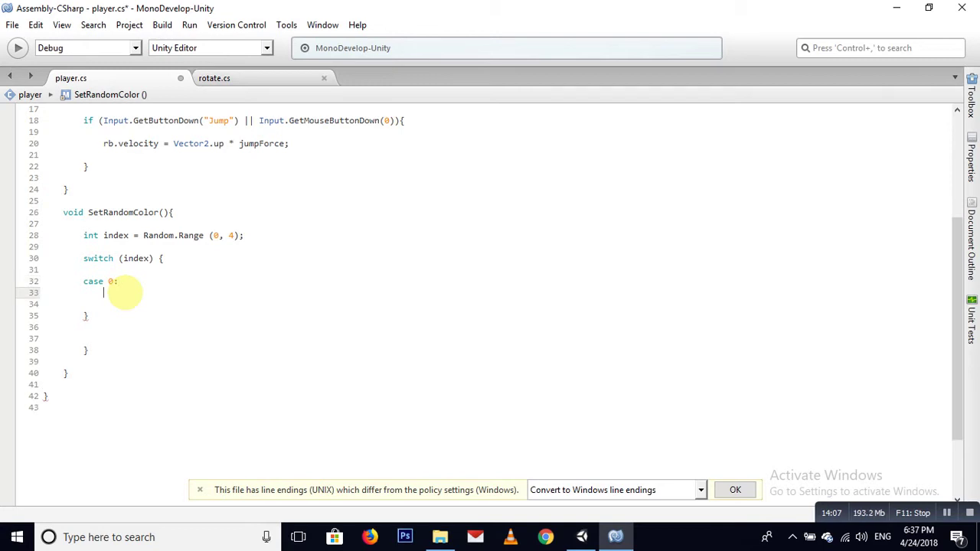
{"action": "type", "text": "s"}
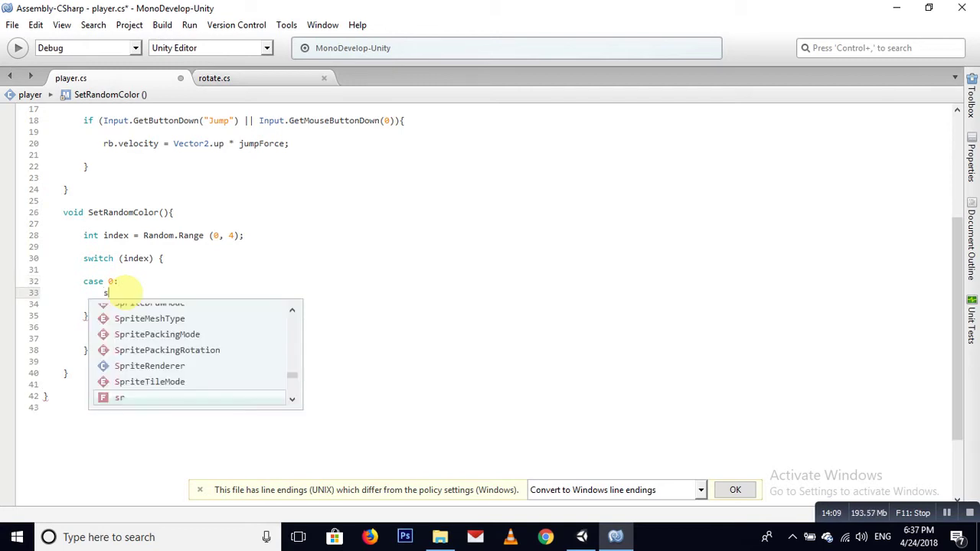
{"action": "type", "text": "r.co"}
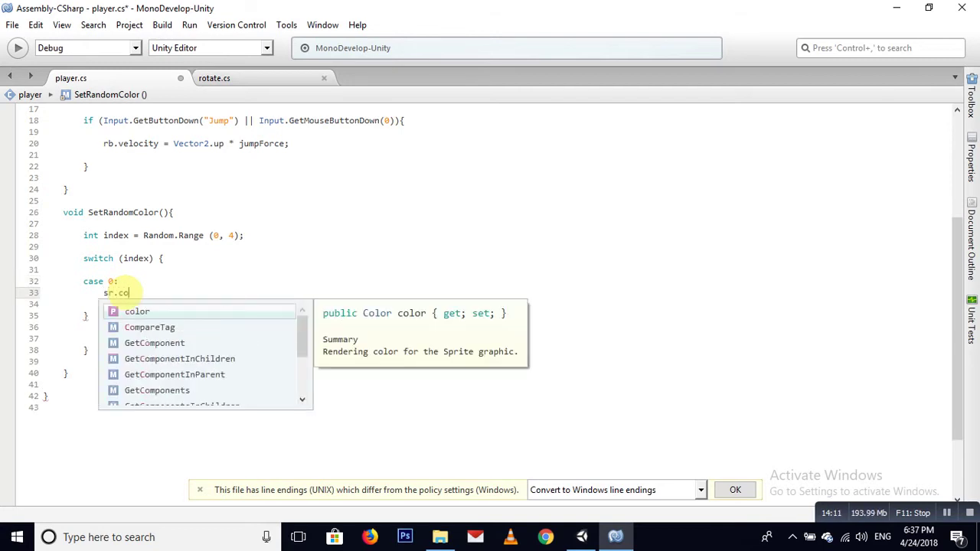
{"action": "type", "text": "lor"}
{"action": "key", "text": "Escape"}
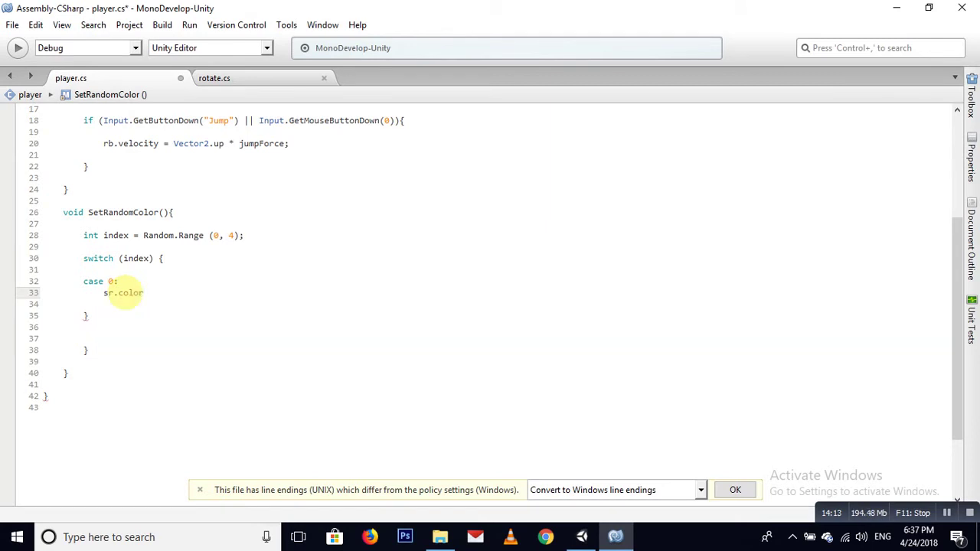
{"action": "scroll", "coordinate": [116, 307], "scroll_direction": "up", "scroll_amount": 5}
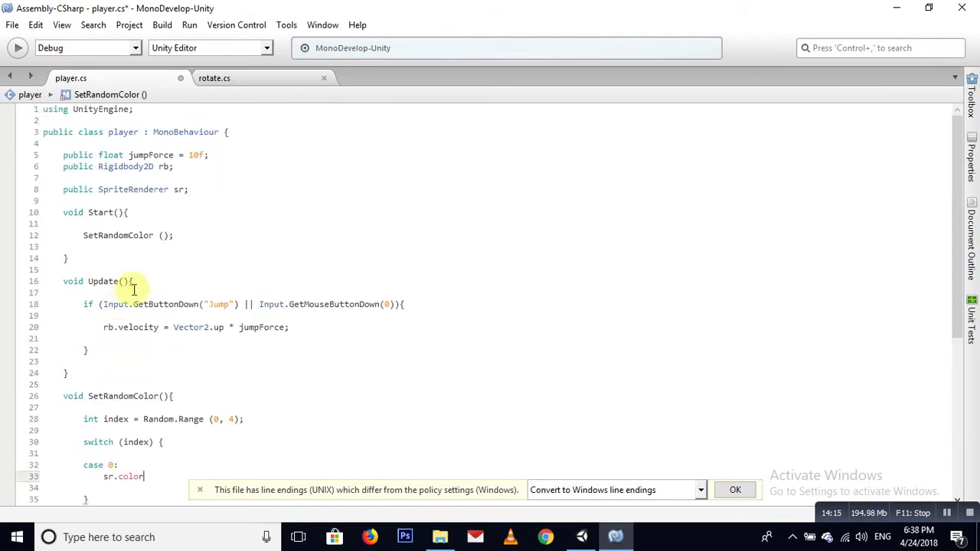
- Declare public Color fields colorRed and colorBlue below the sr field
{"action": "left_click", "coordinate": [200, 190]}
{"action": "key", "text": "Return"}
{"action": "key", "text": "Return"}
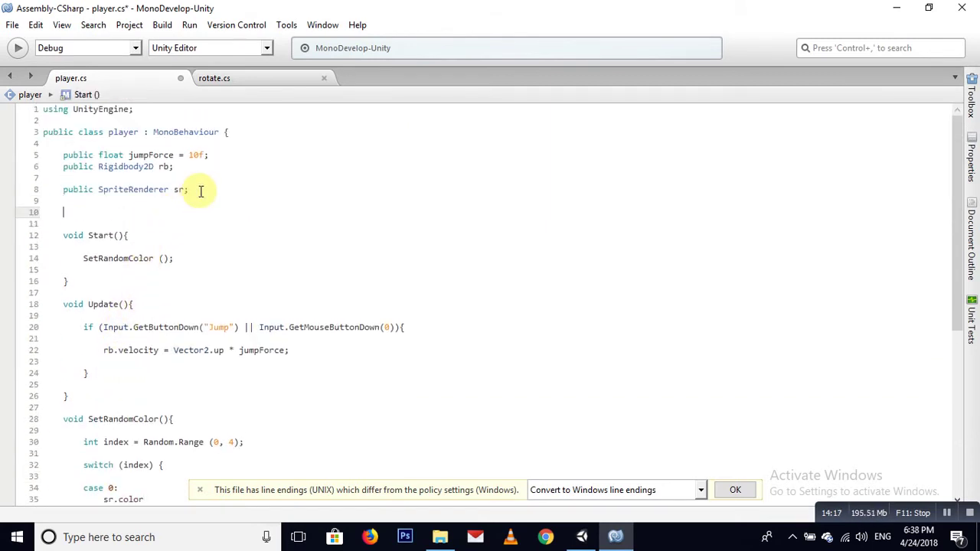
{"action": "type", "text": "publi"}
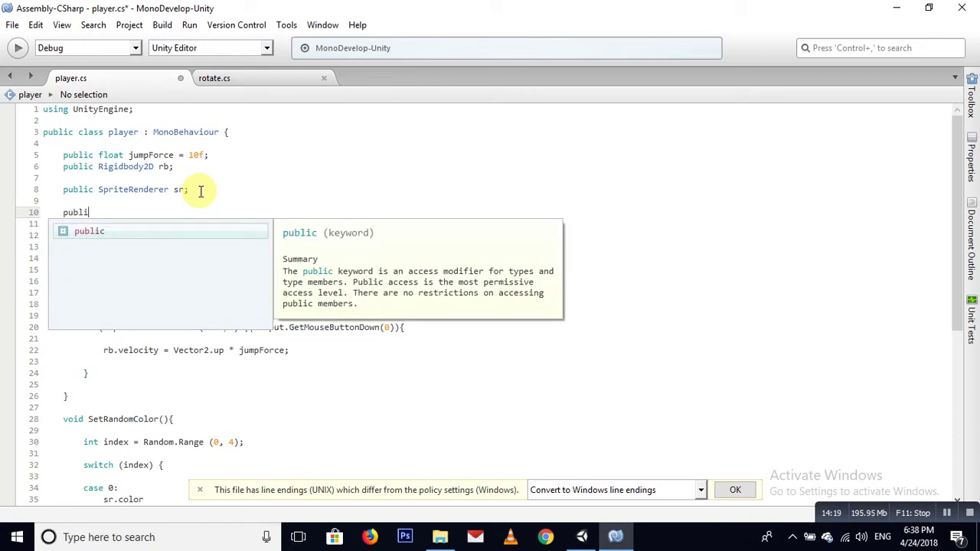
{"action": "type", "text": "ccol"}
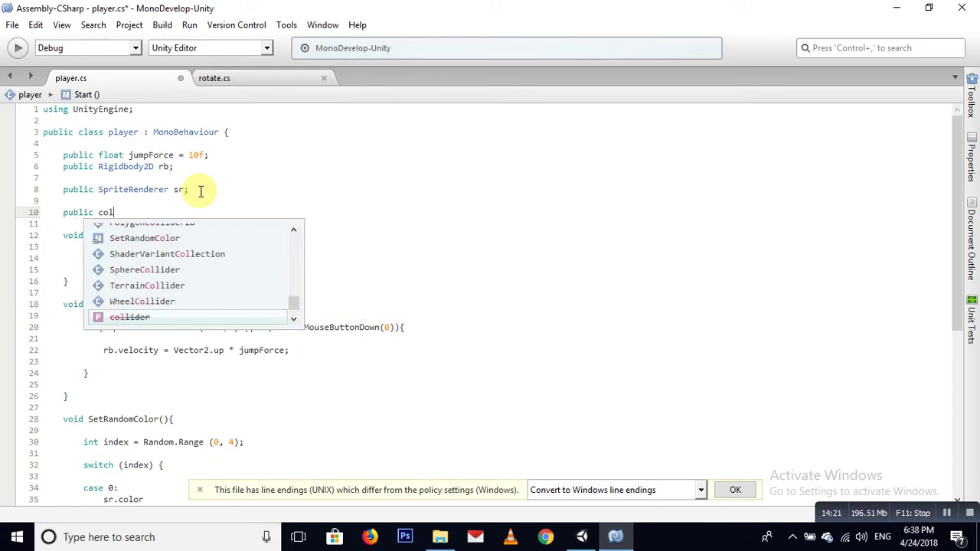
{"action": "type", "text": "or"}
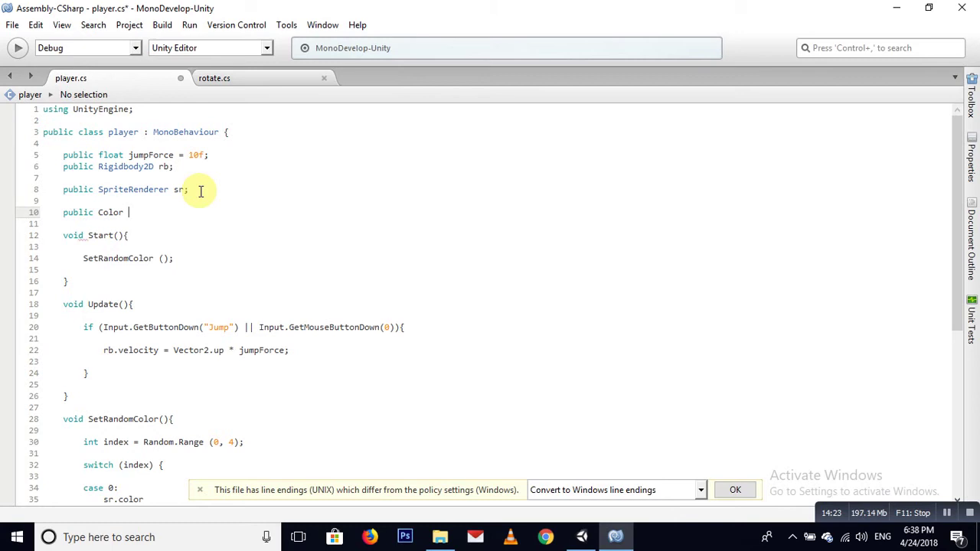
{"action": "type", "text": " colo"}
{"action": "type", "text": "rRed;"}
{"action": "key", "text": "Return"}
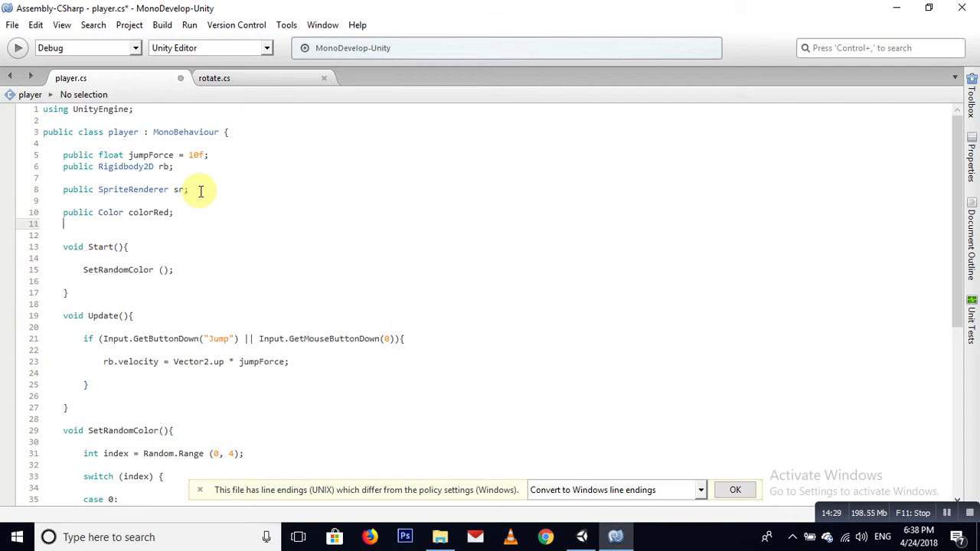
{"action": "type", "text": "public "}
{"action": "type", "text": "Color"}
{"action": "type", "text": " color"}
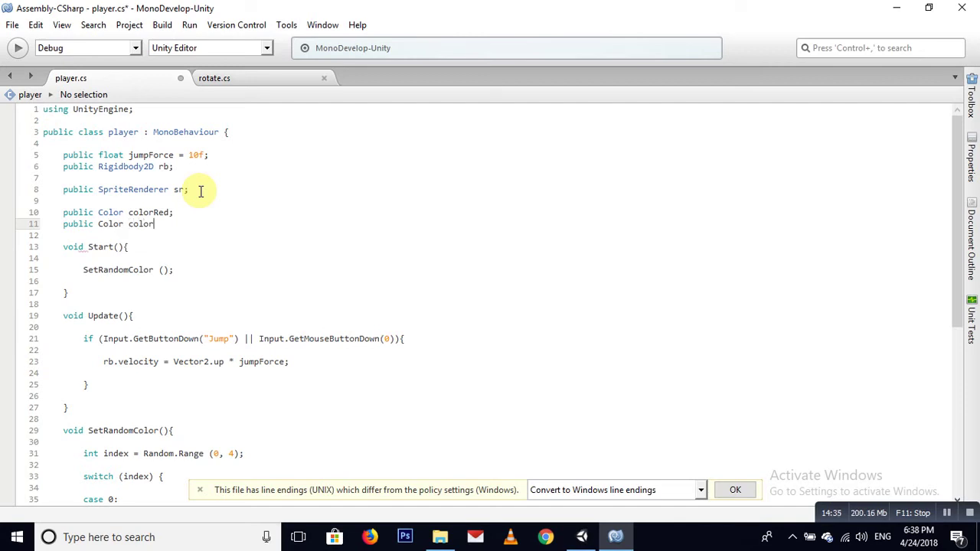
{"action": "type", "text": "Blue"}
{"action": "type", "text": ";"}
{"action": "key", "text": "Return"}
- Add public Color fields colorYellow and colorGreen, then save player.cs
{"action": "type", "text": "Pul"}
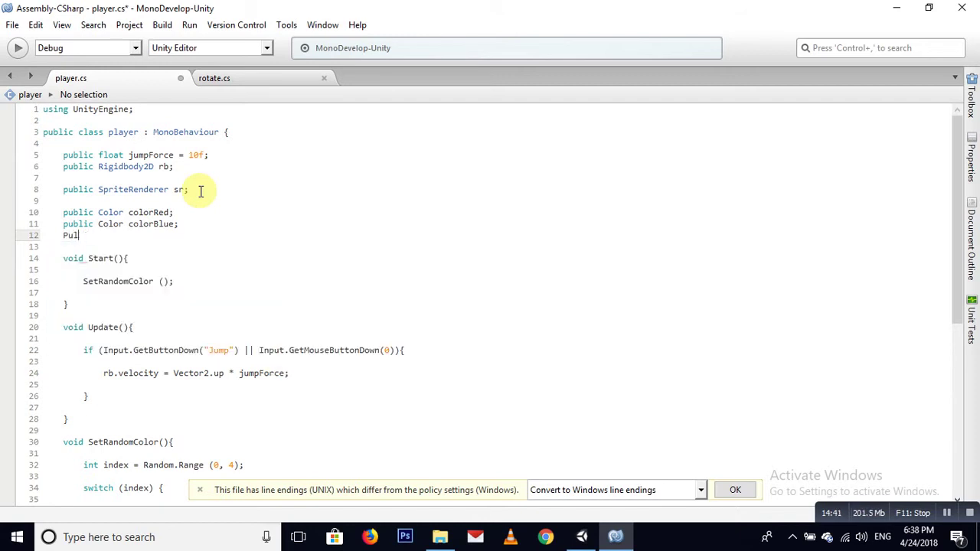
{"action": "key", "text": "BackSpace"}
{"action": "type", "text": "bli"}
{"action": "key", "text": "BackSpace"}
{"action": "key", "text": "BackSpace"}
{"action": "key", "text": "BackSpace"}
{"action": "key", "text": "BackSpace"}
{"action": "key", "text": "BackSpace"}
{"action": "type", "text": "public "}
{"action": "type", "text": "Color"}
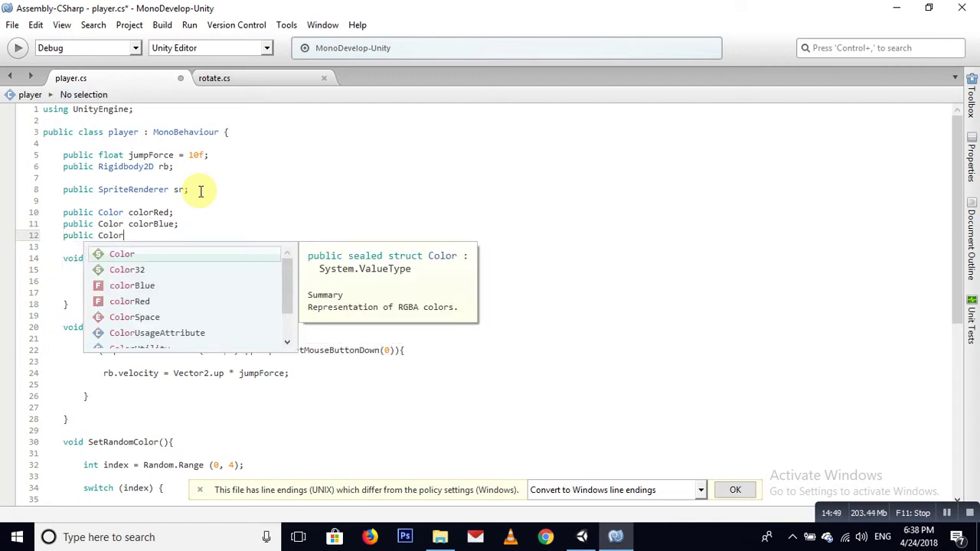
{"action": "type", "text": " color"}
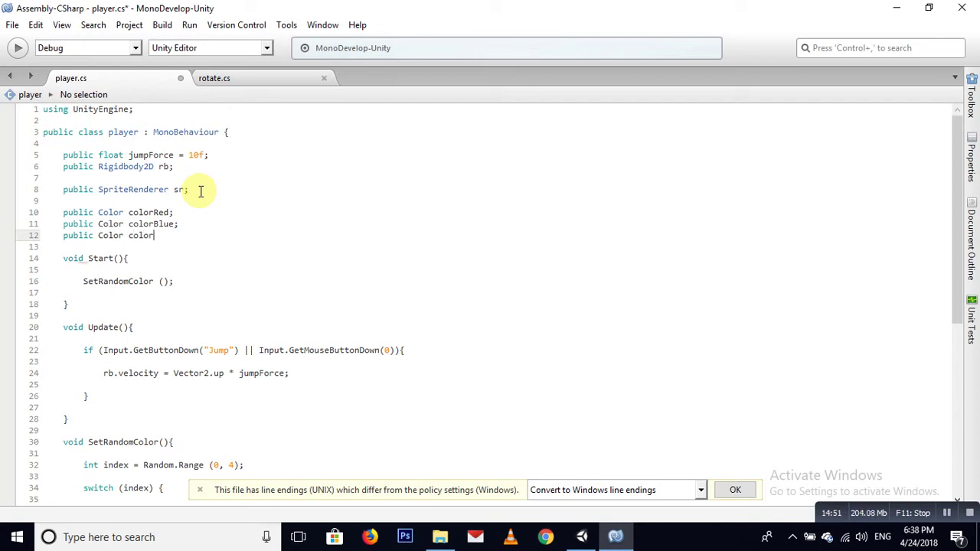
{"action": "type", "text": "Yellow"}
{"action": "type", "text": ";"}
{"action": "key", "text": "Return"}
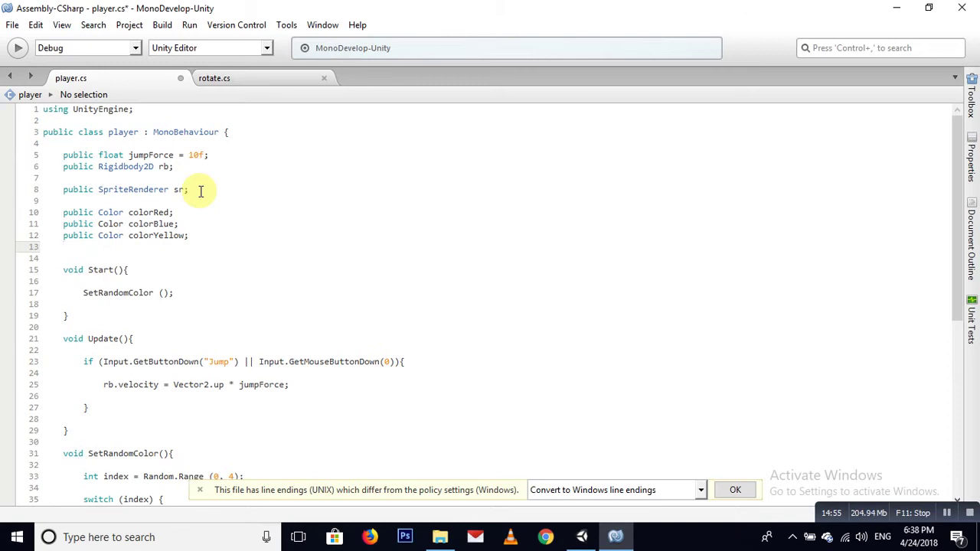
{"action": "type", "text": "publ"}
{"action": "key", "text": "Return"}
{"action": "type", "text": "public Color"}
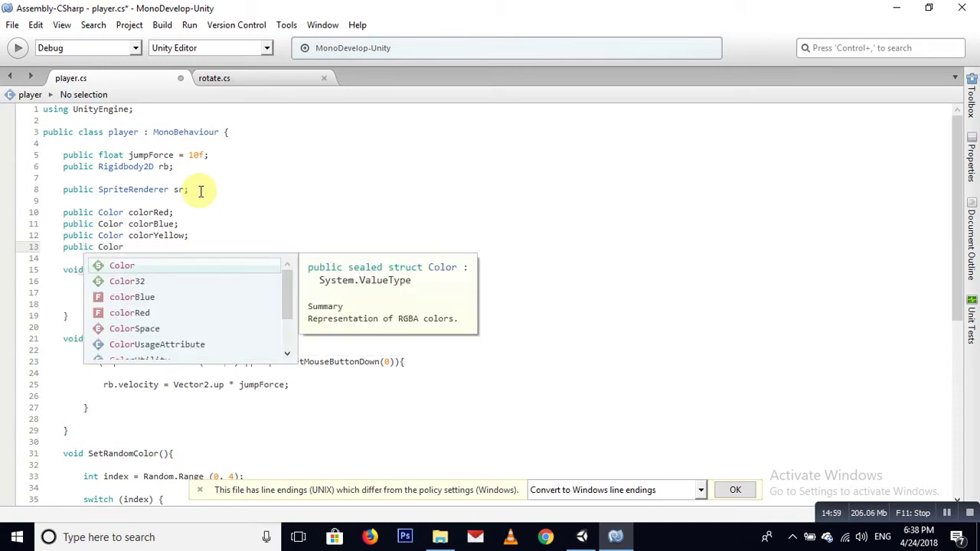
{"action": "type", "text": " color"}
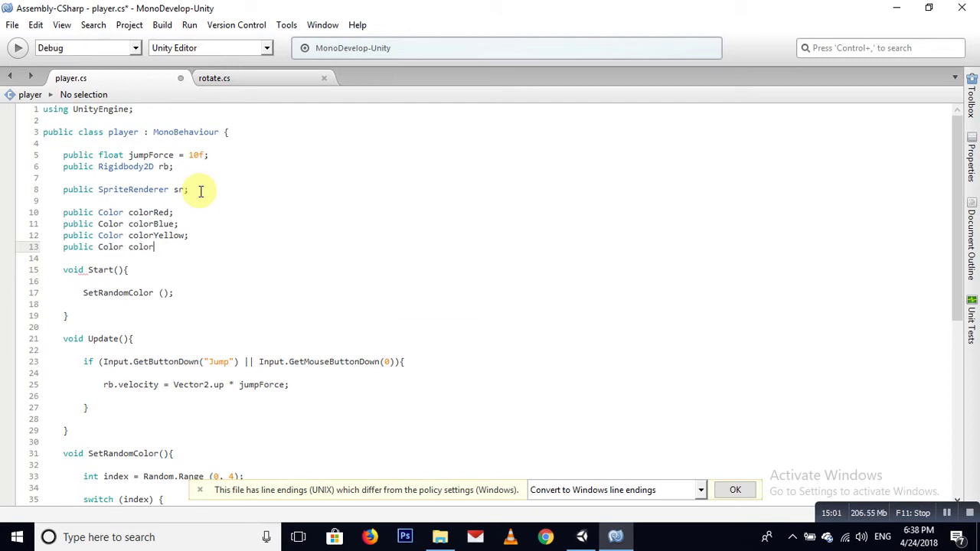
{"action": "type", "text": "Green"}
{"action": "type", "text": ";"}
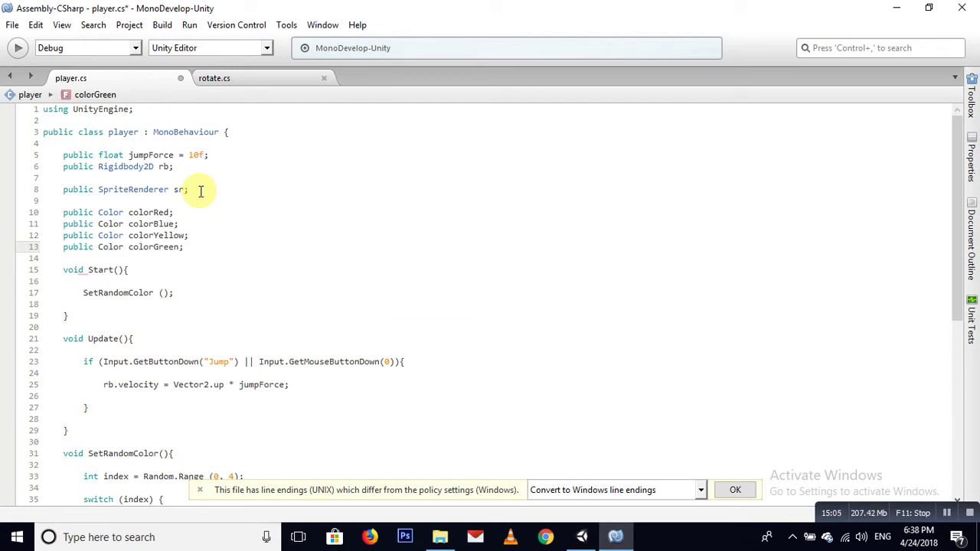
{"action": "key", "text": "ctrl+s"}
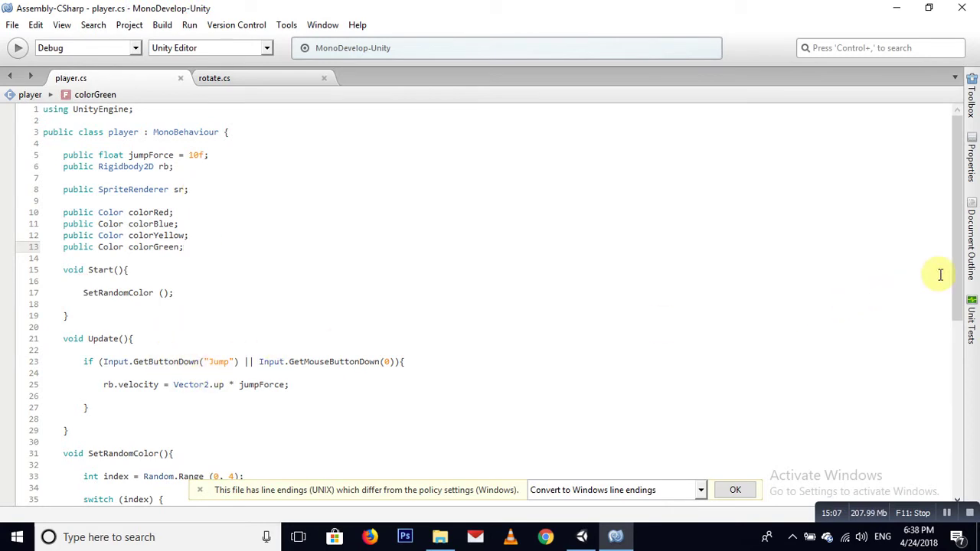
- Make case 0 assign 'sr.color = colorRed;' and start a new line below it
{"action": "left_click_drag", "start_coordinate": [957, 264], "coordinate": [969, 394]}
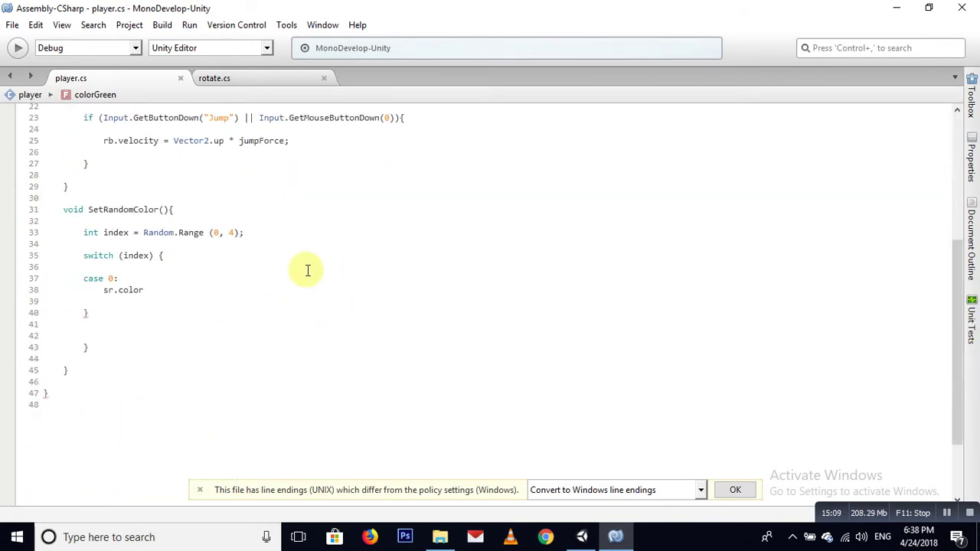
{"action": "left_click", "coordinate": [156, 289]}
{"action": "key", "text": "BackSpace"}
{"action": "key", "text": "BackSpace"}
{"action": "key", "text": "BackSpace"}
{"action": "key", "text": "BackSpace"}
{"action": "key", "text": "BackSpace"}
{"action": "key", "text": "BackSpace"}
{"action": "key", "text": "BackSpace"}
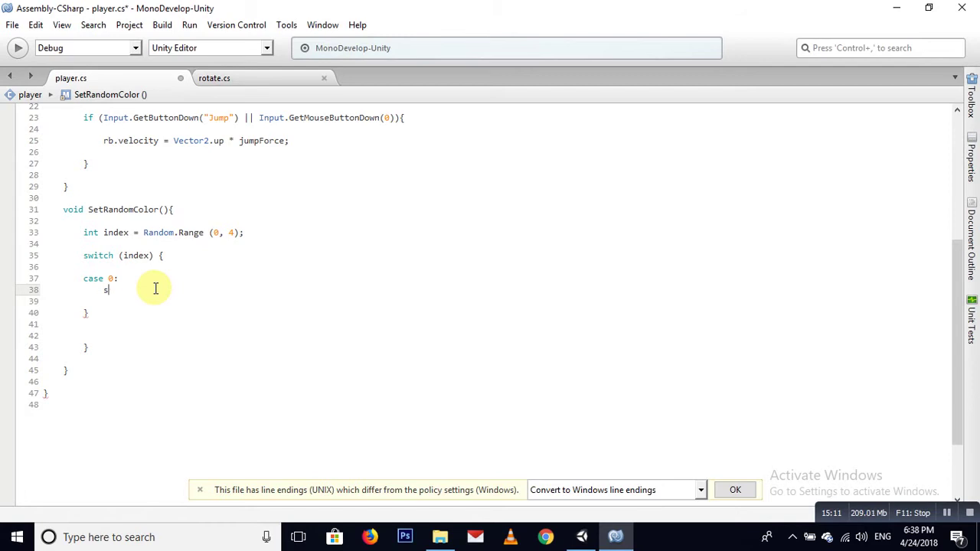
{"action": "key", "text": "BackSpace"}
{"action": "type", "text": "sr."}
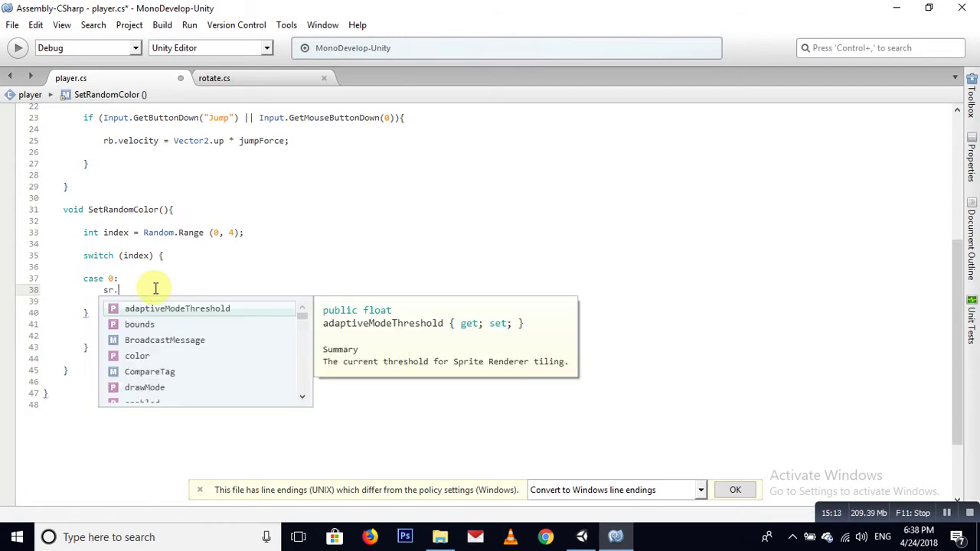
{"action": "type", "text": "colo"}
{"action": "key", "text": "Return"}
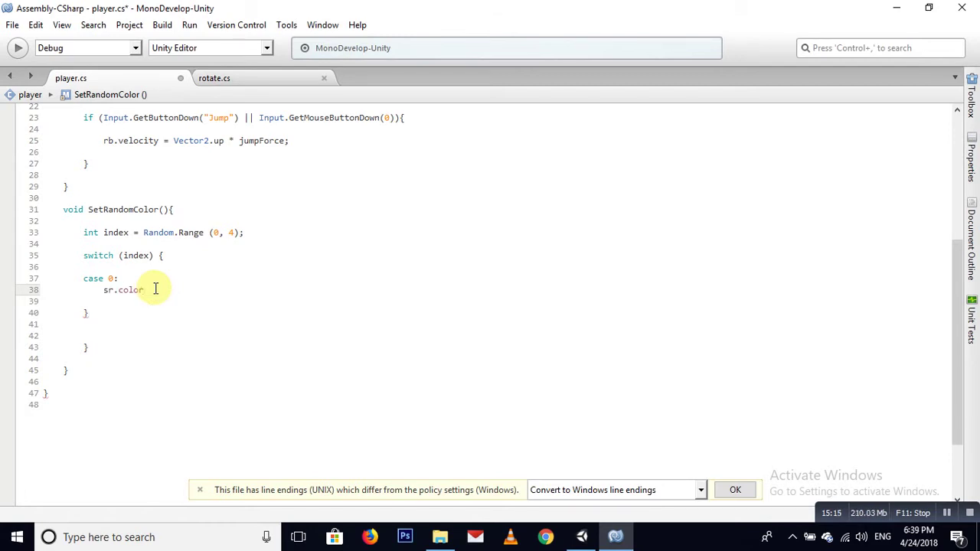
{"action": "type", "text": " ="}
{"action": "type", "text": " Color"}
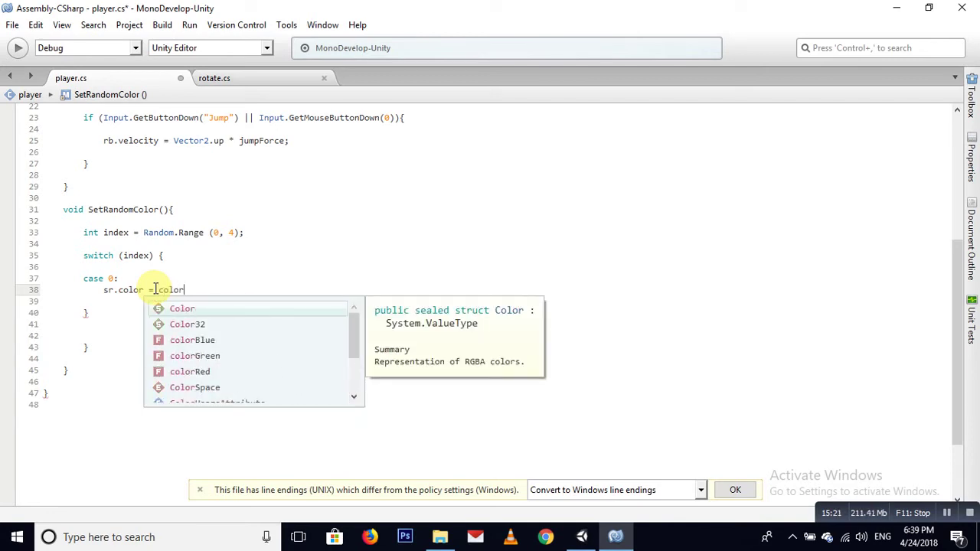
{"action": "type", "text": "R"}
{"action": "key", "text": "Return"}
{"action": "type", "text": ";"}
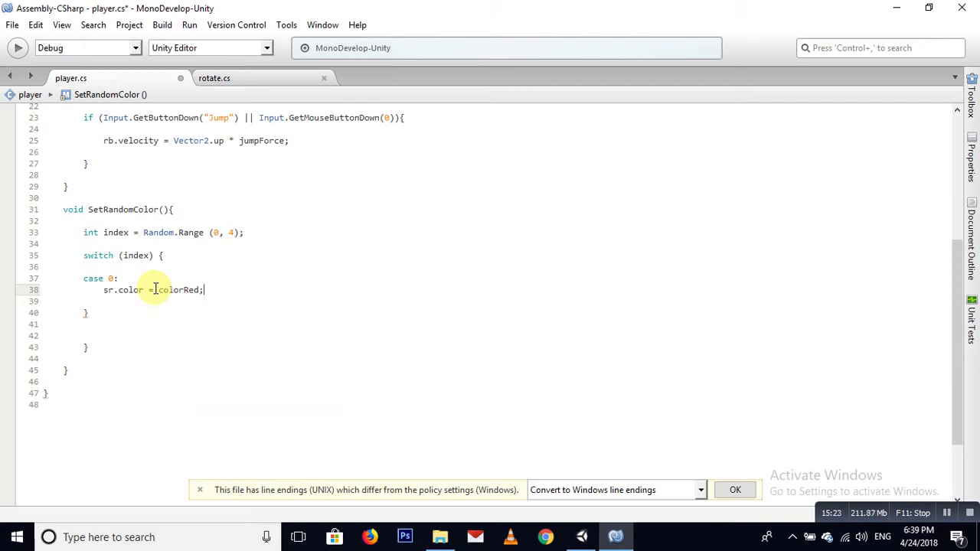
{"action": "key", "text": "Return"}
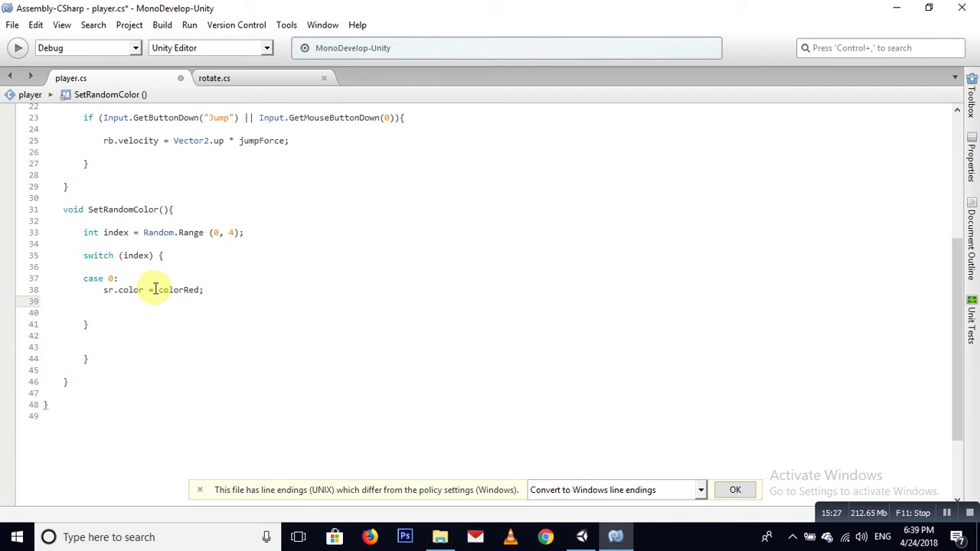
- Close the previous case with break; and add case 1 setting sr.color = colorYellow
{"action": "type", "text": "break"}
{"action": "key", "text": "Escape"}
{"action": "type", "text": ";"}
{"action": "key", "text": "Return"}
{"action": "key", "text": "Return"}
{"action": "type", "text": "ca"}
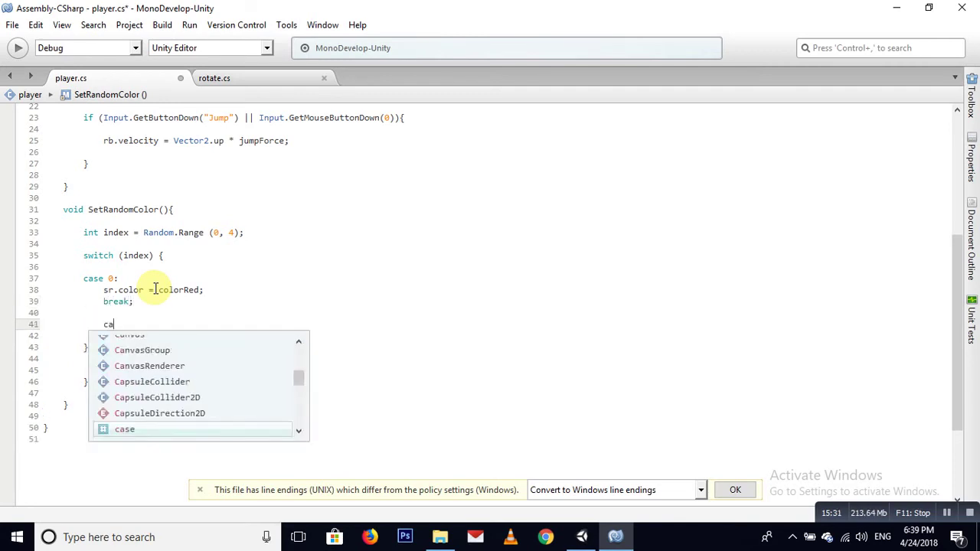
{"action": "type", "text": "se 1:"}
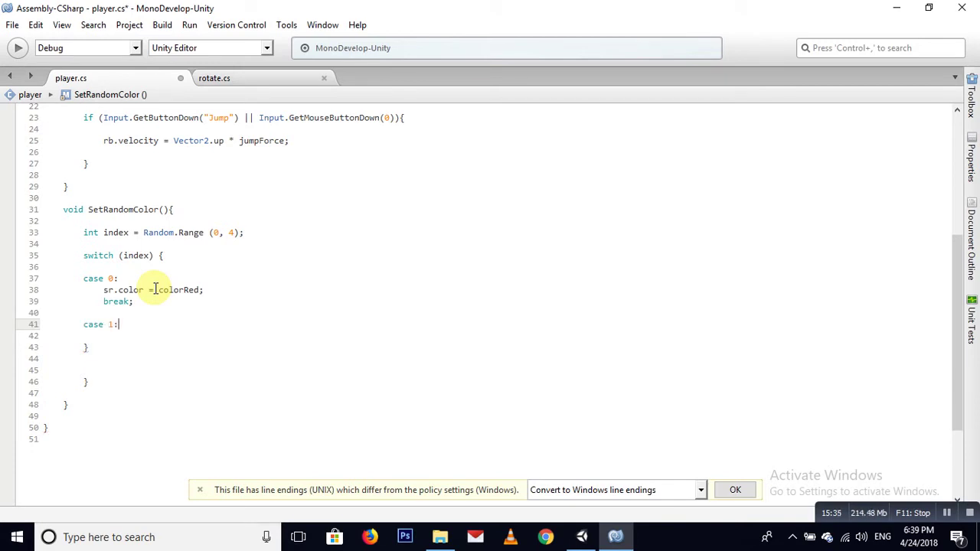
{"action": "key", "text": "Return"}
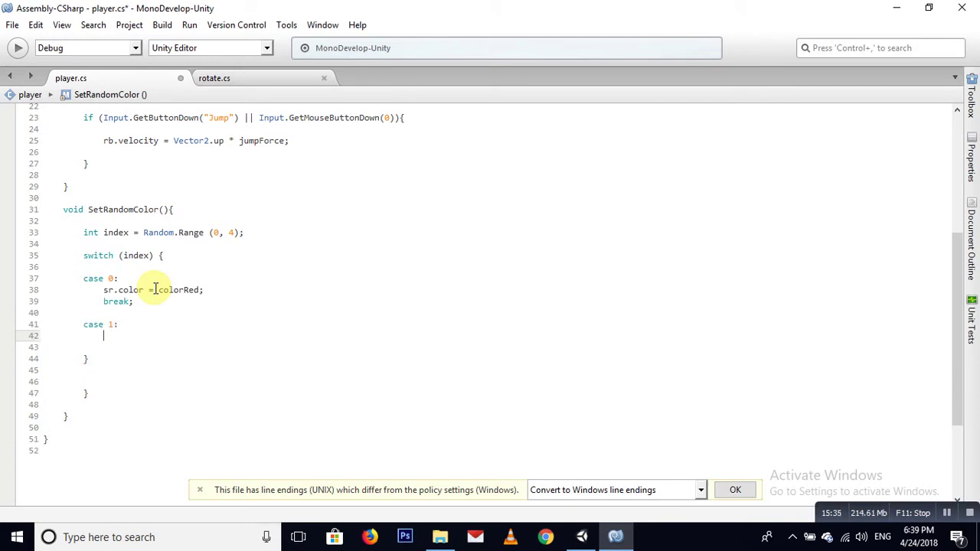
{"action": "type", "text": "sr.c"}
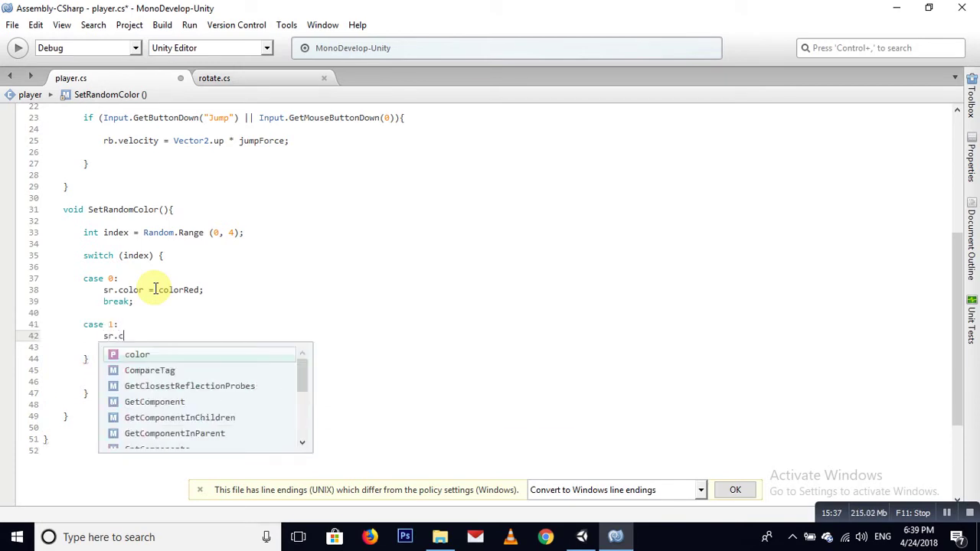
{"action": "type", "text": "ol"}
{"action": "key", "text": "Return"}
{"action": "type", "text": "="}
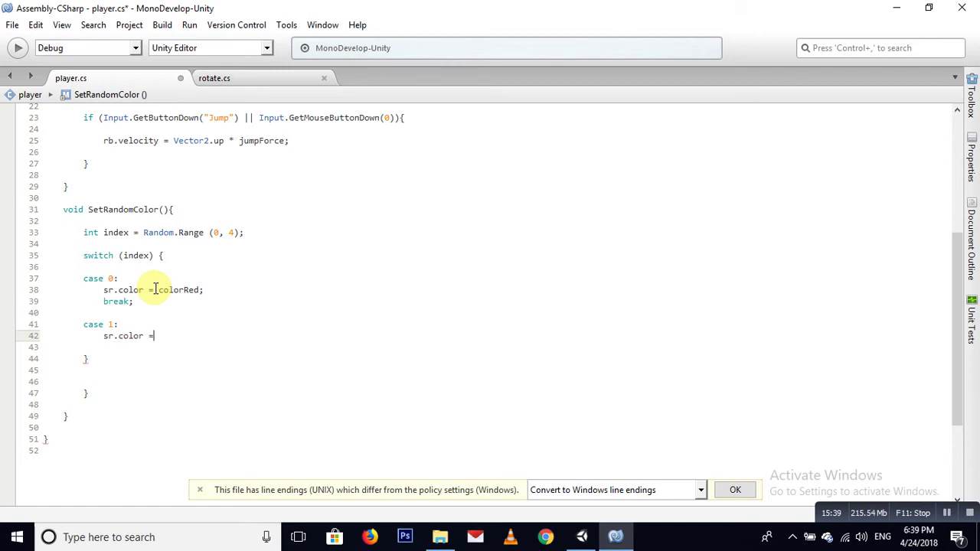
{"action": "type", "text": " colo"}
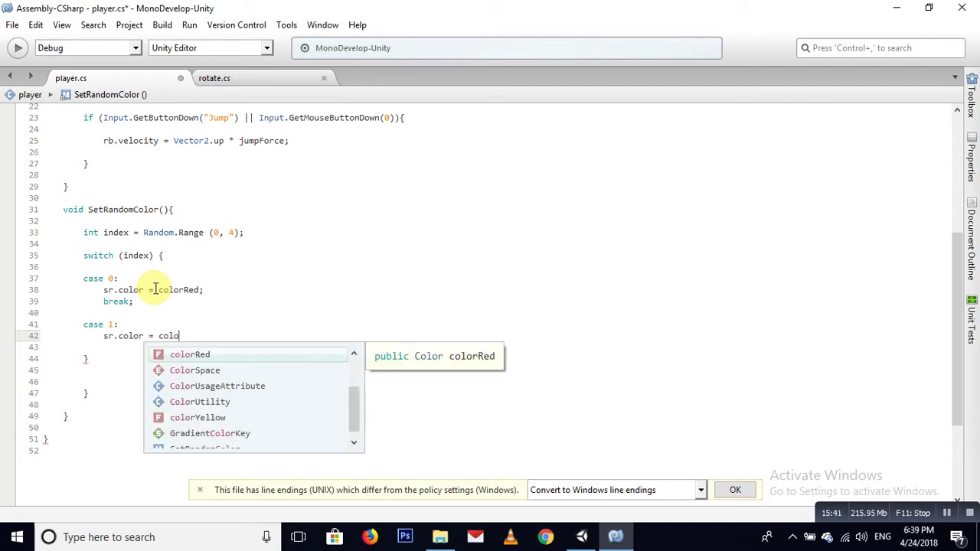
{"action": "type", "text": "r"}
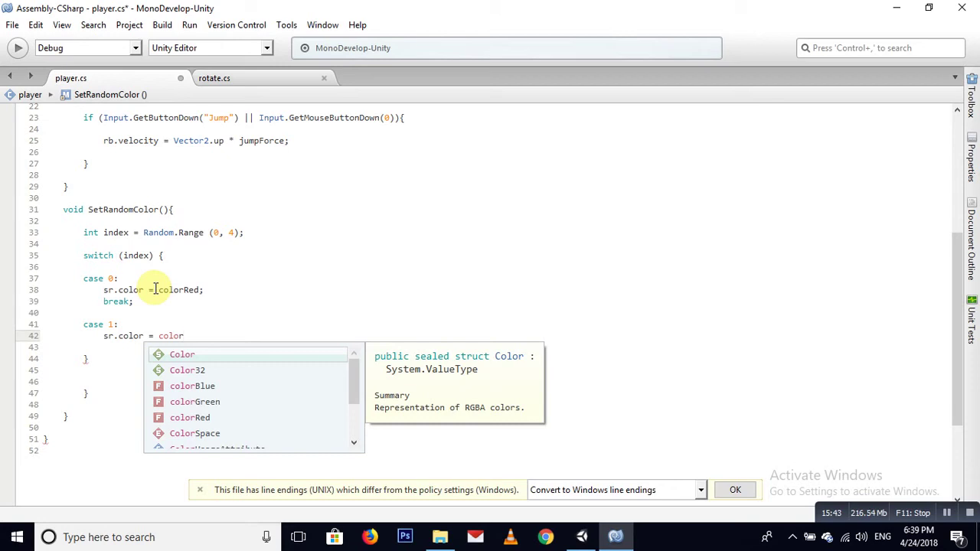
{"action": "type", "text": "Yello"}
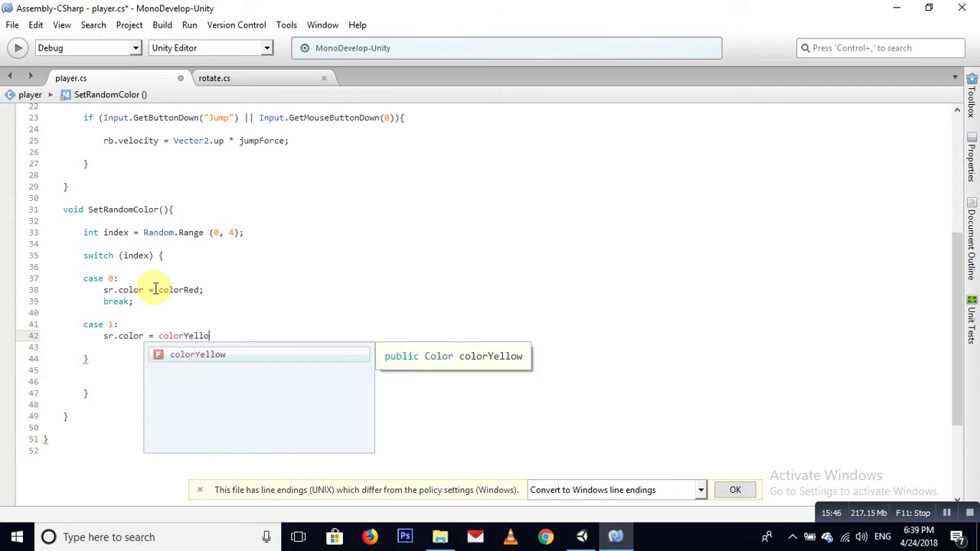
{"action": "key", "text": "Return"}
{"action": "type", "text": ";"}
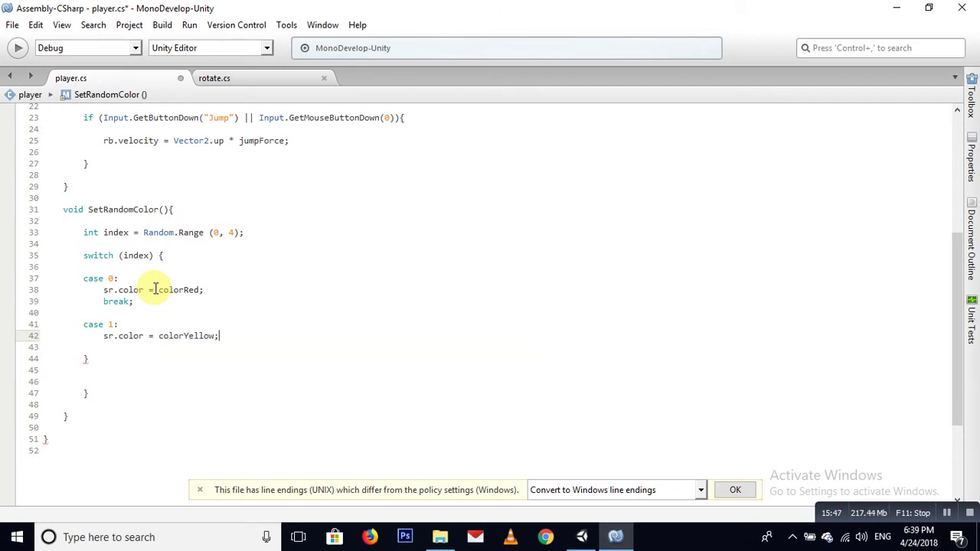
{"action": "key", "text": "Return"}
- Add a break after case 1, then case 2 with sr.color = colorBlue;
{"action": "type", "text": "brea"}
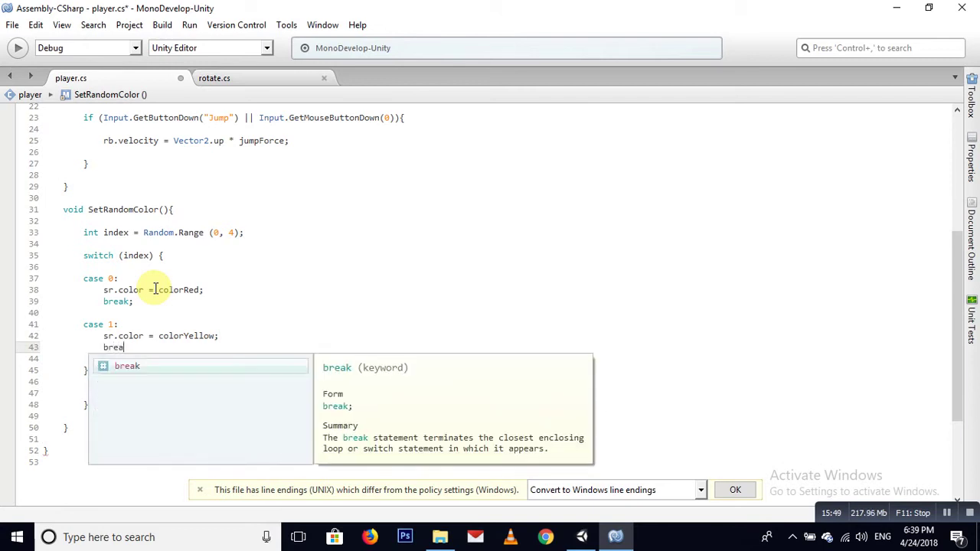
{"action": "type", "text": "k"}
{"action": "key", "text": "Escape"}
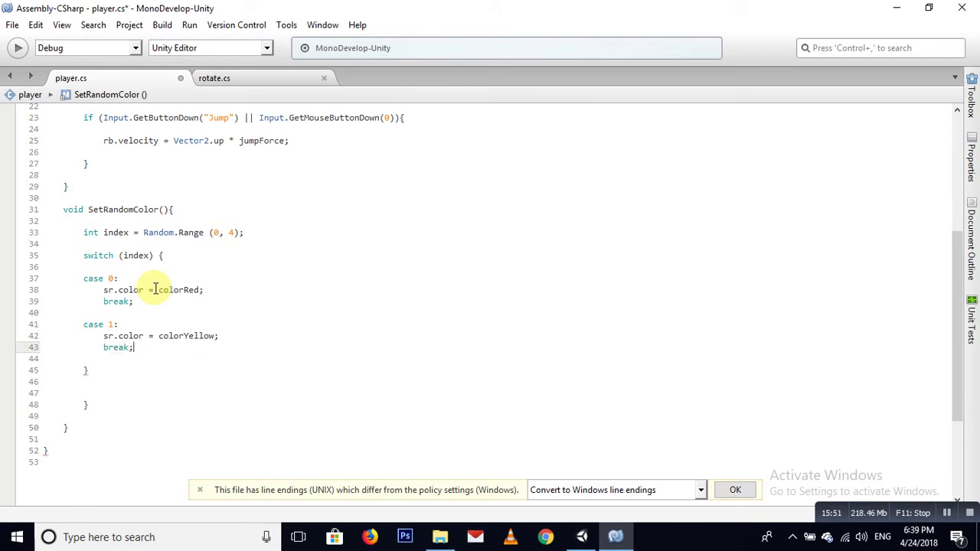
{"action": "key", "text": "Return"}
{"action": "type", "text": "c"}
{"action": "key", "text": "BackSpace"}
{"action": "key", "text": "Return"}
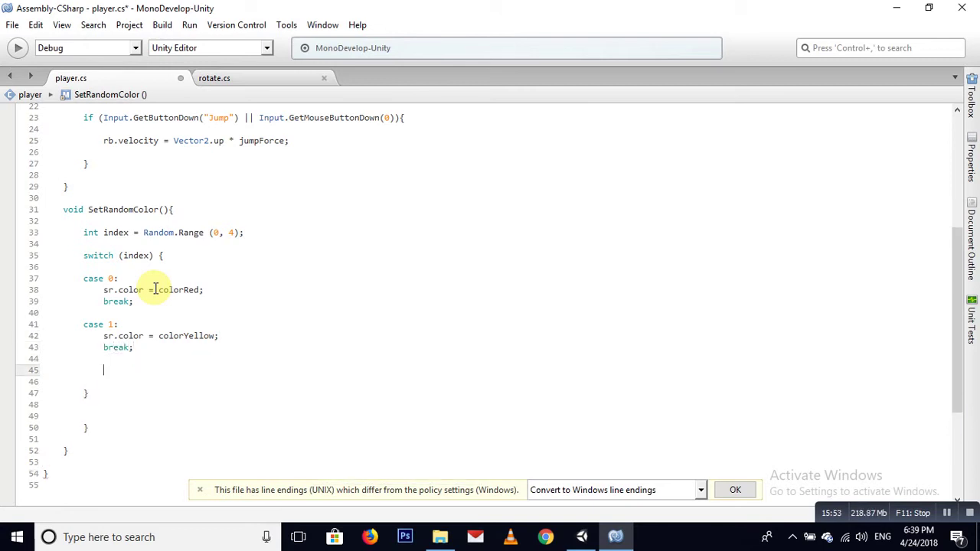
{"action": "type", "text": "case"}
{"action": "key", "text": "Escape"}
{"action": "type", "text": "2:"}
{"action": "key", "text": "Return"}
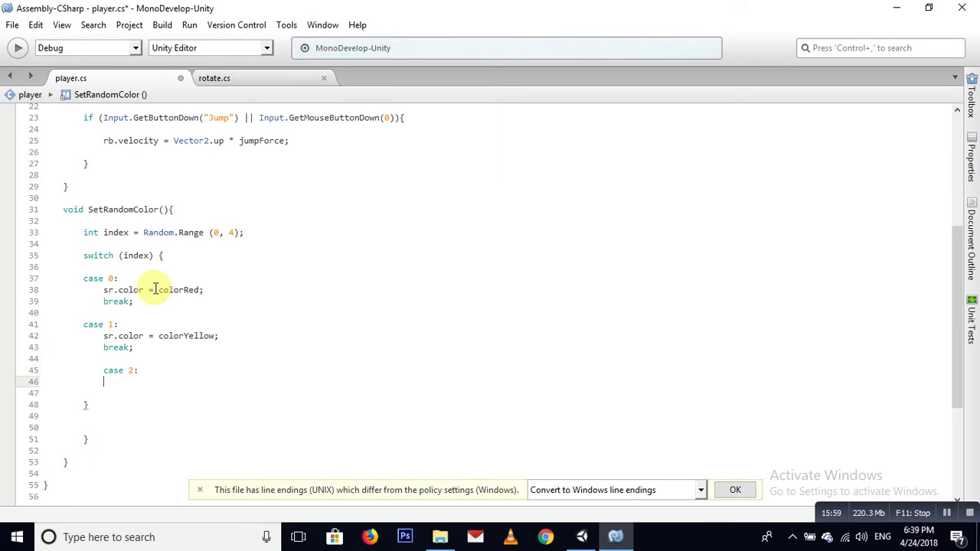
{"action": "type", "text": "sr"}
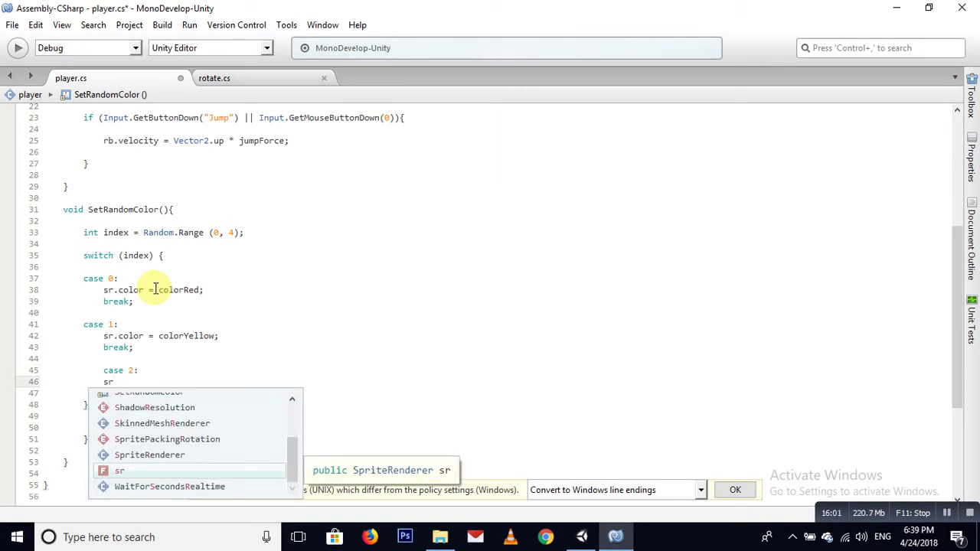
{"action": "type", "text": ".c"}
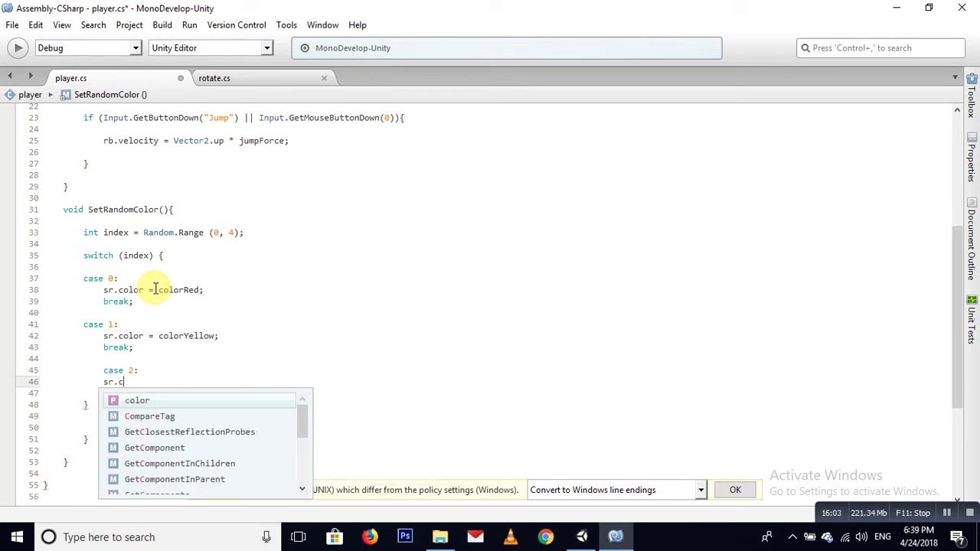
{"action": "type", "text": "olor"}
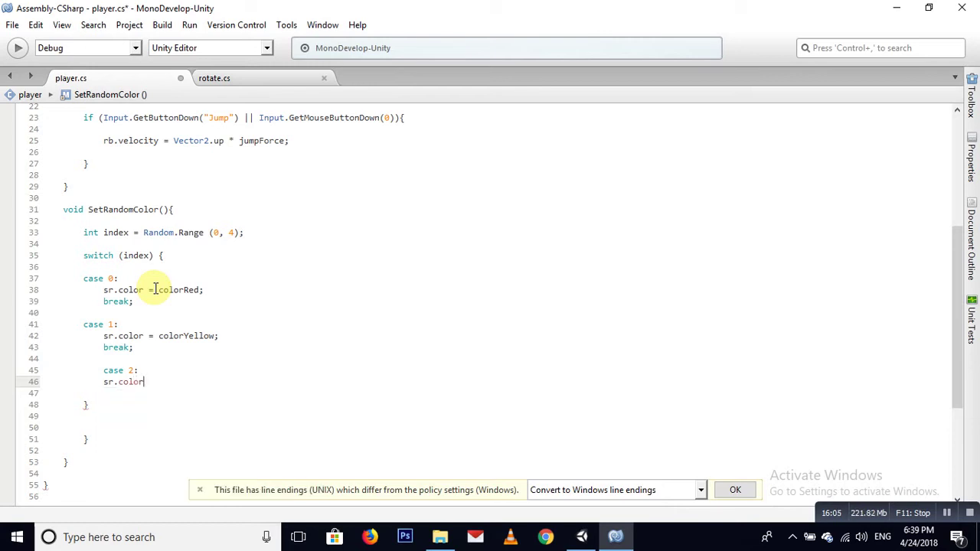
{"action": "type", "text": " = "}
{"action": "type", "text": "color"}
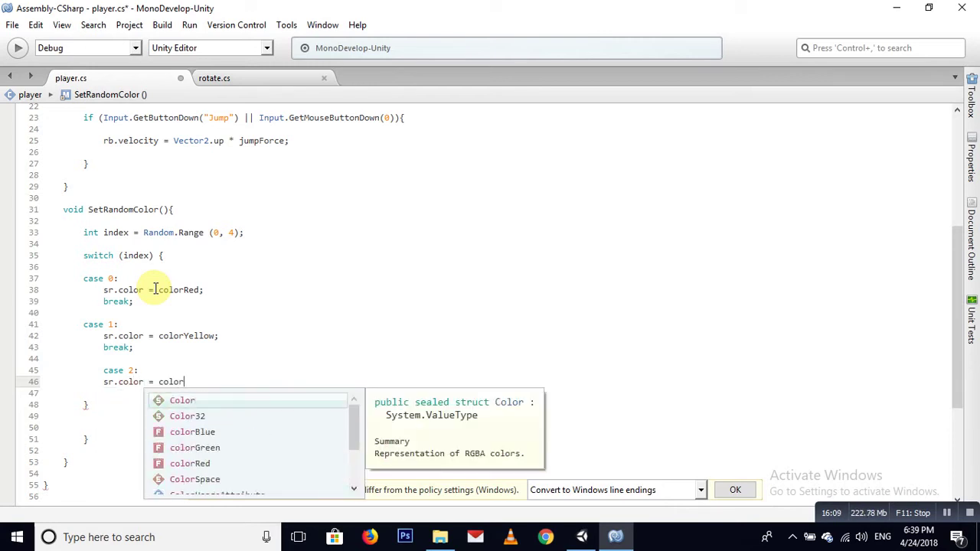
{"action": "type", "text": "Bl"}
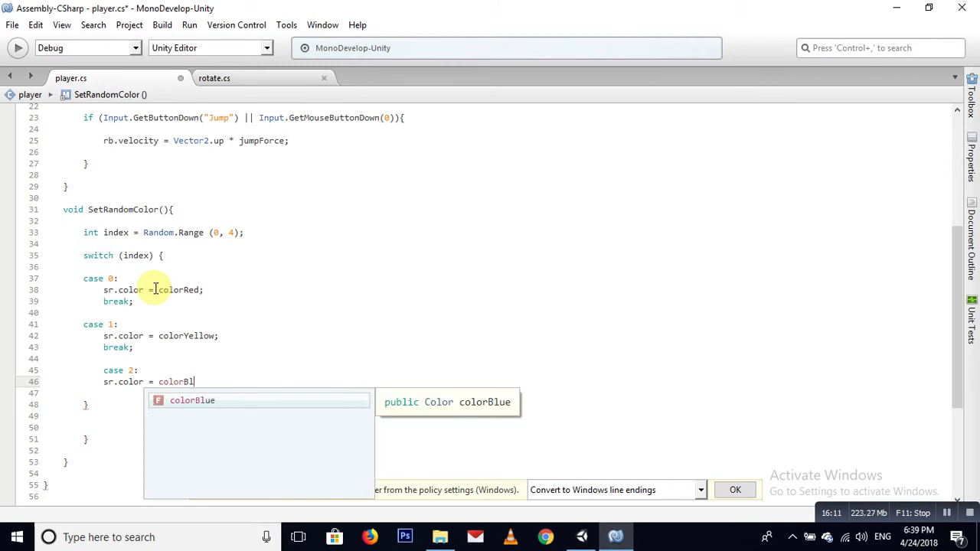
{"action": "type", "text": "ue"}
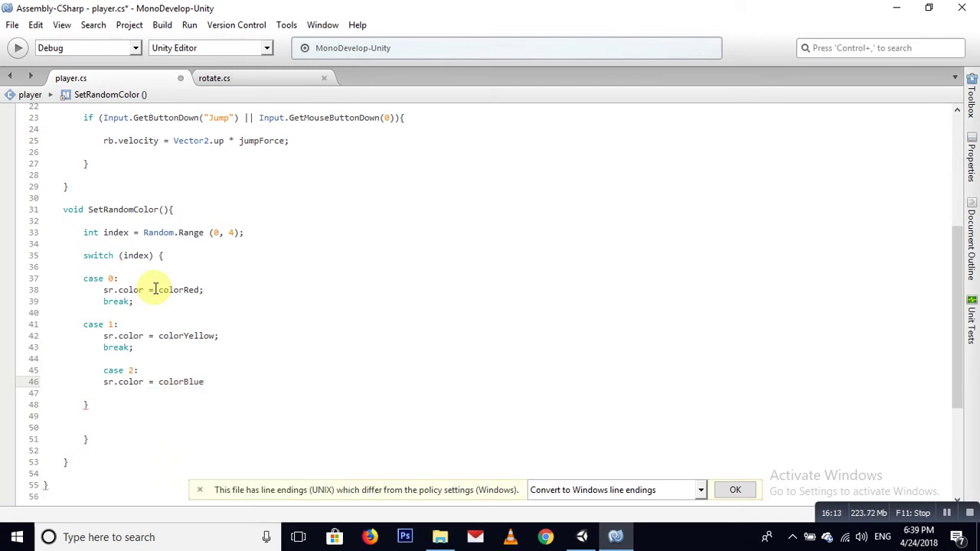
{"action": "type", "text": ";"}
{"action": "key", "text": "Return"}
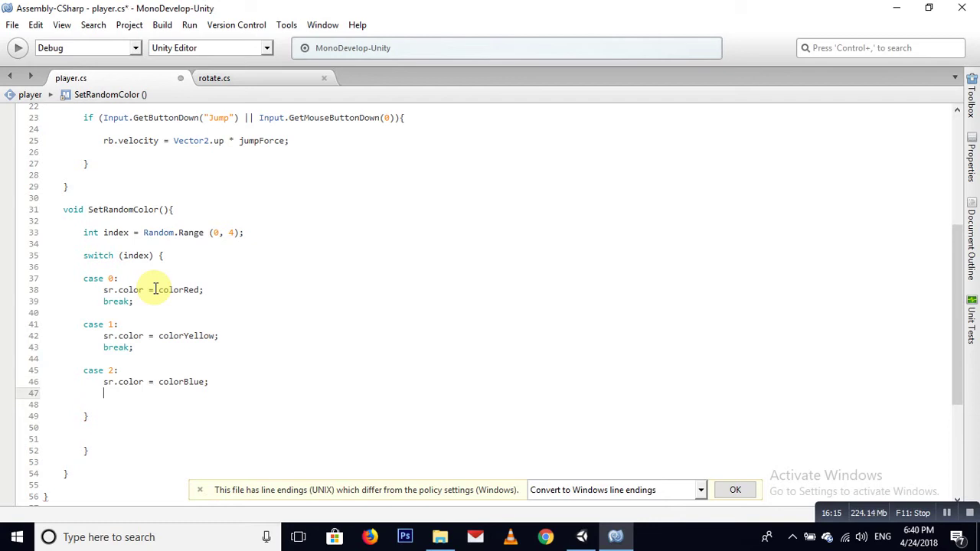
- Add a case 3 label and a break line after the colorBlue assignment
{"action": "key", "text": "Return"}
{"action": "type", "text": "cae"}
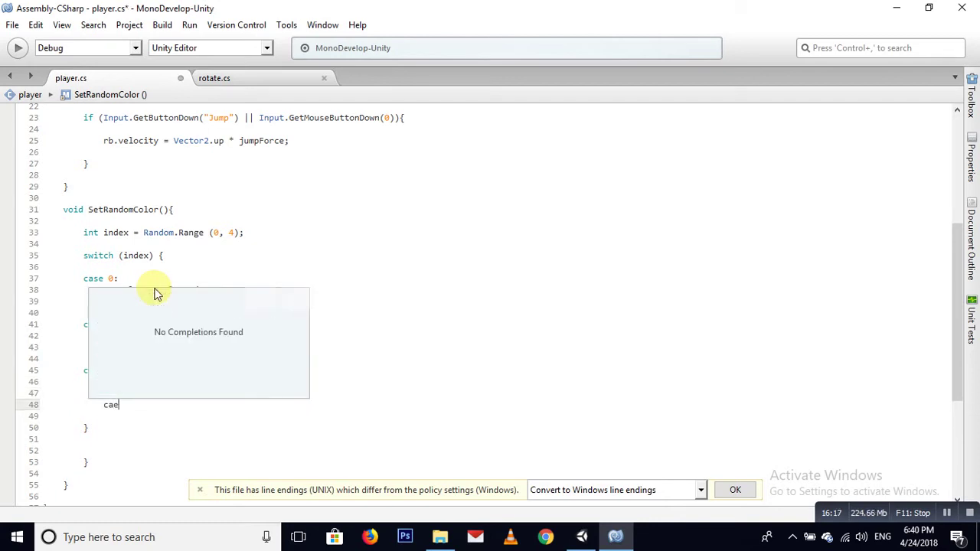
{"action": "key", "text": "BackSpace"}
{"action": "type", "text": "se"}
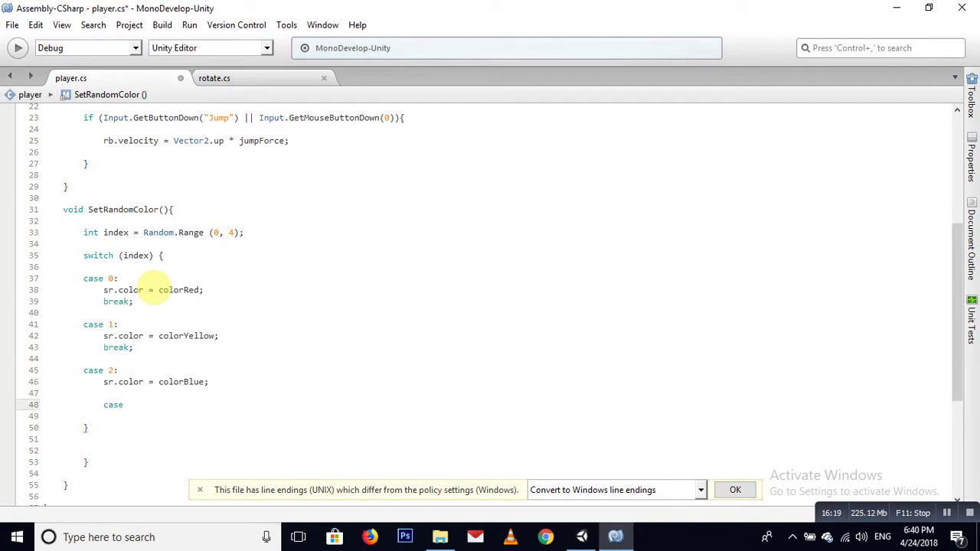
{"action": "type", "text": " 3:"}
{"action": "key", "text": "Return"}
{"action": "type", "text": "sr"}
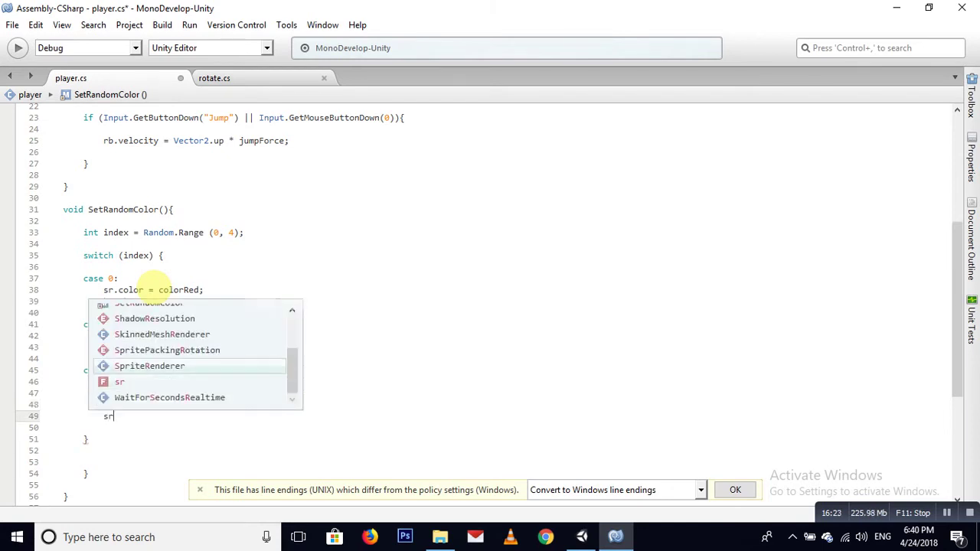
{"action": "key", "text": "Escape"}
{"action": "key", "text": "Up"}
{"action": "key", "text": "Up"}
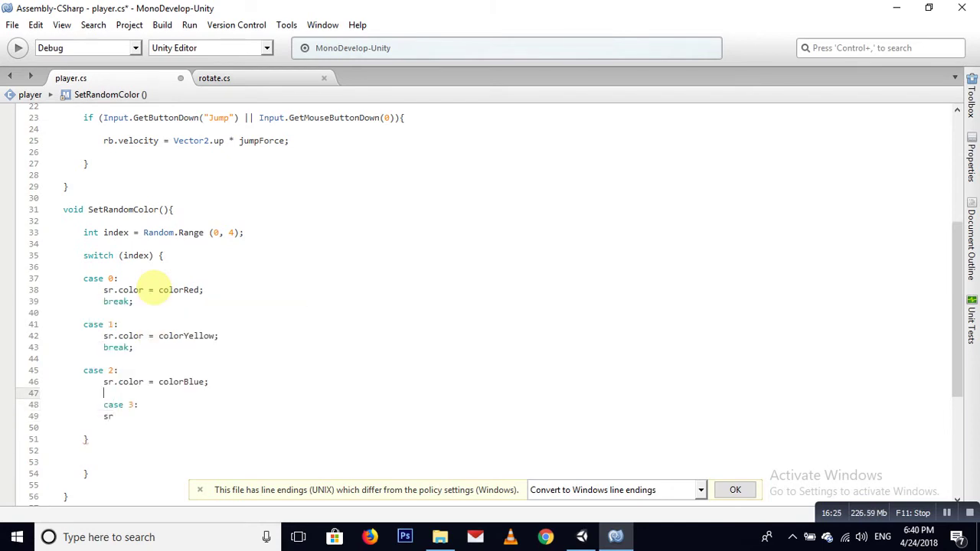
{"action": "type", "text": "break"}
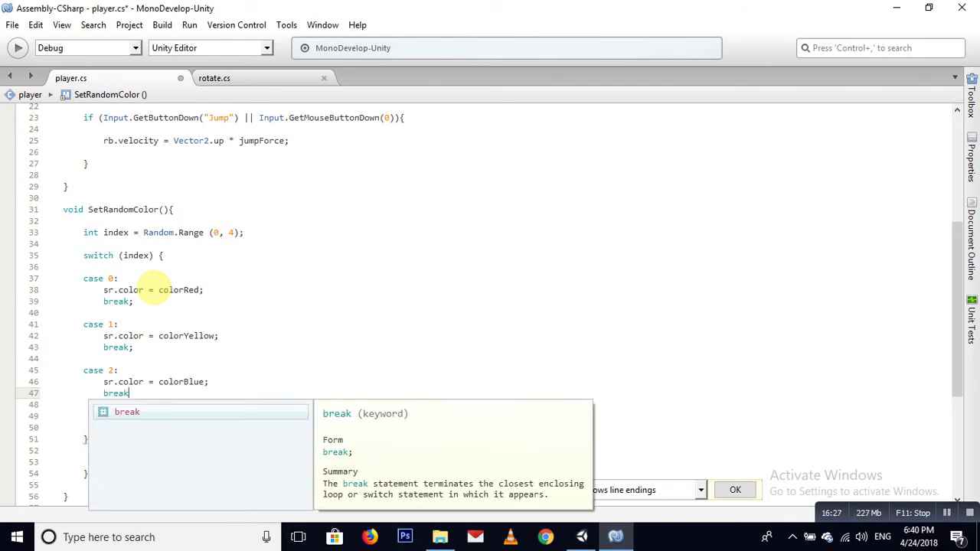
{"action": "key", "text": "Escape"}
{"action": "type", "text": "sr"}
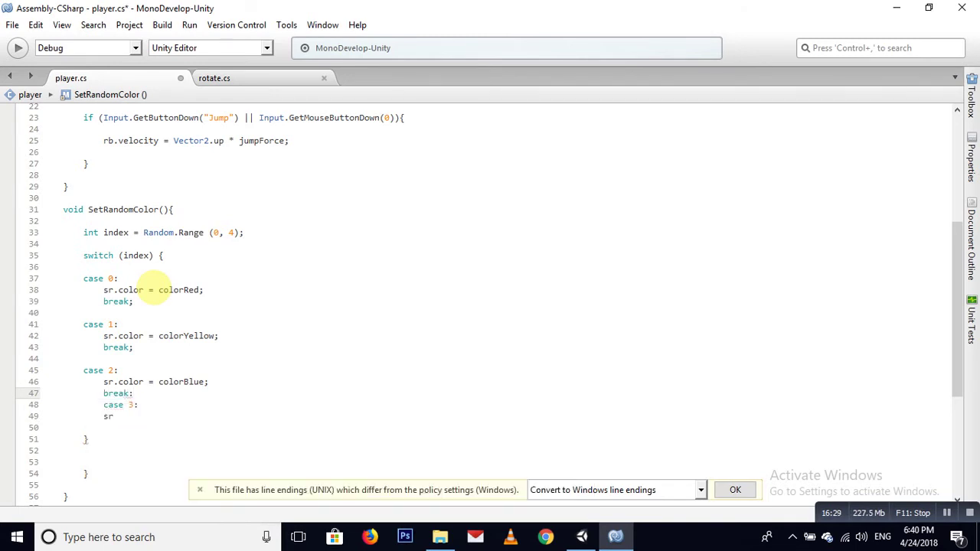
{"action": "key", "text": "Return"}
- Give case 3 the assignment sr.color = colorGreen and save player.cs
{"action": "key", "text": "Down"}
{"action": "key", "text": "Down"}
{"action": "key", "text": "End"}
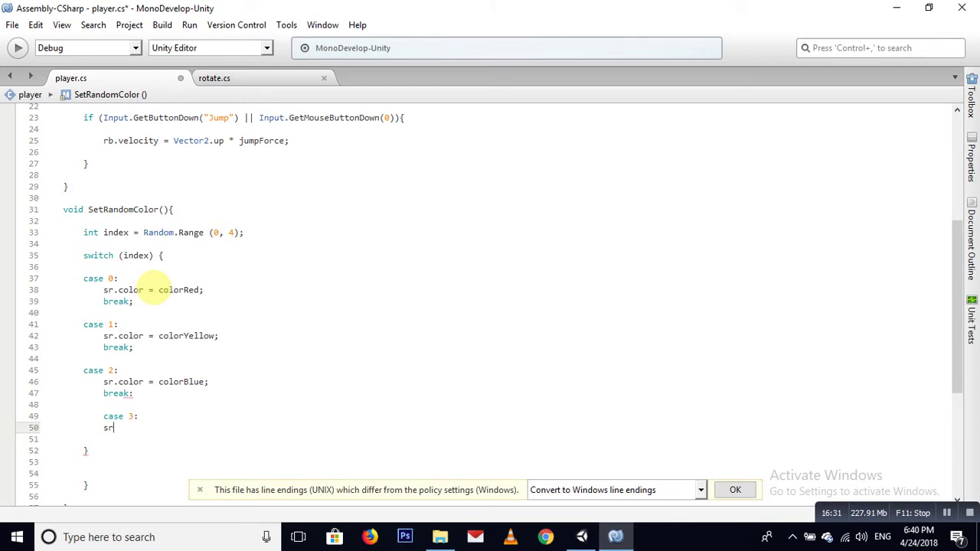
{"action": "type", "text": "."}
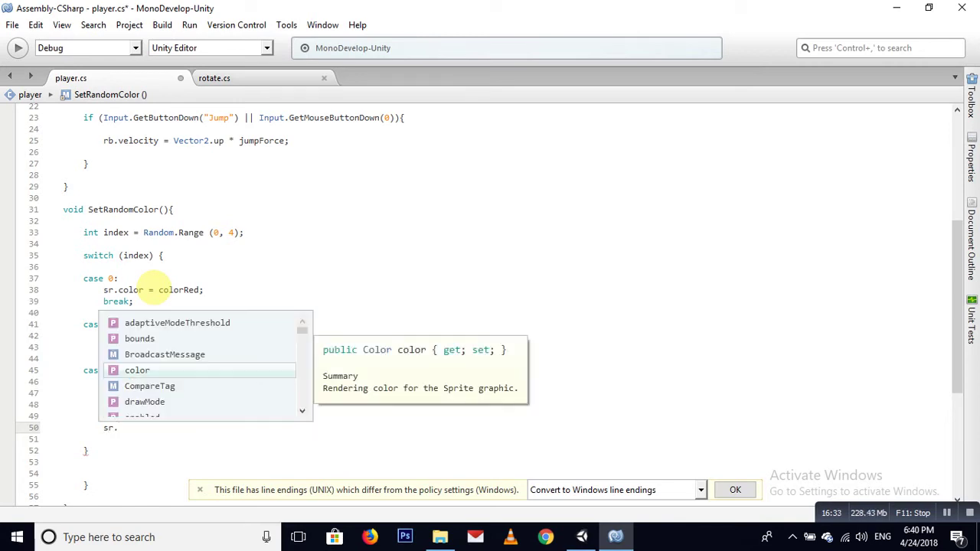
{"action": "key", "text": "Return"}
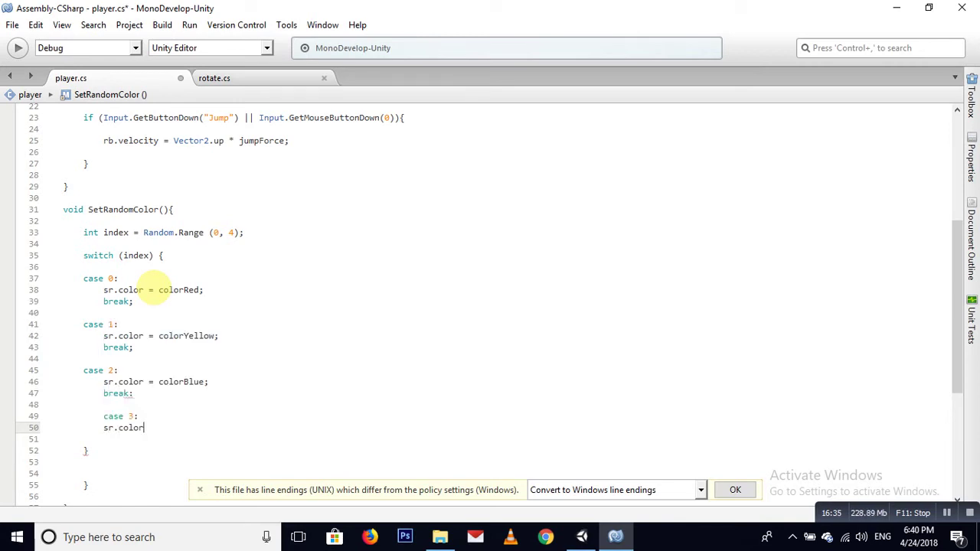
{"action": "type", "text": " = "}
{"action": "type", "text": "color"}
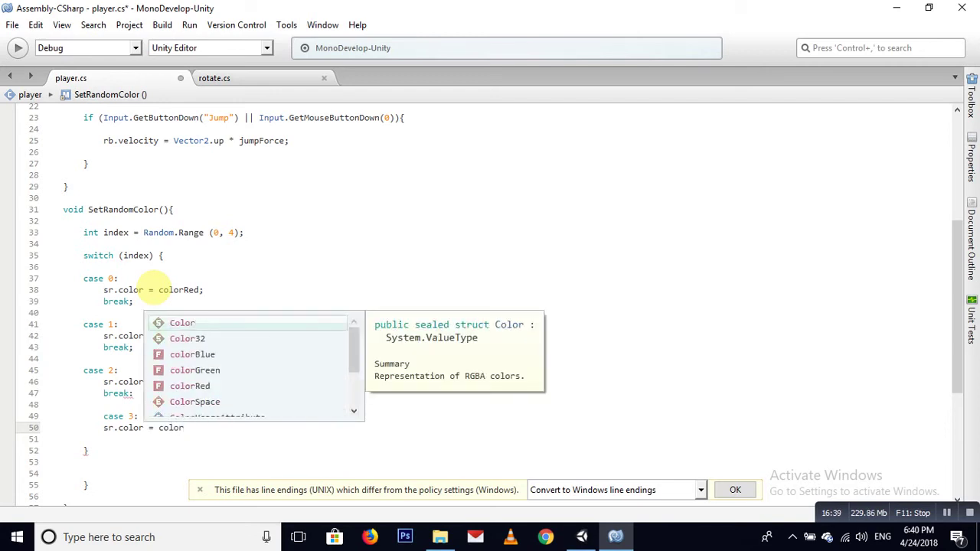
{"action": "type", "text": "Gre"}
{"action": "key", "text": "Return"}
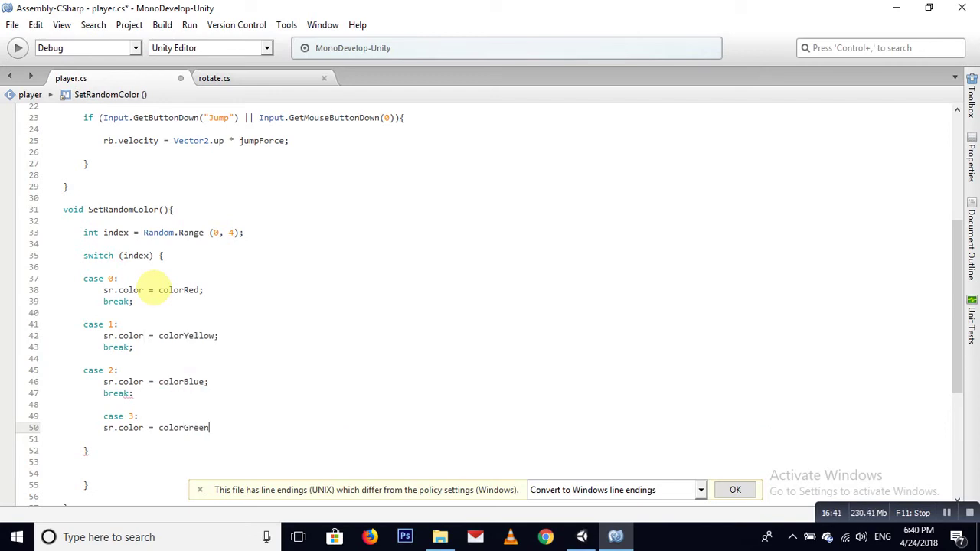
{"action": "type", "text": ";"}
{"action": "key", "text": "ctrl+s"}
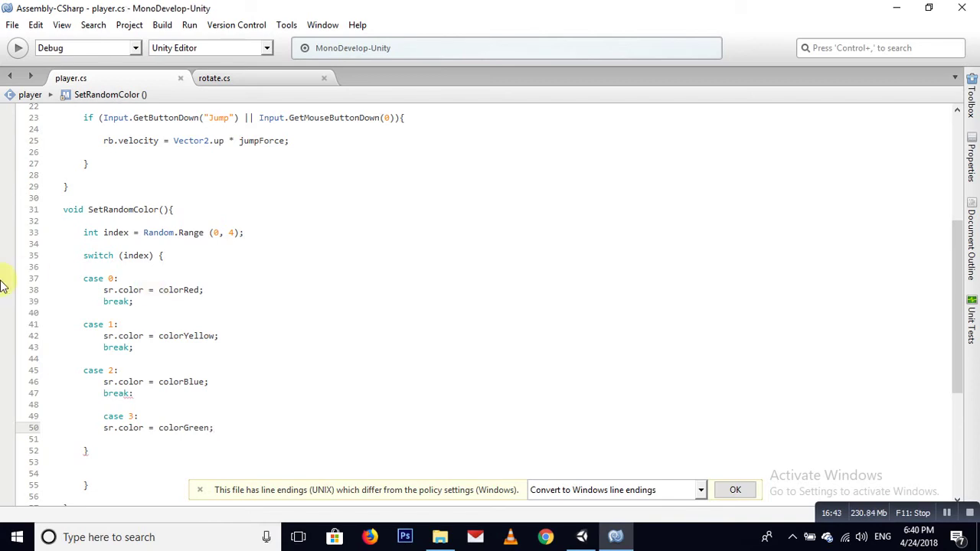
- Align case 3 with the other cases, add break; after colorGreen, and save
{"action": "left_click", "coordinate": [75, 416]}
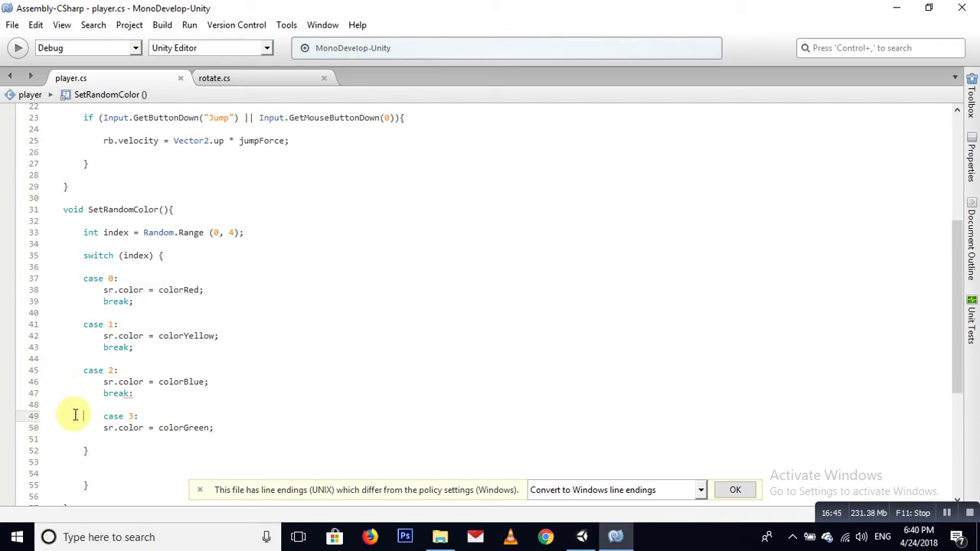
{"action": "key", "text": "Delete"}
{"action": "left_click", "coordinate": [117, 443]}
{"action": "type", "text": "b"}
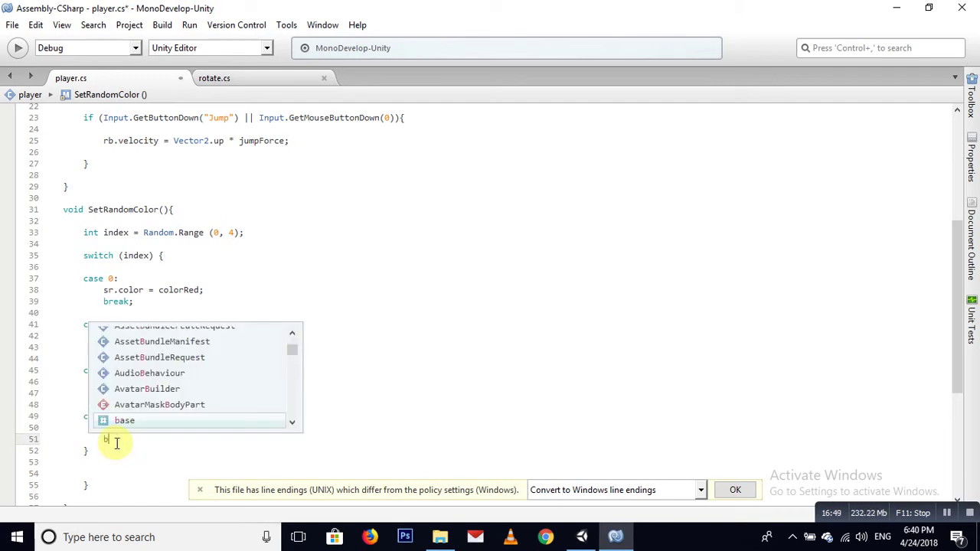
{"action": "type", "text": "reak;"}
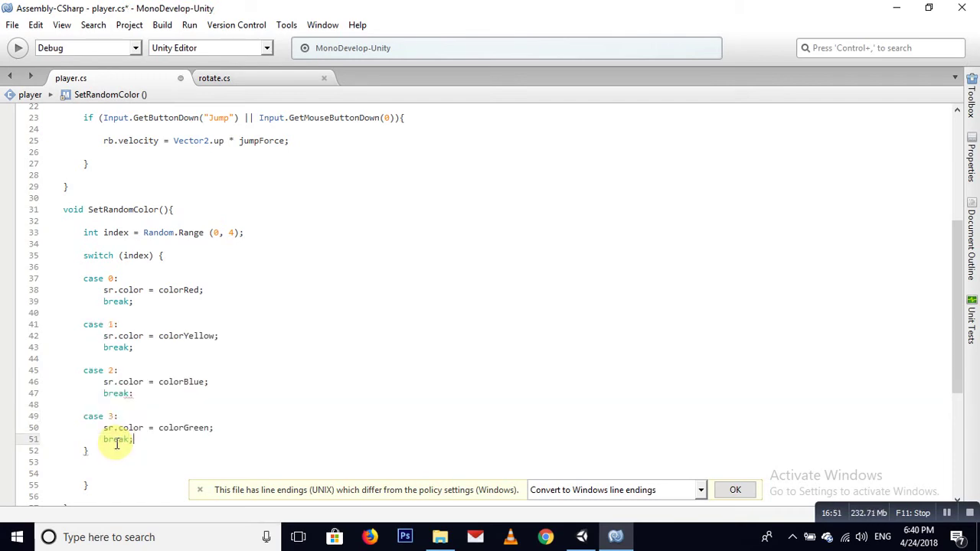
{"action": "key", "text": "ctrl+s"}
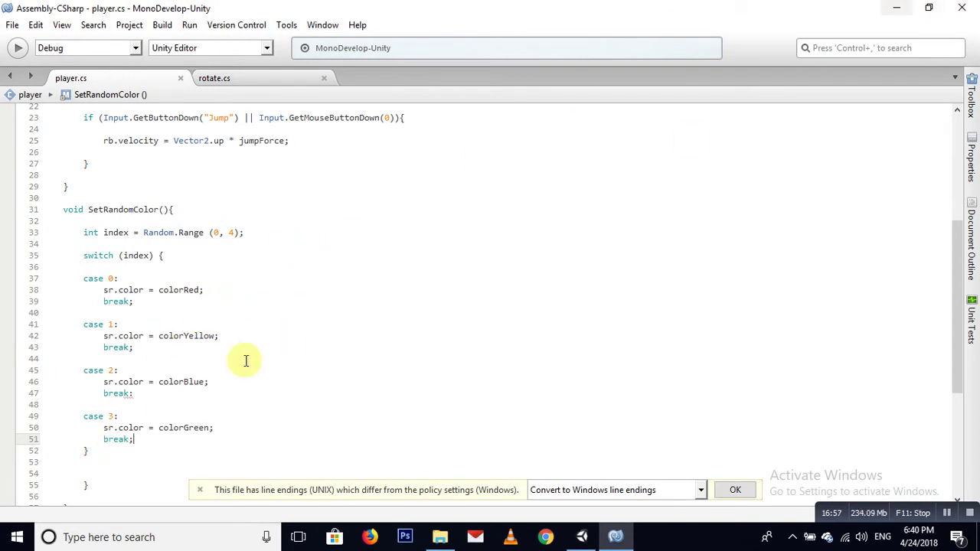
{"action": "scroll", "coordinate": [247, 361], "scroll_direction": "up", "scroll_amount": 5}
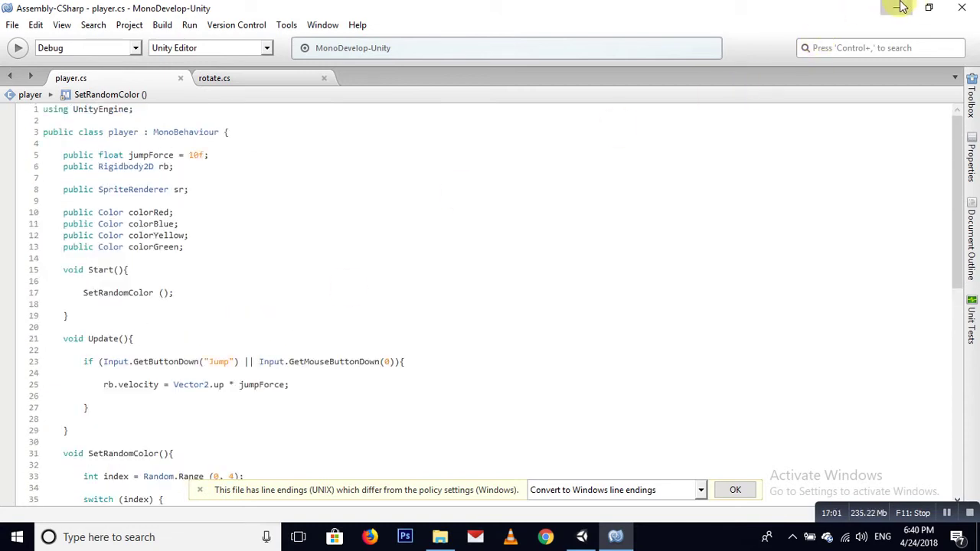
{"action": "left_click", "coordinate": [896, 7]}
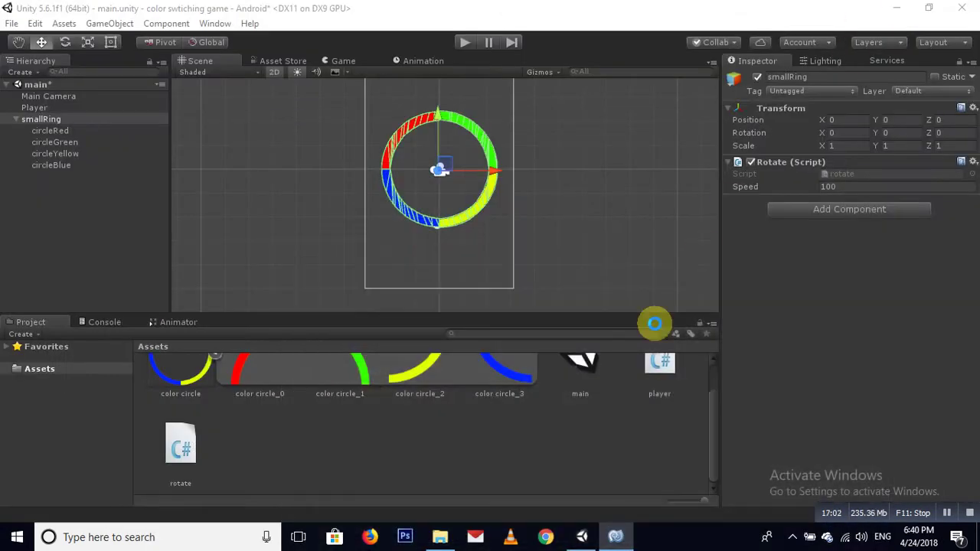
{"action": "left_click", "coordinate": [34, 107]}
{"action": "scroll", "coordinate": [845, 319], "scroll_direction": "down", "scroll_amount": 5}
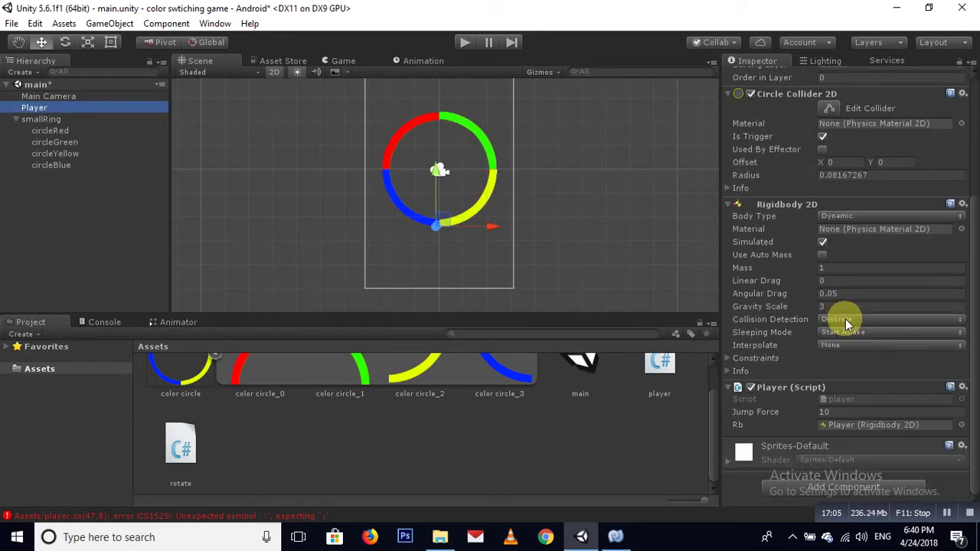
{"action": "scroll", "coordinate": [846, 319], "scroll_direction": "up", "scroll_amount": 3}
{"action": "scroll", "coordinate": [846, 319], "scroll_direction": "down", "scroll_amount": 3}
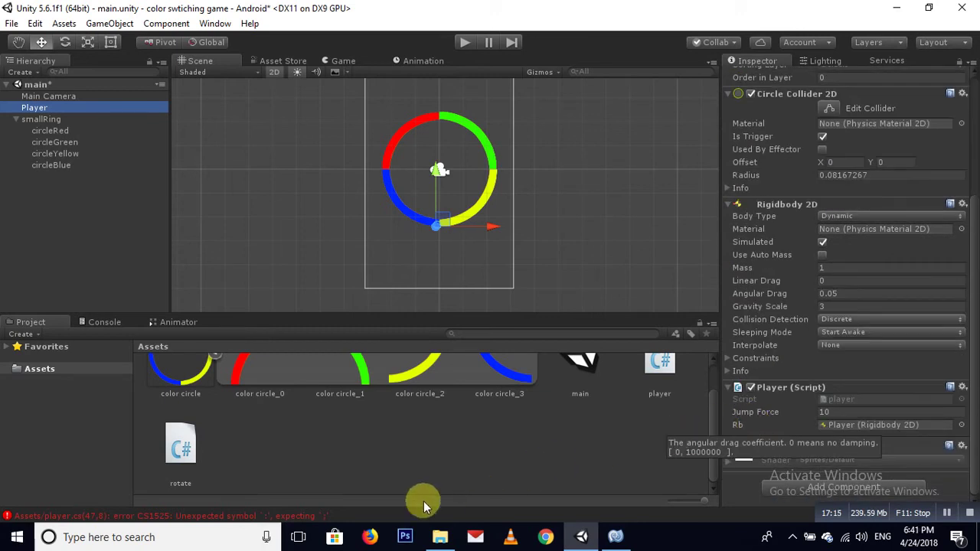
{"action": "left_click", "coordinate": [615, 537]}
{"action": "scroll", "coordinate": [251, 424], "scroll_direction": "down", "scroll_amount": 12}
- Delete the semicolon after break on line 47 and save player.cs
{"action": "scroll", "coordinate": [250, 421], "scroll_direction": "down", "scroll_amount": 2}
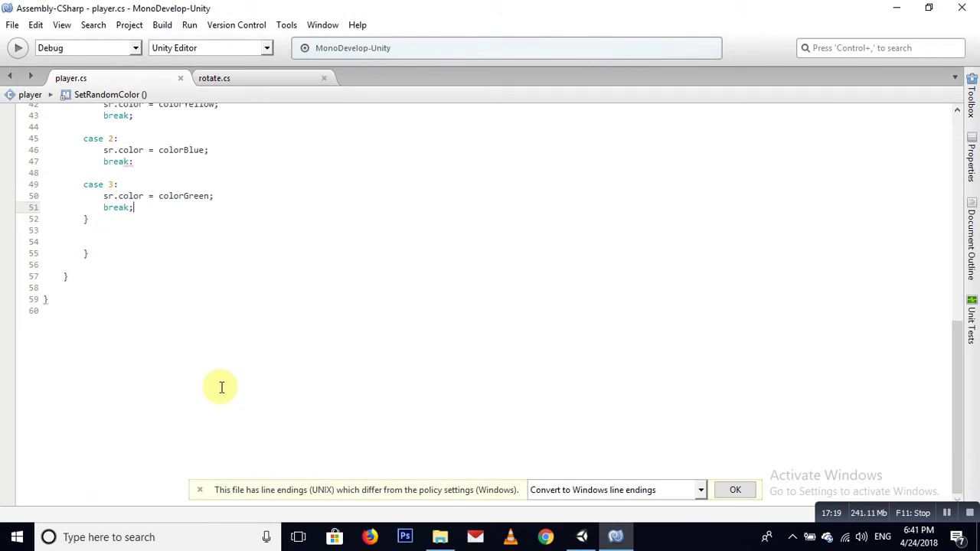
{"action": "scroll", "coordinate": [221, 387], "scroll_direction": "up", "scroll_amount": 3}
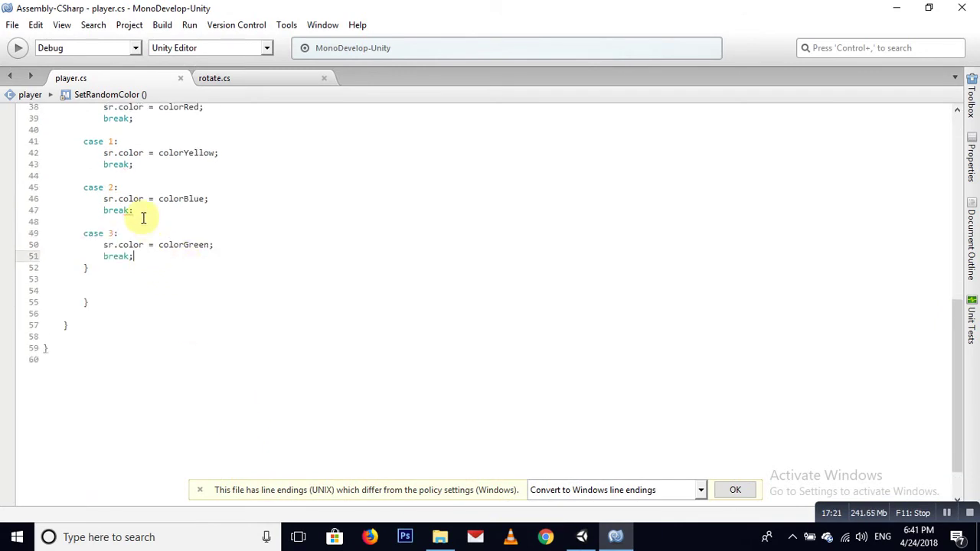
{"action": "left_click", "coordinate": [141, 214]}
{"action": "key", "text": "BackSpace"}
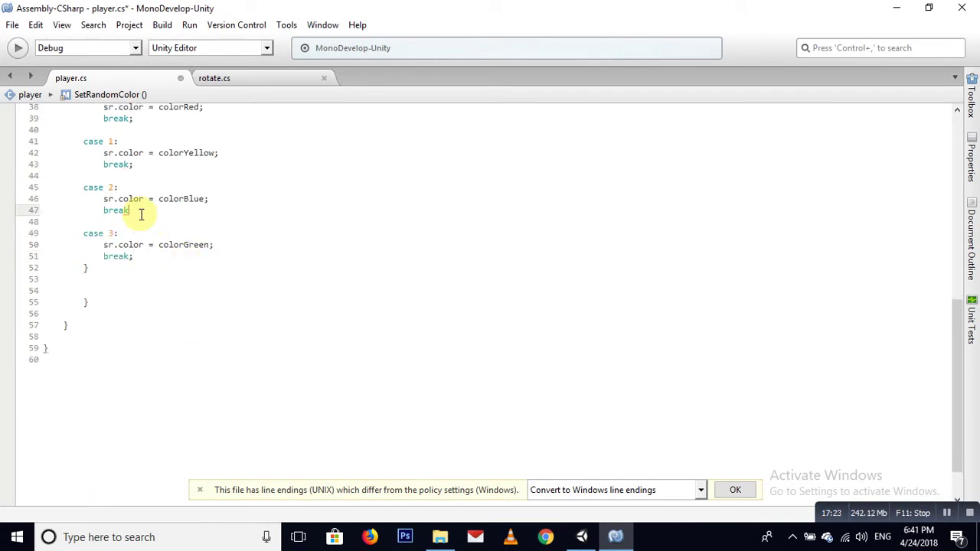
{"action": "key", "text": "ctrl+s"}
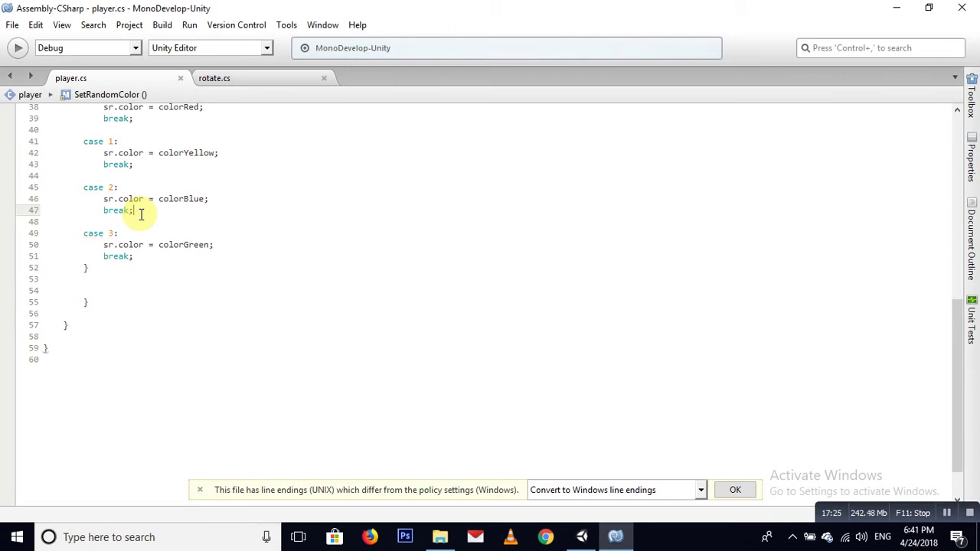
- Check Unity briefly, then delete the stray closing brace on line 59
{"action": "left_click", "coordinate": [897, 8]}
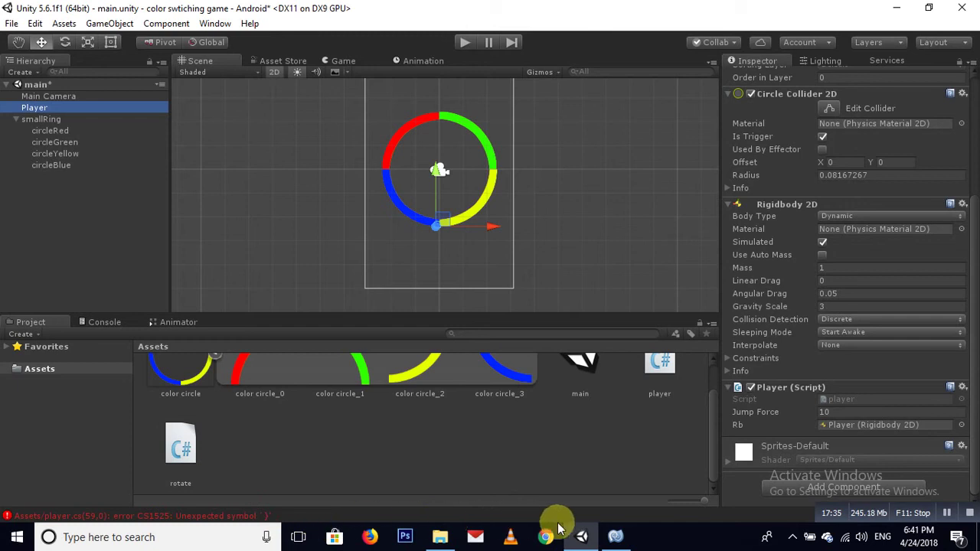
{"action": "left_click", "coordinate": [618, 537]}
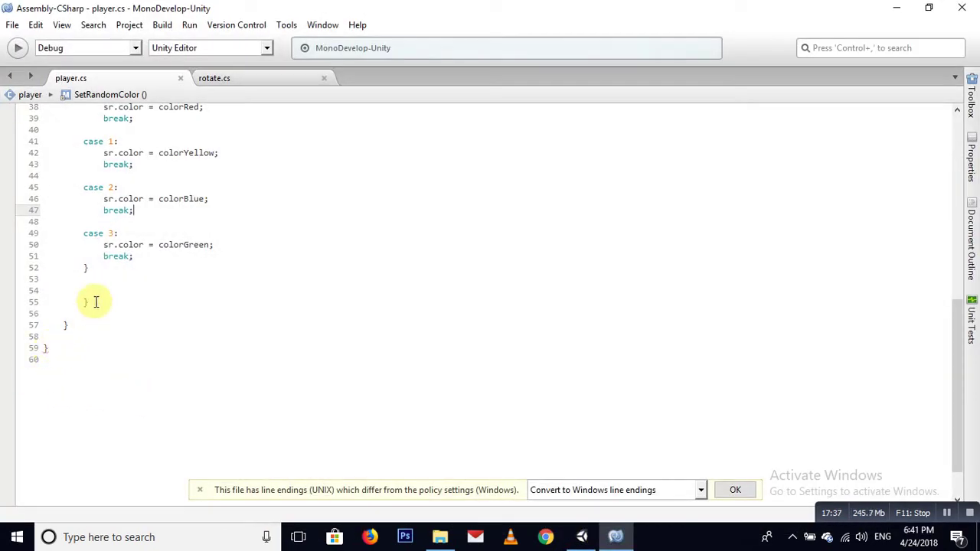
{"action": "left_click", "coordinate": [56, 346]}
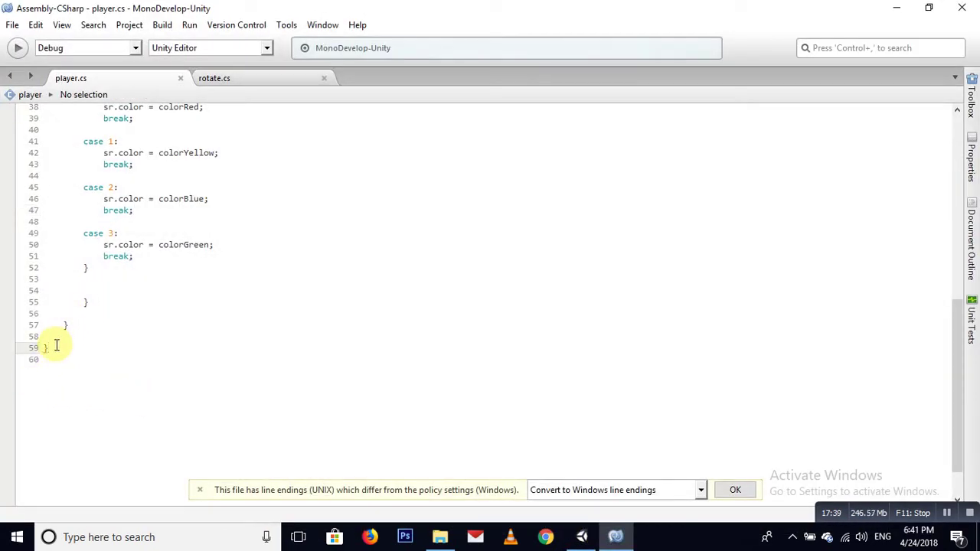
{"action": "key", "text": "BackSpace"}
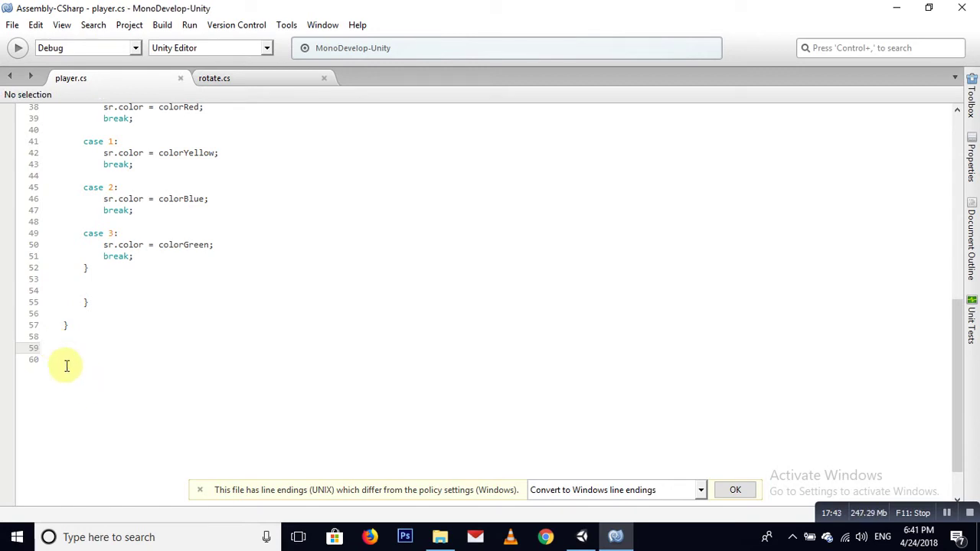
- Return to the Unity editor to confirm the Player script now compiles
{"action": "left_click", "coordinate": [73, 324]}
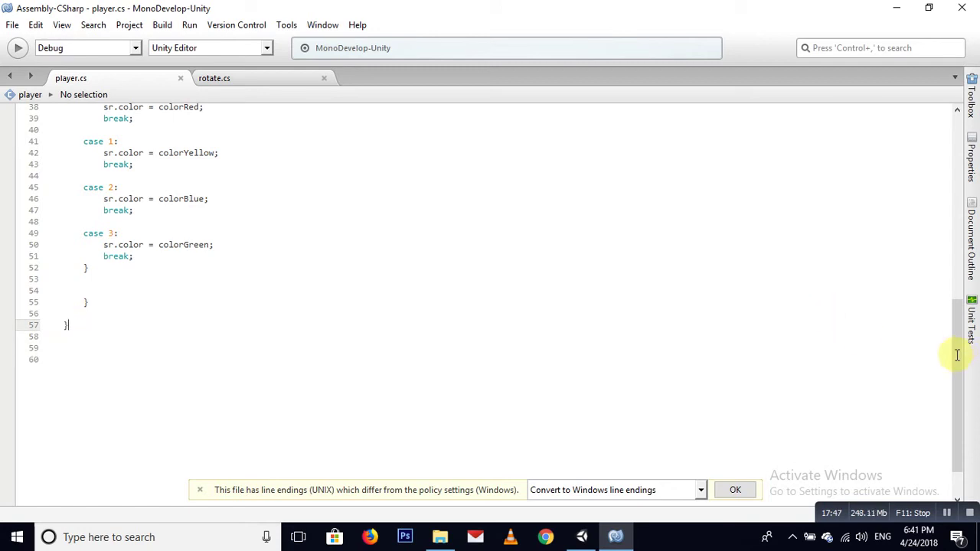
{"action": "left_click_drag", "start_coordinate": [957, 355], "coordinate": [962, 167]}
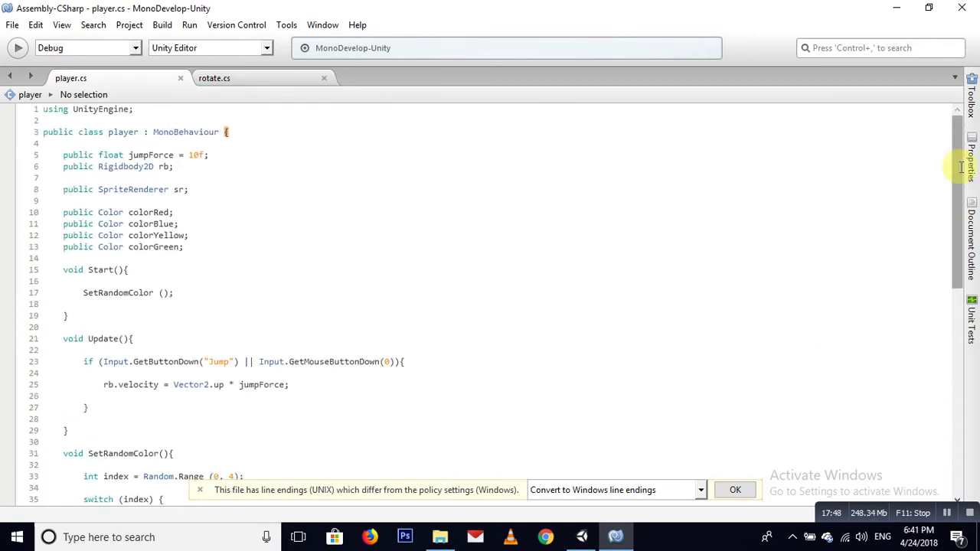
{"action": "left_click", "coordinate": [897, 8]}
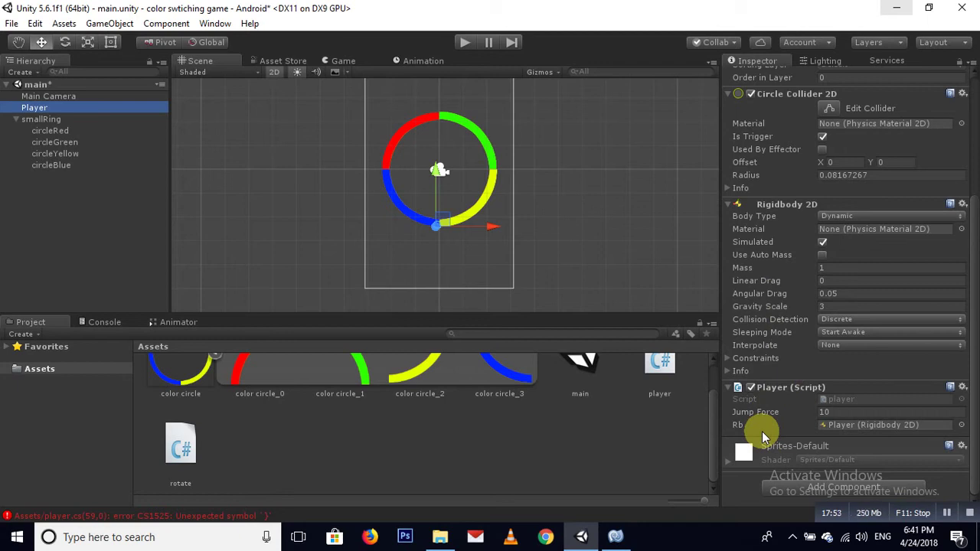
{"action": "left_click", "coordinate": [615, 537]}
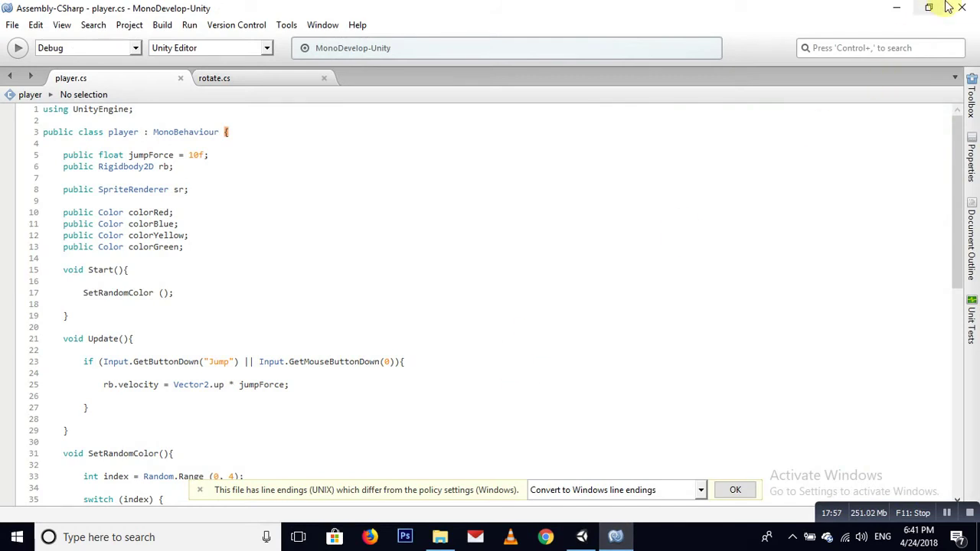
{"action": "left_click", "coordinate": [897, 8]}
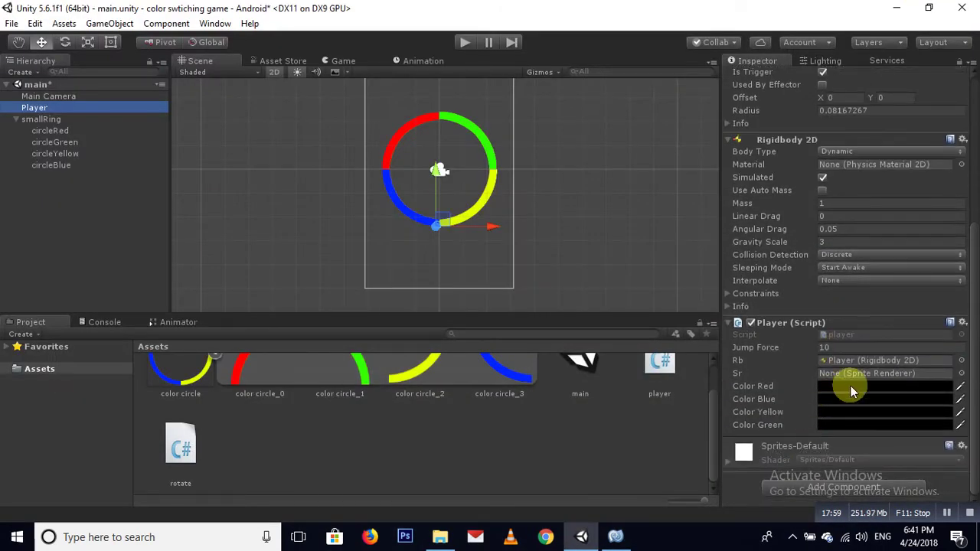
- Eyedrop the ring's red, blue and yellow segments into Color Red, Color Blue and Color Yellow
{"action": "left_click", "coordinate": [959, 386]}
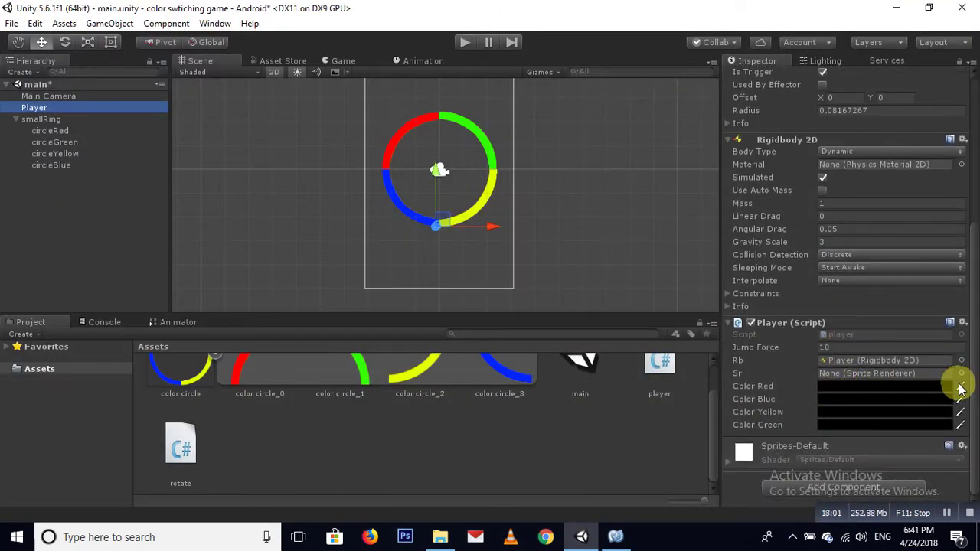
{"action": "left_click", "coordinate": [407, 130]}
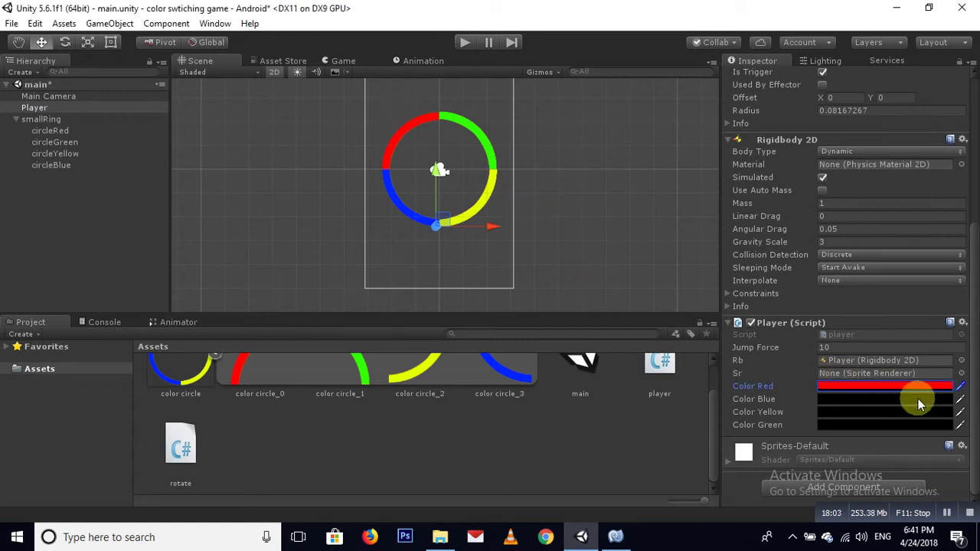
{"action": "left_click", "coordinate": [959, 399]}
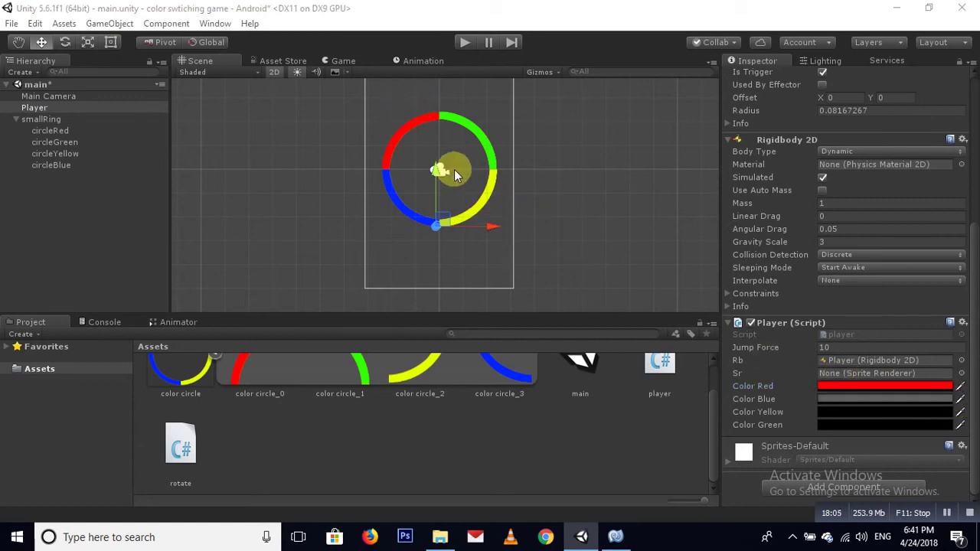
{"action": "left_click", "coordinate": [400, 204]}
{"action": "left_click", "coordinate": [960, 412]}
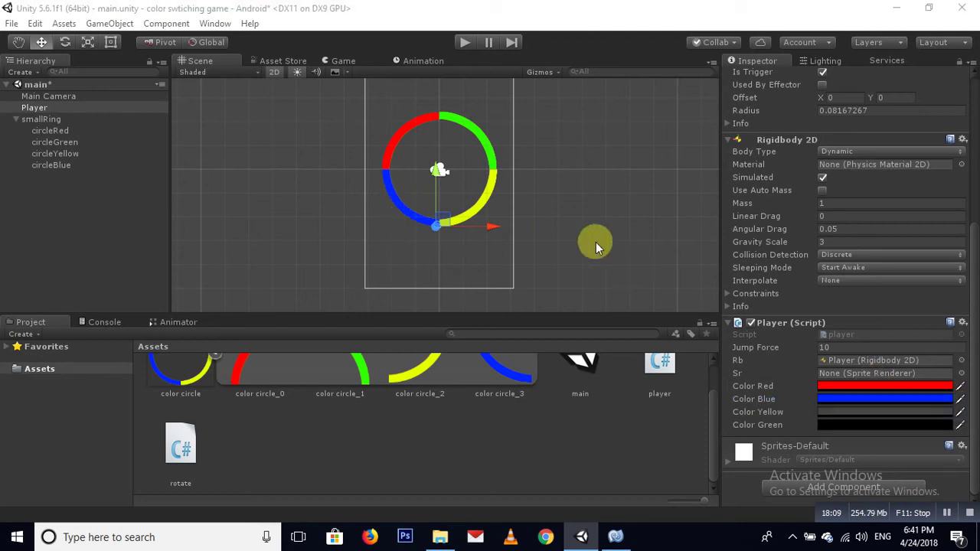
{"action": "left_click", "coordinate": [482, 202]}
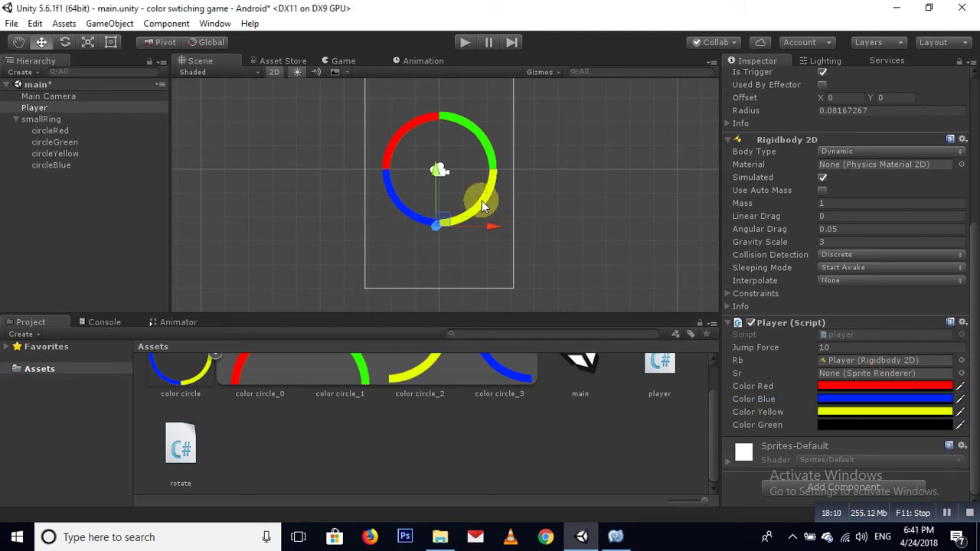
- Sample the green segment into Color Green and link the Player's Sprite Renderer to Sr
{"action": "left_click", "coordinate": [960, 425]}
{"action": "left_click", "coordinate": [489, 155]}
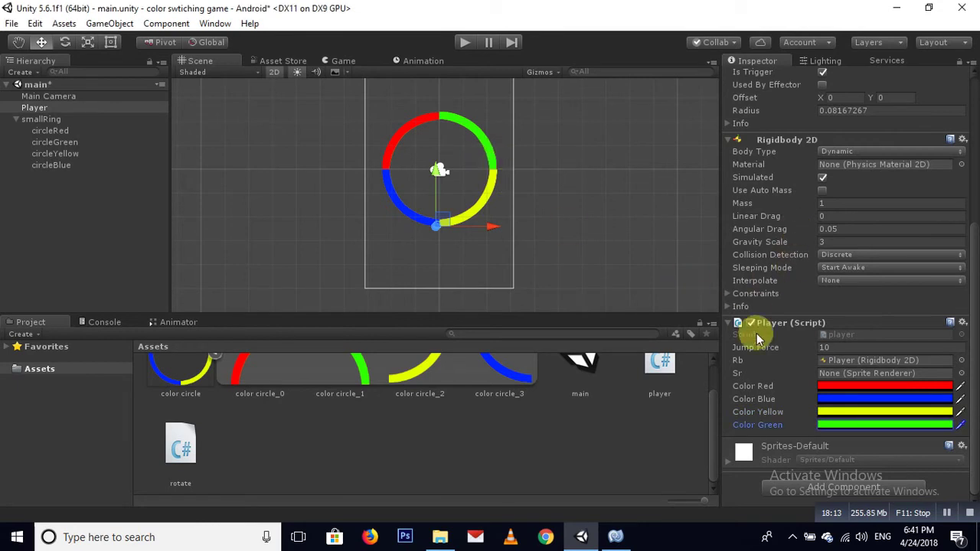
{"action": "left_click", "coordinate": [726, 140]}
{"action": "left_click_drag", "start_coordinate": [747, 92], "coordinate": [837, 374]}
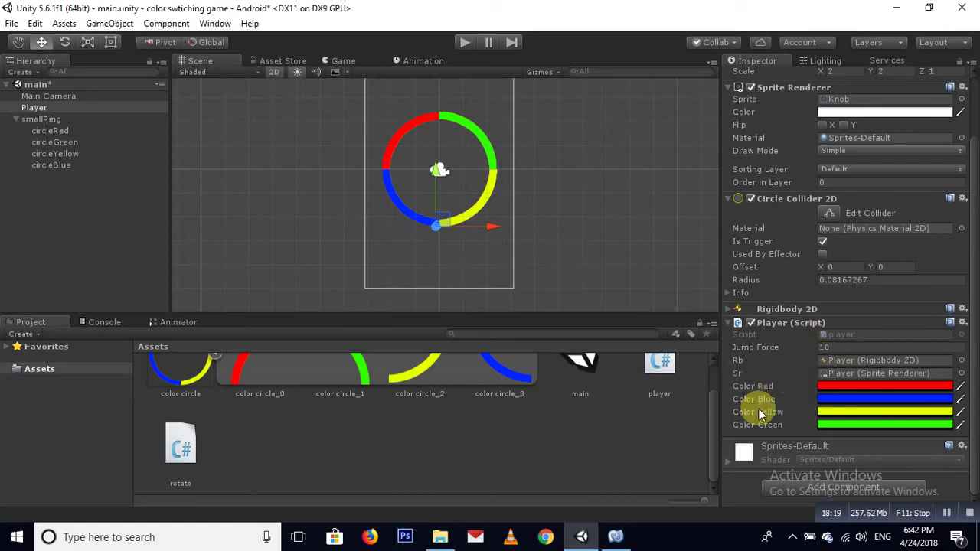
- Raise the alpha of Color Red, Color Blue, Color Yellow and Color Green to 255
{"action": "left_click", "coordinate": [890, 386]}
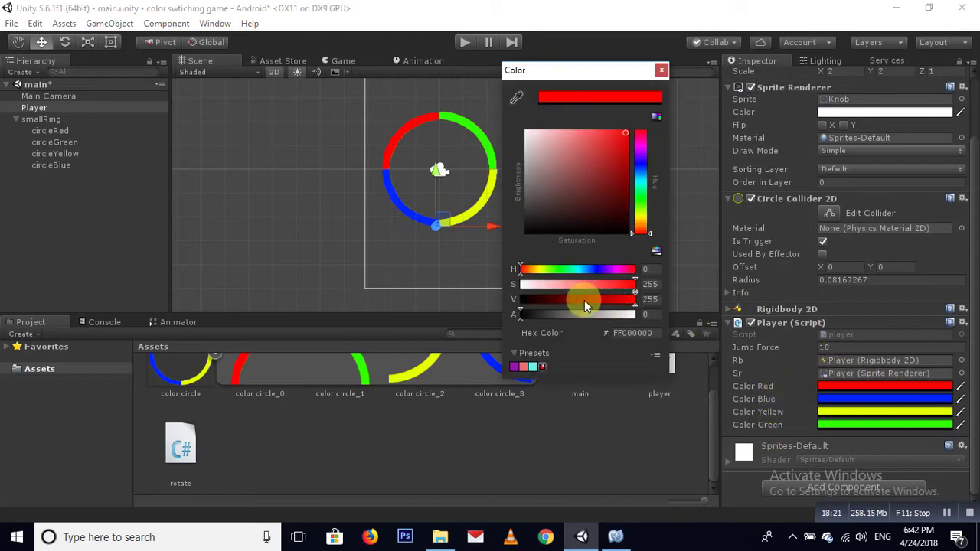
{"action": "left_click_drag", "start_coordinate": [546, 315], "coordinate": [636, 314]}
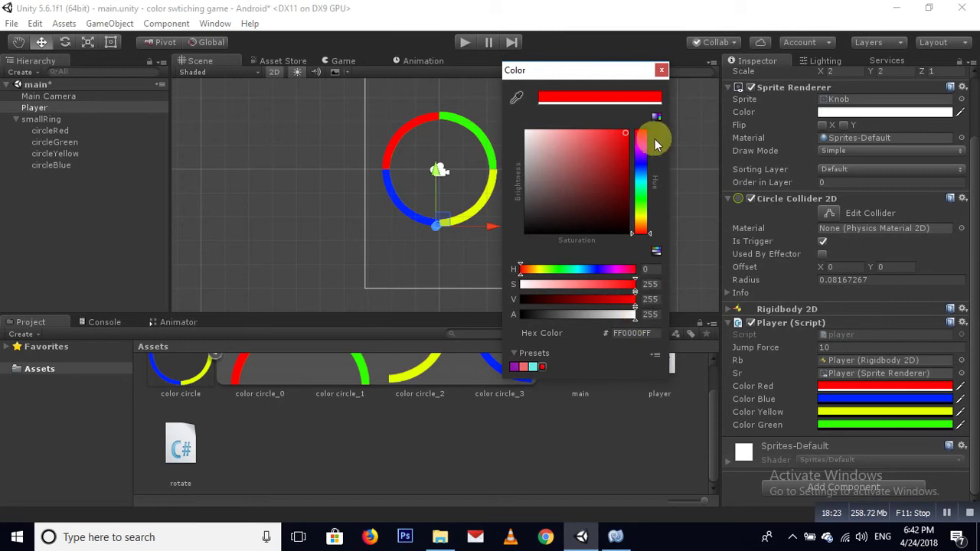
{"action": "left_click", "coordinate": [662, 70]}
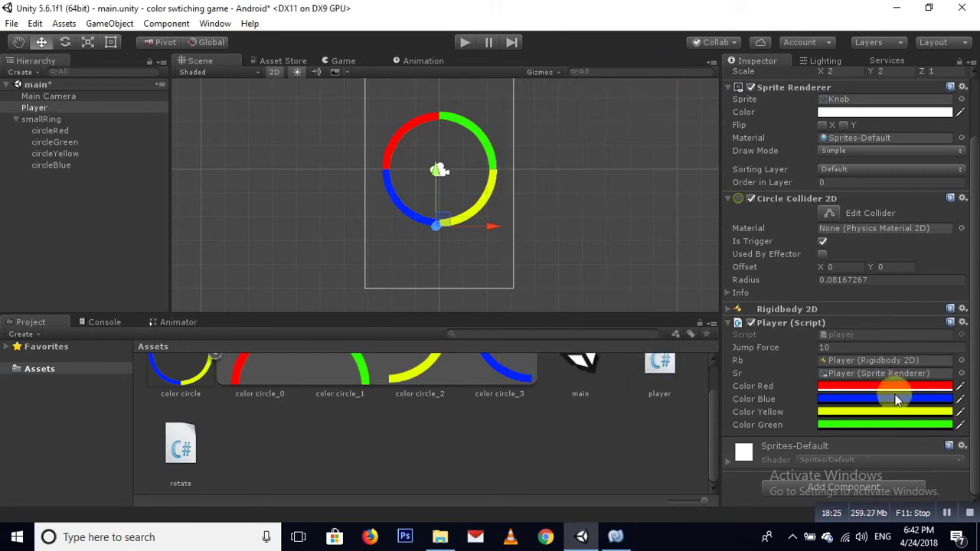
{"action": "left_click", "coordinate": [898, 399]}
{"action": "left_click_drag", "start_coordinate": [628, 315], "coordinate": [635, 314]}
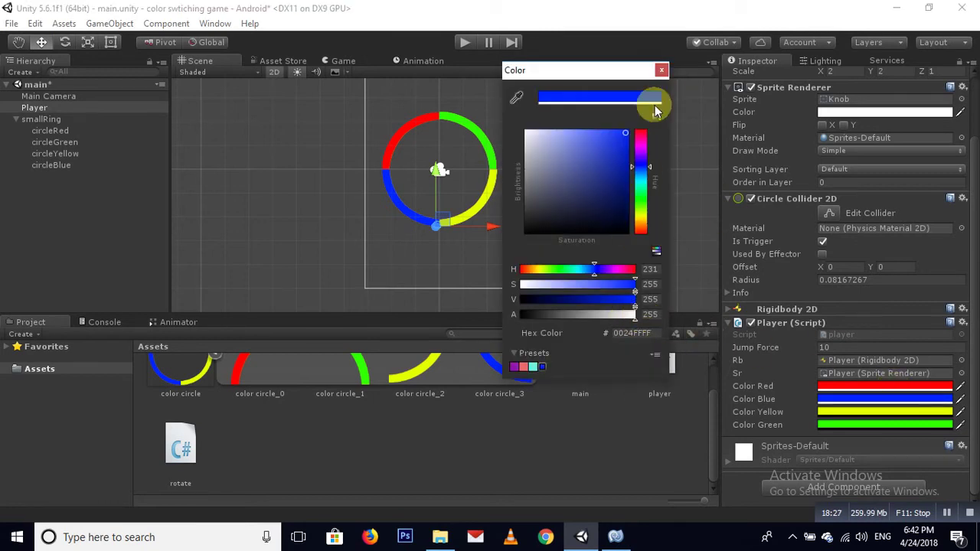
{"action": "left_click", "coordinate": [662, 70]}
{"action": "left_click", "coordinate": [897, 412]}
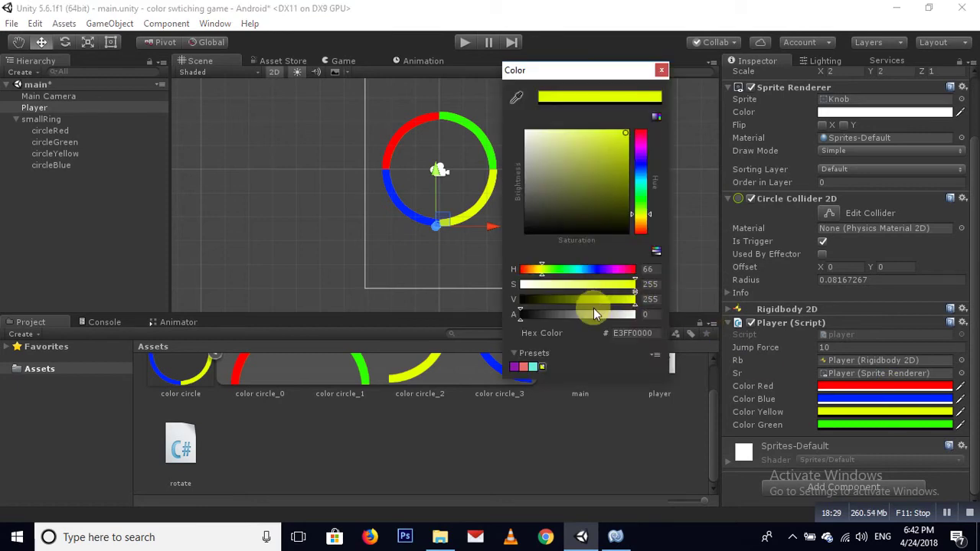
{"action": "left_click_drag", "start_coordinate": [624, 315], "coordinate": [635, 315]}
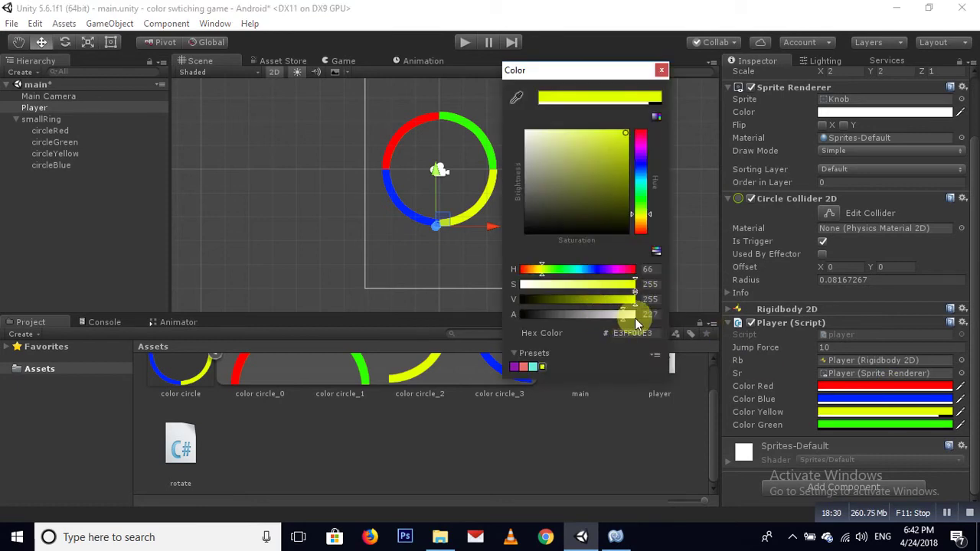
{"action": "left_click", "coordinate": [662, 71]}
{"action": "left_click", "coordinate": [857, 425]}
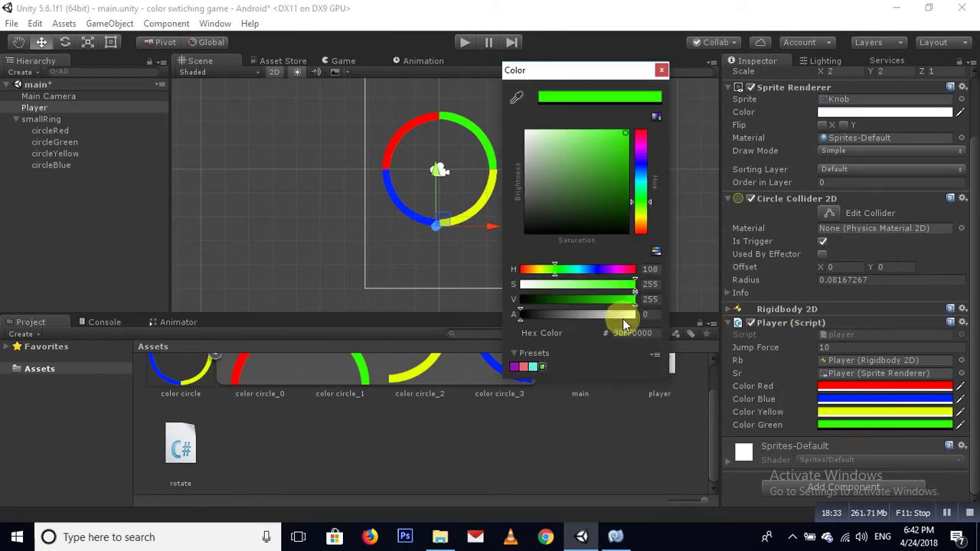
{"action": "left_click_drag", "start_coordinate": [623, 318], "coordinate": [640, 317]}
- Close the Color Green picker and play-test the game, making the ball jump twice
{"action": "left_click", "coordinate": [662, 72]}
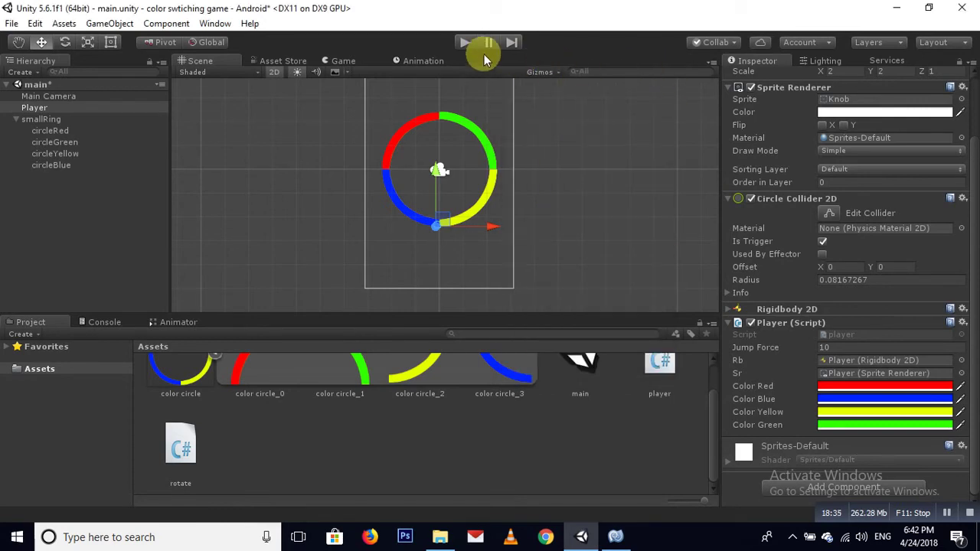
{"action": "left_click", "coordinate": [464, 42]}
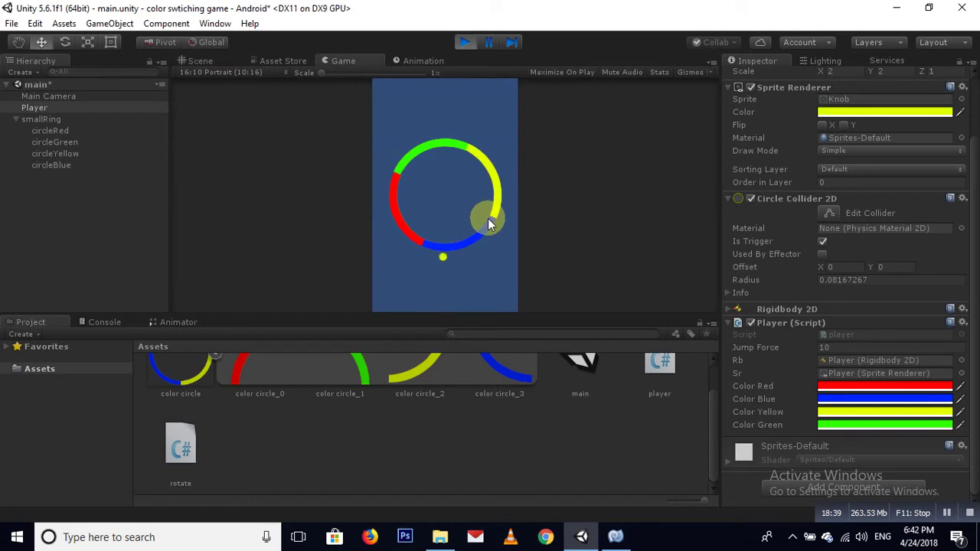
{"action": "left_click", "coordinate": [488, 218]}
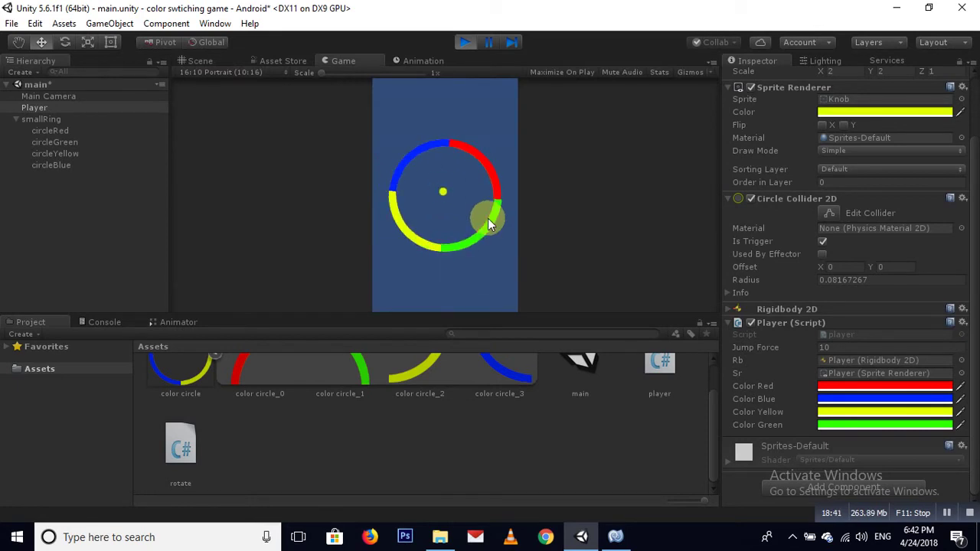
{"action": "left_click", "coordinate": [488, 218]}
{"action": "left_click", "coordinate": [464, 43]}
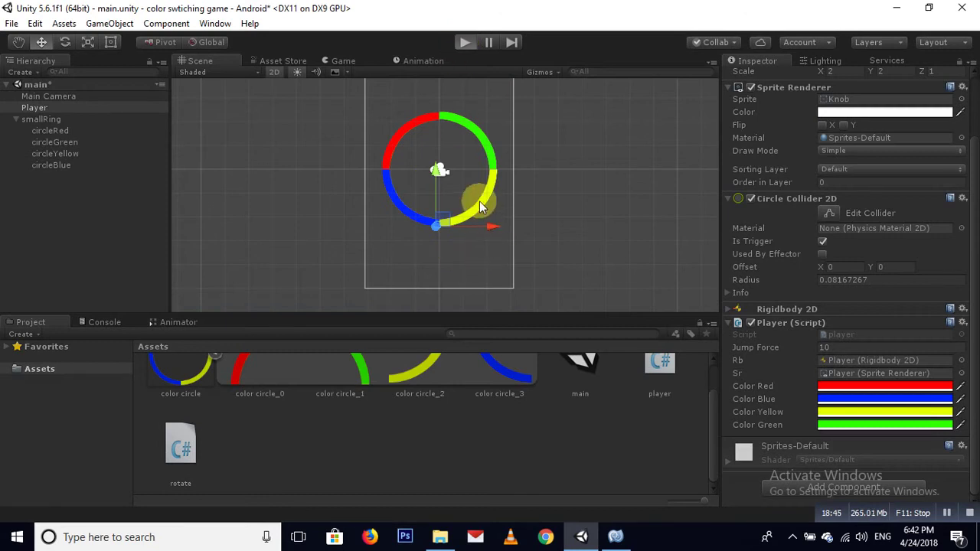
- Replay the game three more times to check the ball gets a random colour each run
{"action": "key", "text": "ctrl+p"}
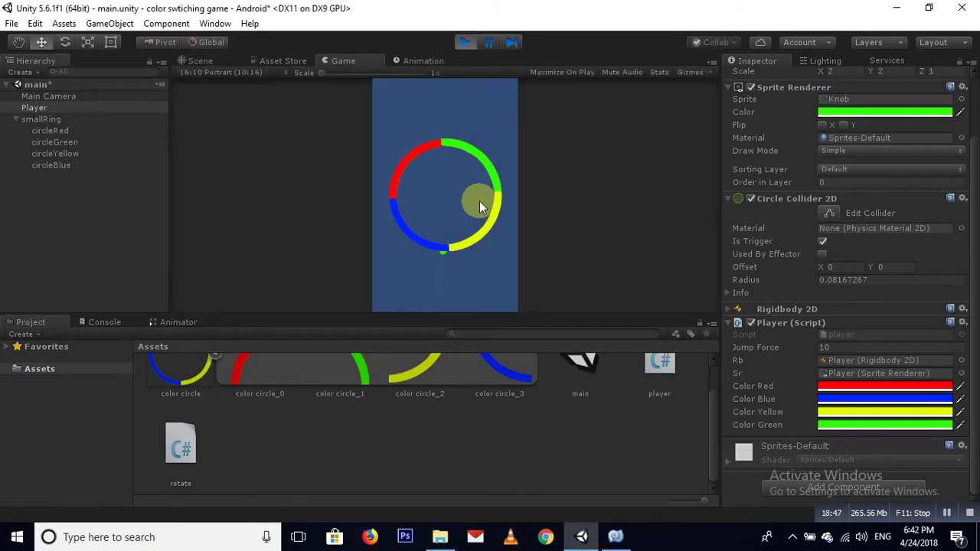
{"action": "left_click", "coordinate": [479, 200]}
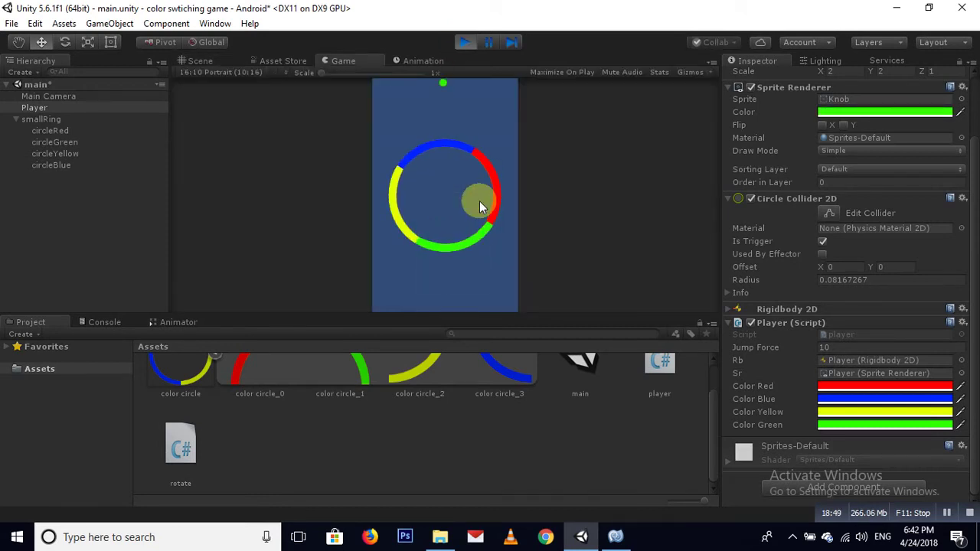
{"action": "left_click", "coordinate": [469, 43]}
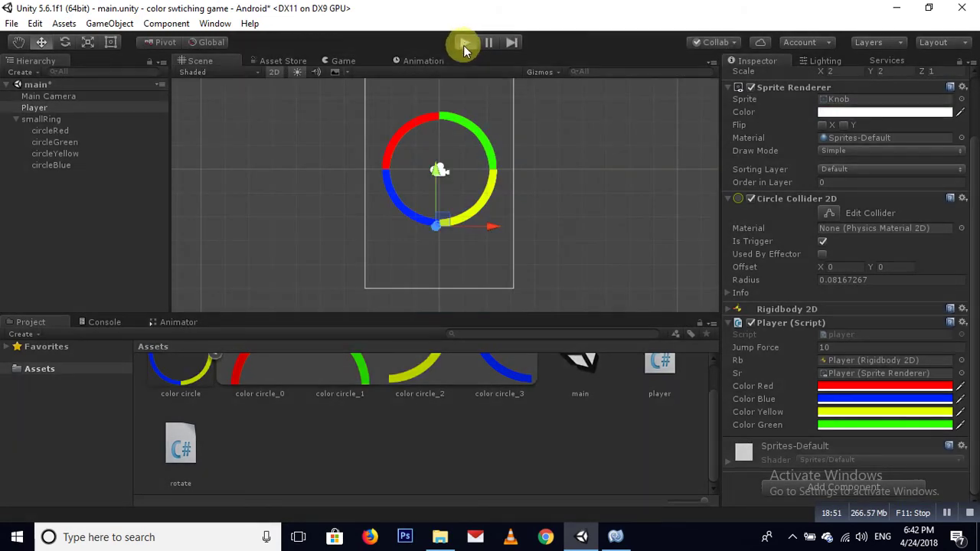
{"action": "key", "text": "ctrl+p"}
{"action": "left_click", "coordinate": [475, 261]}
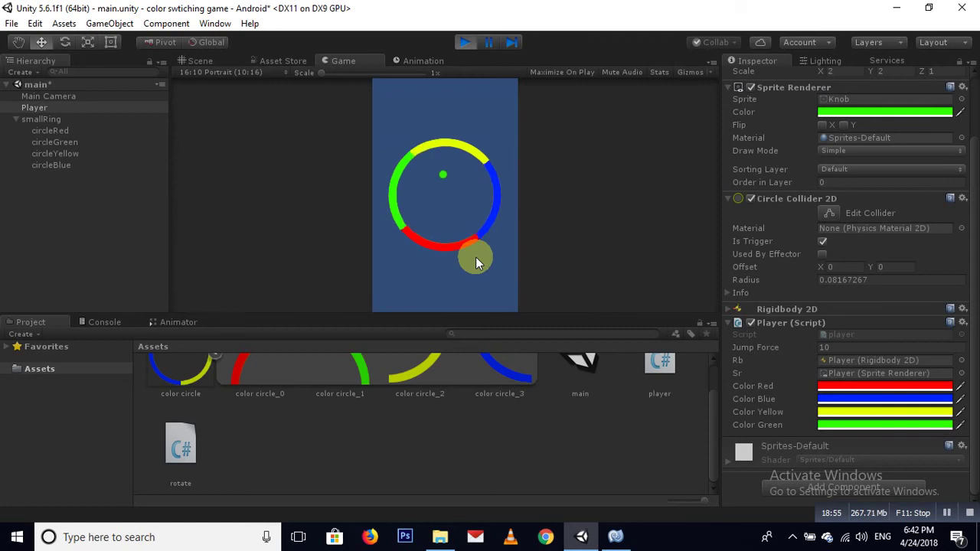
{"action": "left_click", "coordinate": [463, 43]}
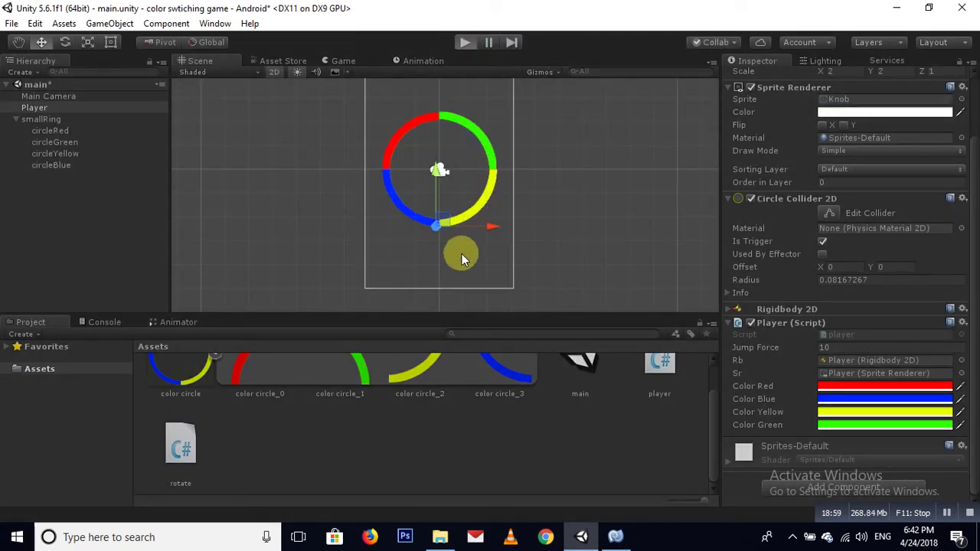
{"action": "key", "text": "ctrl+p"}
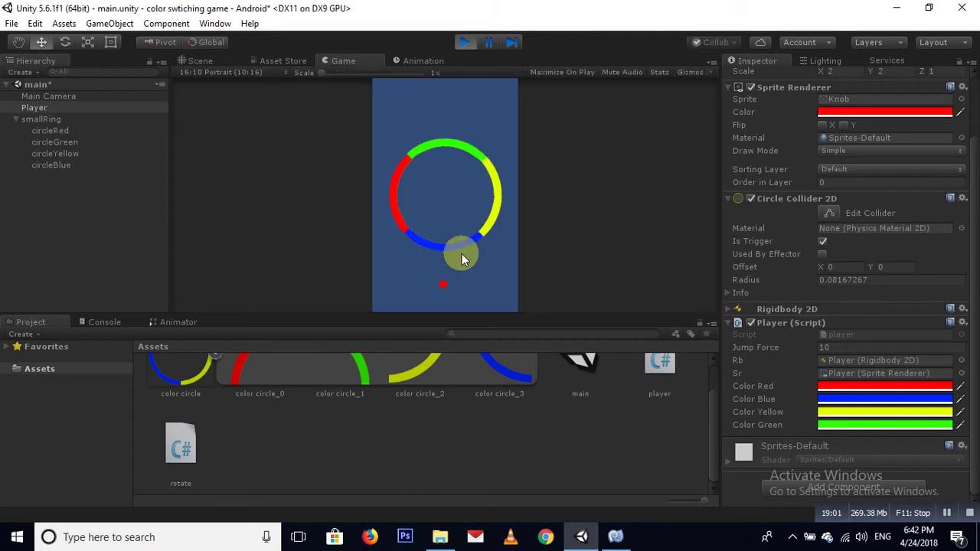
{"action": "left_click", "coordinate": [462, 253]}
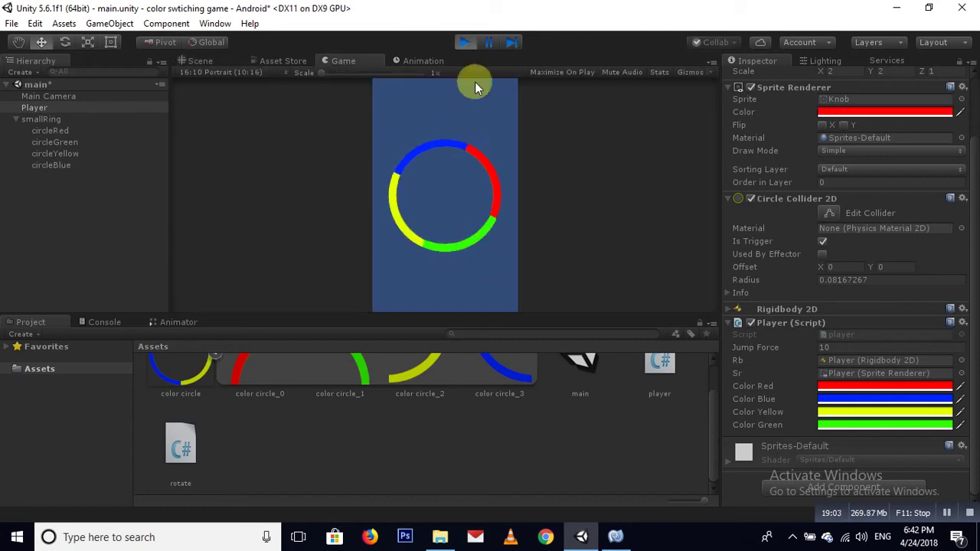
{"action": "left_click", "coordinate": [465, 42]}
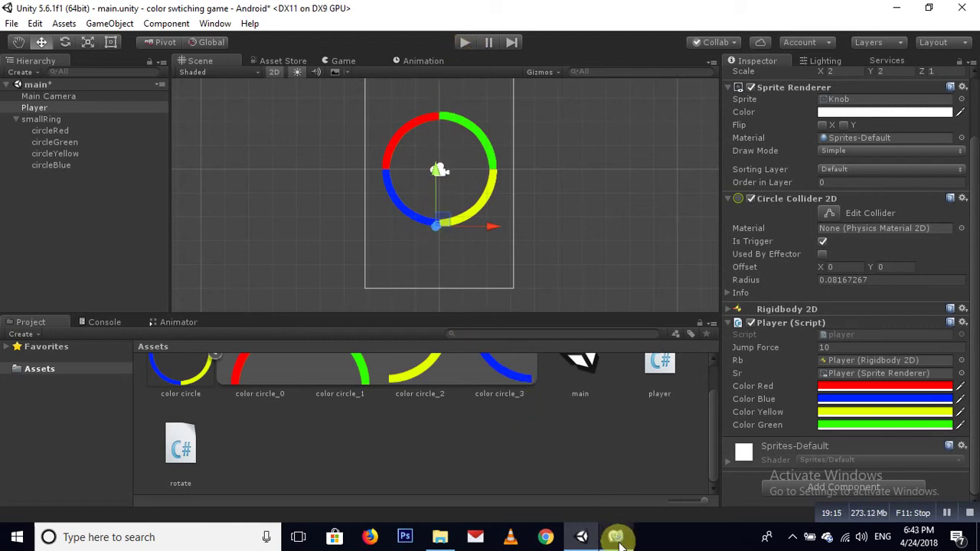
- Check the tags on circleRed, circleGreen, circleYellow and circleBlue, then go back to player.cs
{"action": "left_click", "coordinate": [52, 134]}
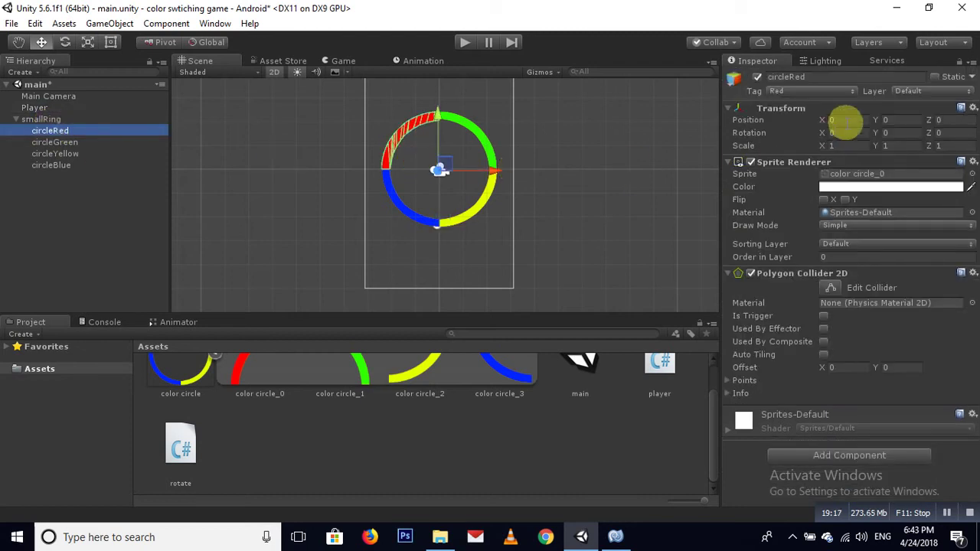
{"action": "left_click", "coordinate": [55, 141]}
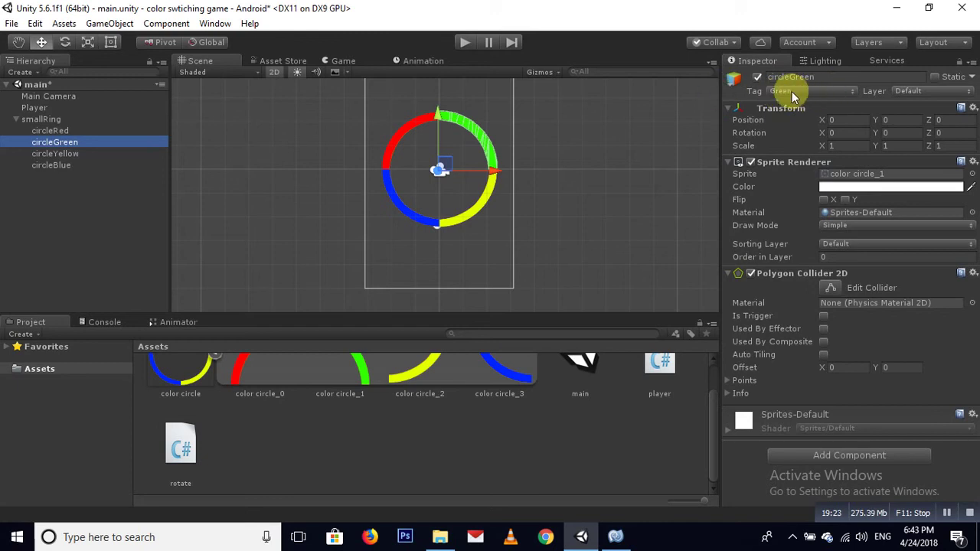
{"action": "left_click", "coordinate": [77, 153]}
{"action": "left_click", "coordinate": [69, 165]}
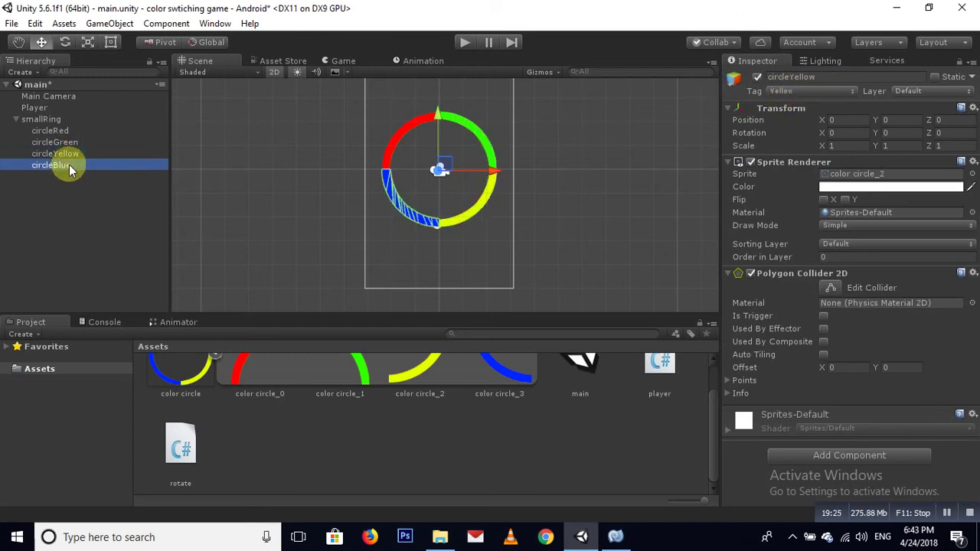
{"action": "left_click", "coordinate": [614, 539]}
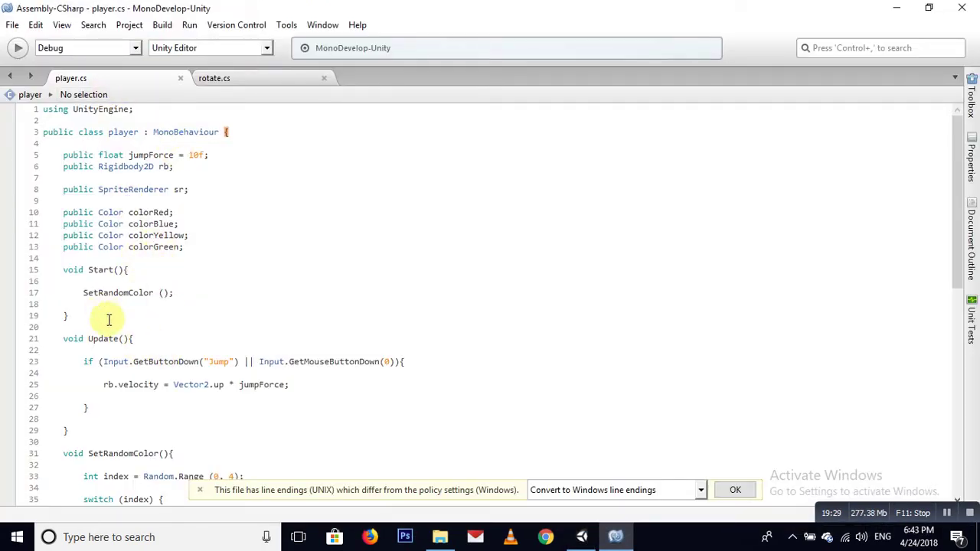
- Insert blank lines below the Update method in player.cs
{"action": "scroll", "coordinate": [121, 378], "scroll_direction": "down", "scroll_amount": 7}
{"action": "scroll", "coordinate": [87, 291], "scroll_direction": "down", "scroll_amount": 4}
{"action": "scroll", "coordinate": [90, 237], "scroll_direction": "up", "scroll_amount": 6}
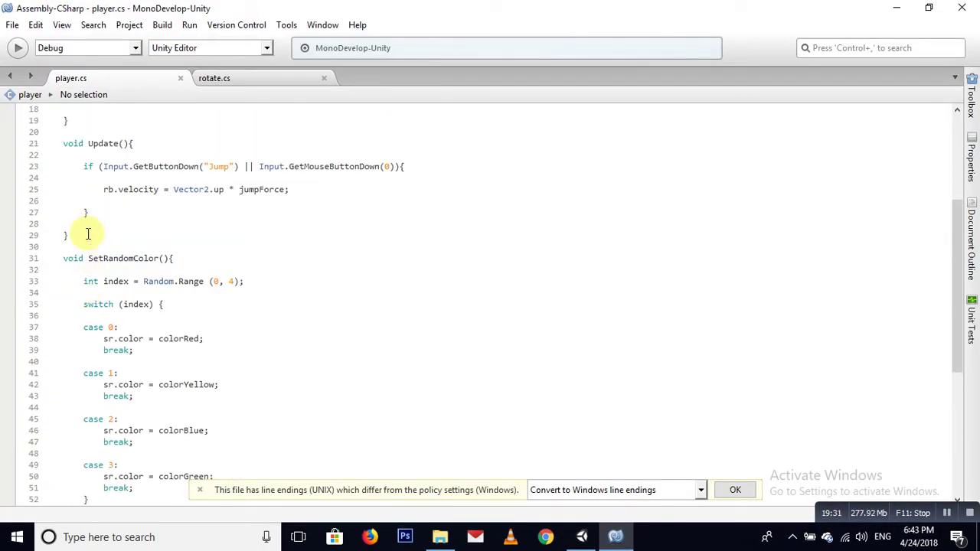
{"action": "left_click", "coordinate": [88, 233]}
{"action": "key", "text": "Return"}
{"action": "key", "text": "Return"}
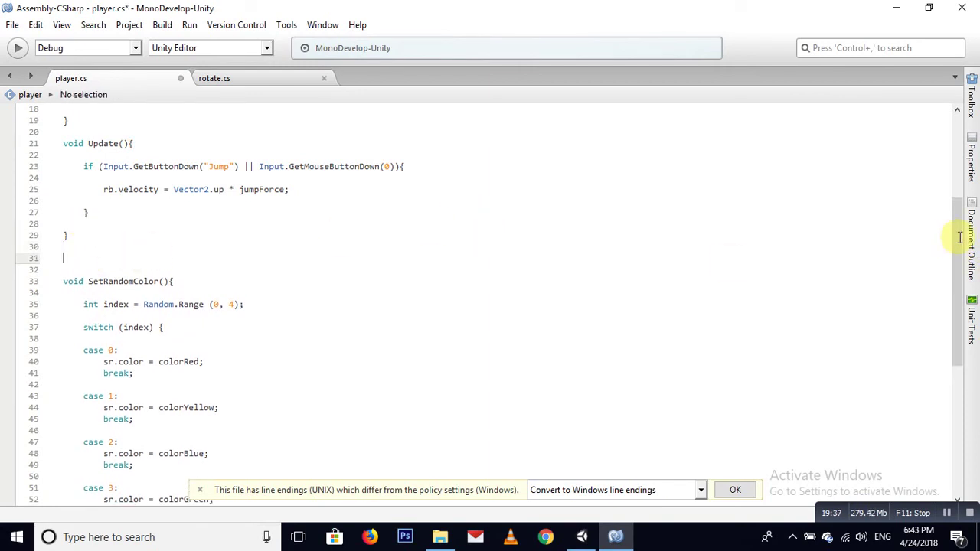
{"action": "left_click_drag", "start_coordinate": [956, 241], "coordinate": [947, 149]}
- Declare public string currentColor under the sr field and save player.cs
{"action": "left_click", "coordinate": [197, 201]}
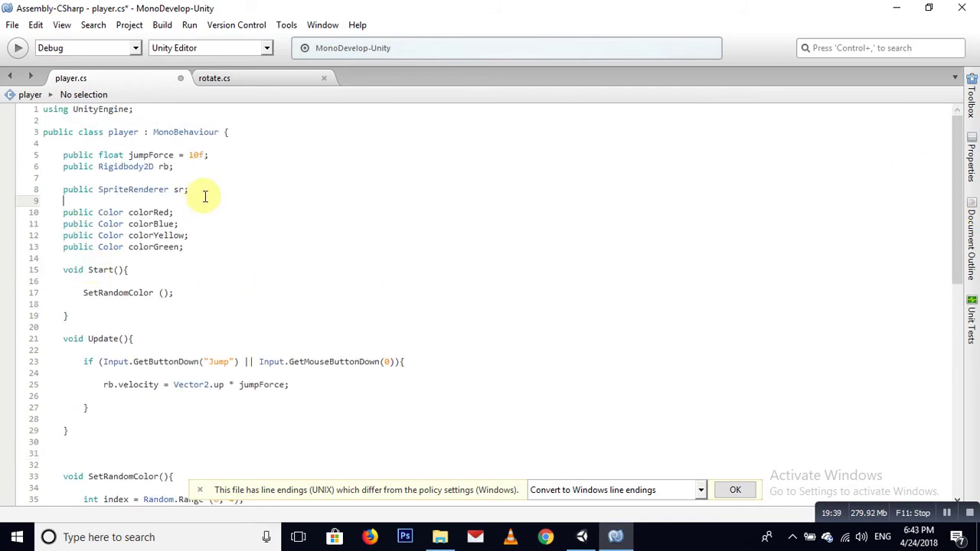
{"action": "key", "text": "Return"}
{"action": "key", "text": "Return"}
{"action": "key", "text": "Up"}
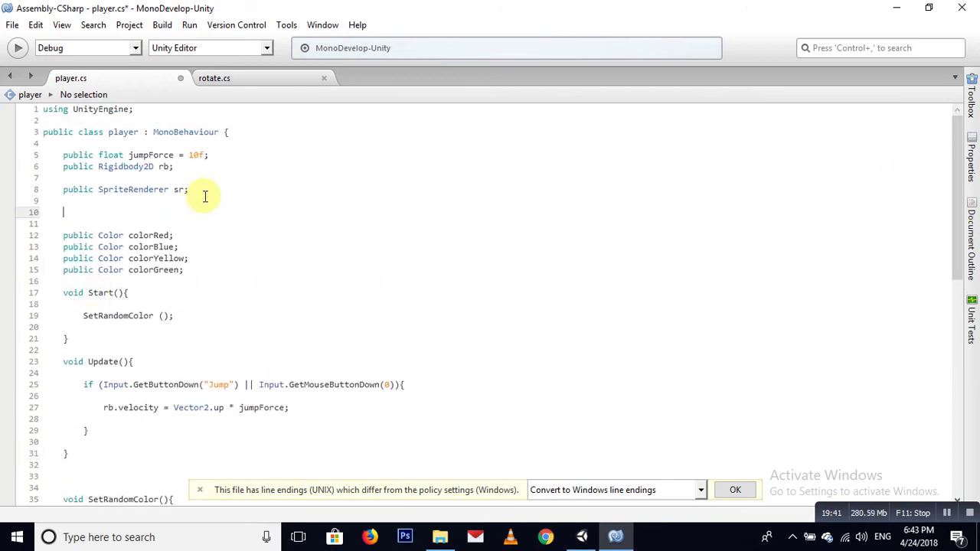
{"action": "type", "text": "public"}
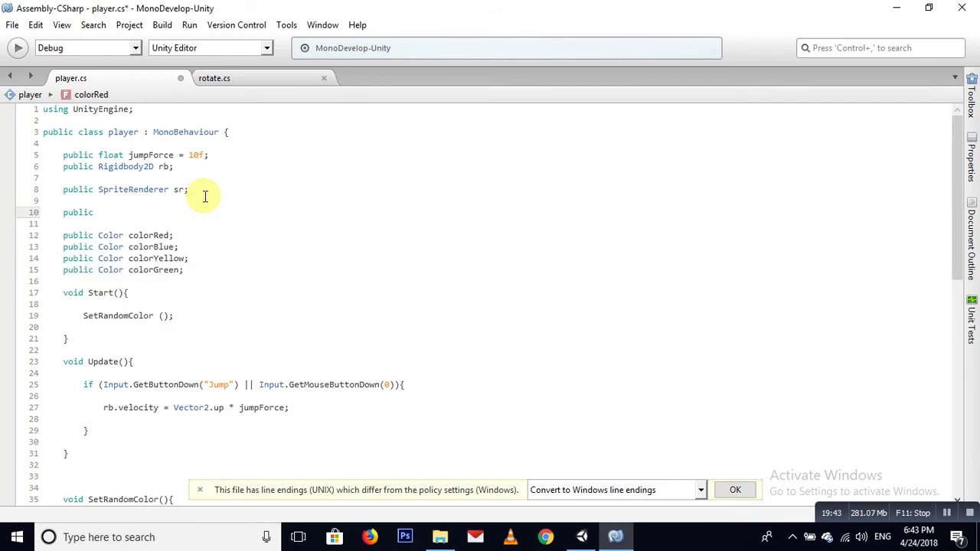
{"action": "type", "text": " str"}
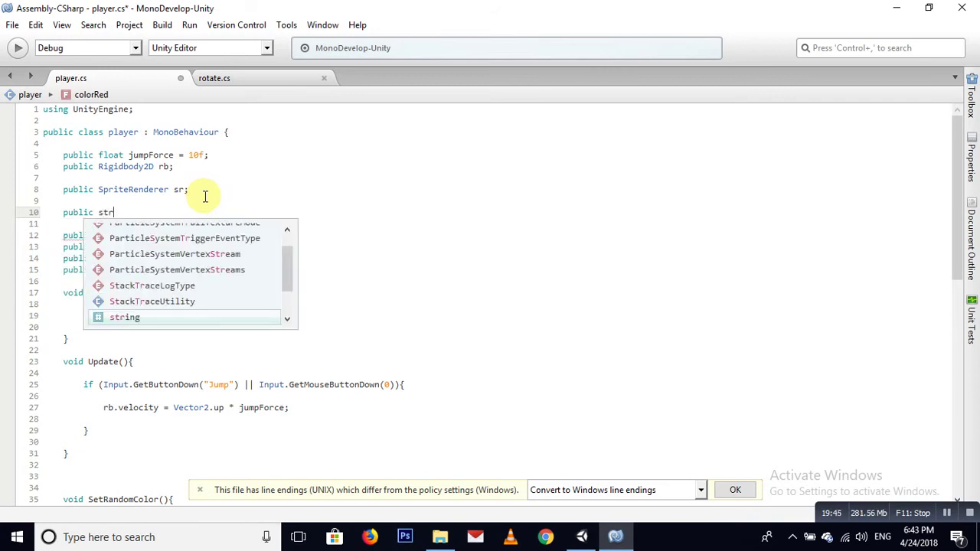
{"action": "key", "text": "Return"}
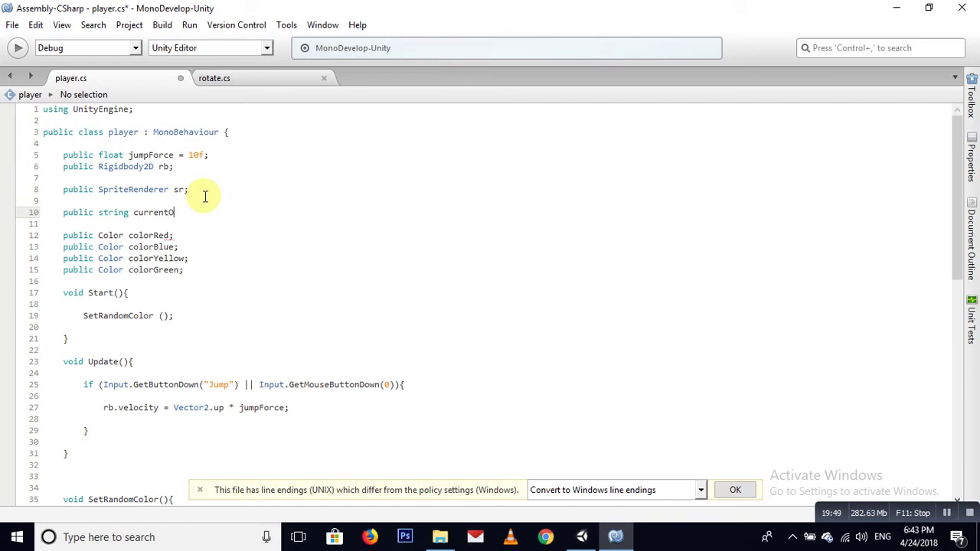
{"action": "key", "text": "BackSpace"}
{"action": "type", "text": "Color;"}
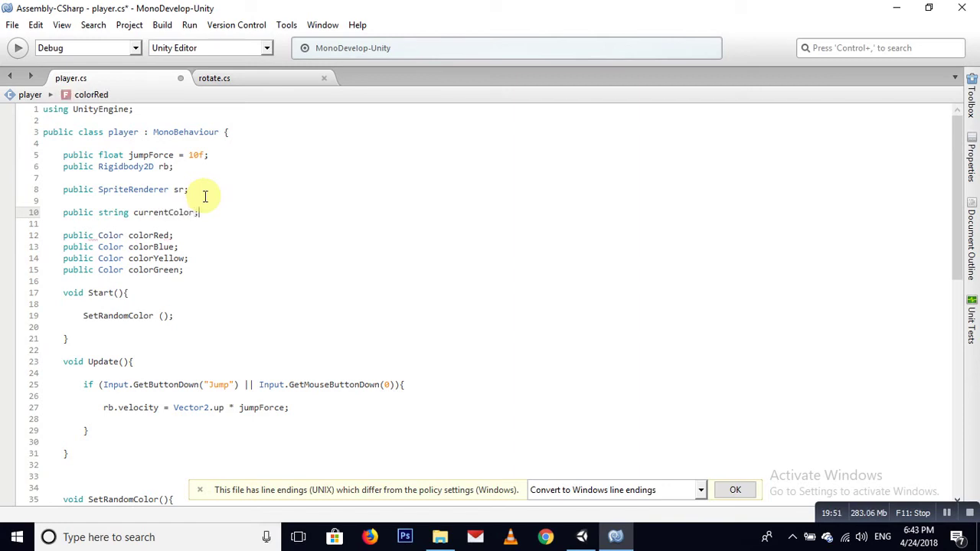
{"action": "key", "text": "ctrl+s"}
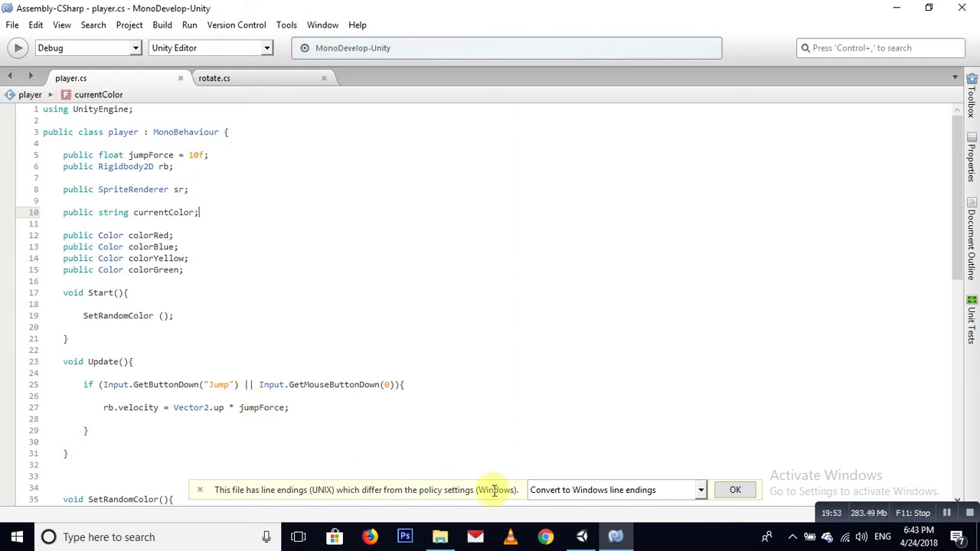
{"action": "left_click", "coordinate": [942, 511]}
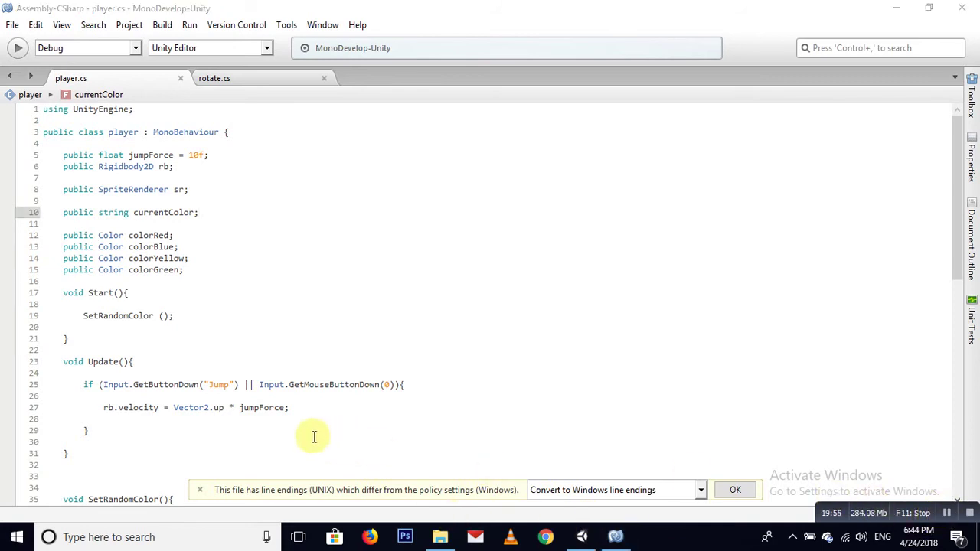
{"action": "scroll", "coordinate": [189, 345], "scroll_direction": "down", "scroll_amount": 4}
{"action": "scroll", "coordinate": [168, 349], "scroll_direction": "down", "scroll_amount": 6}
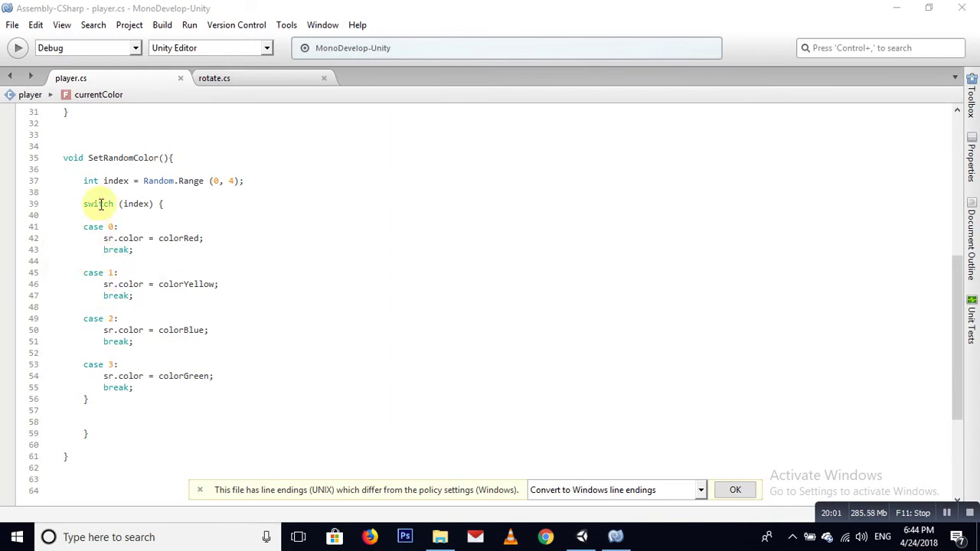
- Add the line currentColor = ("Red"); under case 0 of SetRandomColor
{"action": "left_click", "coordinate": [128, 223]}
{"action": "key", "text": "Return"}
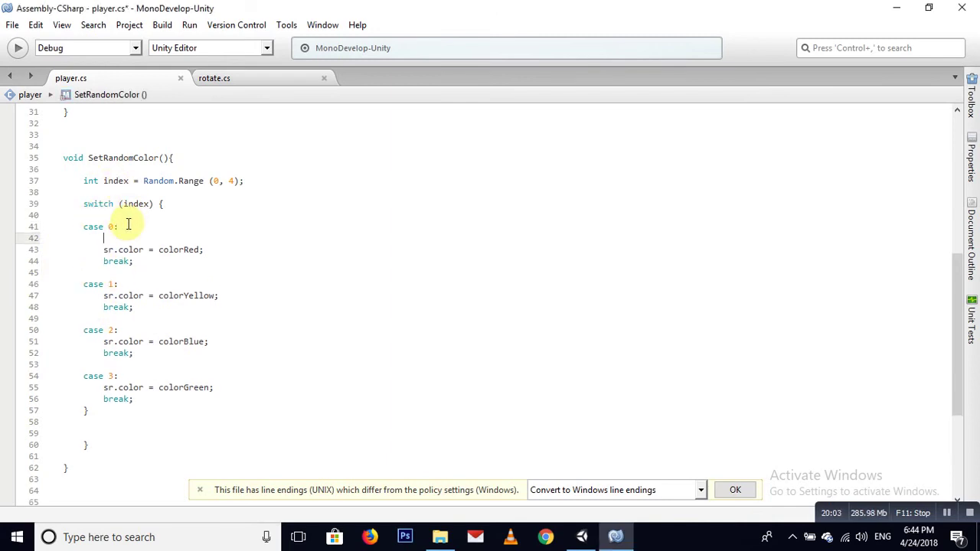
{"action": "type", "text": "cur"}
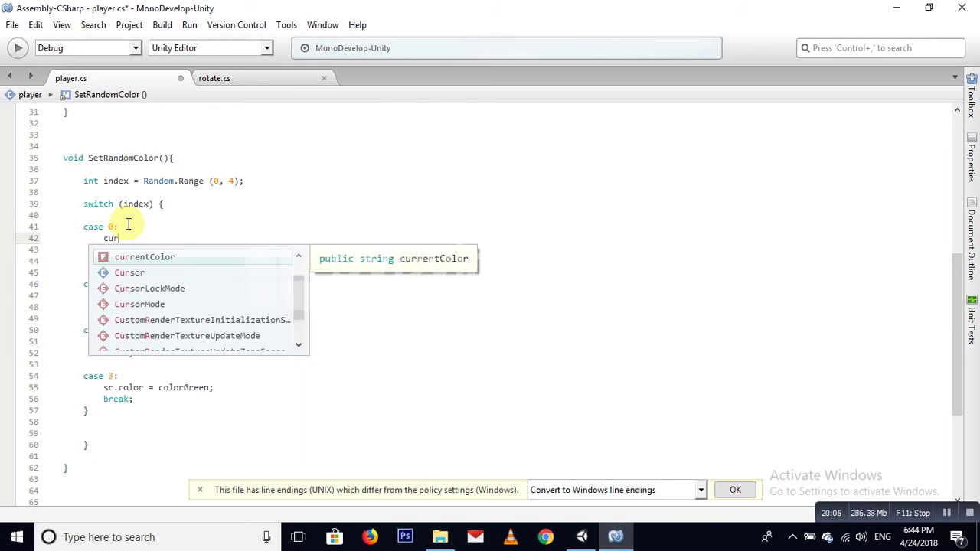
{"action": "key", "text": "Return"}
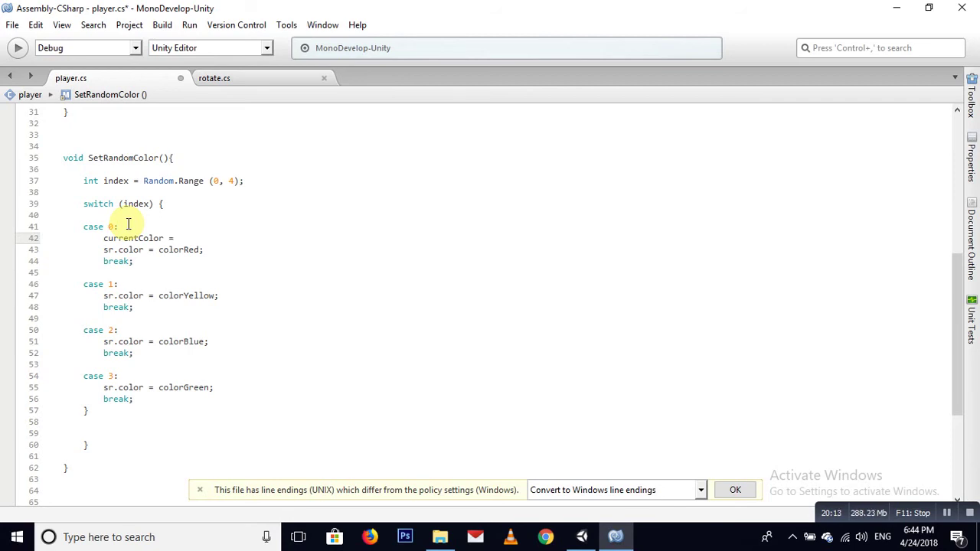
{"action": "type", "text": "()"}
{"action": "type", "text": ";"}
{"action": "type", "text": "\""}
{"action": "type", "text": "Red"}
- Copy the currentColor assignment line into cases 1, 2 and 3
{"action": "left_click_drag", "start_coordinate": [103, 238], "coordinate": [220, 239]}
{"action": "key", "text": "ctrl+c"}
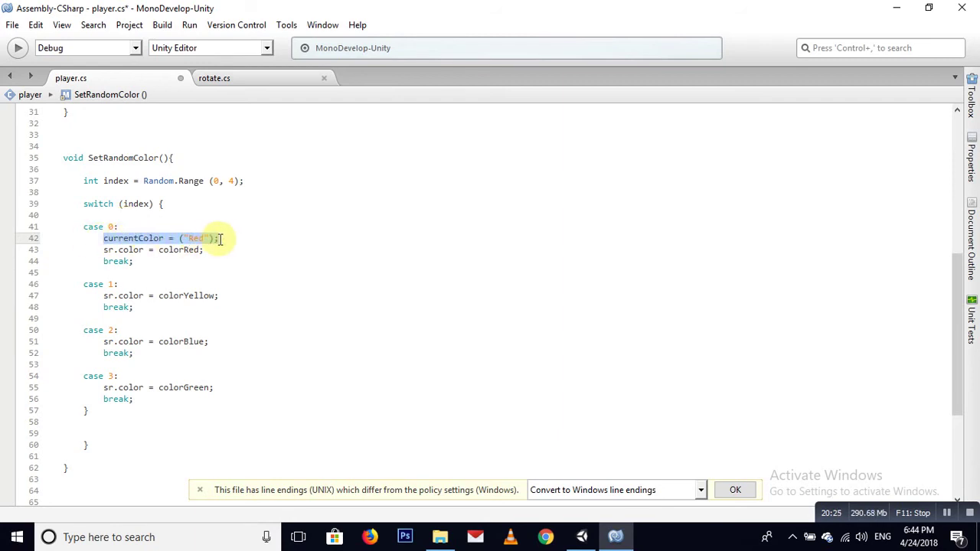
{"action": "left_click", "coordinate": [125, 284]}
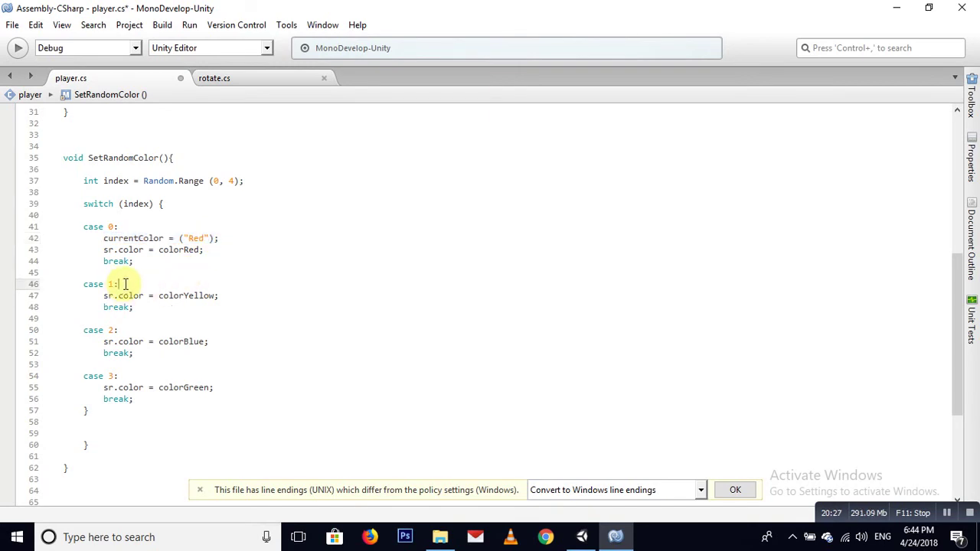
{"action": "key", "text": "Return"}
{"action": "key", "text": "ctrl+v"}
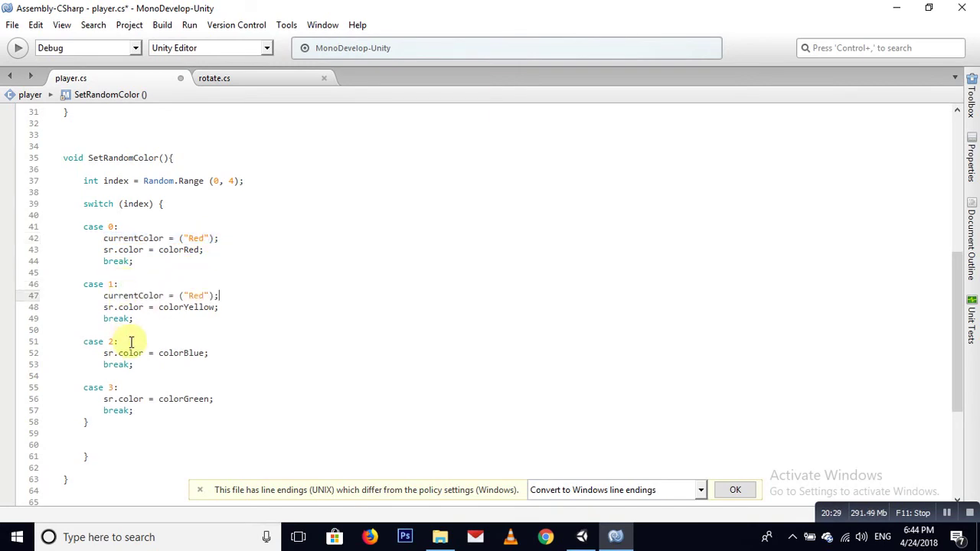
{"action": "left_click", "coordinate": [135, 342]}
{"action": "key", "text": "Return"}
{"action": "key", "text": "ctrl+v"}
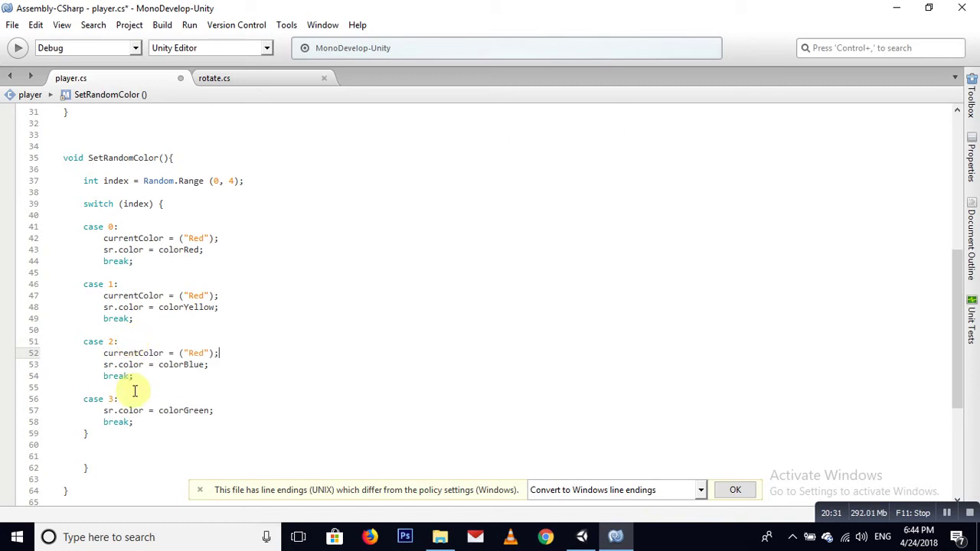
{"action": "left_click", "coordinate": [134, 399]}
{"action": "key", "text": "Return"}
{"action": "key", "text": "ctrl+v"}
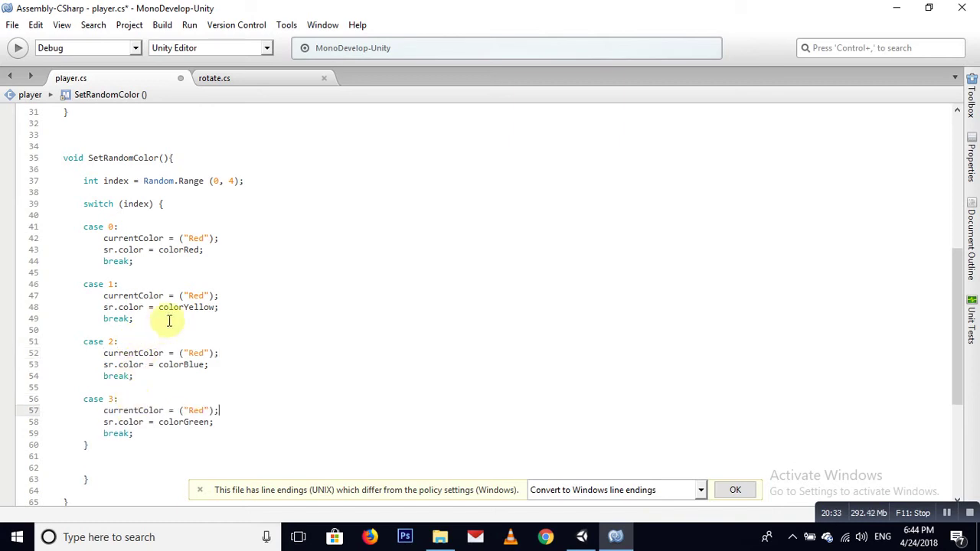
- Change the colour names in cases 1, 2 and 3 to "Yellow", "Blue" and "Green"
{"action": "left_click", "coordinate": [201, 295]}
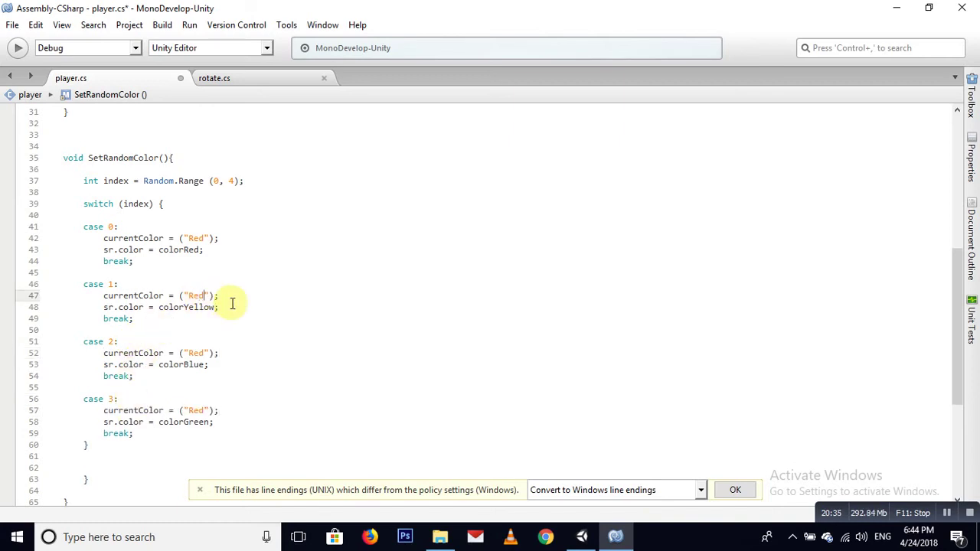
{"action": "key", "text": "BackSpace"}
{"action": "key", "text": "BackSpace"}
{"action": "type", "text": "Ye"}
{"action": "type", "text": "llow"}
{"action": "key", "text": "Down"}
{"action": "key", "text": "Down"}
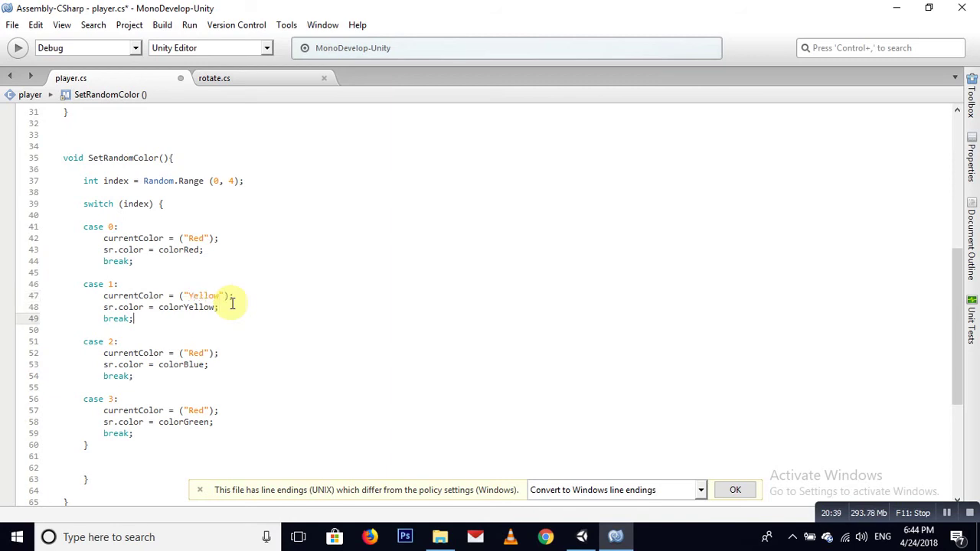
{"action": "key", "text": "Down"}
{"action": "key", "text": "Down"}
{"action": "key", "text": "Down"}
{"action": "key", "text": "BackSpace"}
{"action": "key", "text": "BackSpace"}
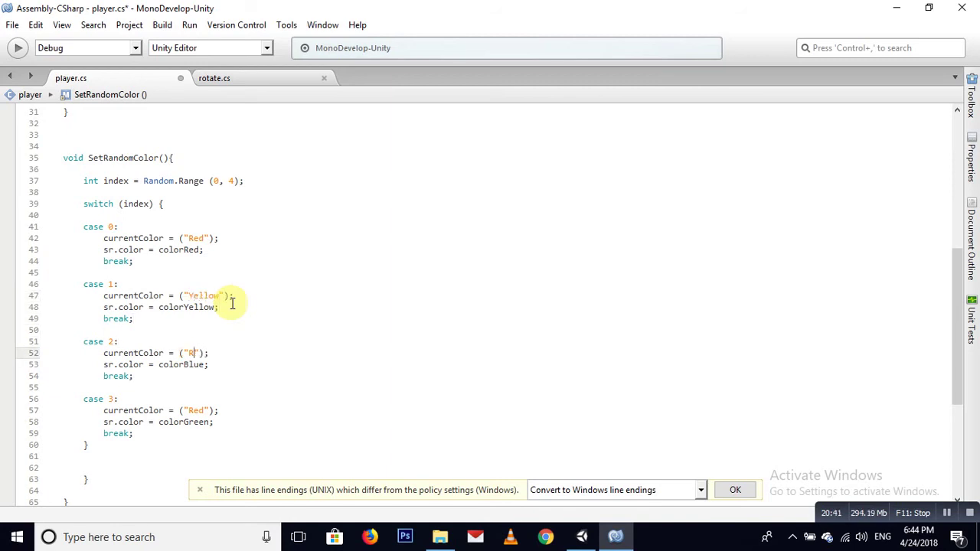
{"action": "key", "text": "BackSpace"}
{"action": "type", "text": "Bl"}
{"action": "type", "text": "ue"}
{"action": "key", "text": "Down"}
{"action": "key", "text": "Down"}
{"action": "key", "text": "Down"}
{"action": "key", "text": "Down"}
{"action": "key", "text": "Down"}
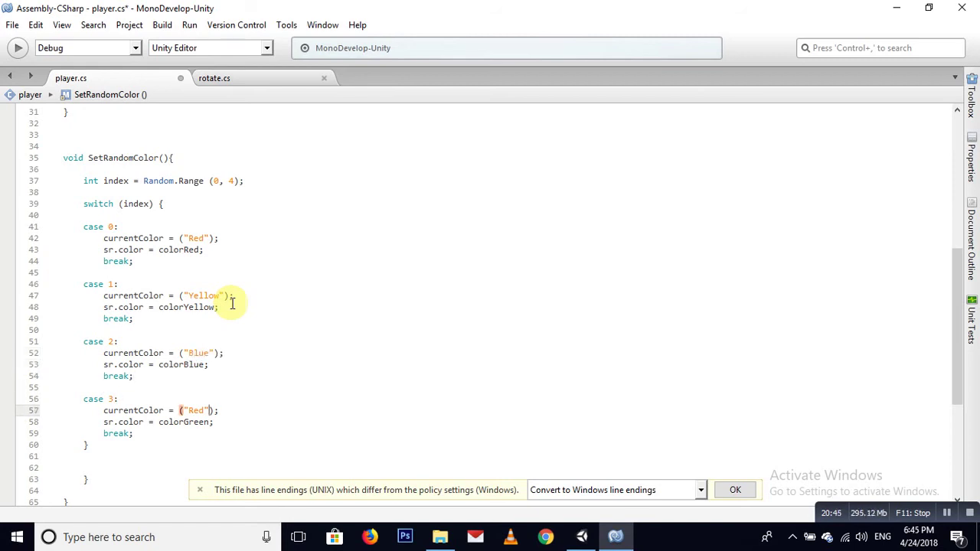
{"action": "key", "text": "BackSpace"}
{"action": "key", "text": "BackSpace"}
{"action": "key", "text": "BackSpace"}
{"action": "type", "text": "Green"}
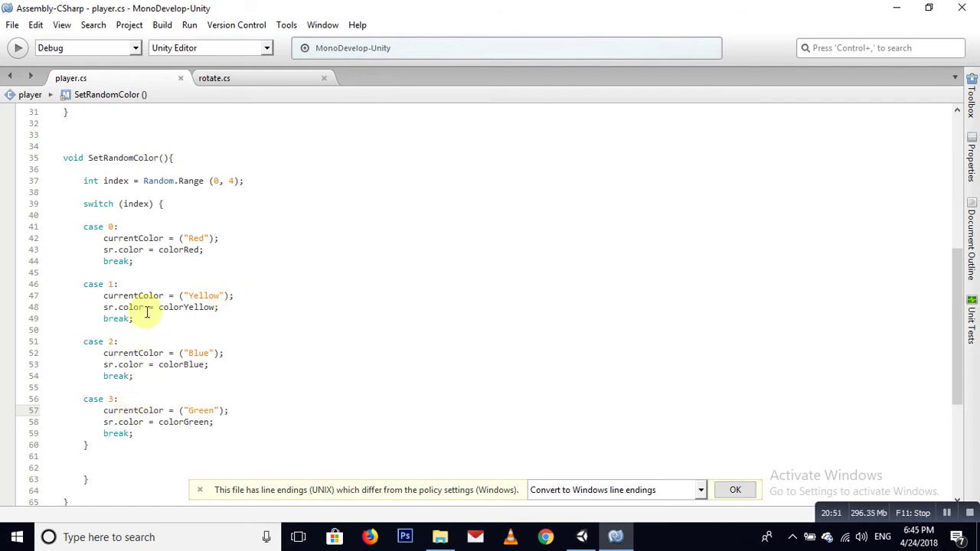
{"action": "left_click_drag", "start_coordinate": [955, 280], "coordinate": [955, 201]}
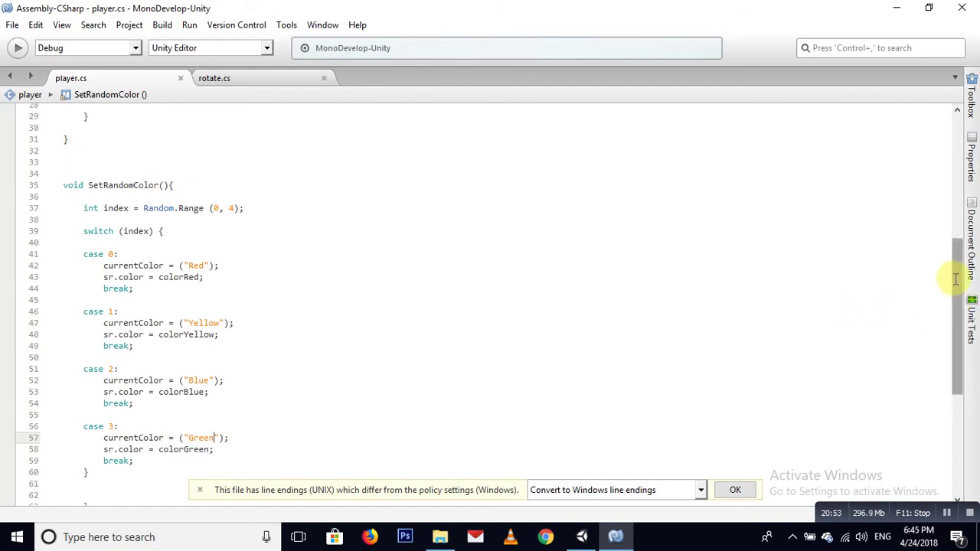
- Add a void OnTriggerEnter2d(Collider2D col) method below the Update method
{"action": "left_click", "coordinate": [87, 314]}
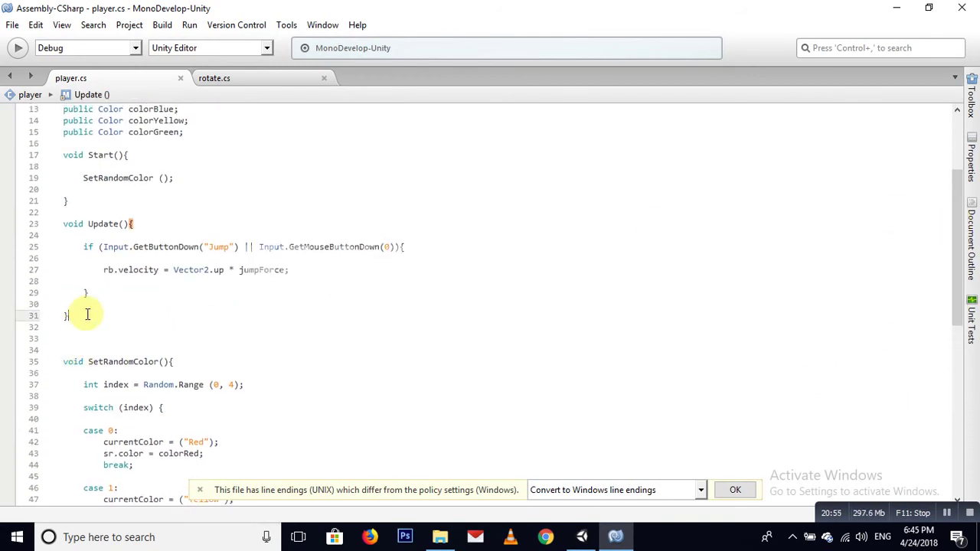
{"action": "key", "text": "Return"}
{"action": "key", "text": "Return"}
{"action": "type", "text": "vo"}
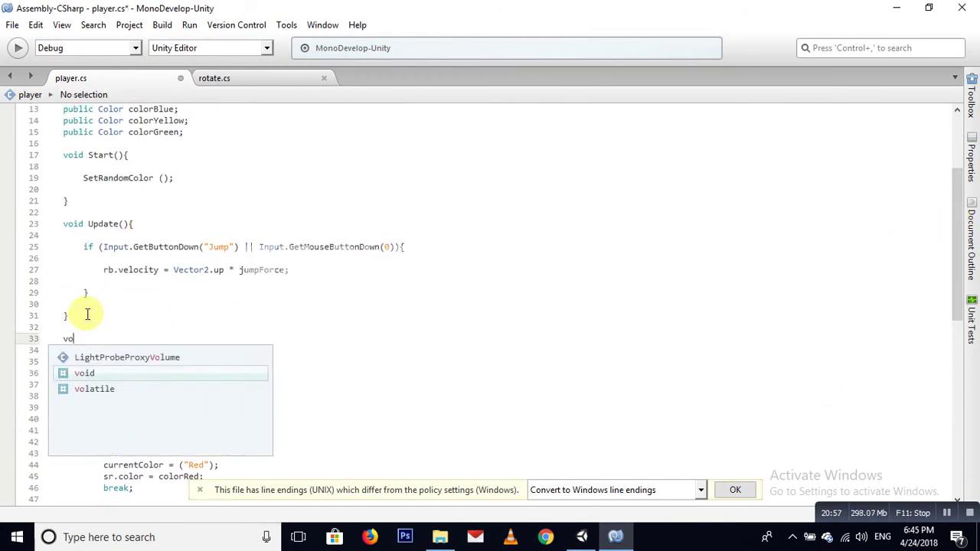
{"action": "type", "text": "id T"}
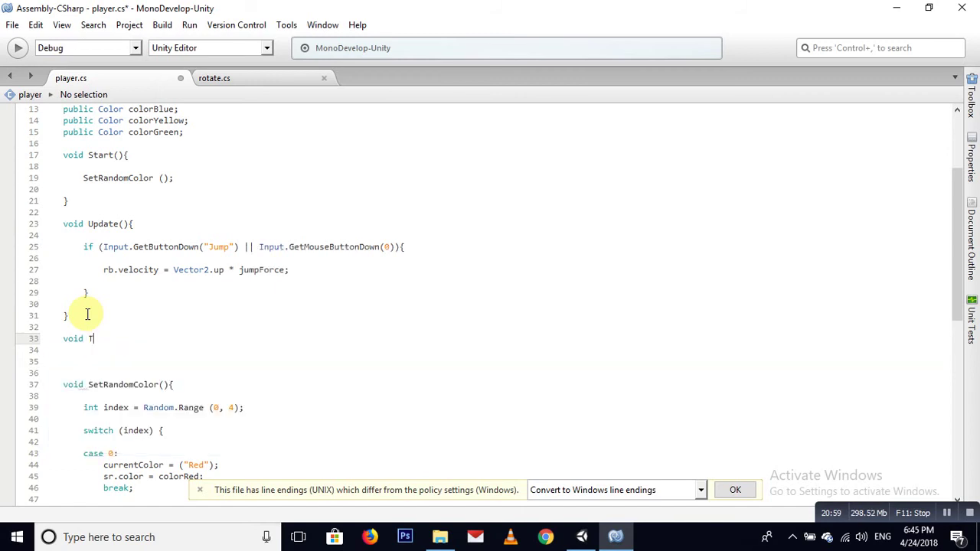
{"action": "key", "text": "BackSpace"}
{"action": "type", "text": "OnTriggerEnter2d"}
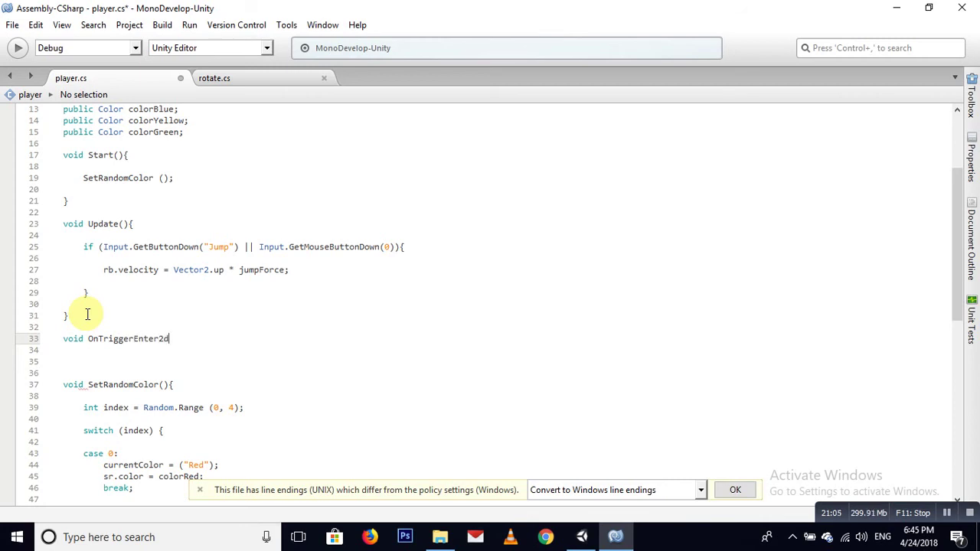
{"action": "type", "text": "("}
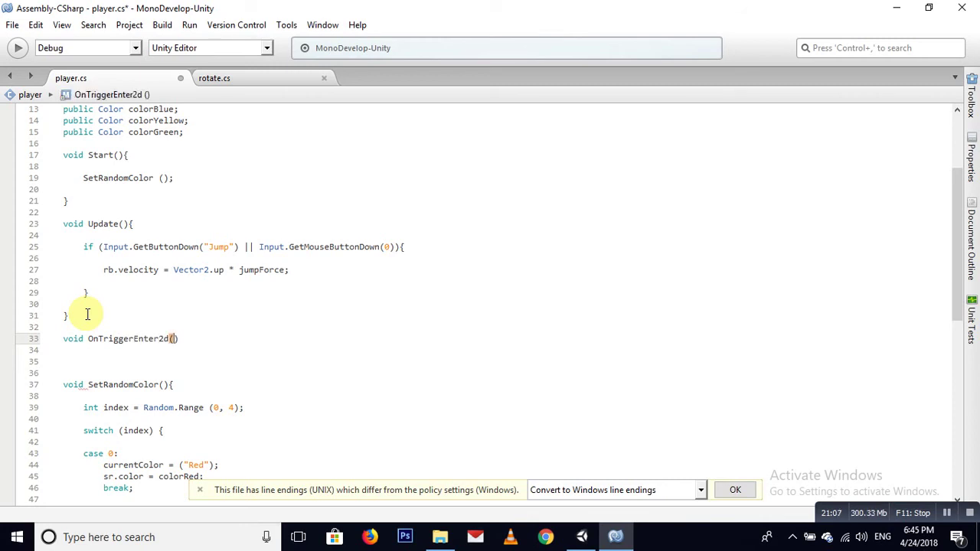
{"action": "type", "text": "Col"}
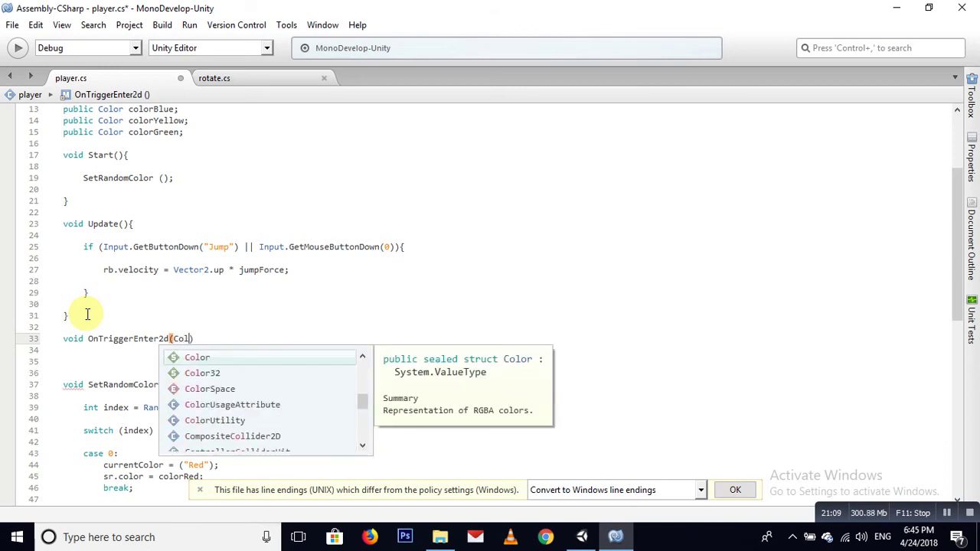
{"action": "type", "text": "li"}
{"action": "key", "text": "Down"}
{"action": "key", "text": "Return"}
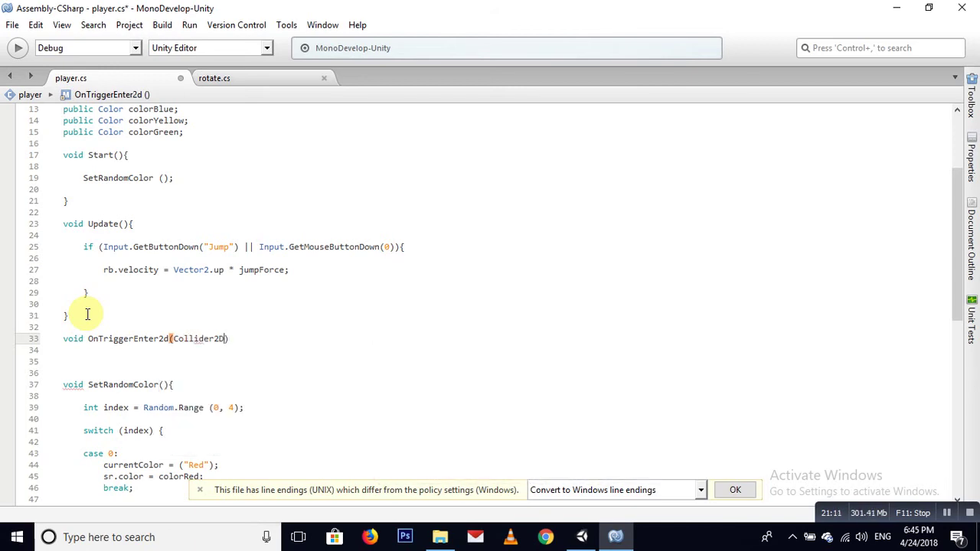
{"action": "type", "text": "col)"}
{"action": "type", "text": "{"}
{"action": "key", "text": "Return"}
{"action": "key", "text": "Return"}
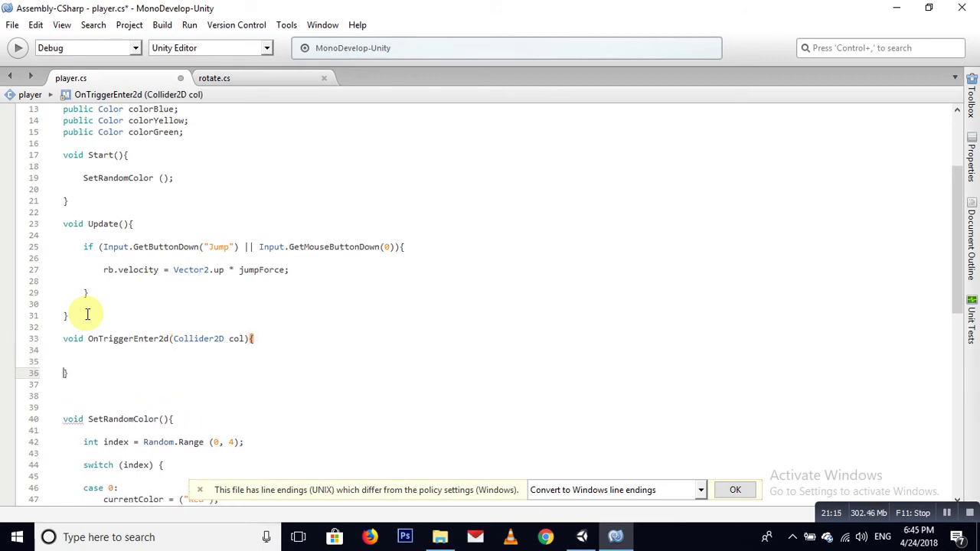
{"action": "key", "text": "Up"}
- Inside it, add if (col.tag != currentColor) containing Debug.Log("GAME OVER");
{"action": "type", "text": "if"}
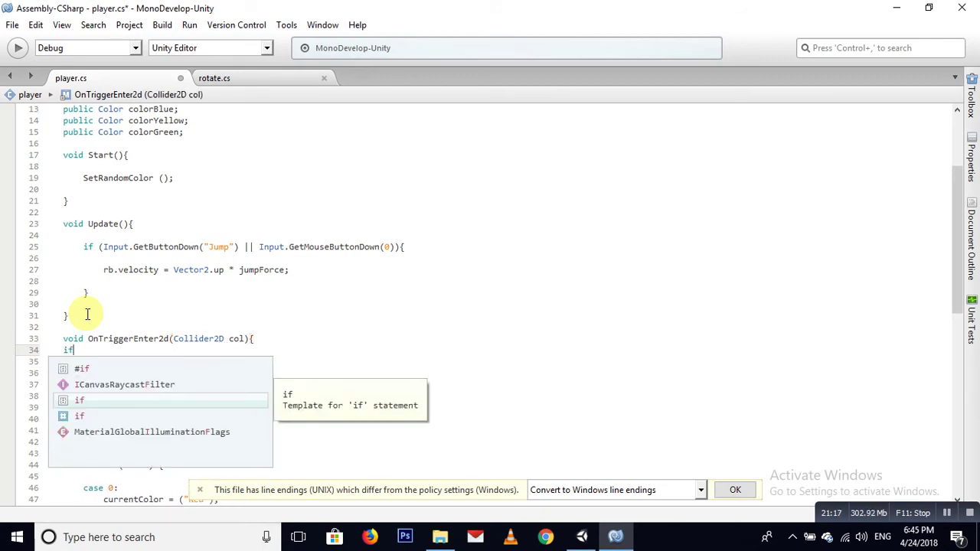
{"action": "type", "text": "()"}
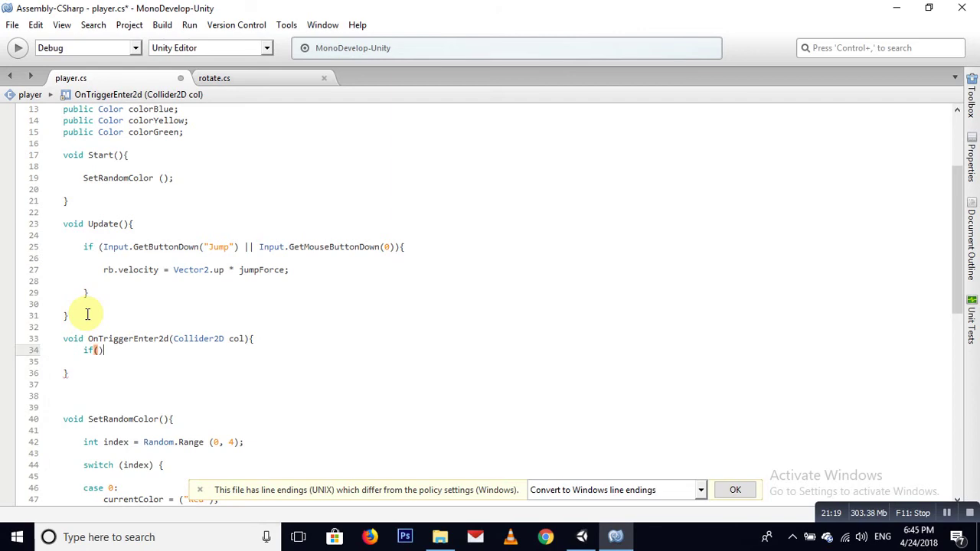
{"action": "type", "text": "col."}
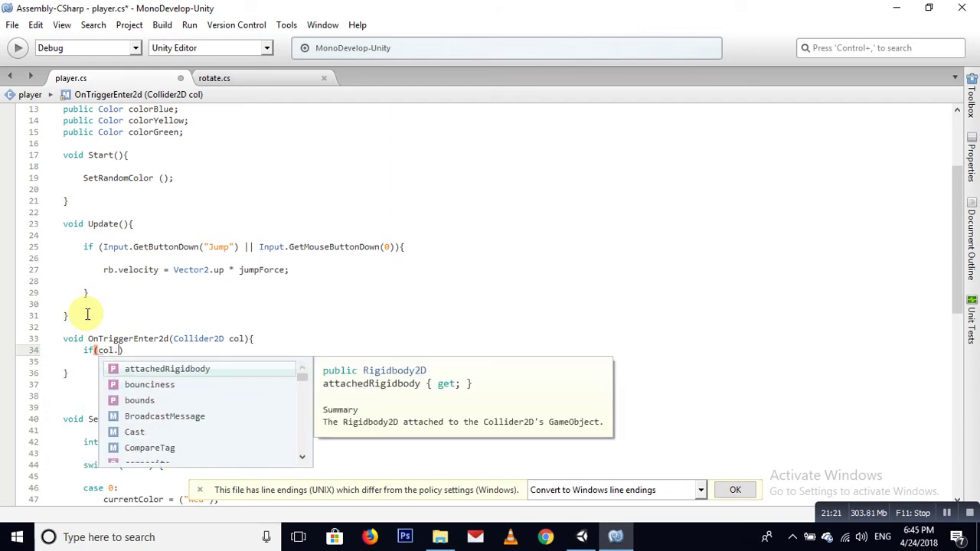
{"action": "type", "text": "tag"}
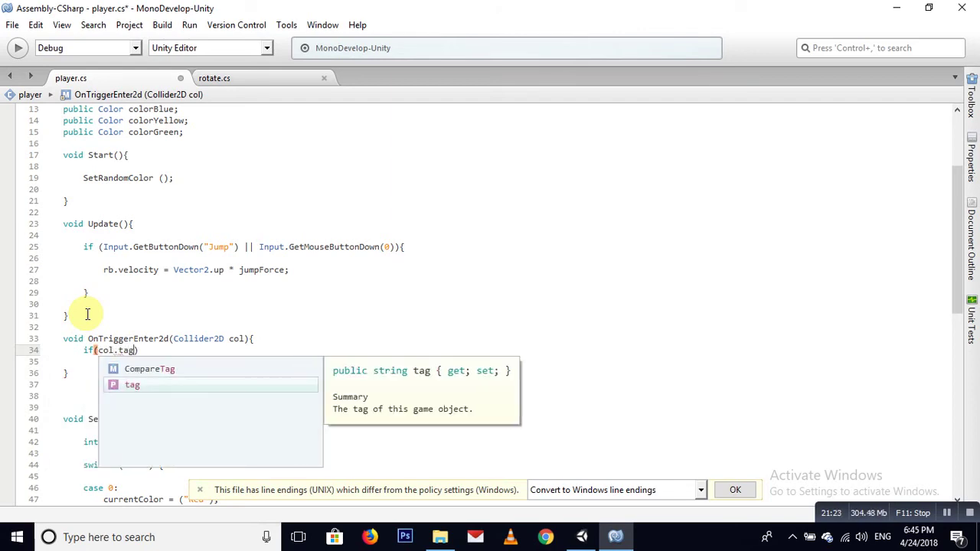
{"action": "type", "text": " != "}
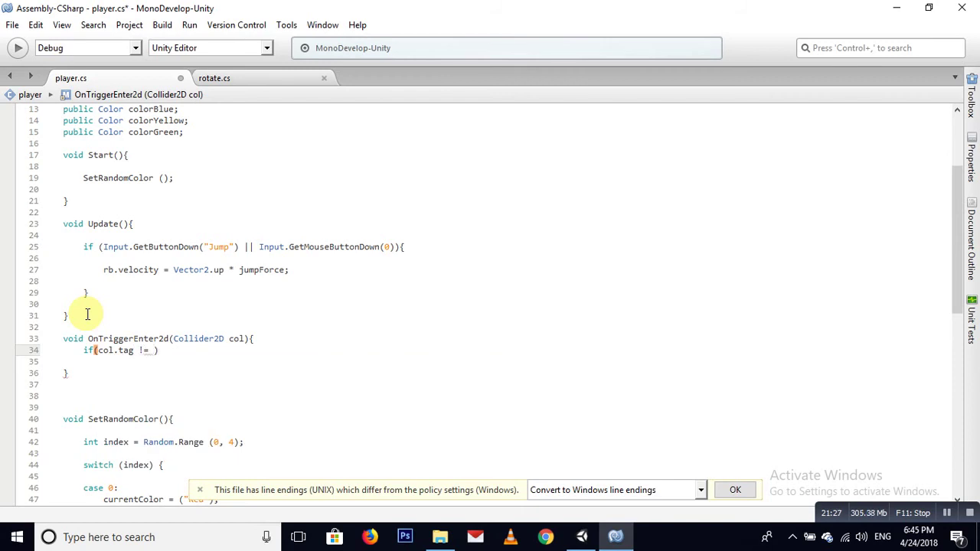
{"action": "type", "text": "cu"}
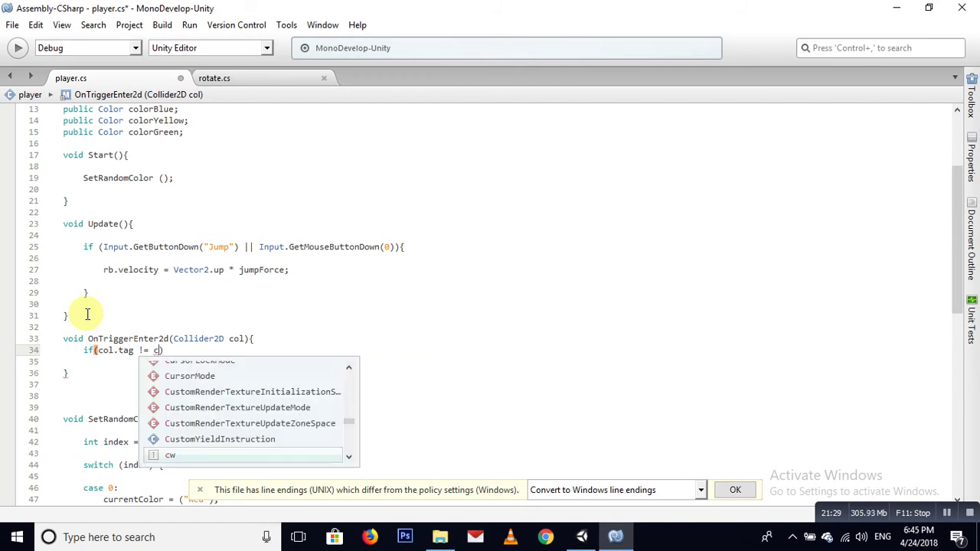
{"action": "type", "text": "rre"}
{"action": "key", "text": "Return"}
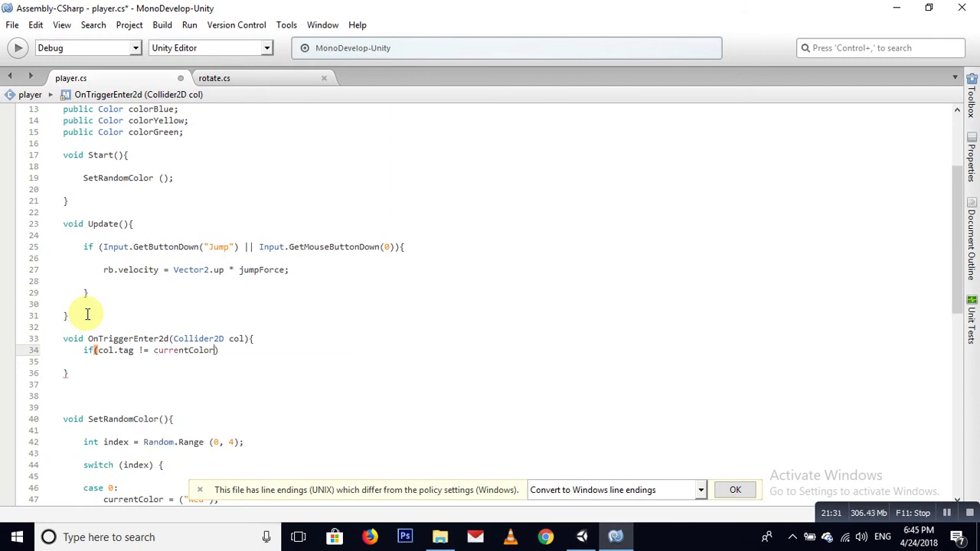
{"action": "type", "text": "{"}
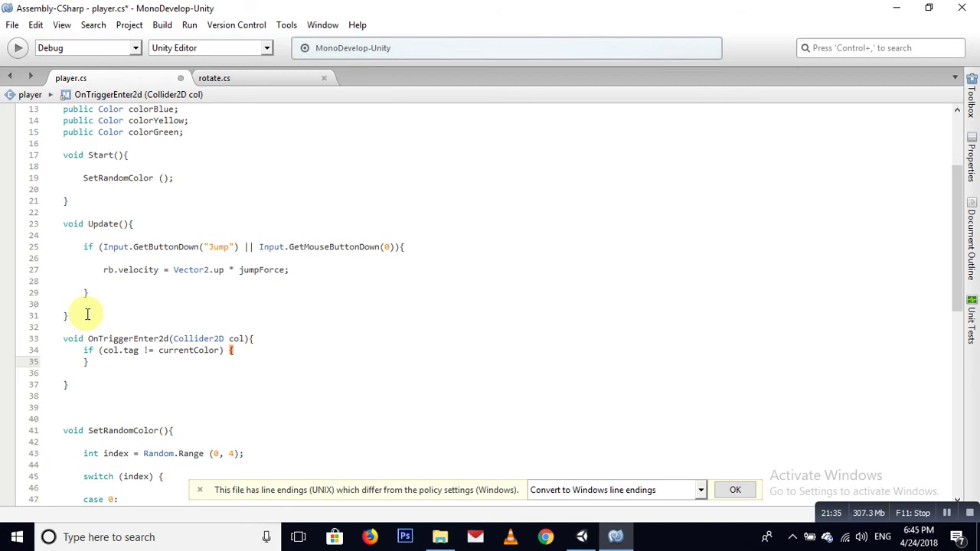
{"action": "key", "text": "Return"}
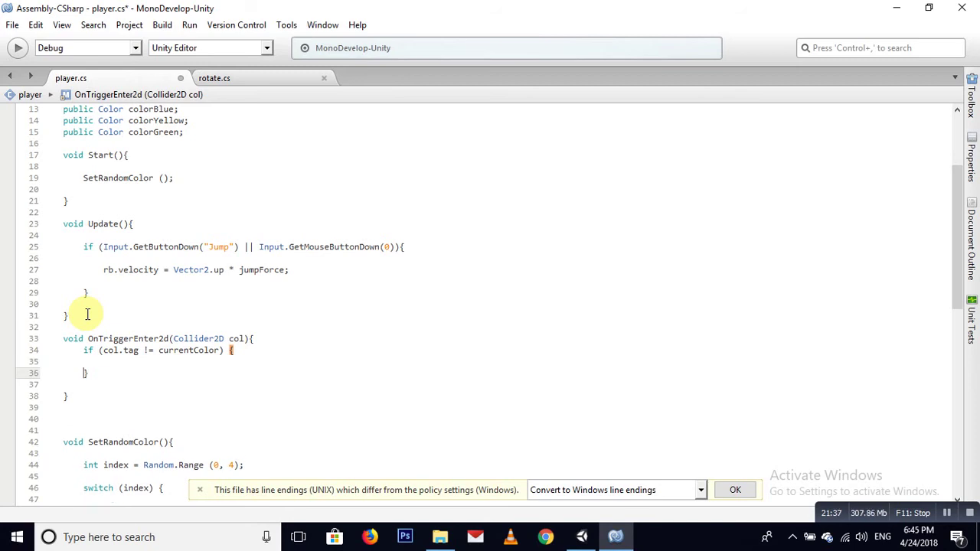
{"action": "key", "text": "Return"}
{"action": "key", "text": "Return"}
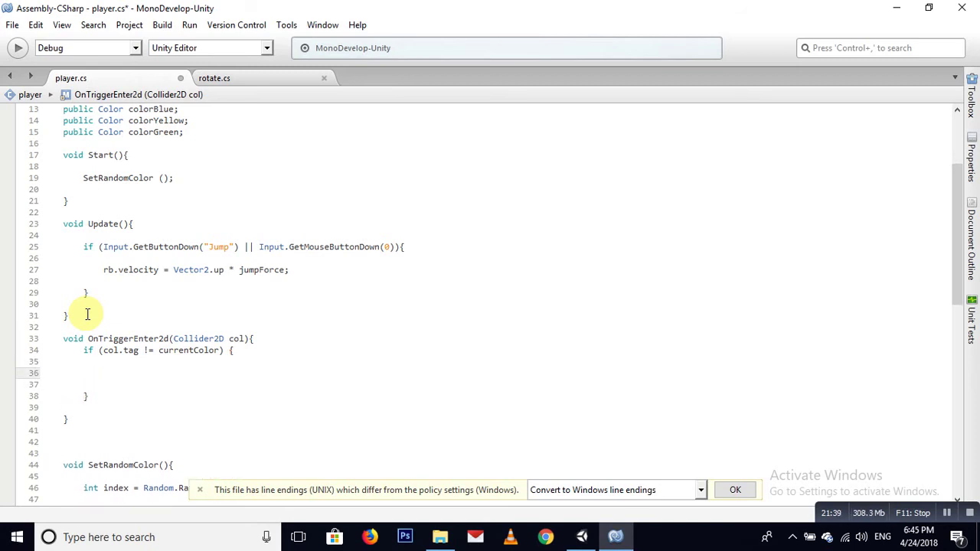
{"action": "type", "text": "Debu"}
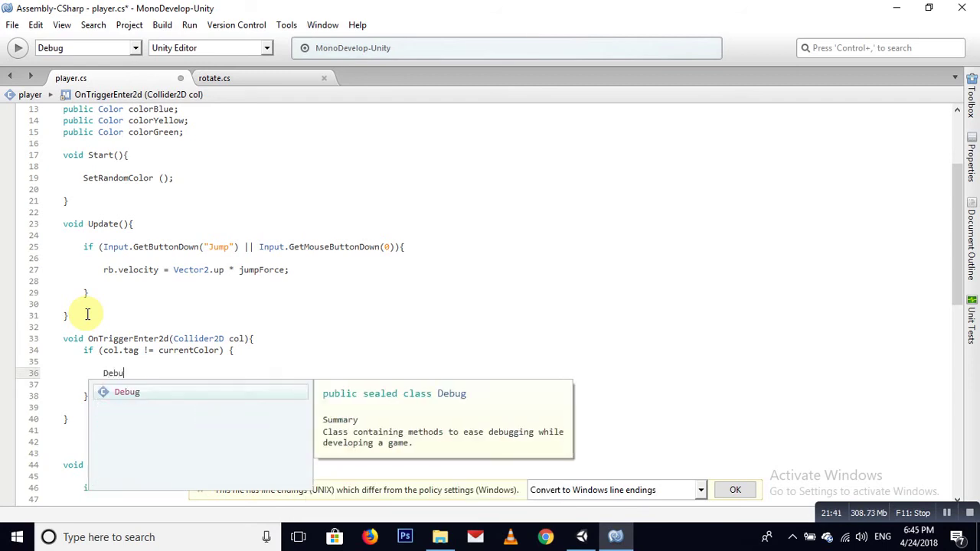
{"action": "type", "text": "g.L"}
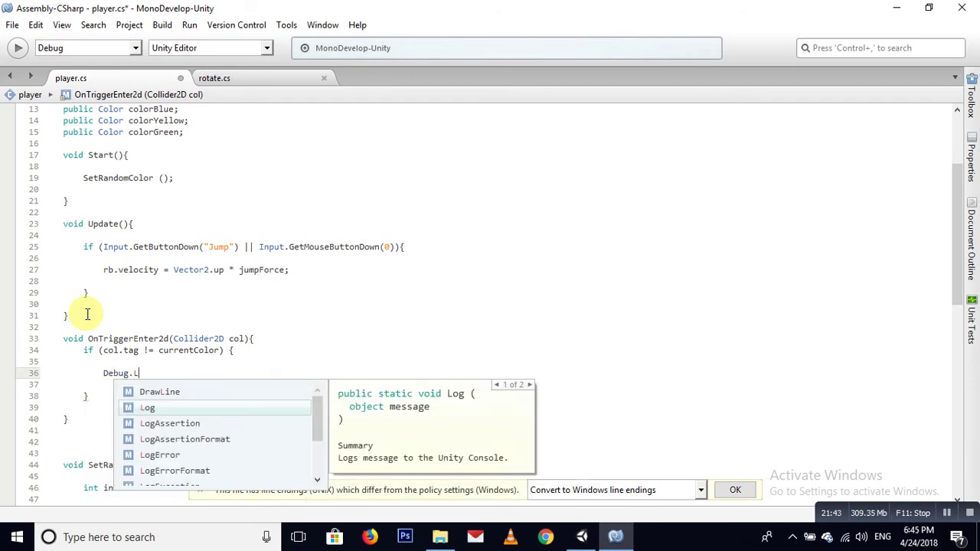
{"action": "type", "text": "o"}
{"action": "key", "text": "Return"}
{"action": "type", "text": "()"}
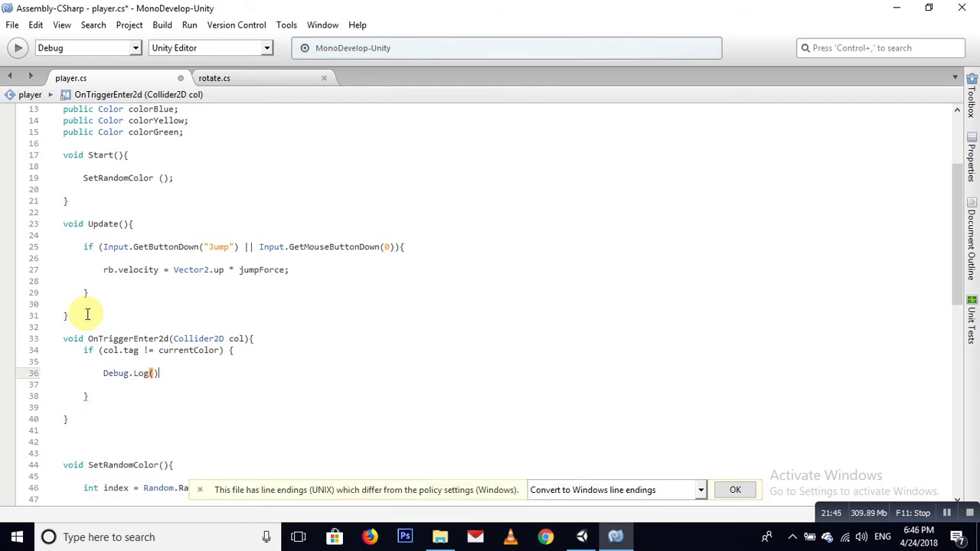
{"action": "key", "text": "BackSpace"}
{"action": "type", "text": ";"}
{"action": "type", "text": "\""}
{"action": "type", "text": "Game"}
{"action": "type", "text": " O"}
{"action": "key", "text": "BackSpace"}
{"action": "key", "text": "BackSpace"}
{"action": "key", "text": "BackSpace"}
{"action": "key", "text": "BackSpace"}
{"action": "key", "text": "BackSpace"}
{"action": "type", "text": "AME"}
{"action": "type", "text": " OVE"}
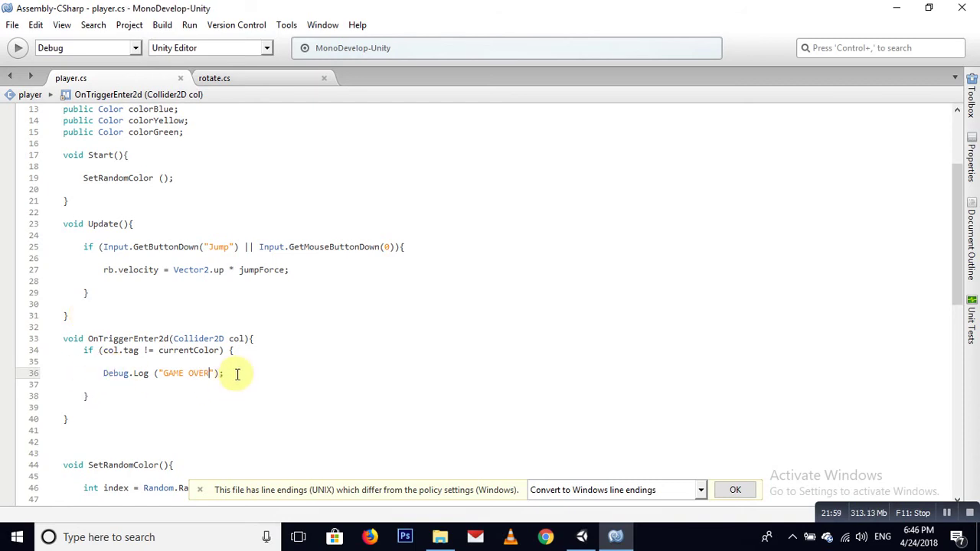
- Play the game in Unity, jumping the ball four times through the ring, then stop
{"action": "left_click", "coordinate": [896, 7]}
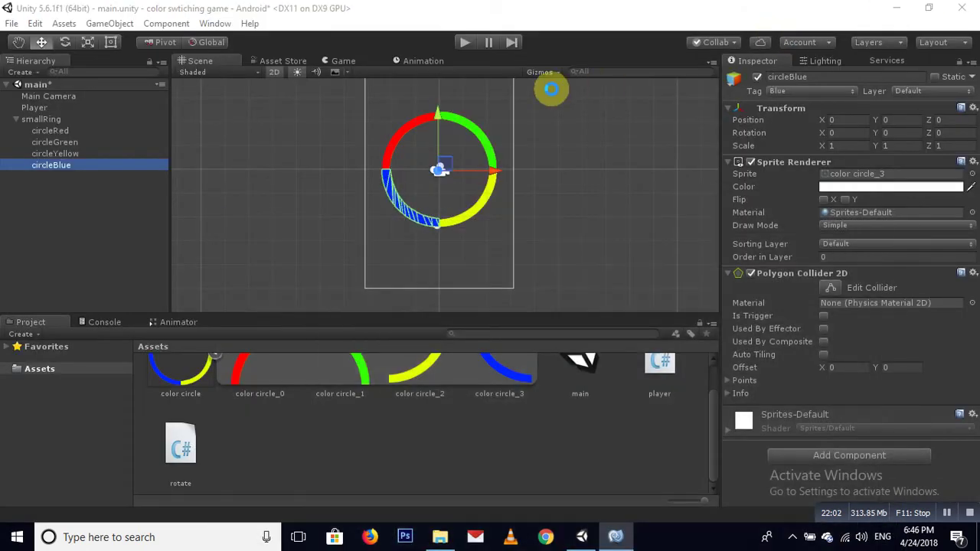
{"action": "left_click", "coordinate": [463, 41]}
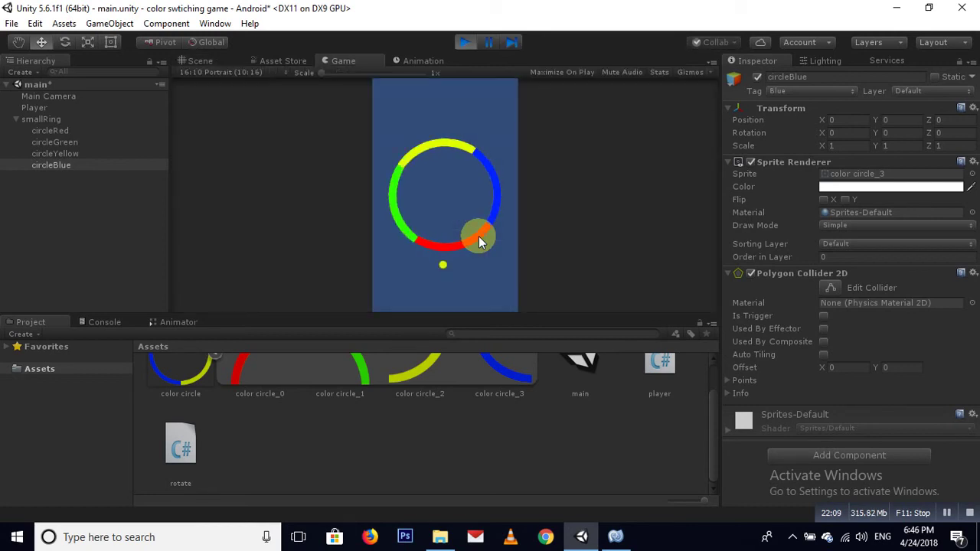
{"action": "left_click", "coordinate": [479, 236]}
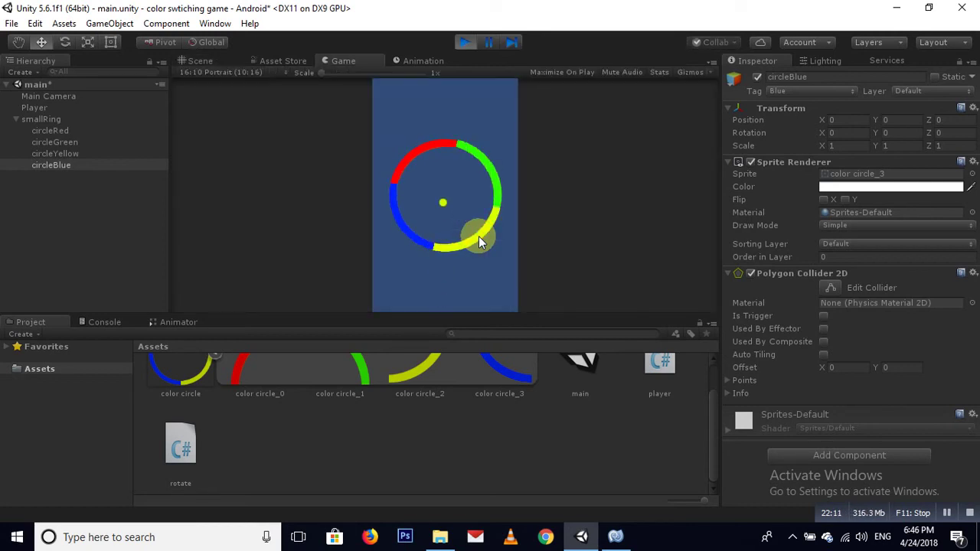
{"action": "left_click", "coordinate": [479, 235]}
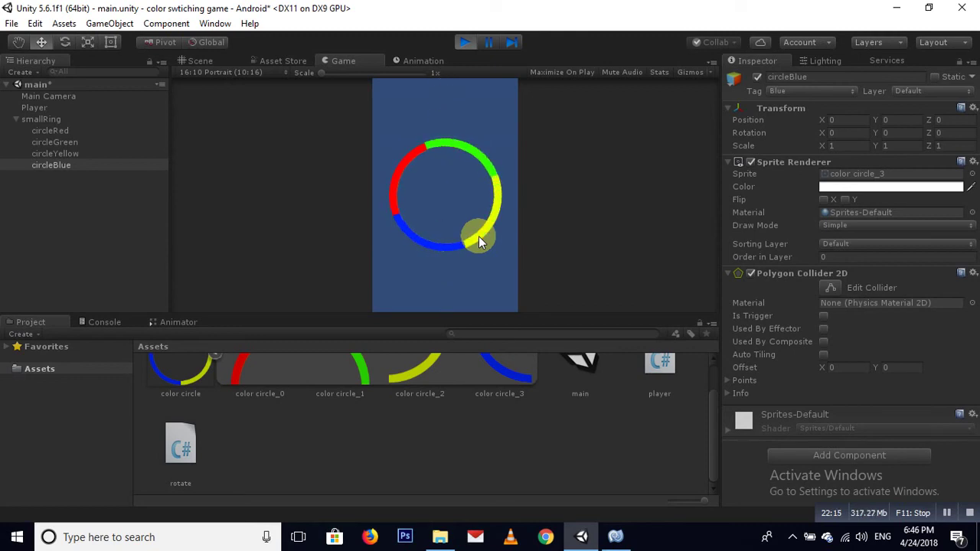
{"action": "left_click", "coordinate": [478, 236]}
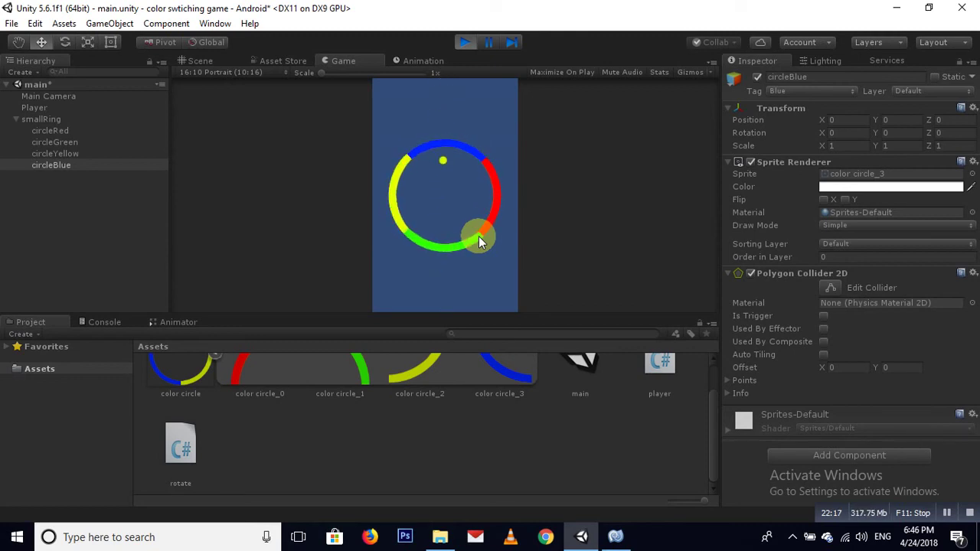
{"action": "left_click", "coordinate": [479, 235]}
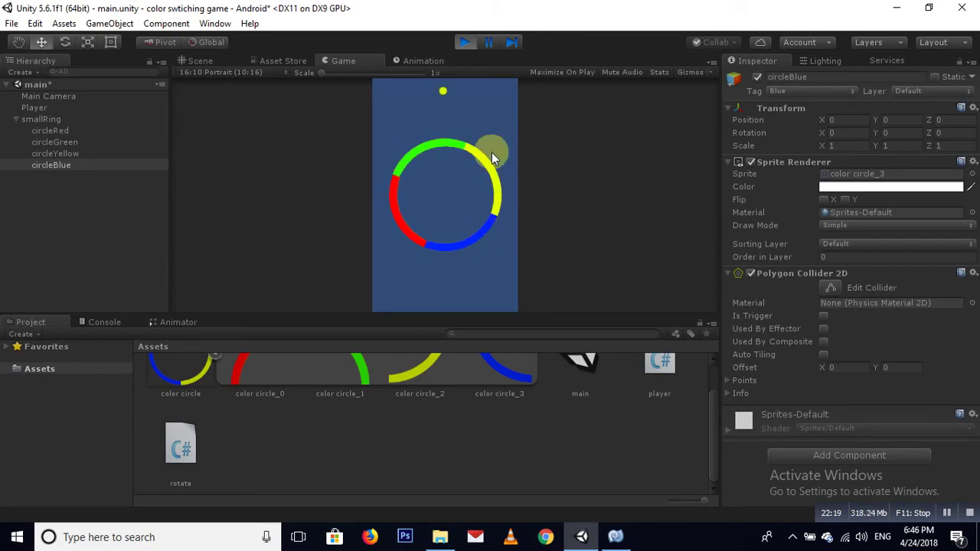
{"action": "left_click", "coordinate": [465, 43]}
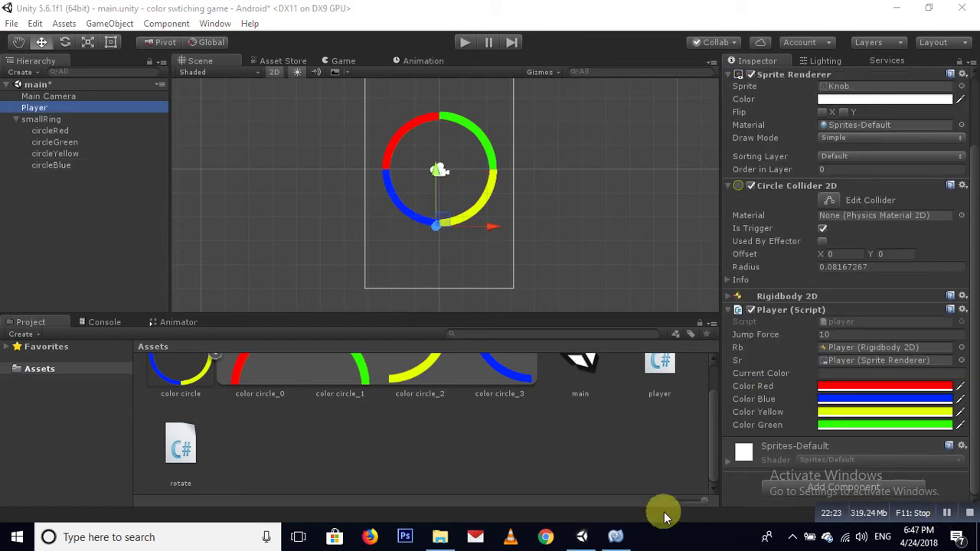
- Rename OnTriggerEnter2d to OnTriggerEnter2D and save player.cs
{"action": "left_click", "coordinate": [615, 536]}
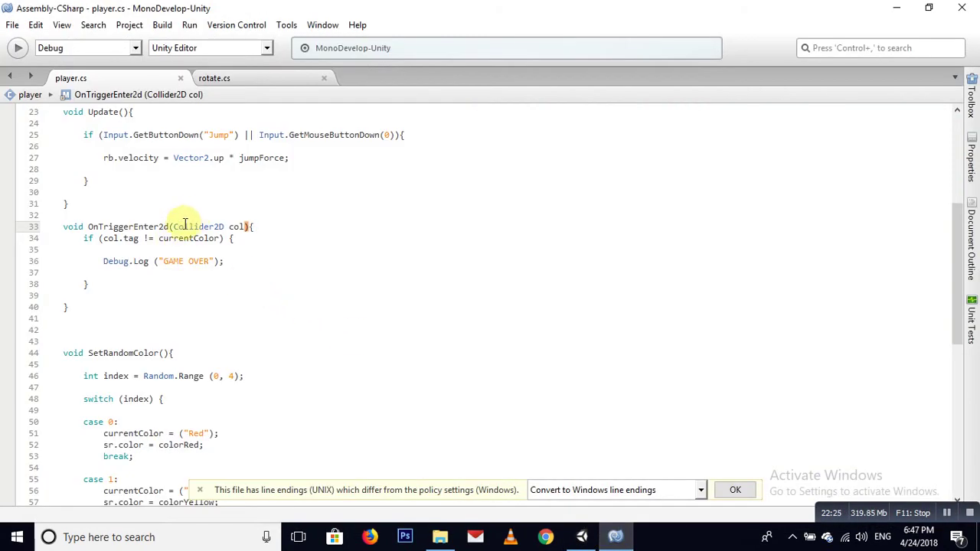
{"action": "left_click", "coordinate": [169, 228]}
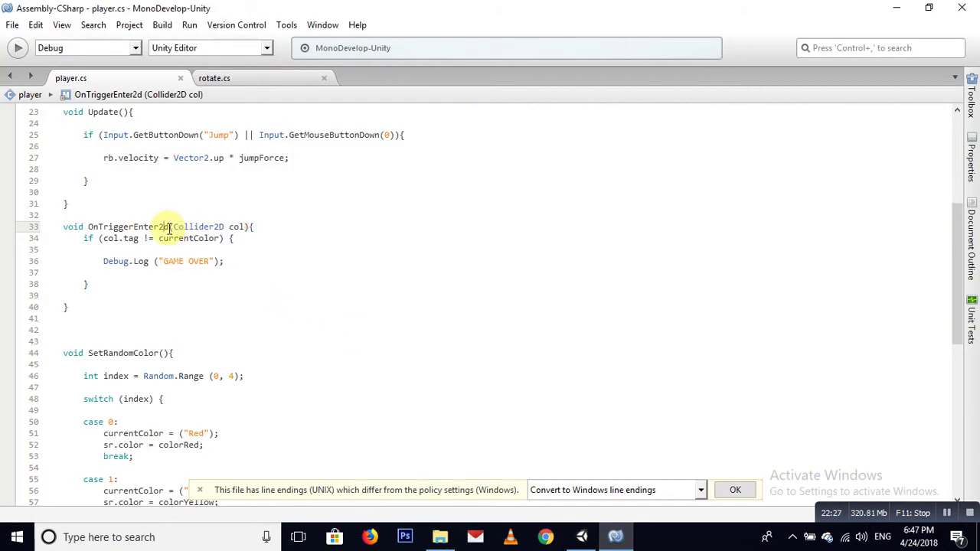
{"action": "key", "text": "BackSpace"}
{"action": "type", "text": "D"}
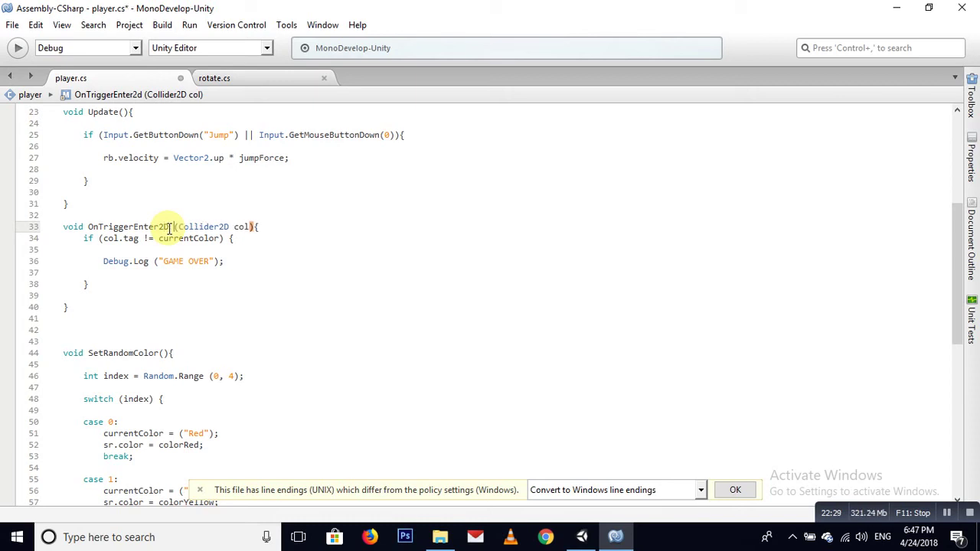
{"action": "key", "text": "ctrl+s"}
- Play-test in Unity, jumping the green ball repeatedly until GAME OVER logs, then stop
{"action": "left_click", "coordinate": [898, 6]}
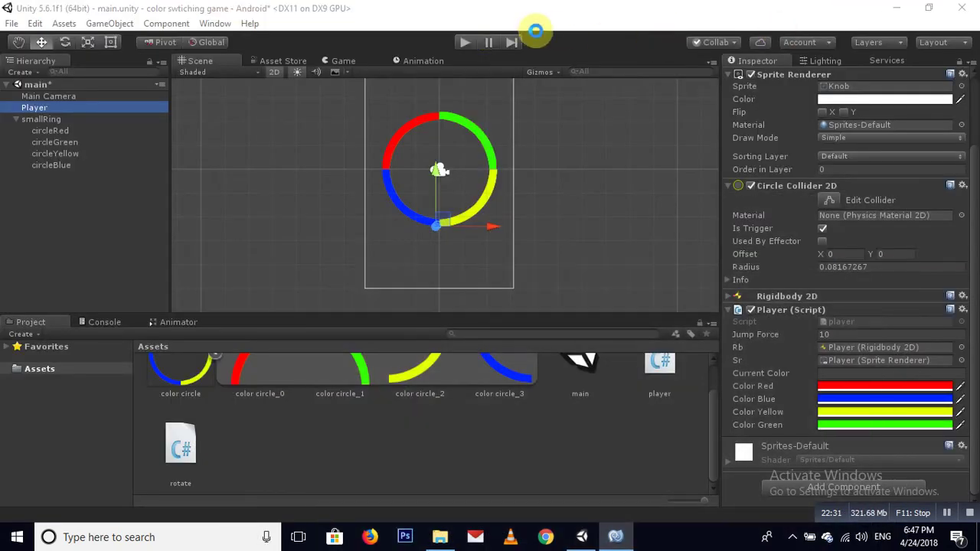
{"action": "left_click", "coordinate": [465, 42]}
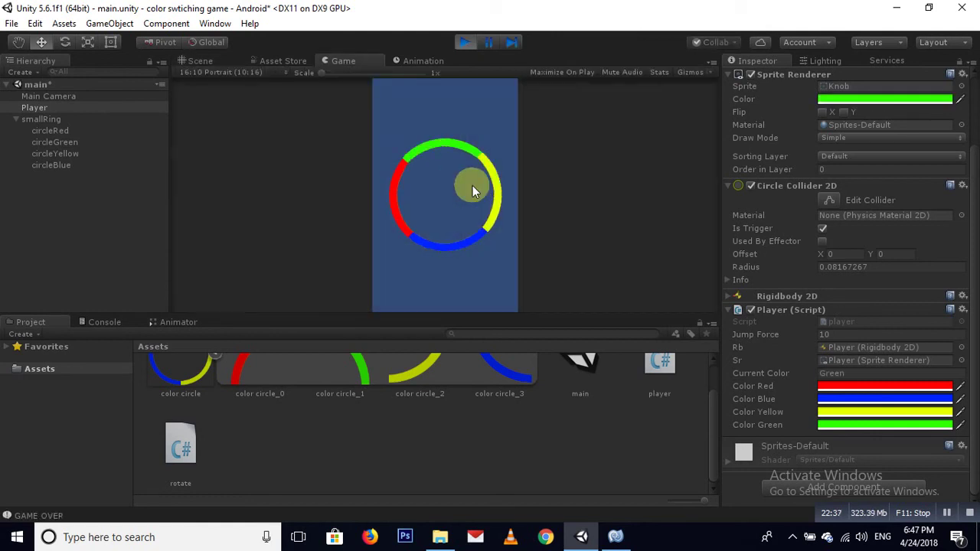
{"action": "left_click", "coordinate": [472, 191]}
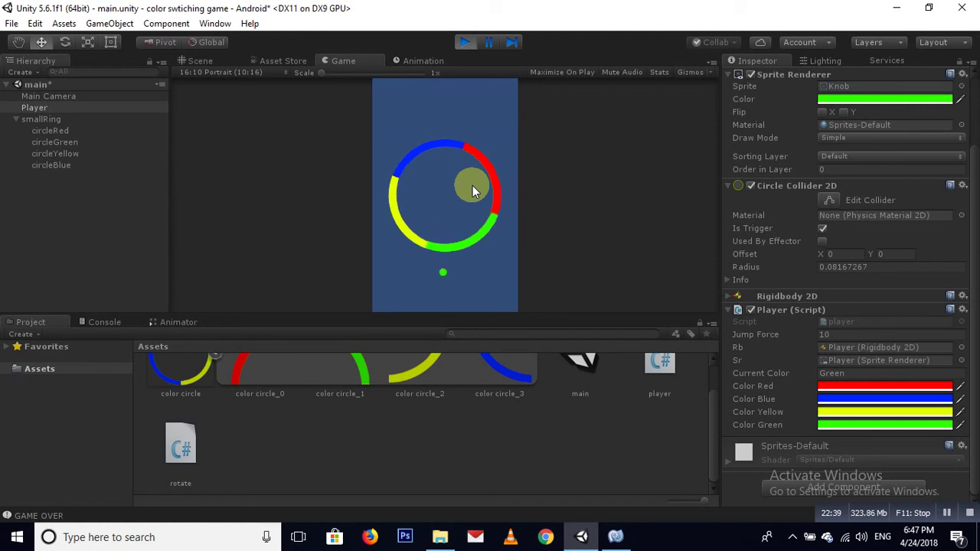
{"action": "left_click", "coordinate": [473, 192]}
{"action": "left_click", "coordinate": [473, 191]}
{"action": "left_click", "coordinate": [473, 191]}
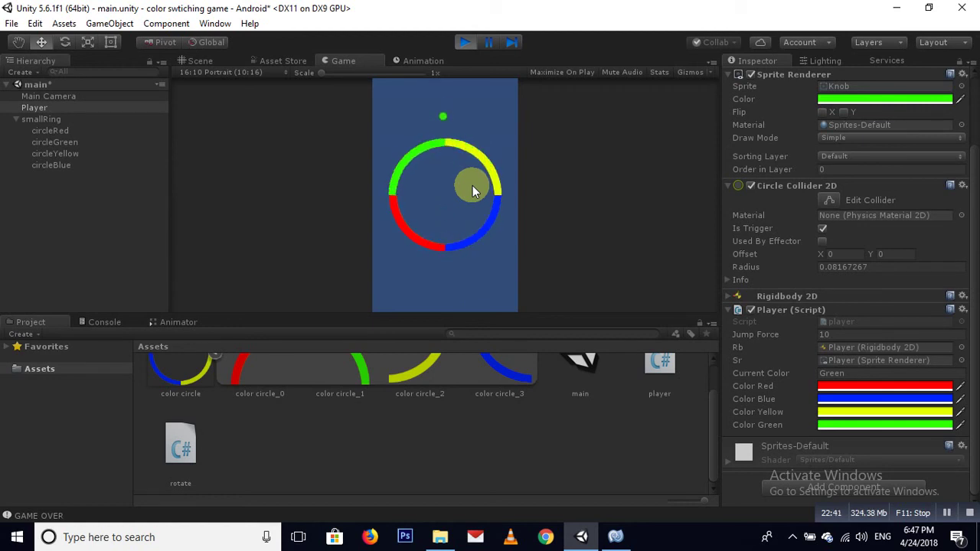
{"action": "left_click", "coordinate": [472, 191]}
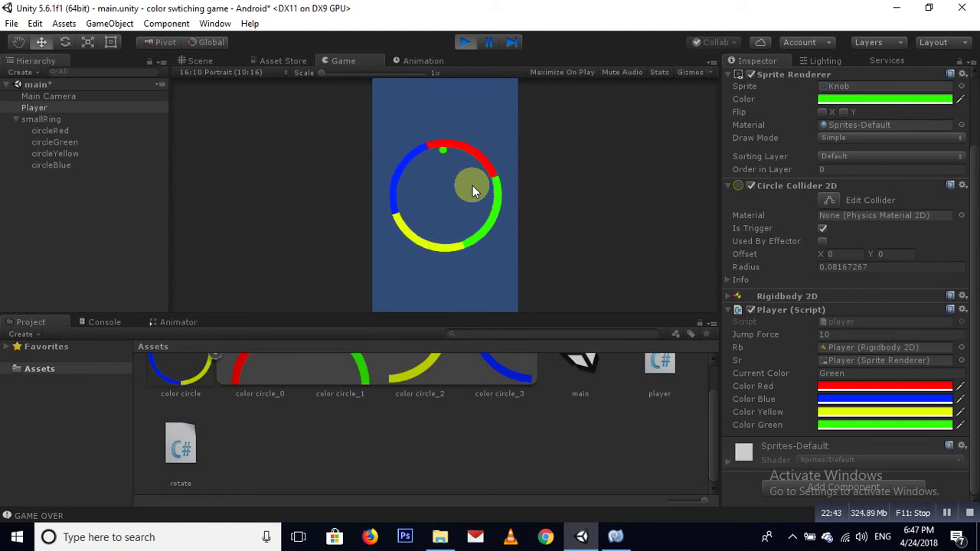
{"action": "left_click", "coordinate": [473, 192]}
{"action": "left_click", "coordinate": [473, 192]}
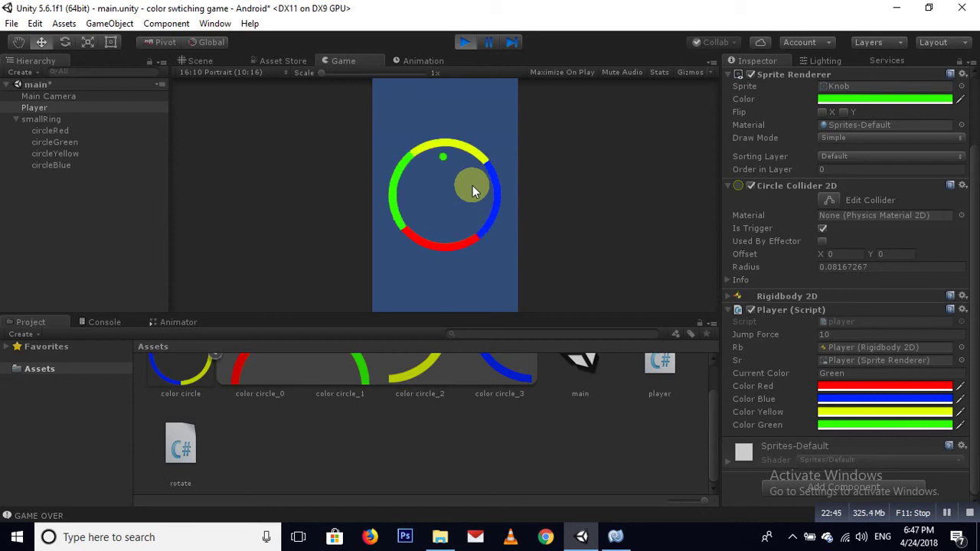
{"action": "left_click", "coordinate": [472, 191]}
{"action": "left_click", "coordinate": [470, 187]}
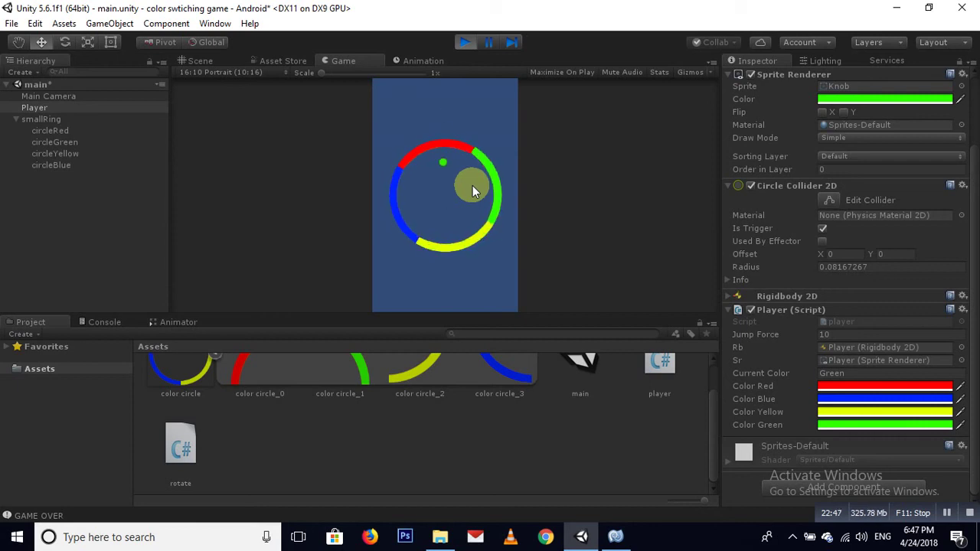
{"action": "left_click", "coordinate": [468, 186]}
{"action": "left_click", "coordinate": [462, 42]}
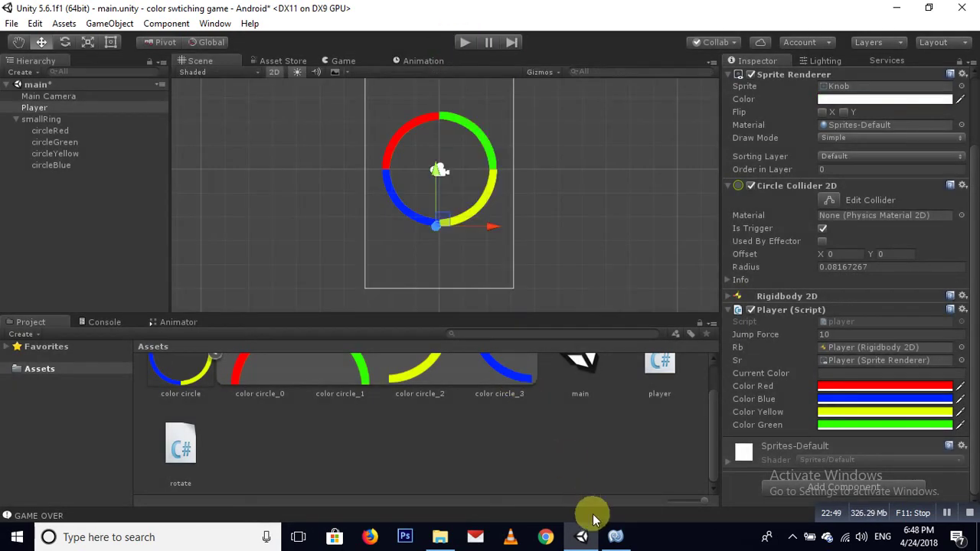
- Create and attach a new script named camerafollow to the Main Camera
{"action": "left_click", "coordinate": [616, 536]}
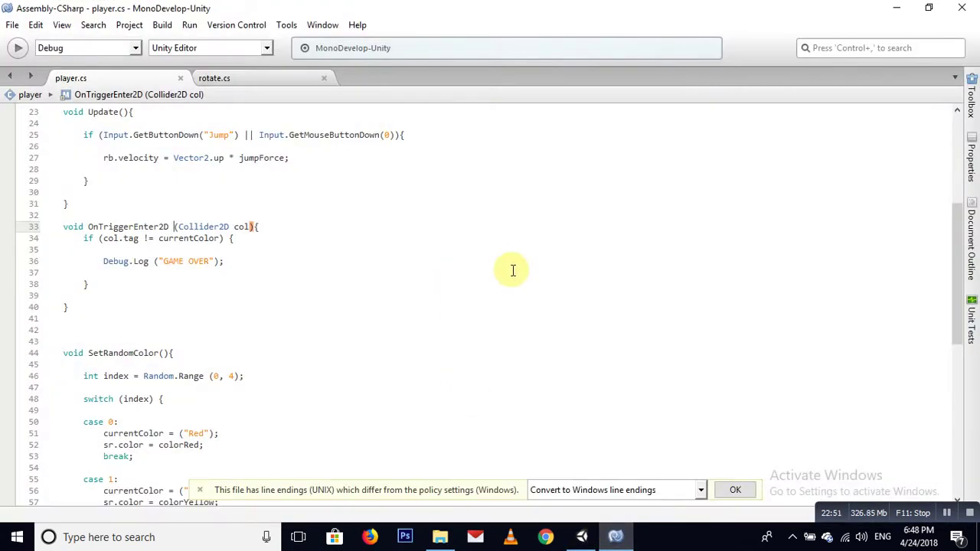
{"action": "left_click", "coordinate": [895, 7]}
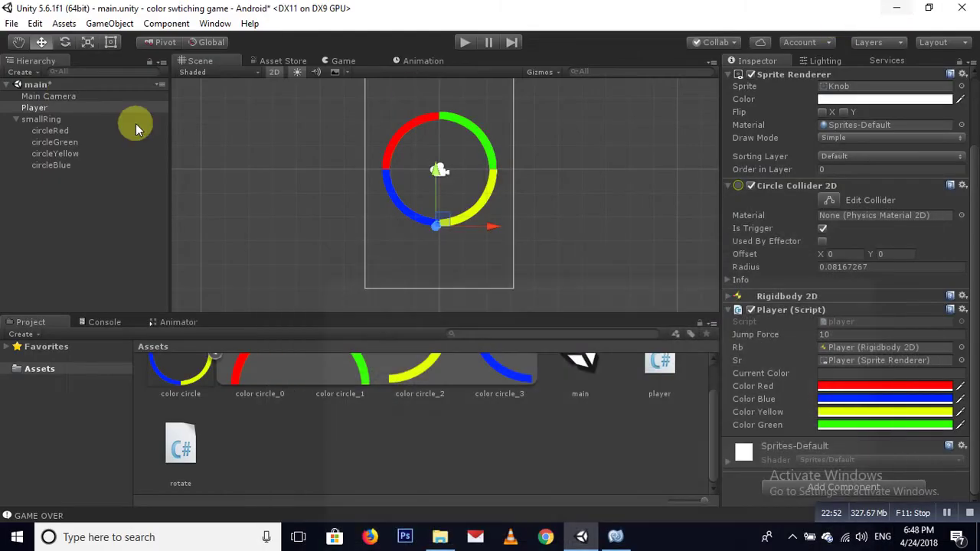
{"action": "left_click", "coordinate": [55, 96]}
{"action": "left_click", "coordinate": [824, 429]}
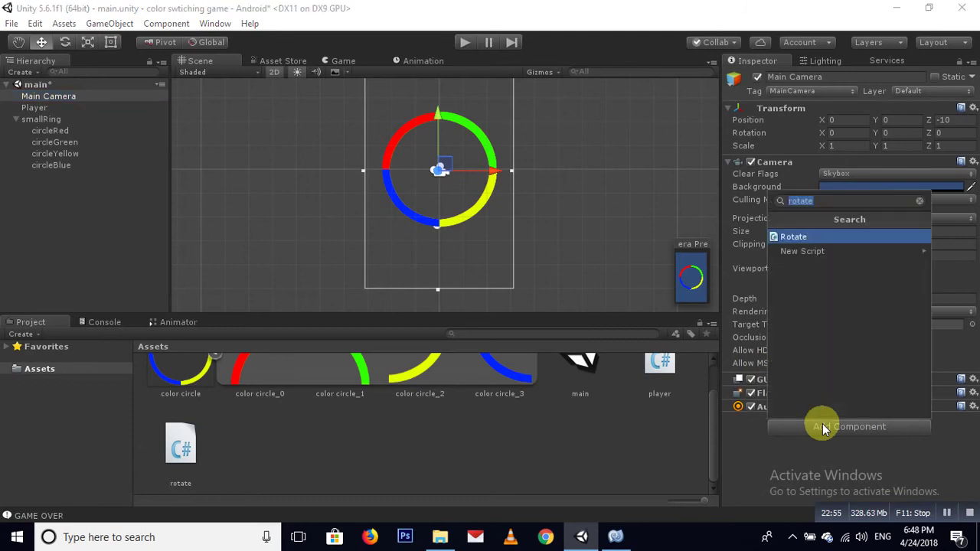
{"action": "type", "text": "c"}
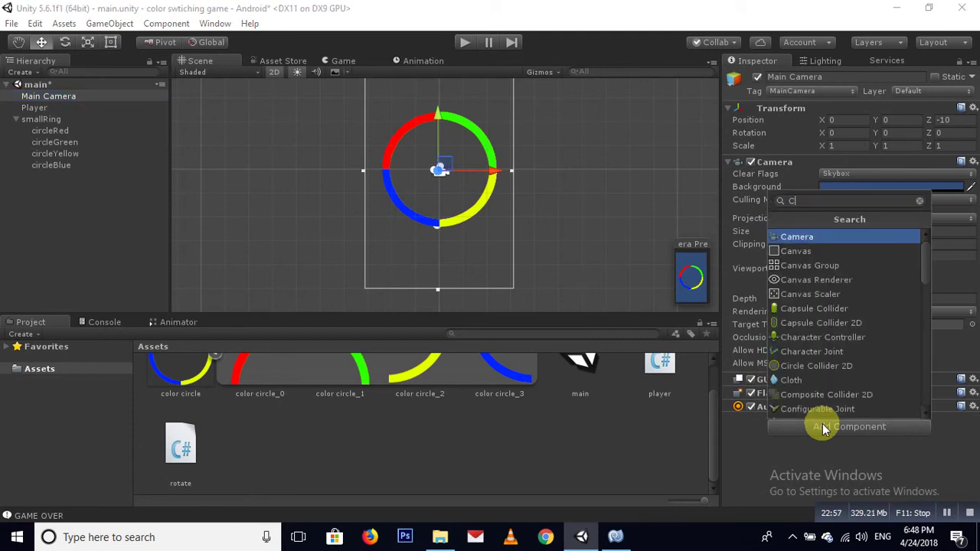
{"action": "key", "text": "BackSpace"}
{"action": "type", "text": "cameraf"}
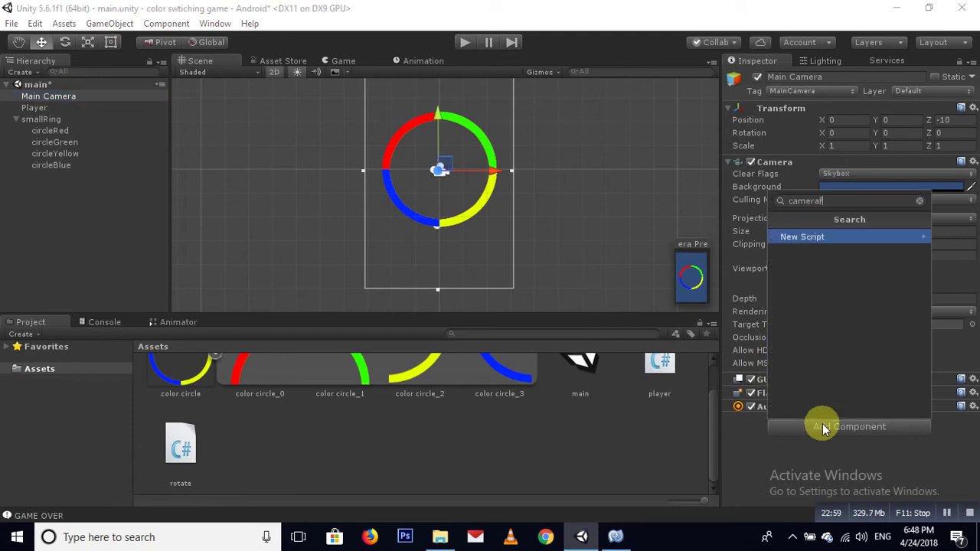
{"action": "type", "text": "ollow"}
{"action": "key", "text": "Return"}
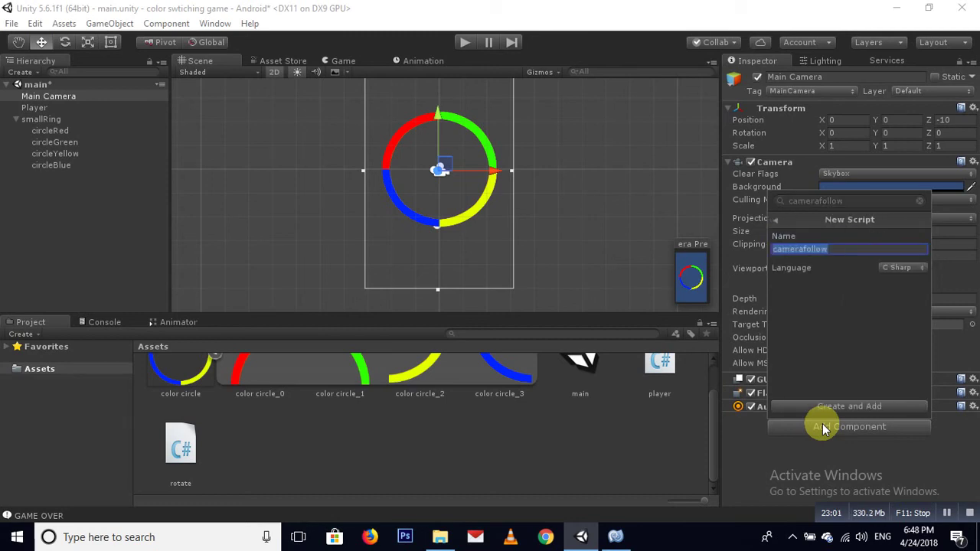
{"action": "key", "text": "Return"}
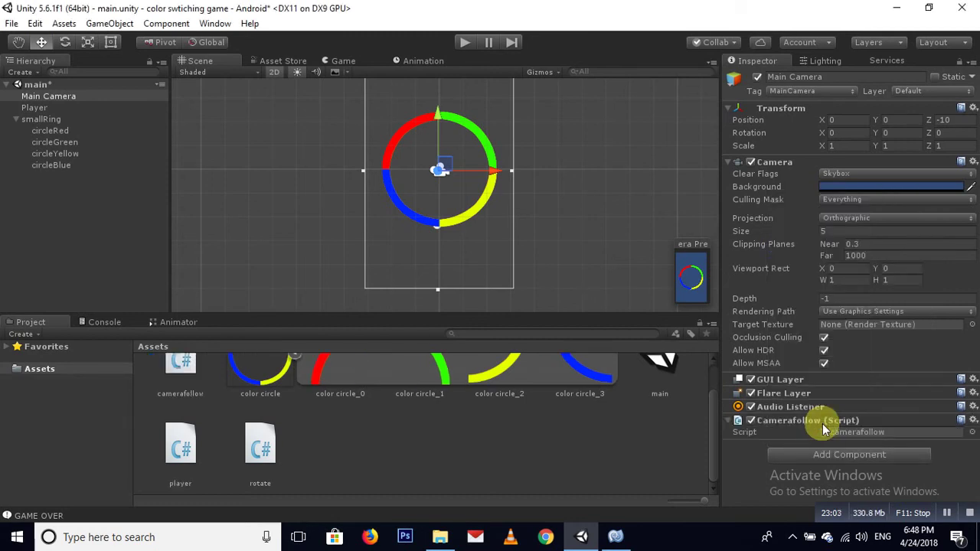
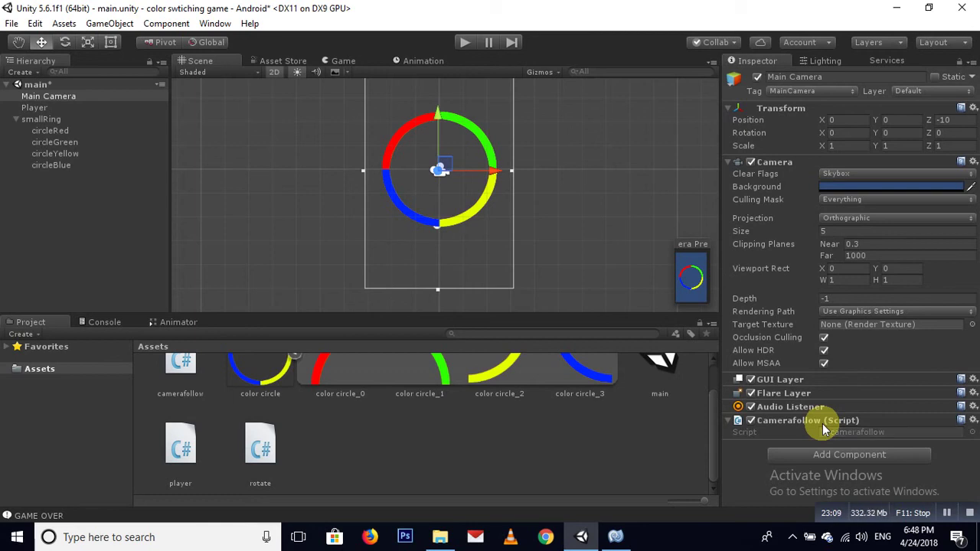
- Find the camerafollow script from the Main Camera's component and open it in MonoDevelop
{"action": "left_click", "coordinate": [889, 433]}
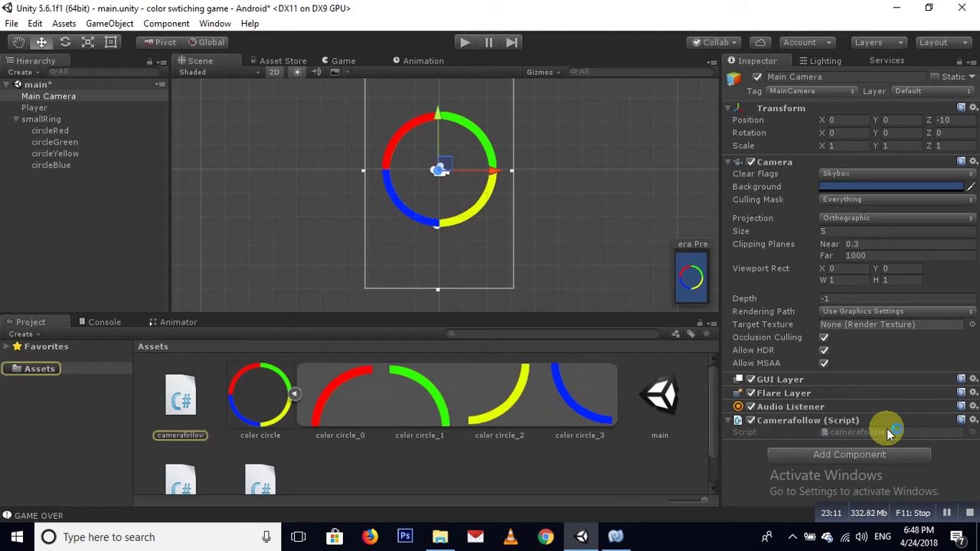
{"action": "double_click", "coordinate": [202, 421]}
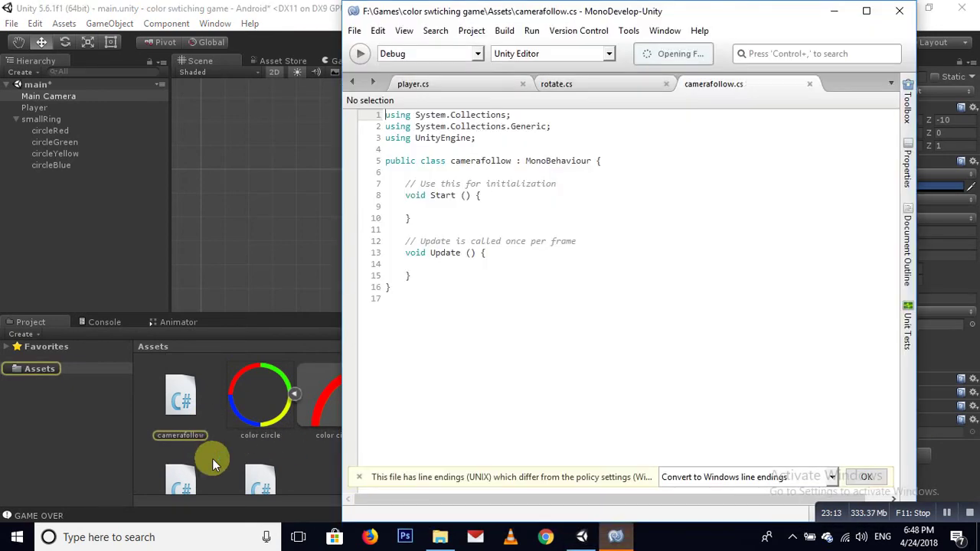
- Maximize the editor and delete the unused using lines and template Start/Update methods
{"action": "left_click", "coordinate": [866, 11]}
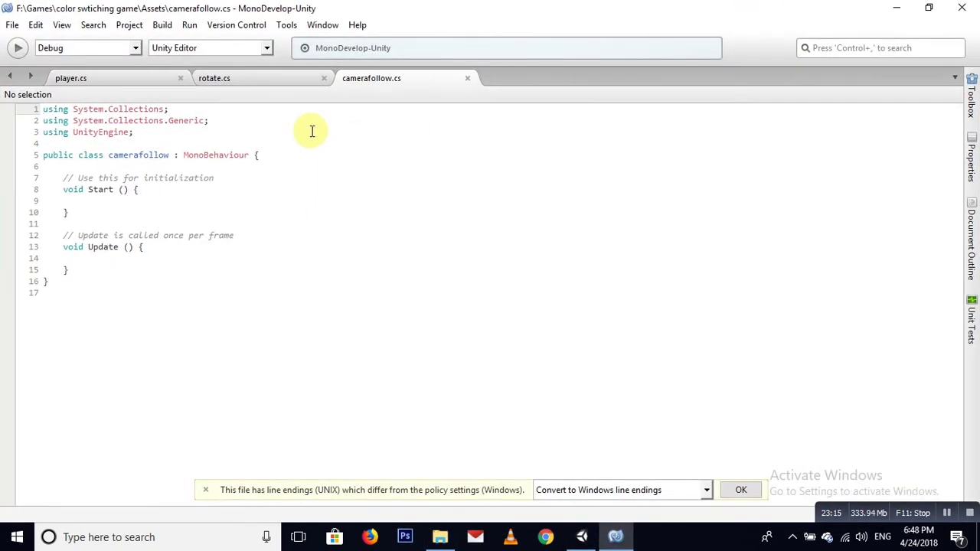
{"action": "left_click_drag", "start_coordinate": [215, 121], "coordinate": [43, 107]}
{"action": "key", "text": "BackSpace"}
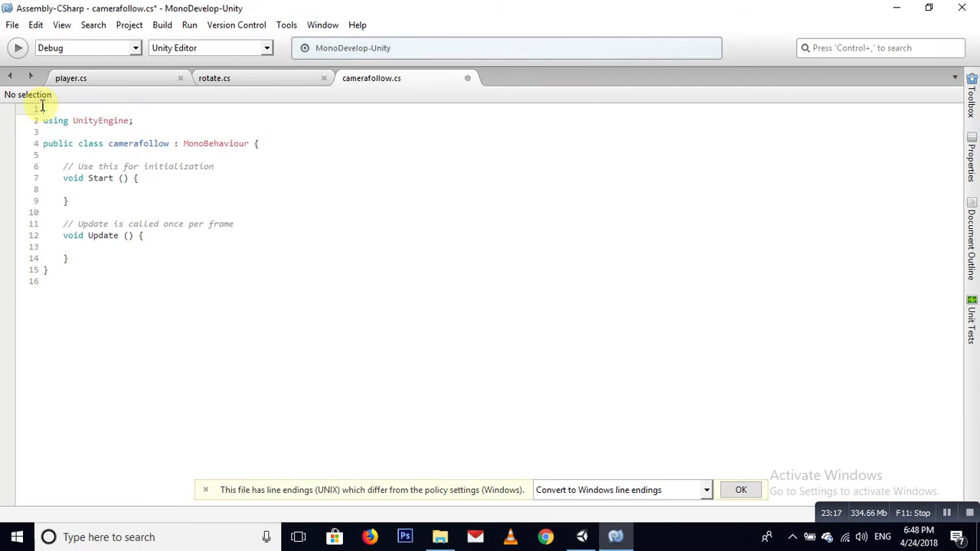
{"action": "key", "text": "Delete"}
{"action": "left_click_drag", "start_coordinate": [63, 155], "coordinate": [90, 245]}
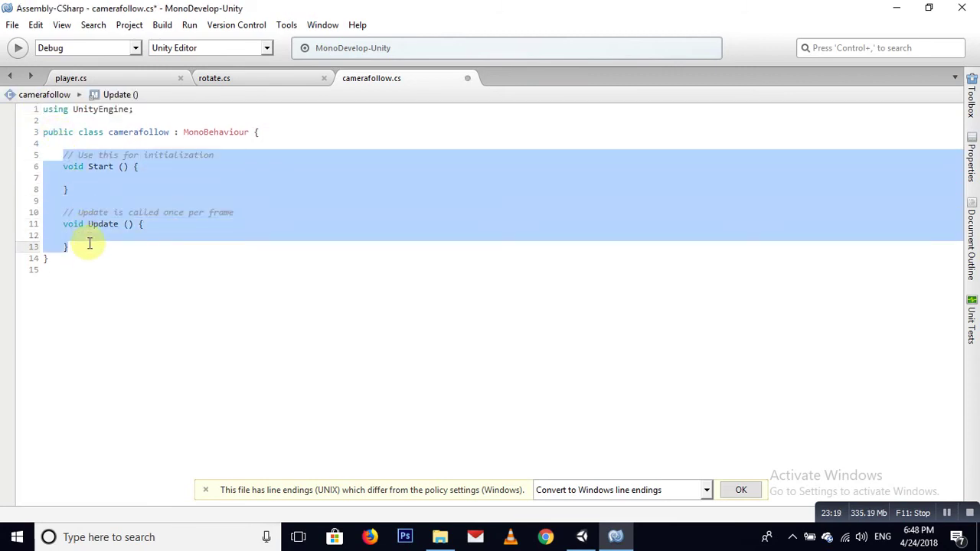
{"action": "key", "text": "BackSpace"}
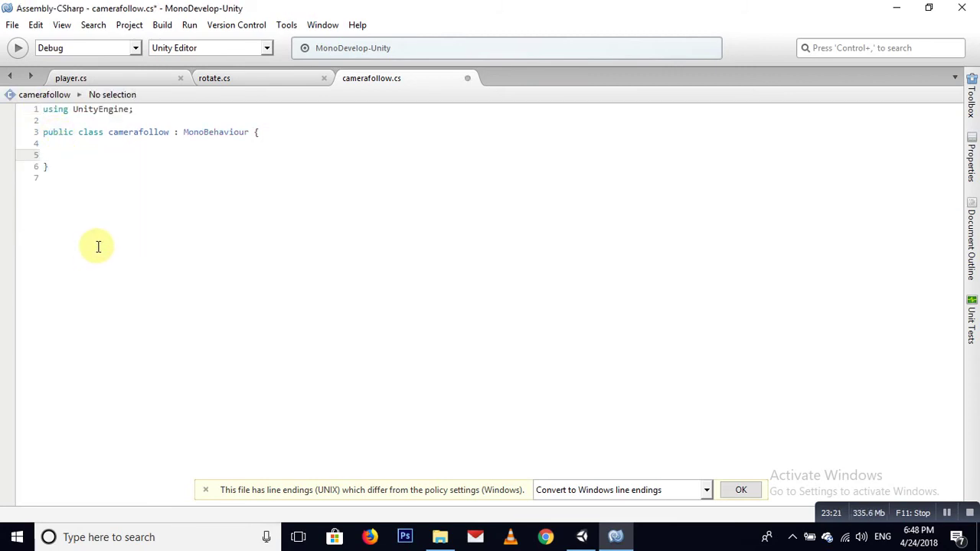
- Declare the field 'public Transform player;' in the camerafollow class
{"action": "type", "text": "public"}
{"action": "key", "text": "Escape"}
{"action": "type", "text": "Tr"}
{"action": "key", "text": "Up"}
{"action": "key", "text": "Up"}
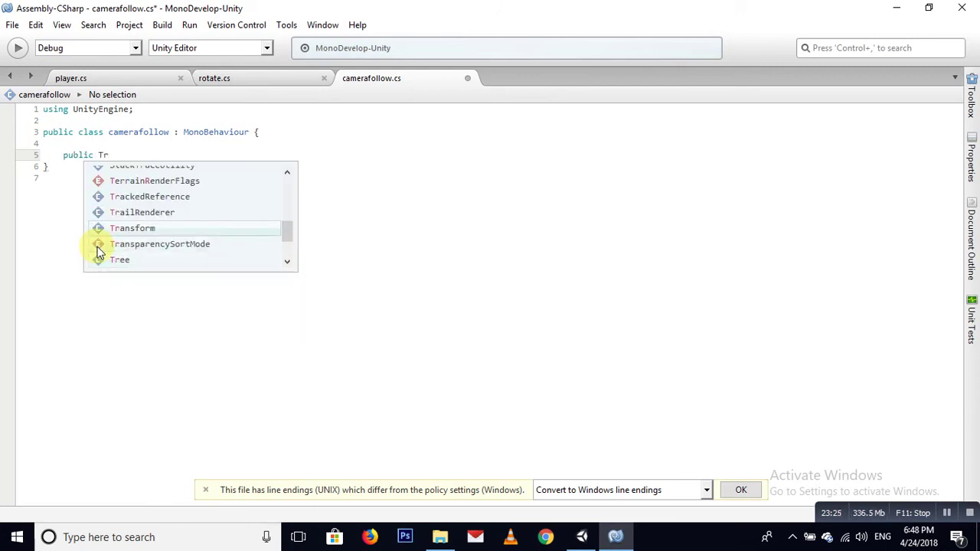
{"action": "key", "text": "Return"}
{"action": "type", "text": "ayer;"}
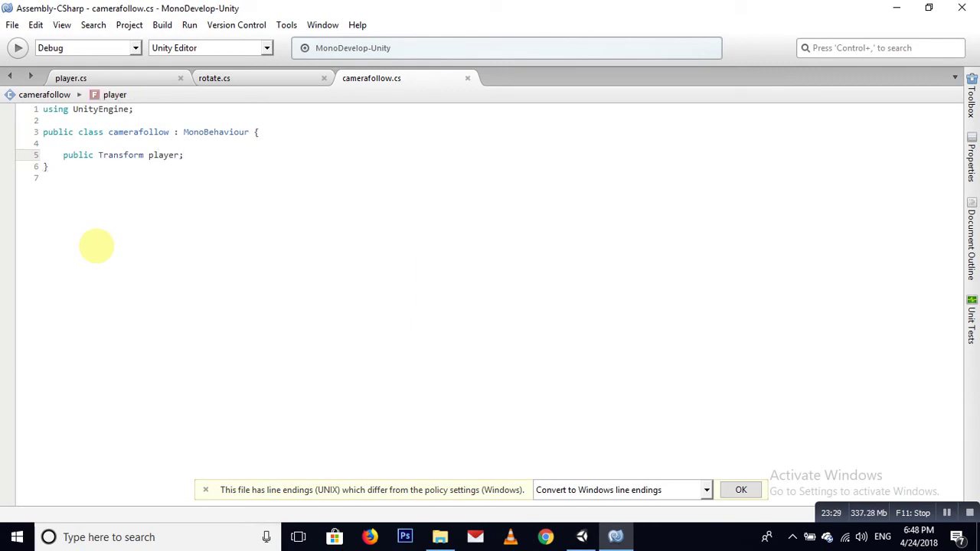
{"action": "key", "text": "Return"}
{"action": "key", "text": "Return"}
- Add an empty 'void Update(){}' method with room for its body
{"action": "type", "text": "vo"}
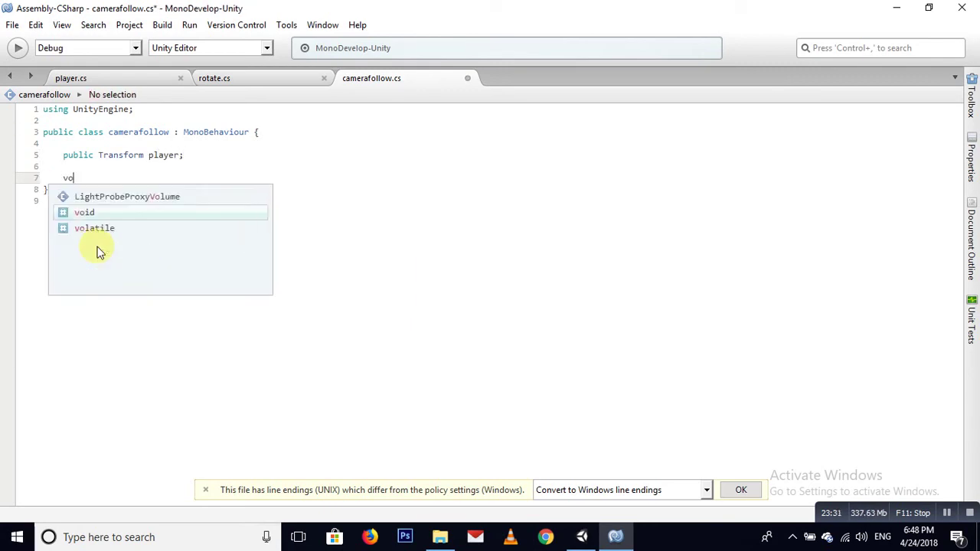
{"action": "type", "text": "id Upd"}
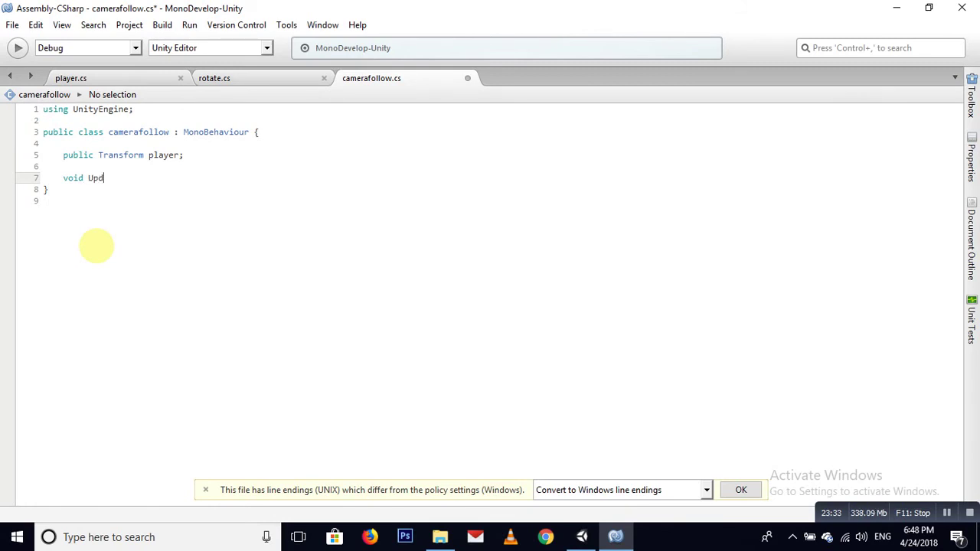
{"action": "type", "text": "ate(){}"}
{"action": "key", "text": "Return"}
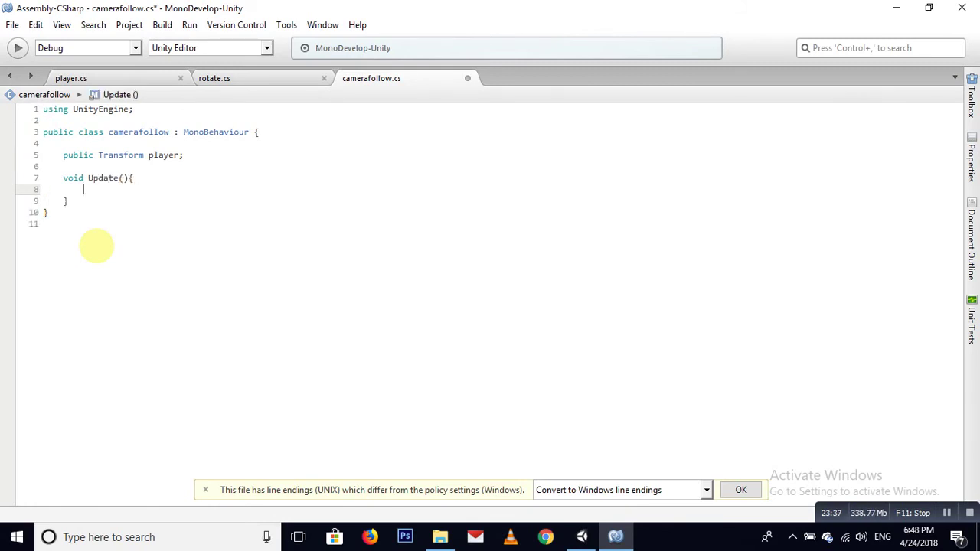
{"action": "key", "text": "Return"}
{"action": "key", "text": "Up"}
{"action": "key", "text": "Return"}
- Inside Update, begin the check 'if (player.position.y > transform.position.y) {'
{"action": "type", "text": "if( "}
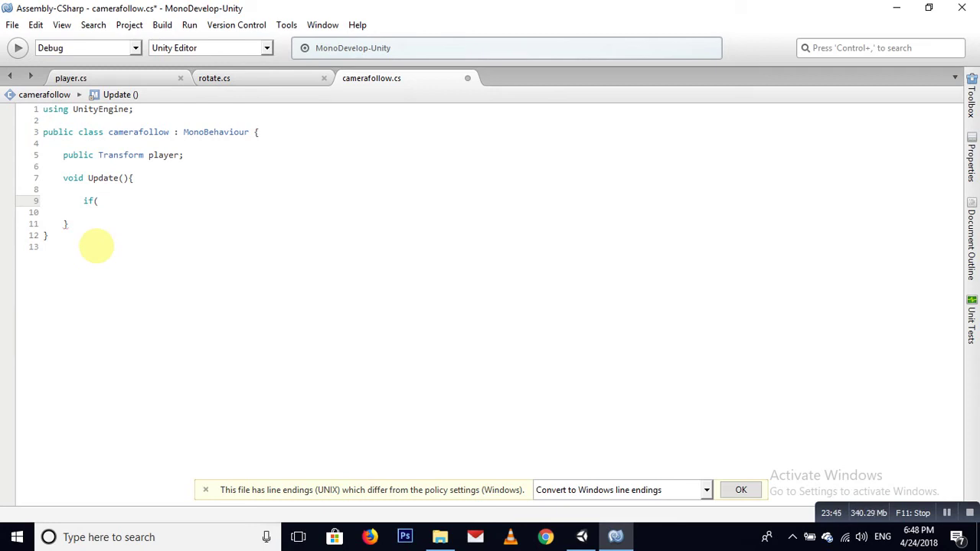
{"action": "type", "text": "player"}
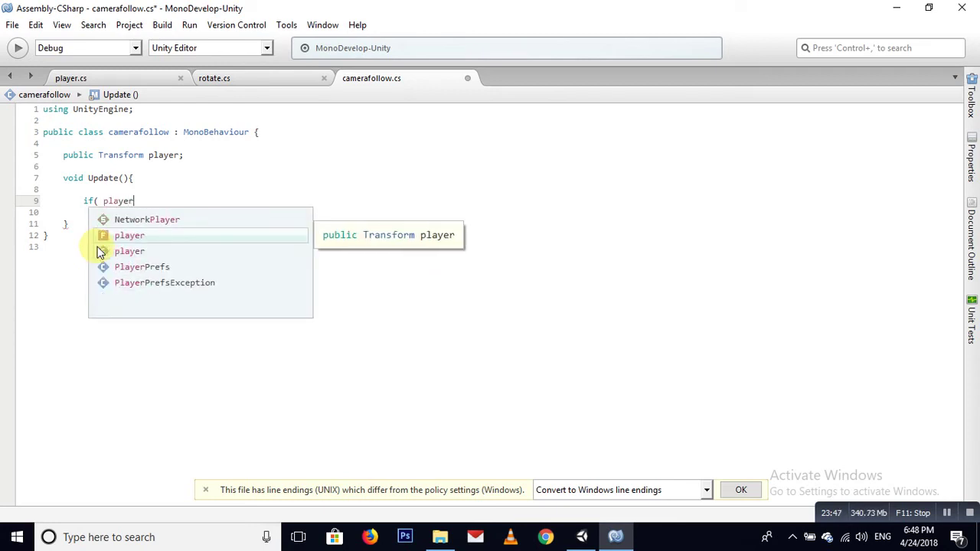
{"action": "left_click", "coordinate": [99, 253]}
{"action": "type", "text": ".posi"}
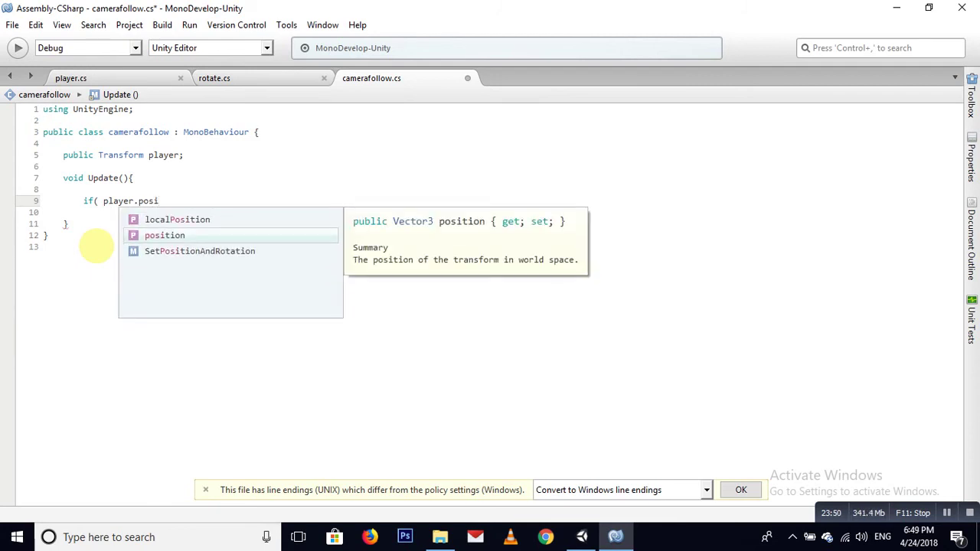
{"action": "key", "text": "Return"}
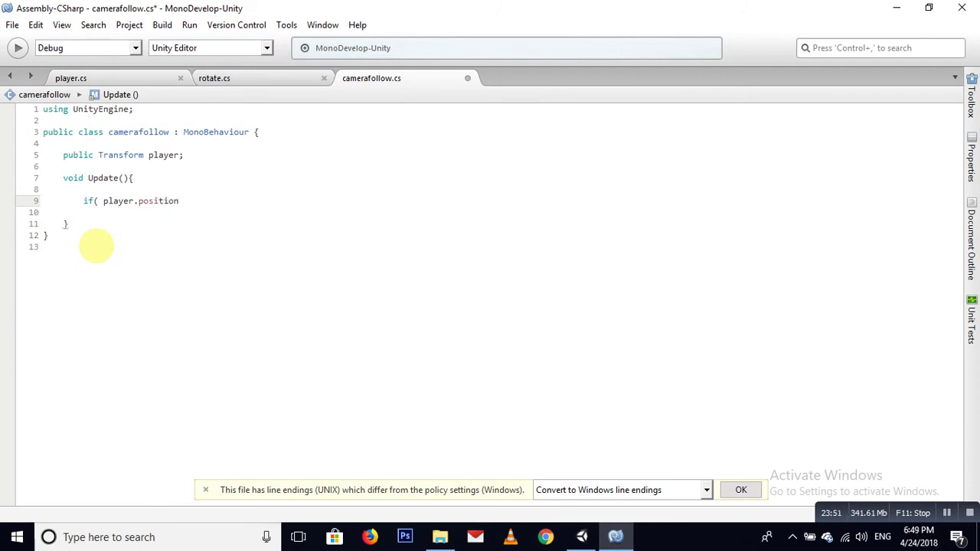
{"action": "type", "text": ".y"}
{"action": "key", "text": "Escape"}
{"action": "type", "text": "trans"}
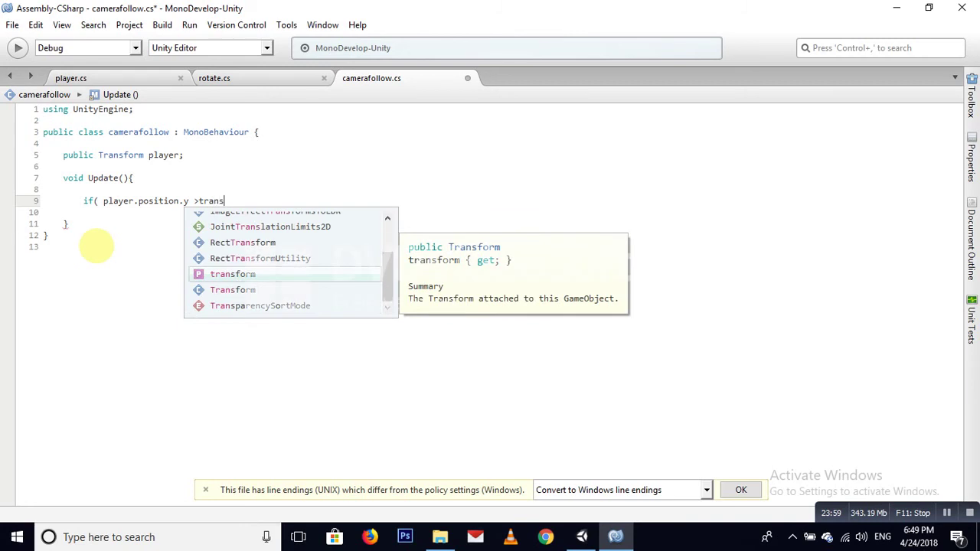
{"action": "key", "text": "Return"}
{"action": "type", "text": ".pos"}
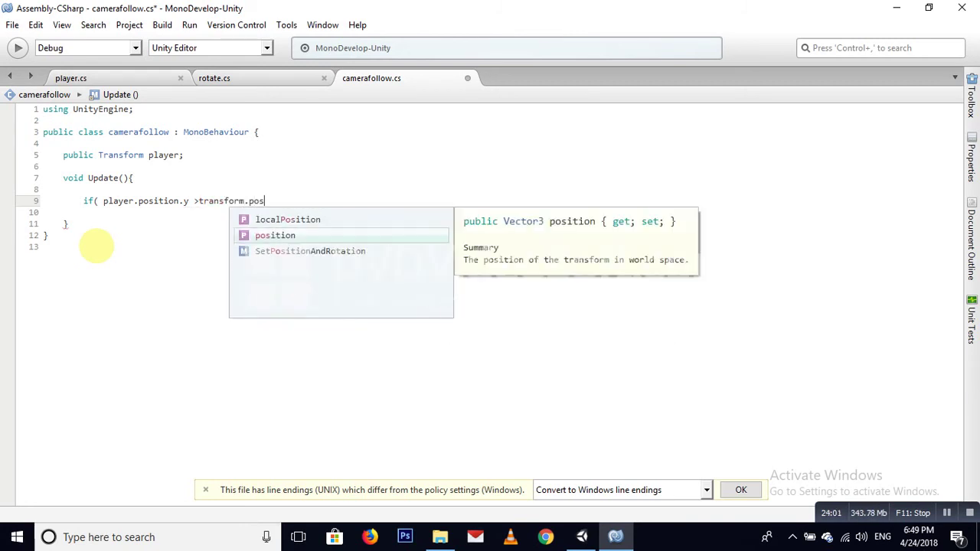
{"action": "key", "text": "Return"}
{"action": "type", "text": "."}
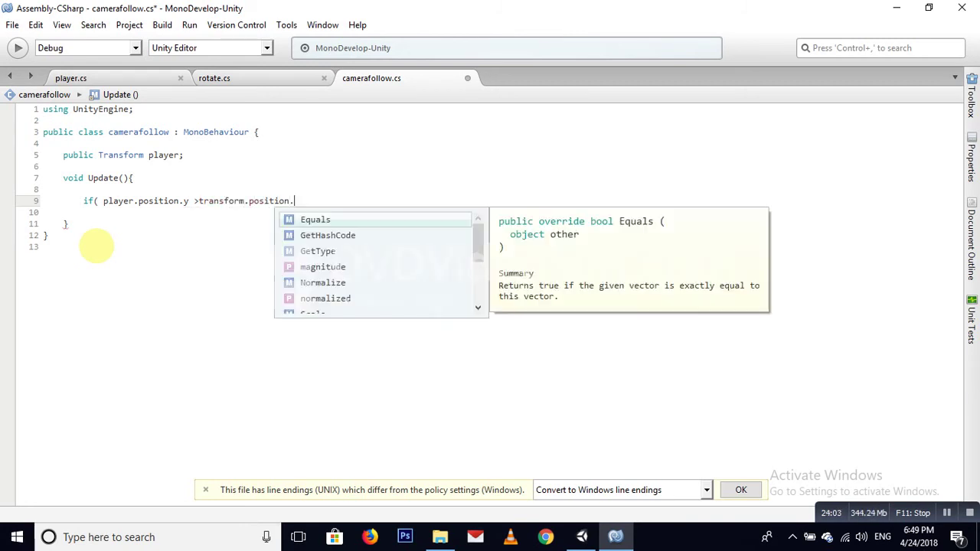
{"action": "type", "text": "y) "}
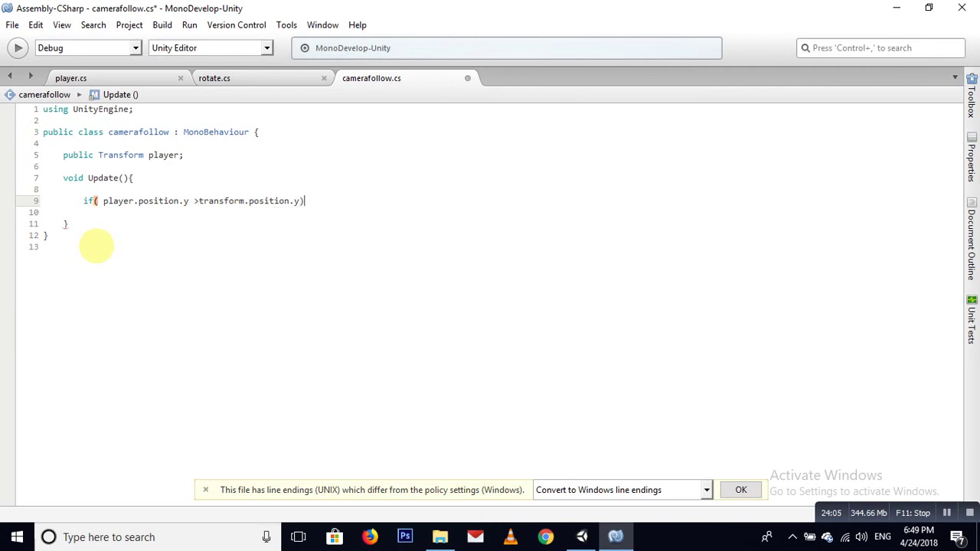
{"action": "type", "text": "{"}
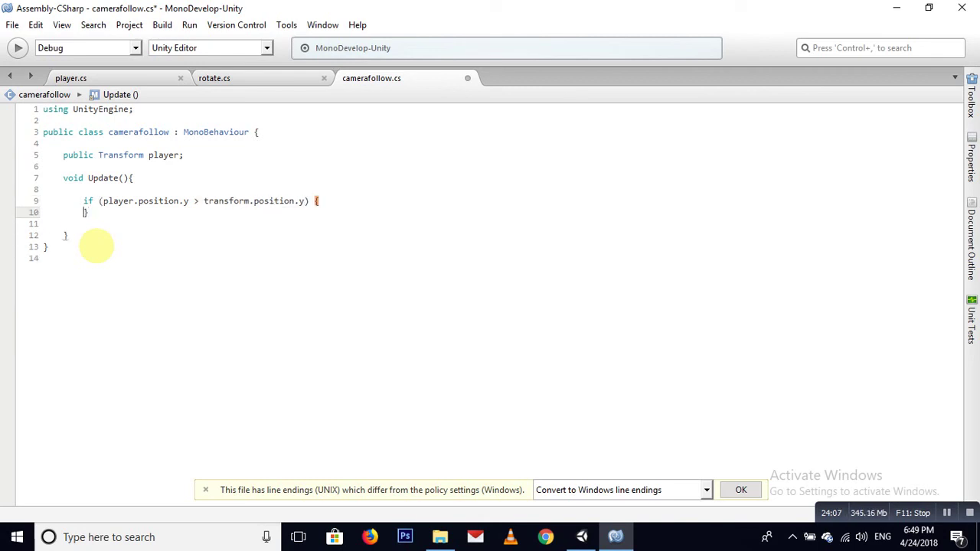
- Inside the if block, start the line 'transform.position = new Vector3()'
{"action": "key", "text": "Return"}
{"action": "key", "text": "Return"}
{"action": "key", "text": "Up"}
{"action": "key", "text": "Return"}
{"action": "key", "text": "Up"}
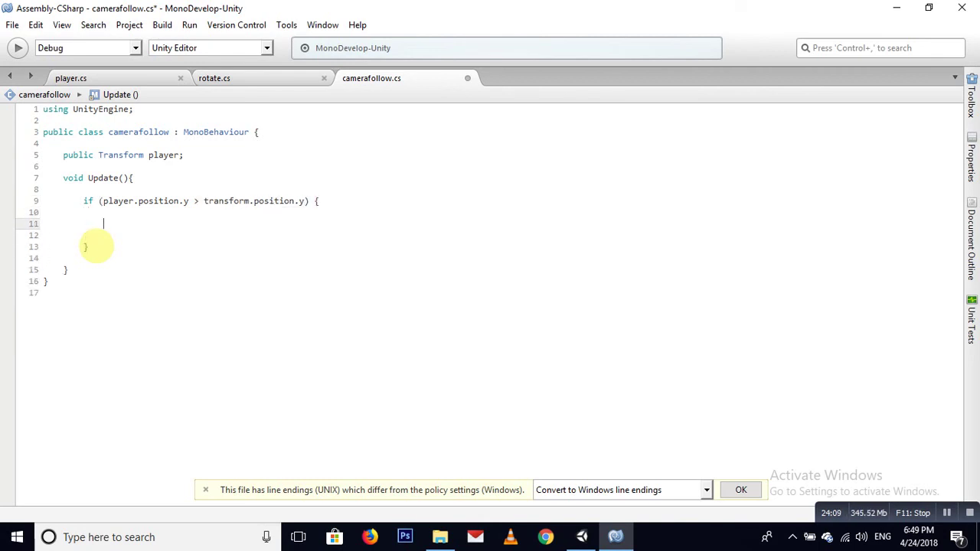
{"action": "type", "text": "tran"}
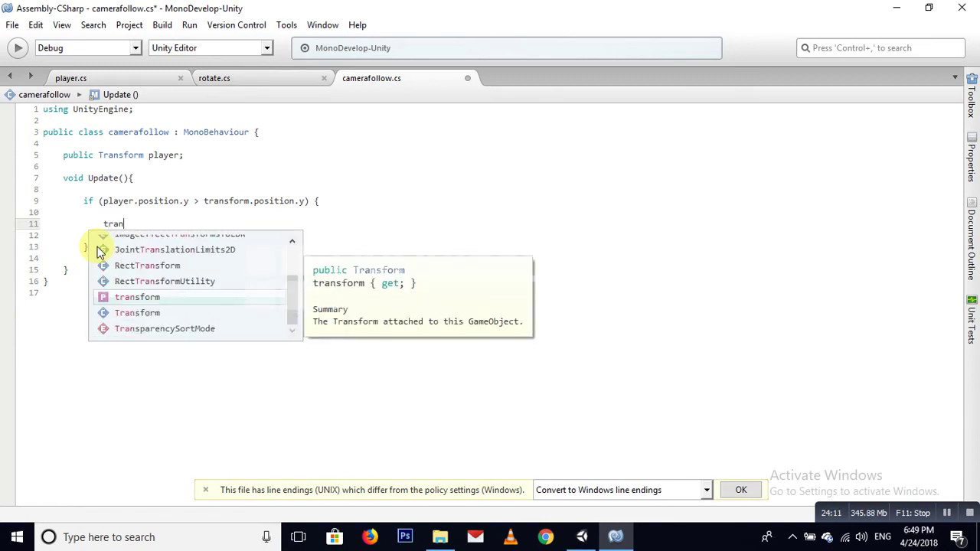
{"action": "key", "text": "Return"}
{"action": "type", "text": ".pos"}
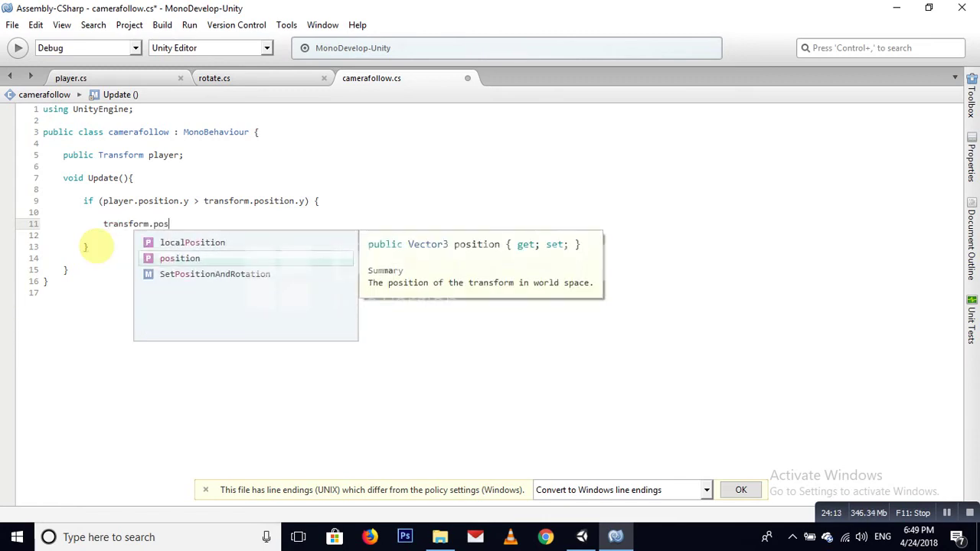
{"action": "key", "text": "Return"}
{"action": "type", "text": "= "}
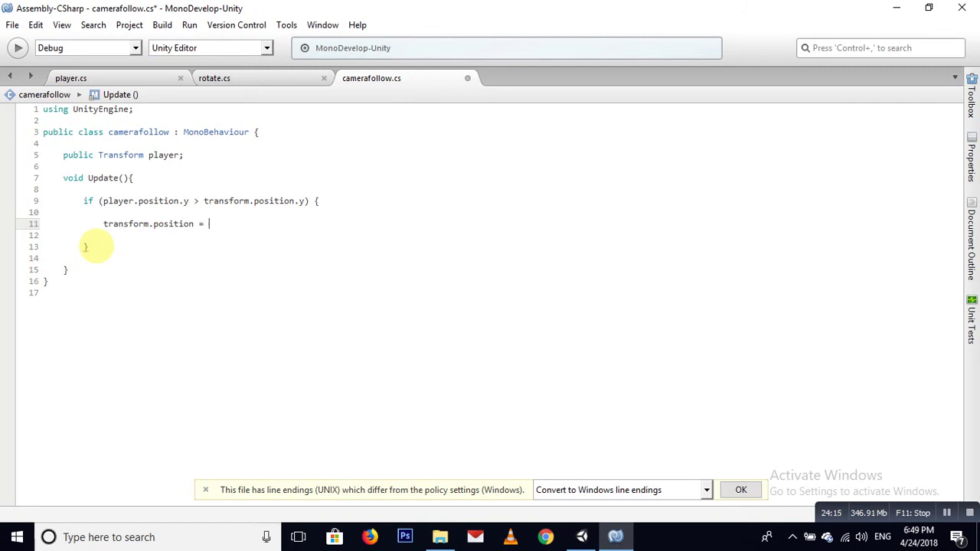
{"action": "type", "text": "ne"}
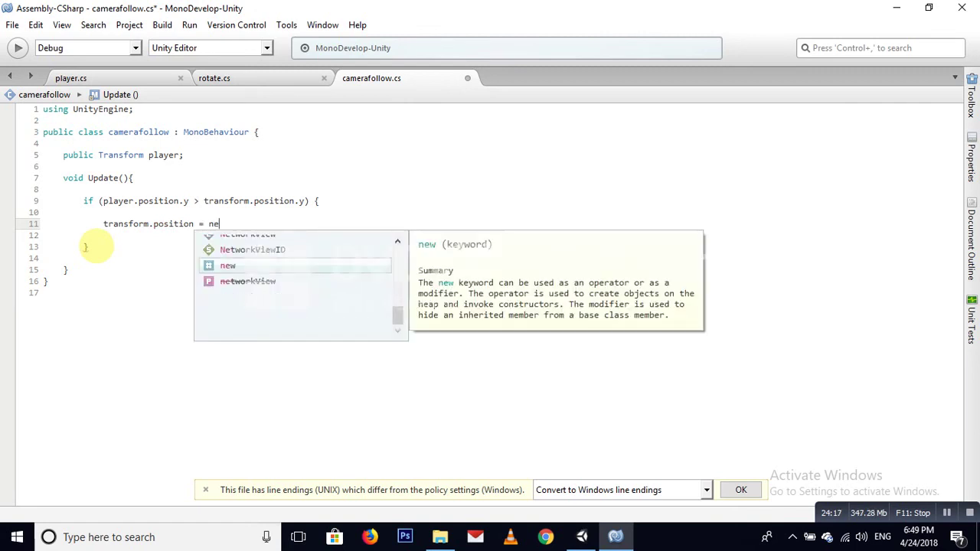
{"action": "type", "text": "w "}
{"action": "type", "text": "ve"}
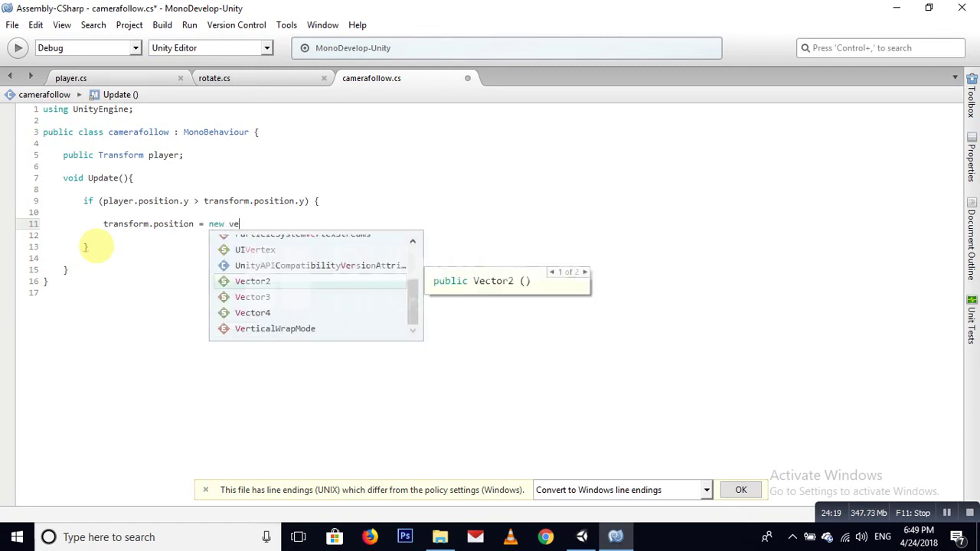
{"action": "type", "text": "cto"}
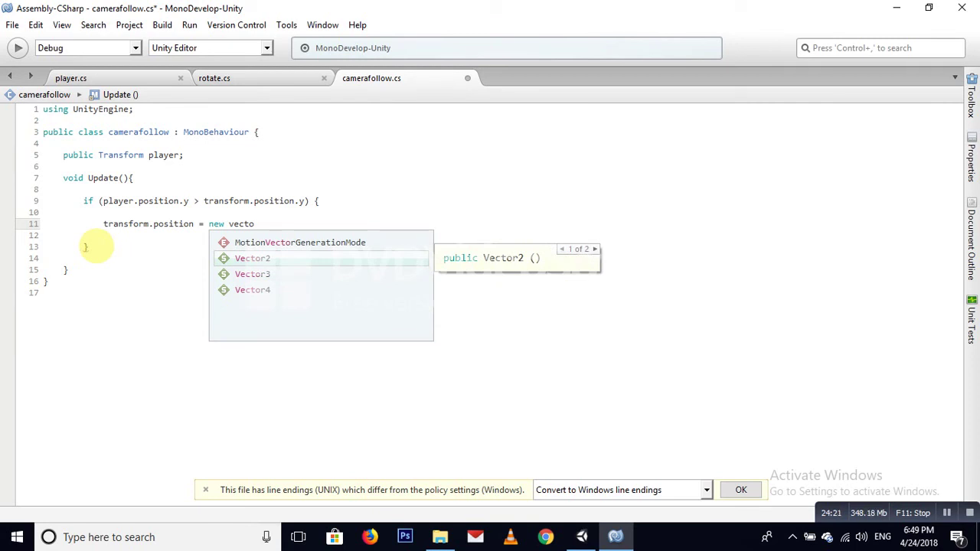
{"action": "type", "text": "r"}
{"action": "key", "text": "Down"}
{"action": "key", "text": "Return"}
{"action": "type", "text": "("}
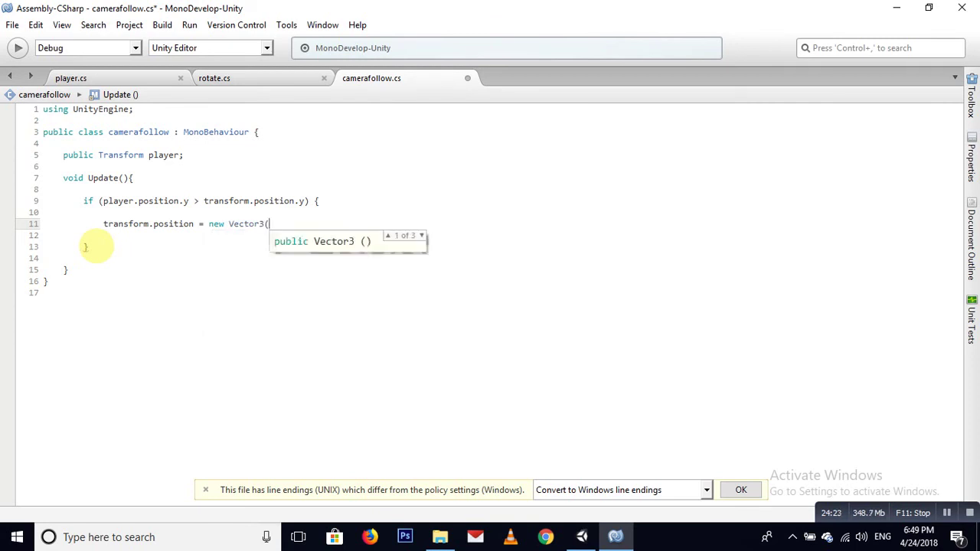
{"action": "type", "text": ")"}
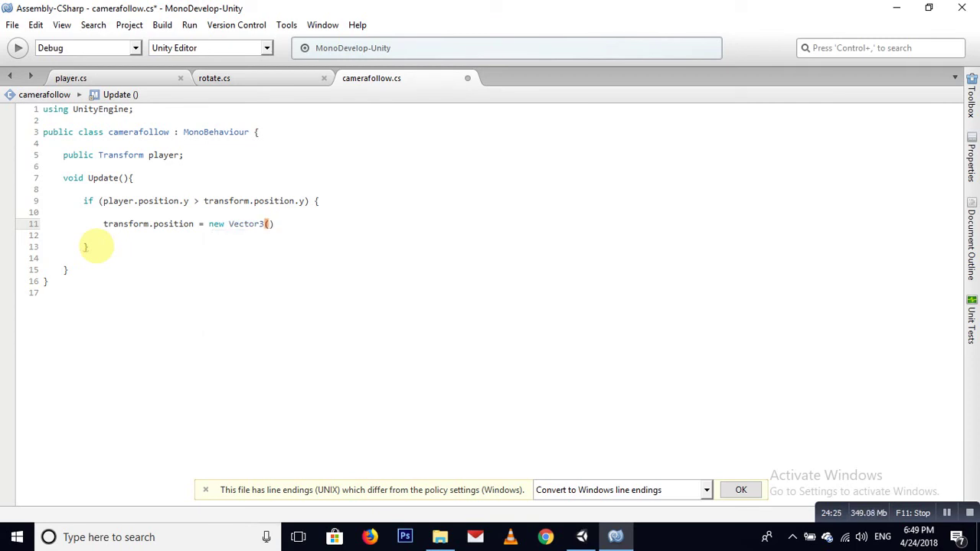
- Pass transform.position.x and player.position.y as the first two Vector3 arguments
{"action": "key", "text": "Left"}
{"action": "type", "text": "trans"}
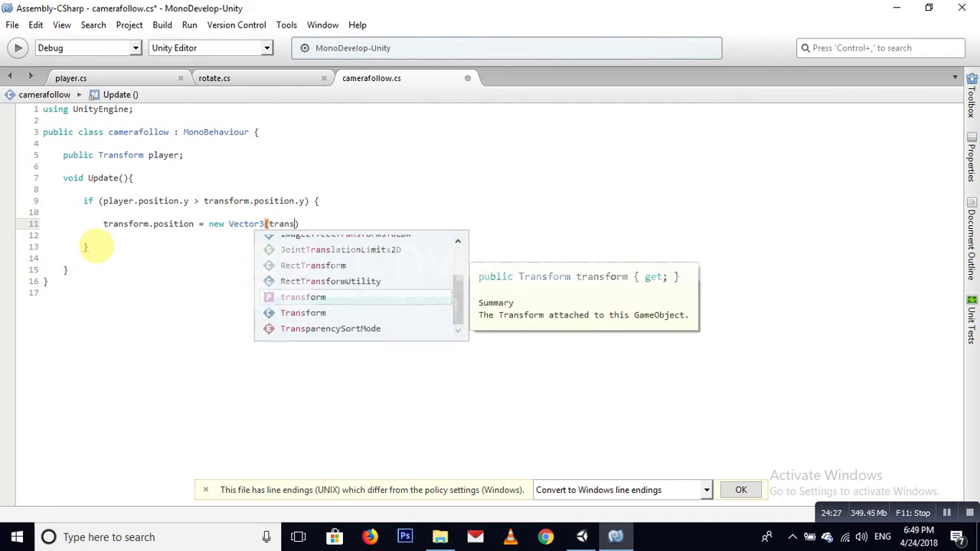
{"action": "key", "text": "Return"}
{"action": "type", "text": ".pos"}
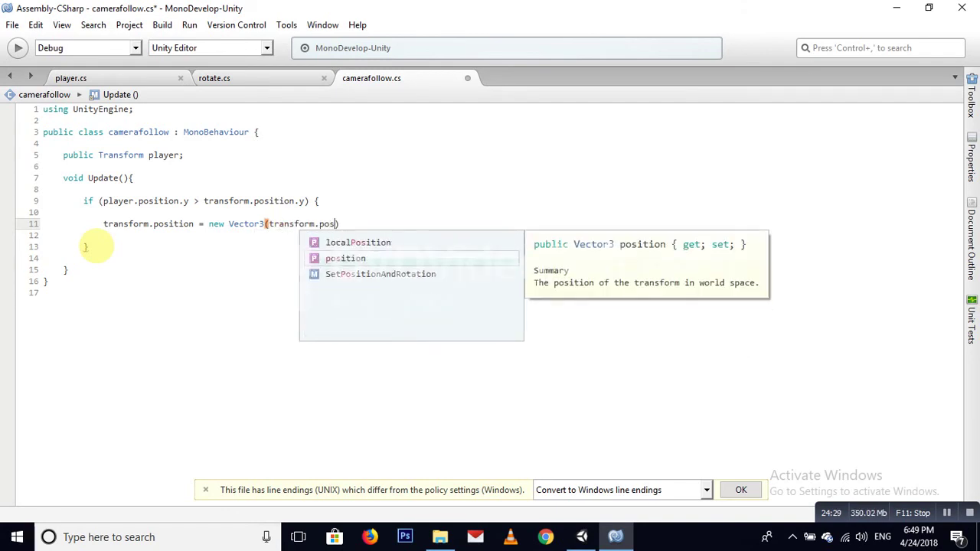
{"action": "key", "text": "Return"}
{"action": "type", "text": "."}
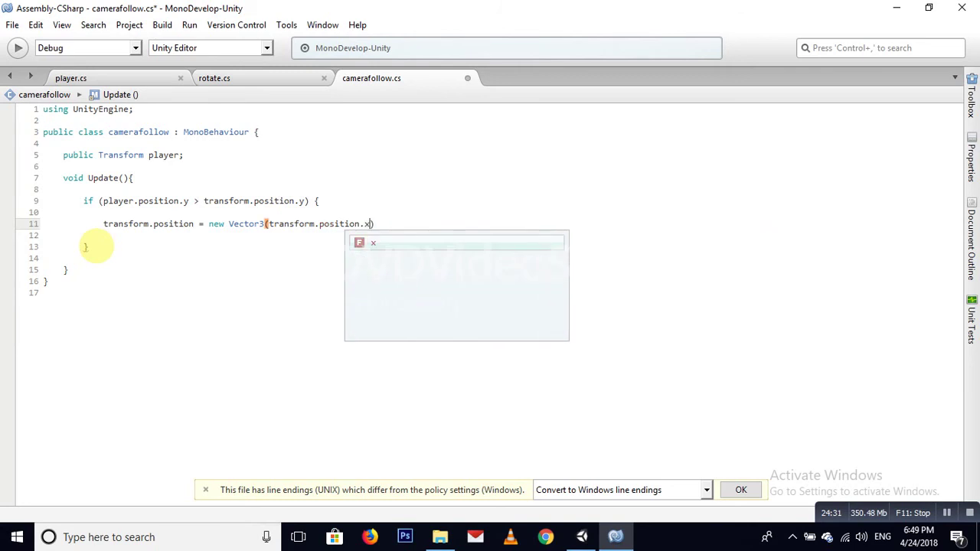
{"action": "type", "text": "x"}
{"action": "key", "text": "Return"}
{"action": "type", "text": ", "}
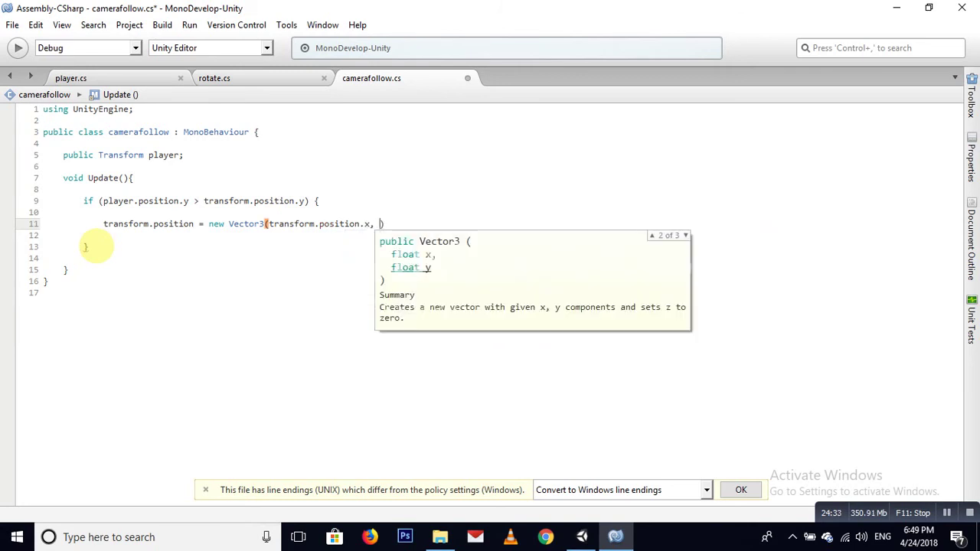
{"action": "type", "text": "playe"}
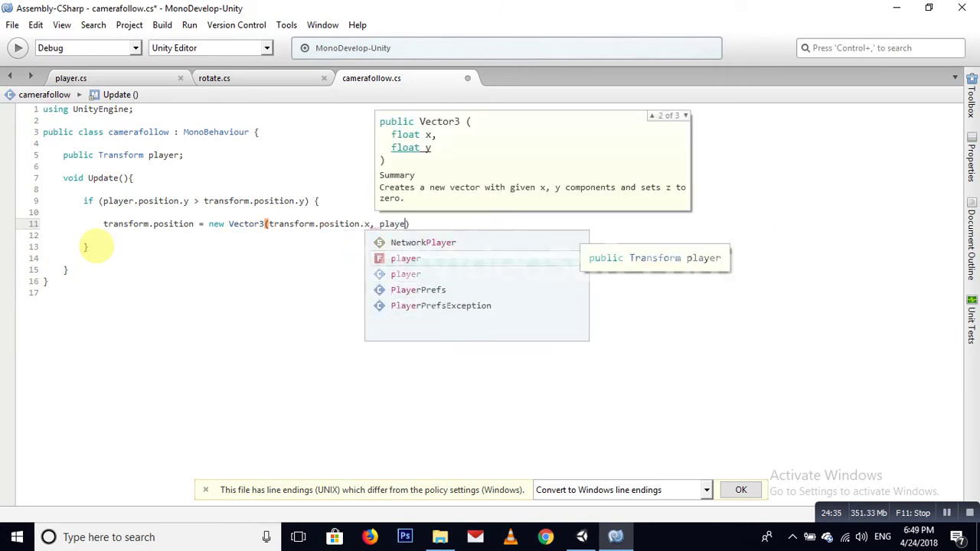
{"action": "key", "text": "Return"}
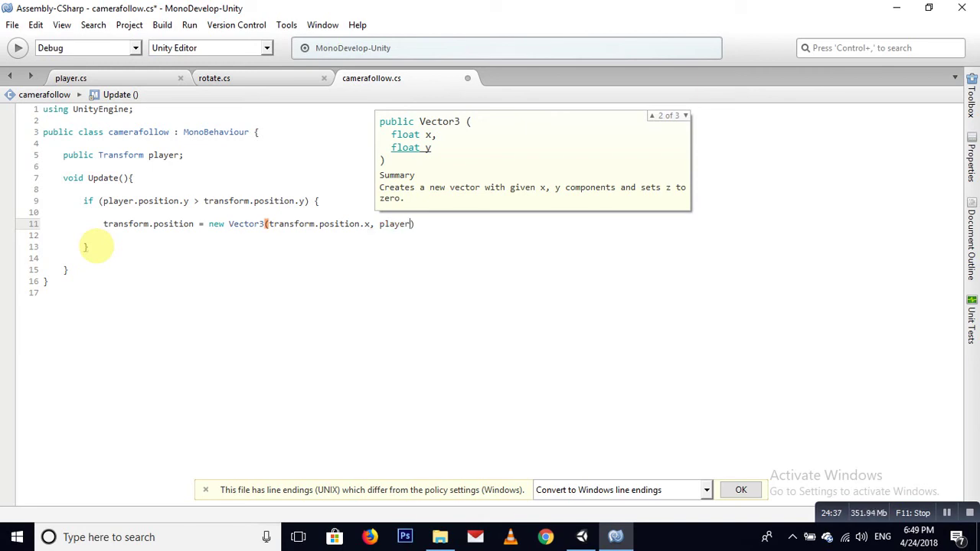
{"action": "type", "text": ".posi"}
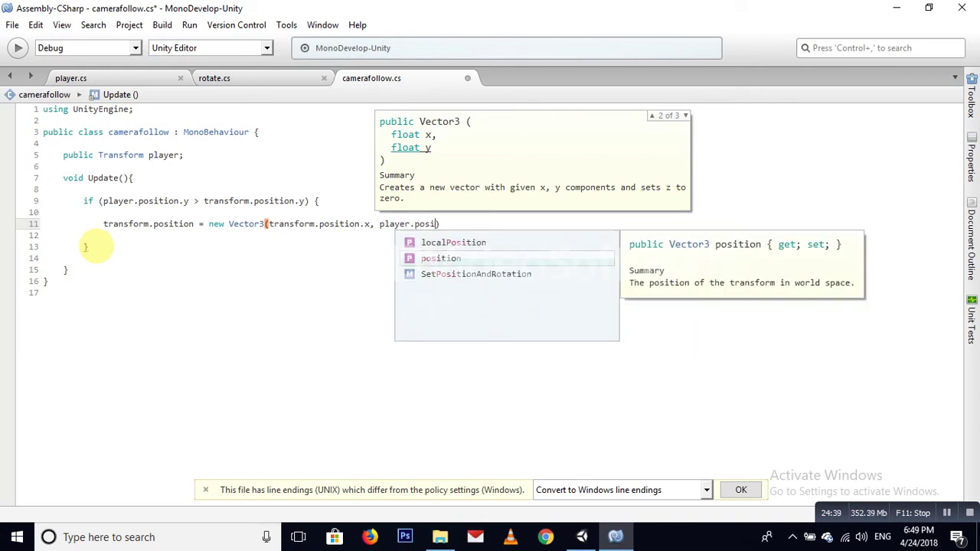
{"action": "key", "text": "Return"}
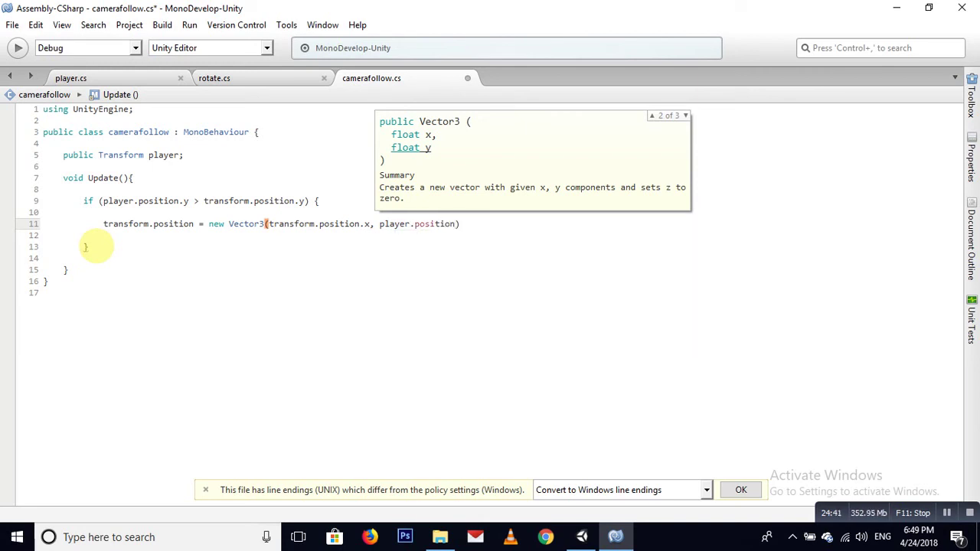
{"action": "type", "text": ".y"}
{"action": "key", "text": "Escape"}
- Finish with transform.position.z as the third argument and save the script
{"action": "type", "text": ", "}
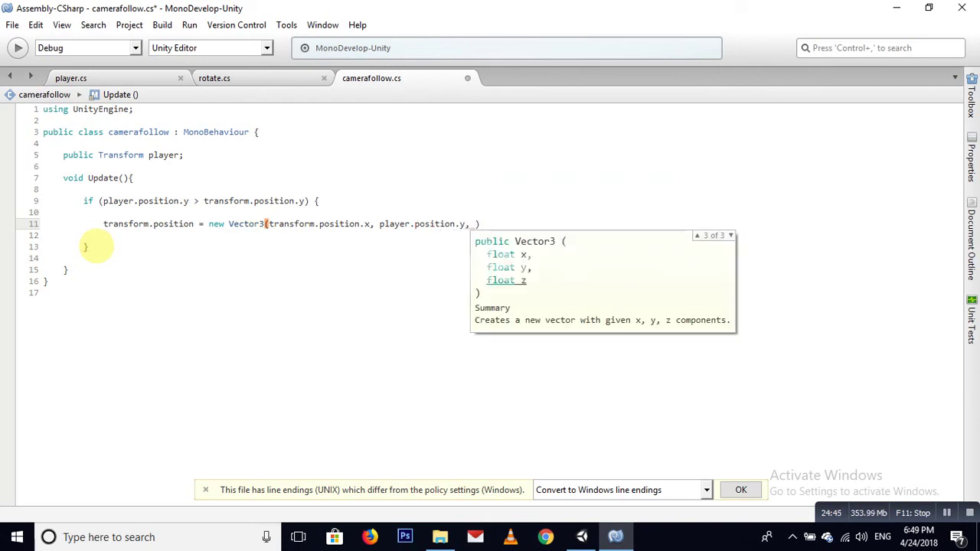
{"action": "type", "text": "trans"}
{"action": "key", "text": "Return"}
{"action": "type", "text": "."}
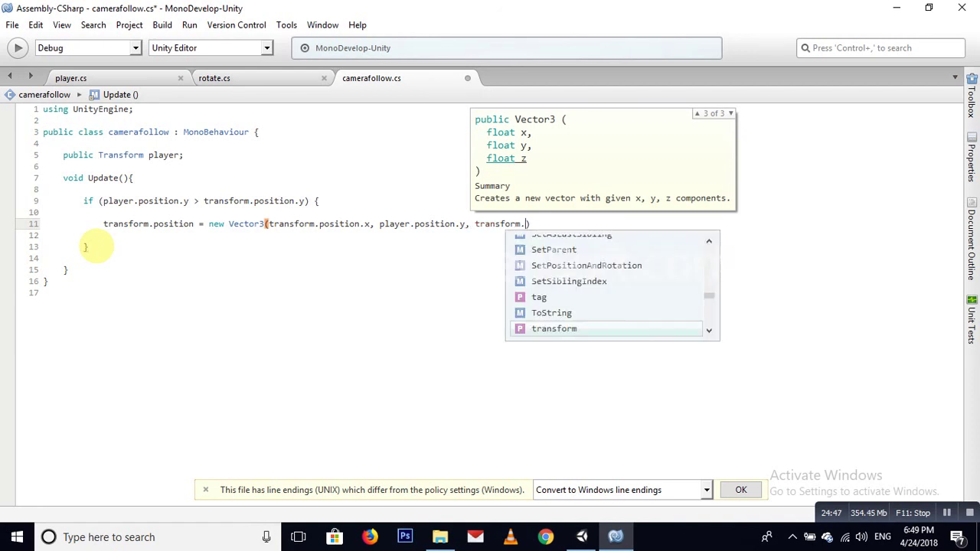
{"action": "type", "text": "posi"}
{"action": "key", "text": "Return"}
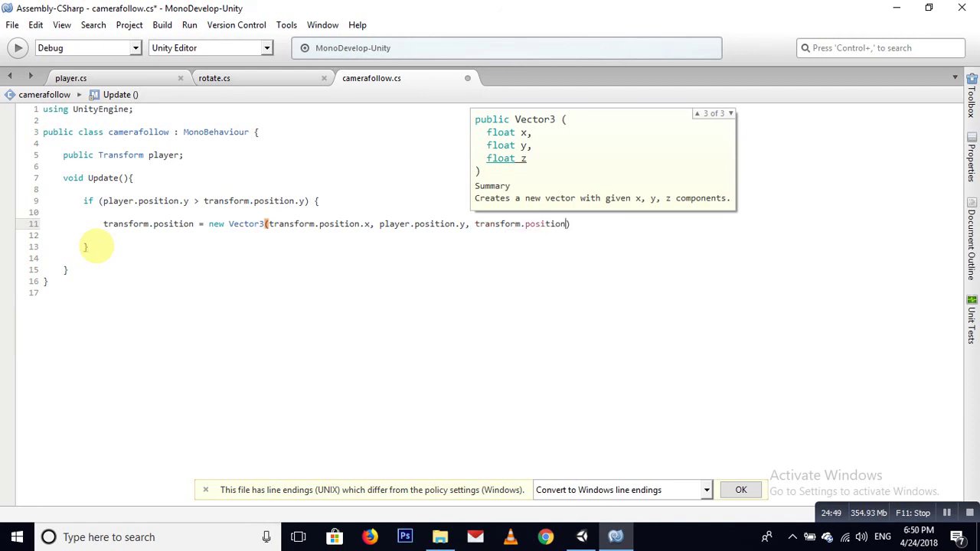
{"action": "type", "text": ".z"}
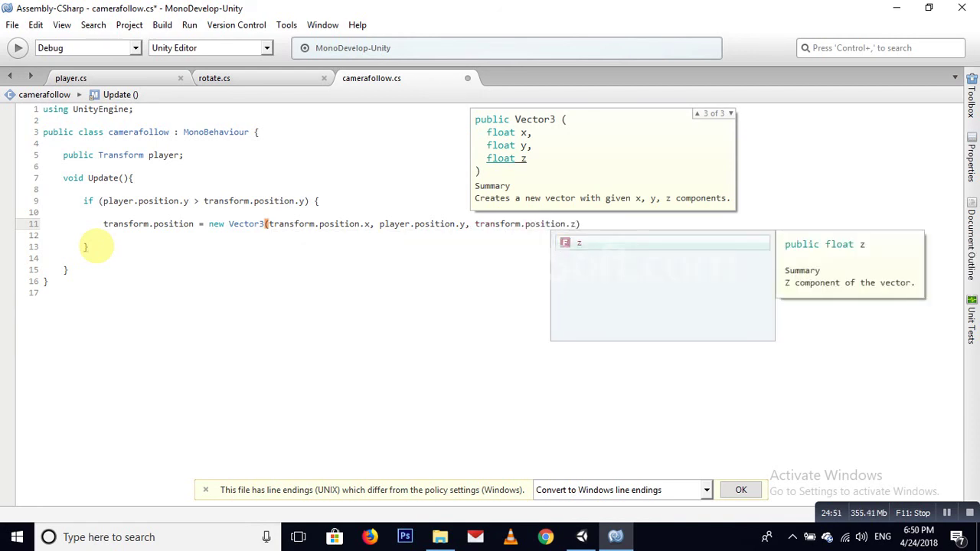
{"action": "type", "text": ");"}
{"action": "key", "text": "ctrl+s"}
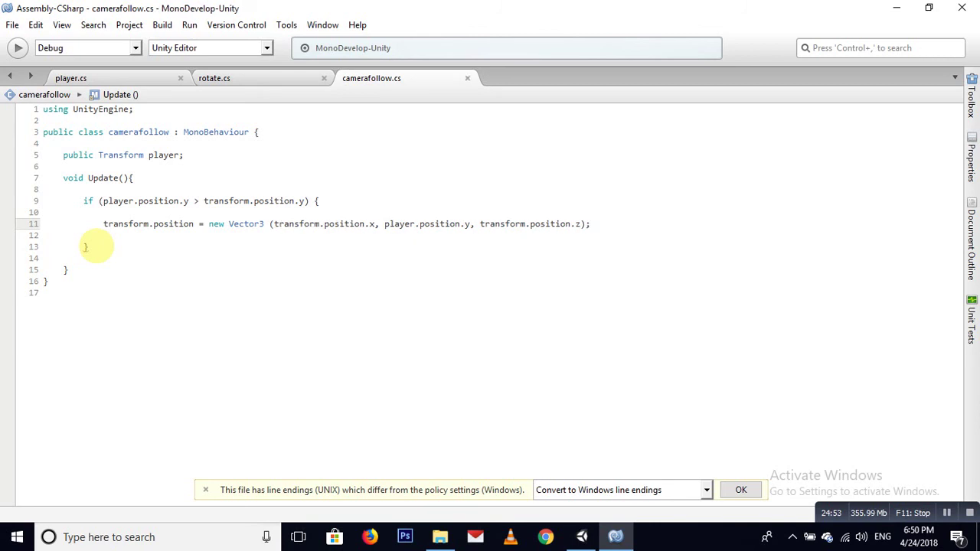
- Back in Unity, drag Player into the Camerafollow component's Player field on Main Camera
{"action": "left_click", "coordinate": [897, 7]}
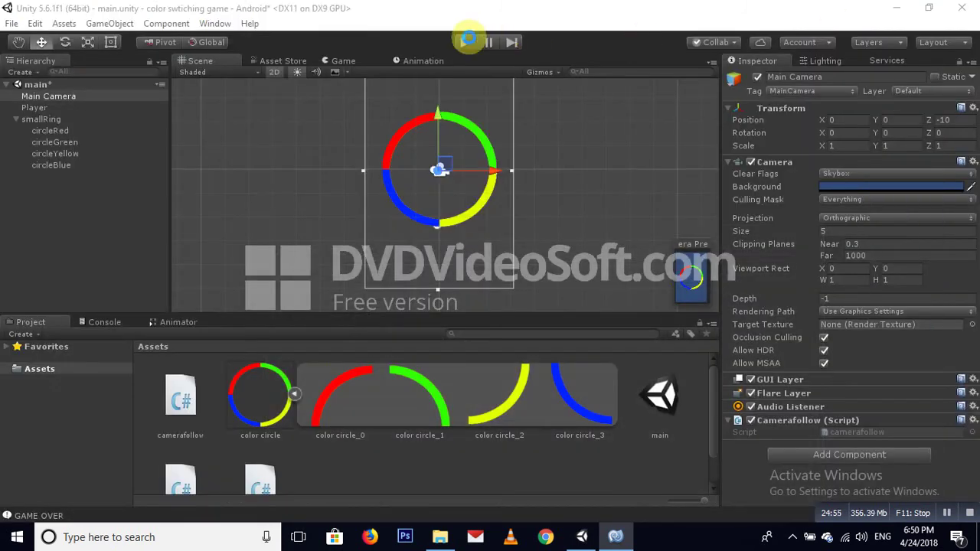
{"action": "left_click", "coordinate": [465, 43]}
{"action": "left_click", "coordinate": [462, 45]}
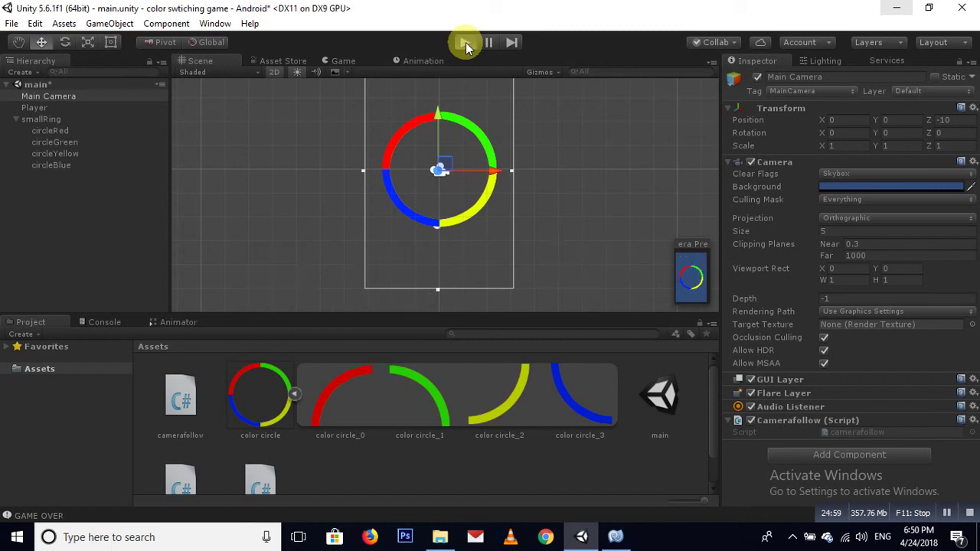
{"action": "left_click", "coordinate": [466, 43]}
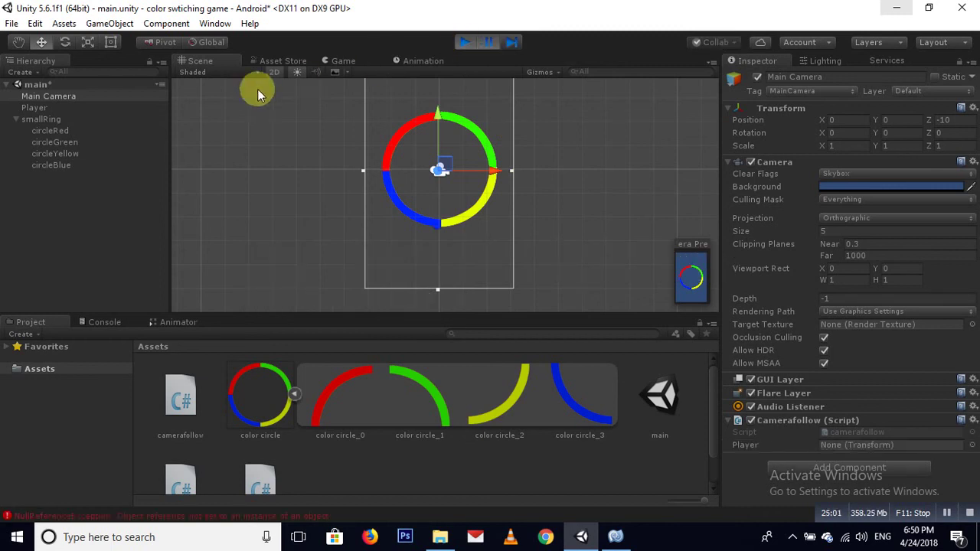
{"action": "left_click", "coordinate": [474, 48]}
{"action": "left_click", "coordinate": [463, 44]}
{"action": "left_click", "coordinate": [467, 43]}
{"action": "left_click", "coordinate": [468, 42]}
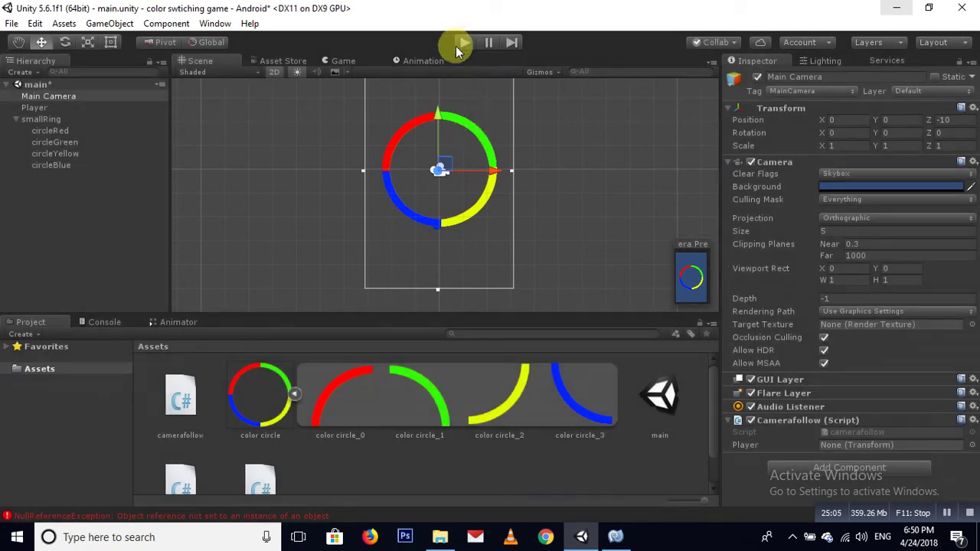
{"action": "left_click_drag", "start_coordinate": [38, 108], "coordinate": [49, 103]}
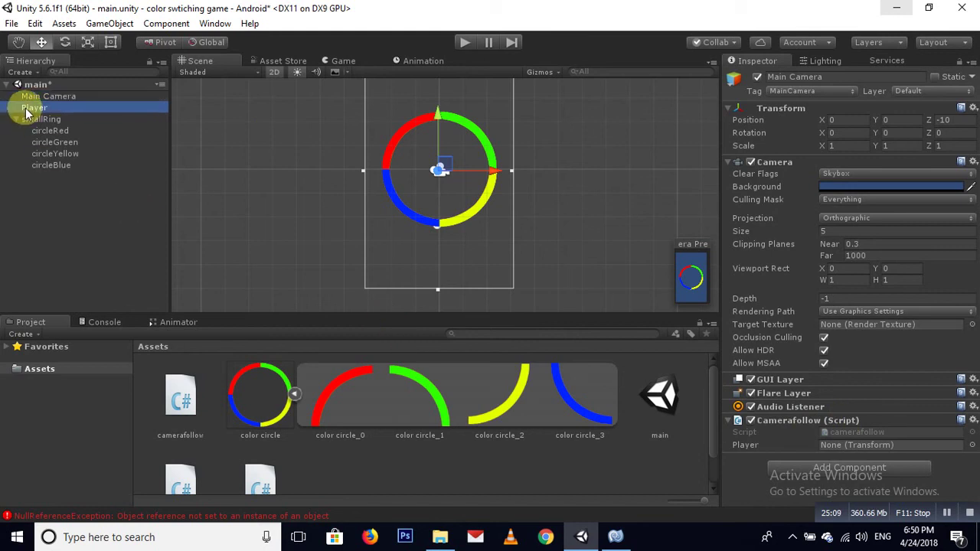
{"action": "left_click_drag", "start_coordinate": [26, 115], "coordinate": [851, 445]}
- Play-test by making the ball jump upward repeatedly, then stop Play mode
{"action": "left_click", "coordinate": [465, 43]}
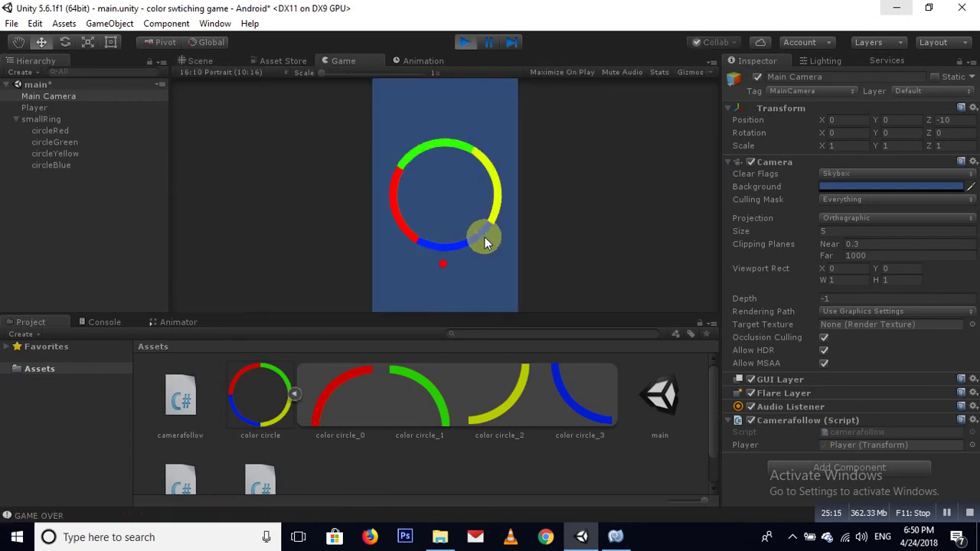
{"action": "left_click", "coordinate": [484, 237]}
{"action": "left_click", "coordinate": [484, 237]}
{"action": "left_click", "coordinate": [484, 237]}
{"action": "left_click", "coordinate": [485, 237]}
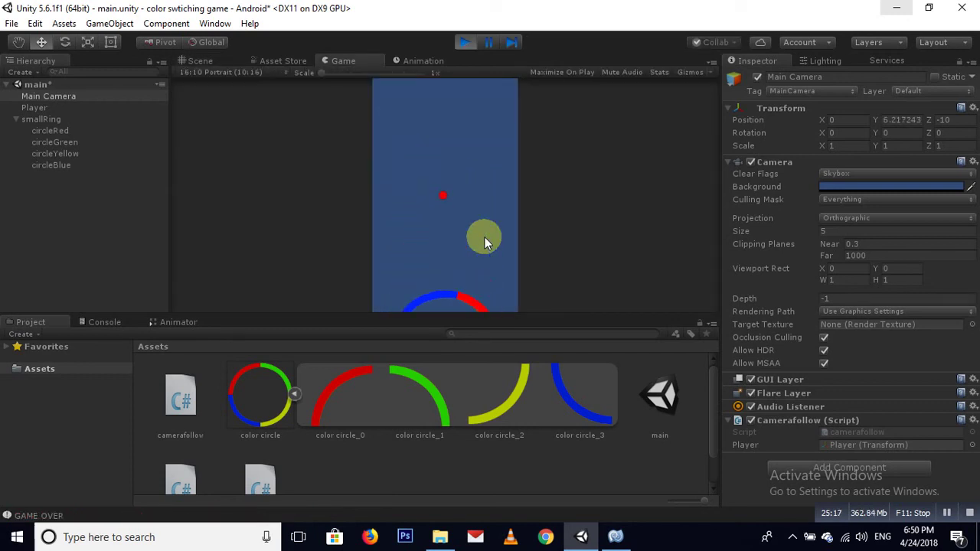
{"action": "left_click", "coordinate": [485, 237]}
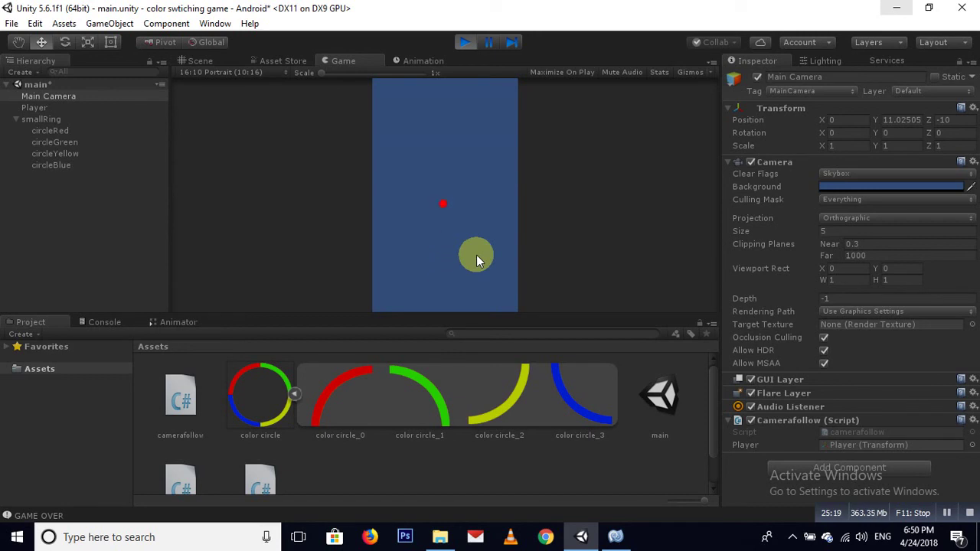
{"action": "left_click", "coordinate": [463, 44]}
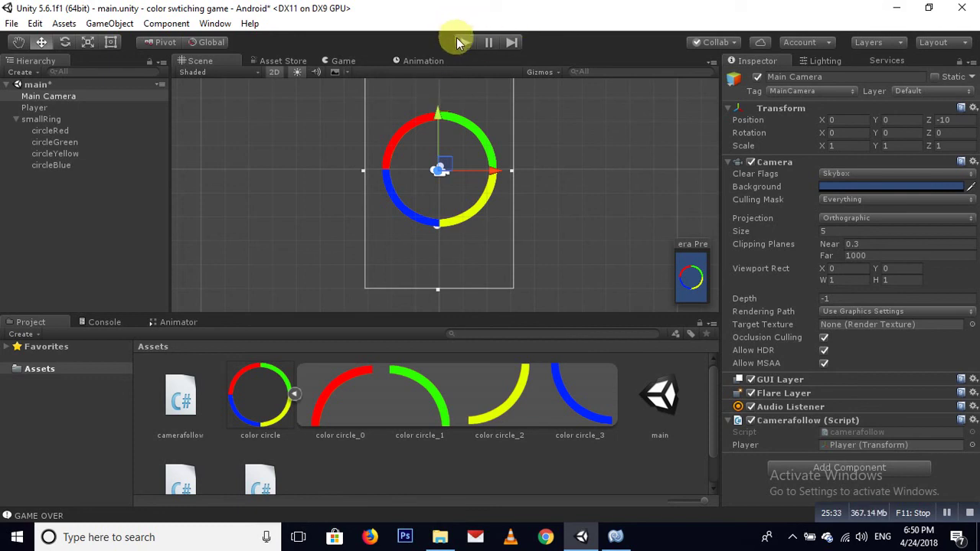
- Collapse the smallRing group and create a new 2D sprite object
{"action": "left_click", "coordinate": [41, 233]}
{"action": "left_click", "coordinate": [16, 120]}
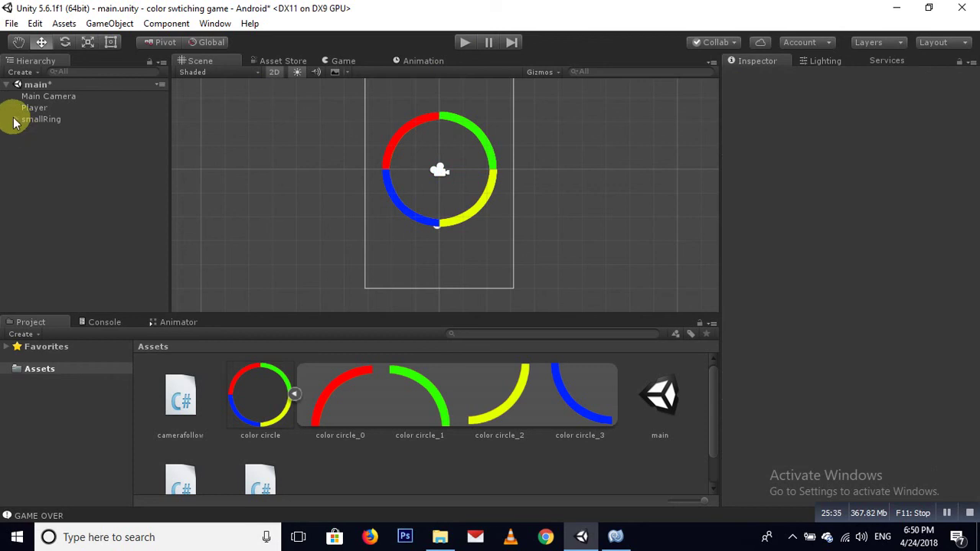
{"action": "right_click", "coordinate": [35, 156]}
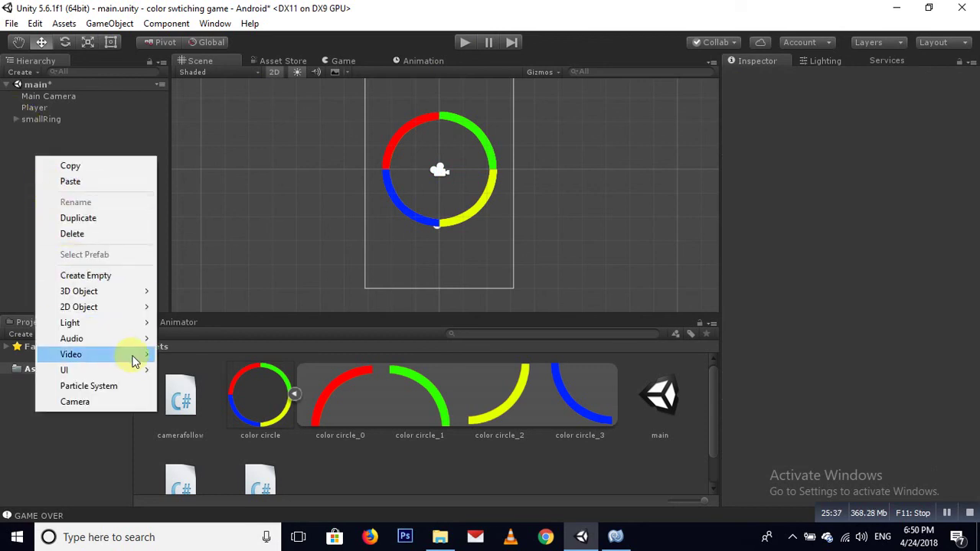
{"action": "mouse_move", "coordinate": [125, 308]}
{"action": "left_click", "coordinate": [193, 306]}
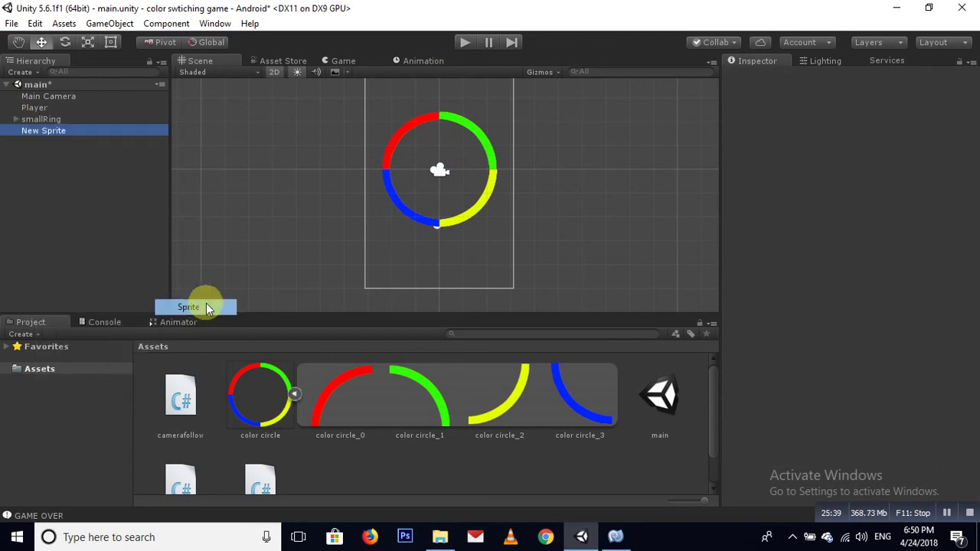
- Give the new sprite the Knob image and tint its colour grey
{"action": "left_click", "coordinate": [971, 174]}
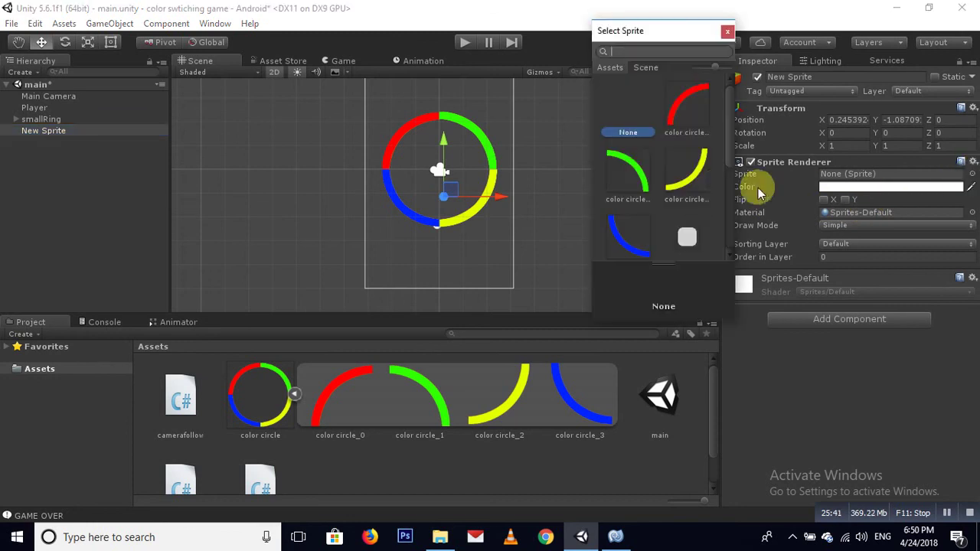
{"action": "scroll", "coordinate": [693, 226], "scroll_direction": "down", "scroll_amount": 2}
{"action": "scroll", "coordinate": [689, 221], "scroll_direction": "down", "scroll_amount": 2}
{"action": "scroll", "coordinate": [689, 184], "scroll_direction": "down", "scroll_amount": 1}
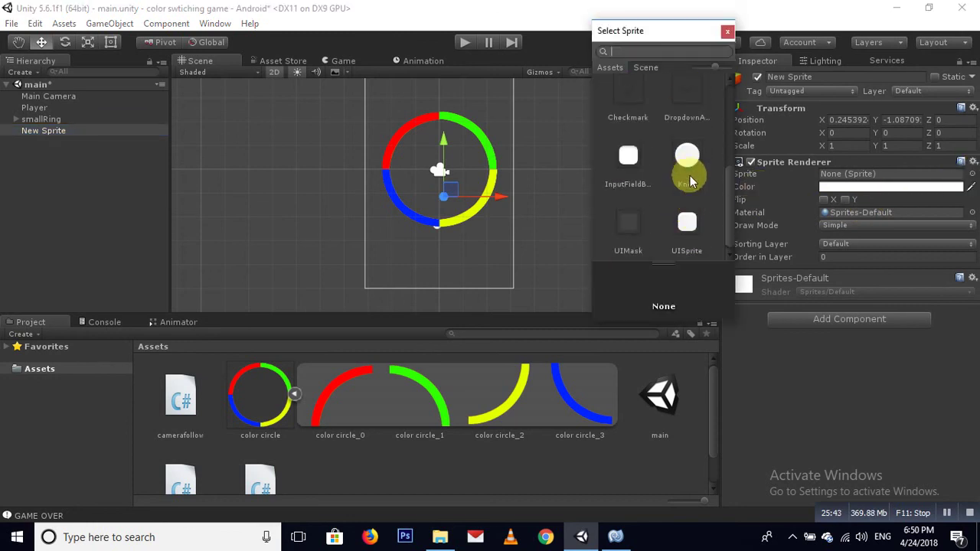
{"action": "left_click", "coordinate": [688, 157]}
{"action": "left_click", "coordinate": [728, 31]}
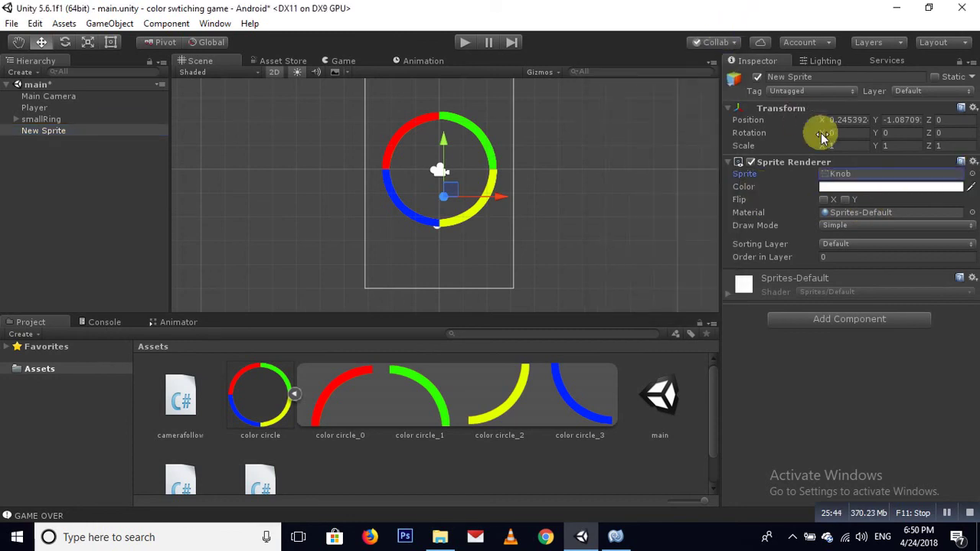
{"action": "left_click", "coordinate": [865, 186]}
{"action": "left_click_drag", "start_coordinate": [530, 170], "coordinate": [528, 186]}
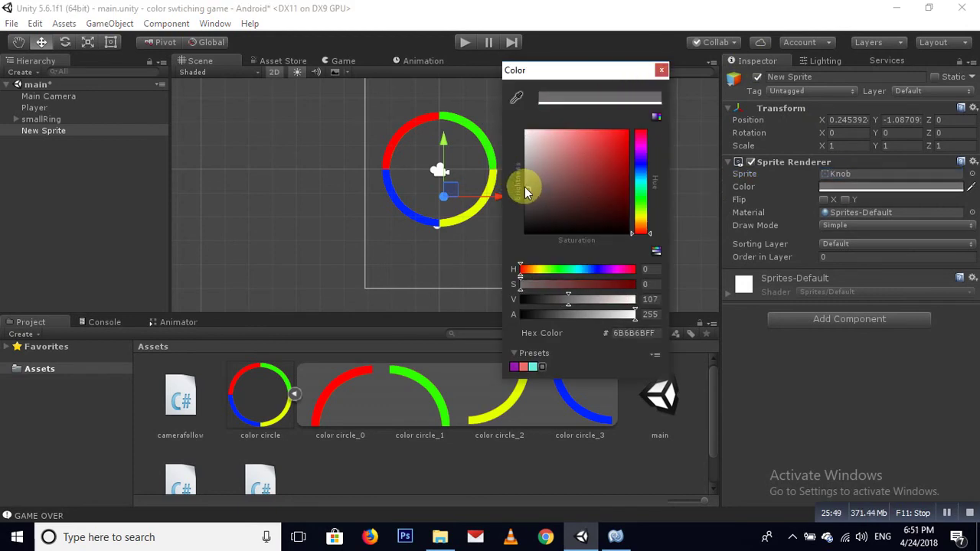
{"action": "left_click", "coordinate": [662, 70]}
- Set the Main Camera's background colour to near-black 1C1C1C
{"action": "left_click", "coordinate": [67, 99]}
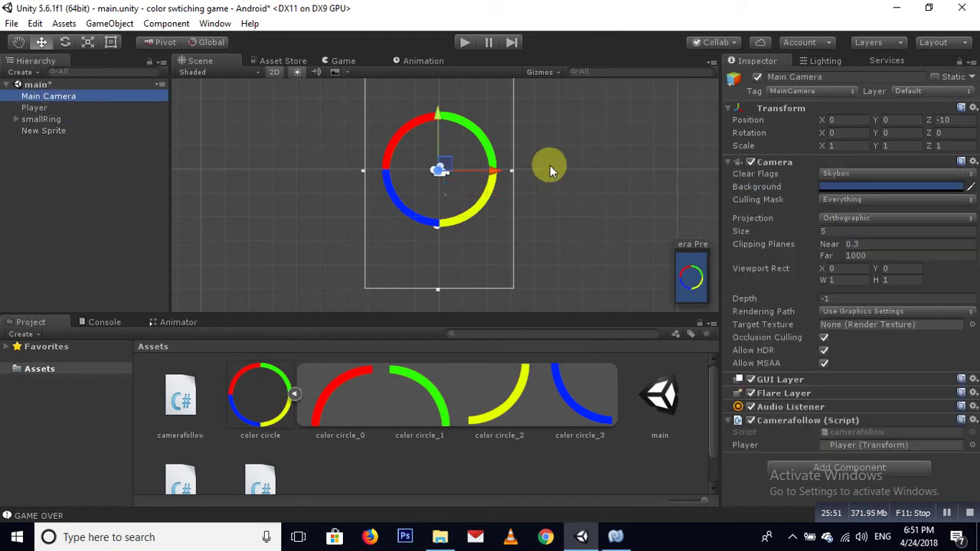
{"action": "left_click", "coordinate": [854, 189]}
{"action": "left_click", "coordinate": [528, 220]}
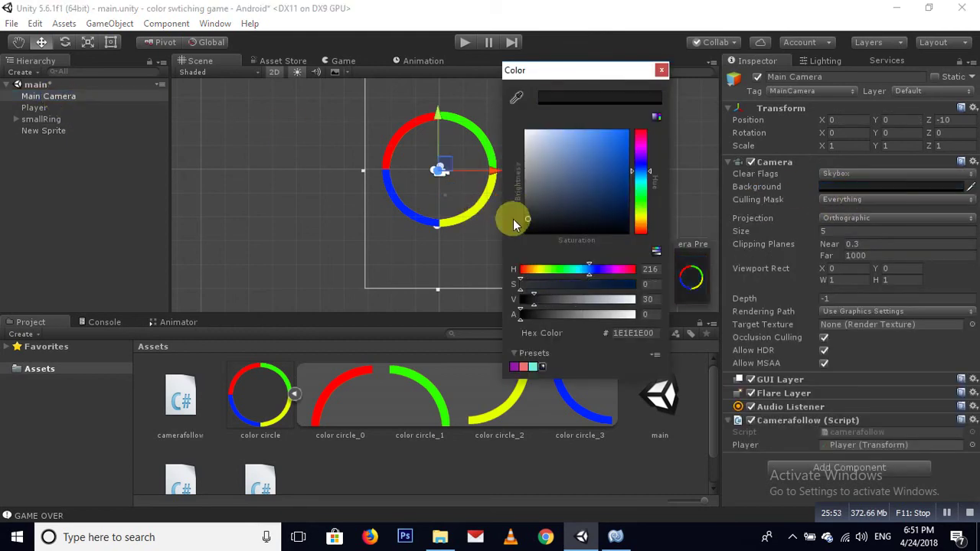
{"action": "left_click", "coordinate": [661, 70]}
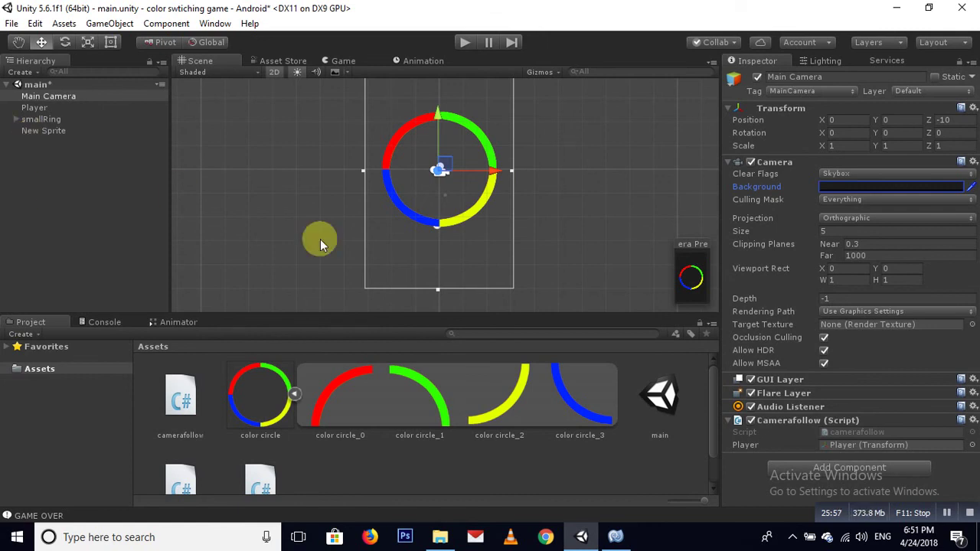
- Rename New Sprite to ColorChnage
{"action": "right_click", "coordinate": [774, 108]}
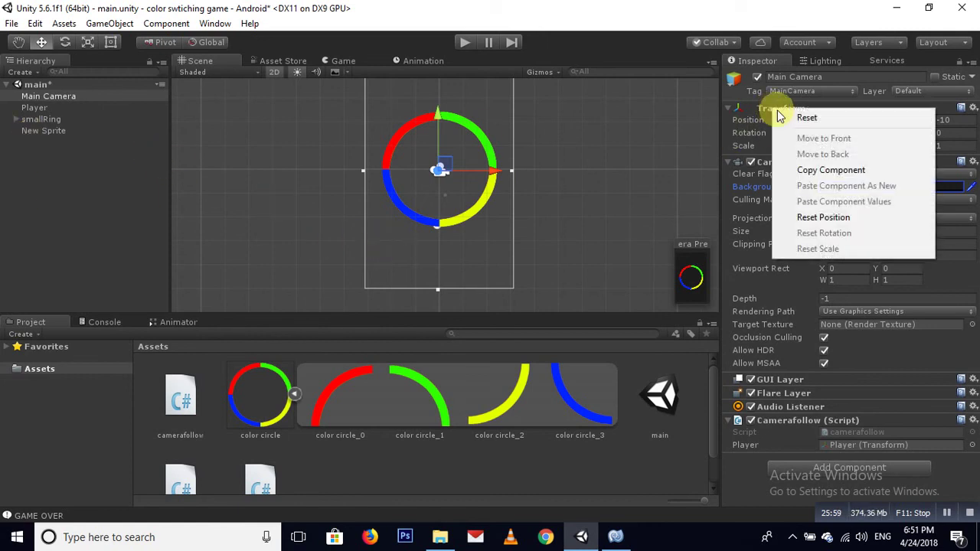
{"action": "left_click", "coordinate": [40, 130]}
{"action": "left_click", "coordinate": [820, 76]}
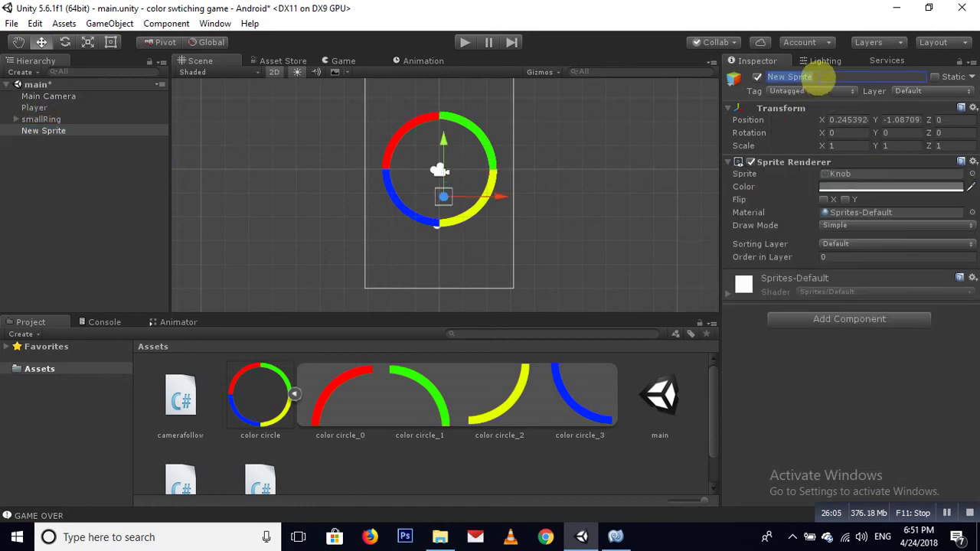
{"action": "type", "text": "Color"}
{"action": "type", "text": "Chnage"}
{"action": "key", "text": "Return"}
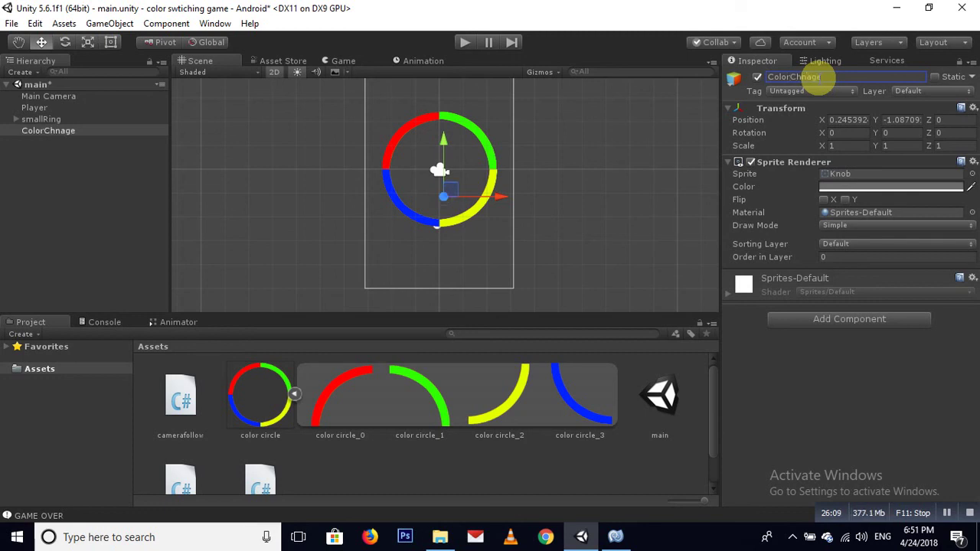
- Reset ColorChnage's transform and set its X and Y scale to 3
{"action": "right_click", "coordinate": [796, 112]}
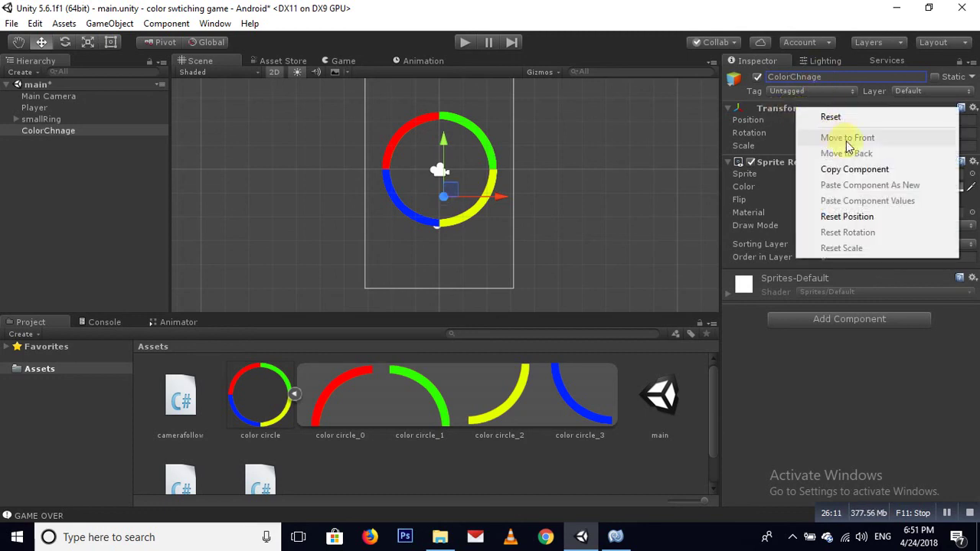
{"action": "left_click", "coordinate": [842, 116]}
{"action": "left_click", "coordinate": [839, 147]}
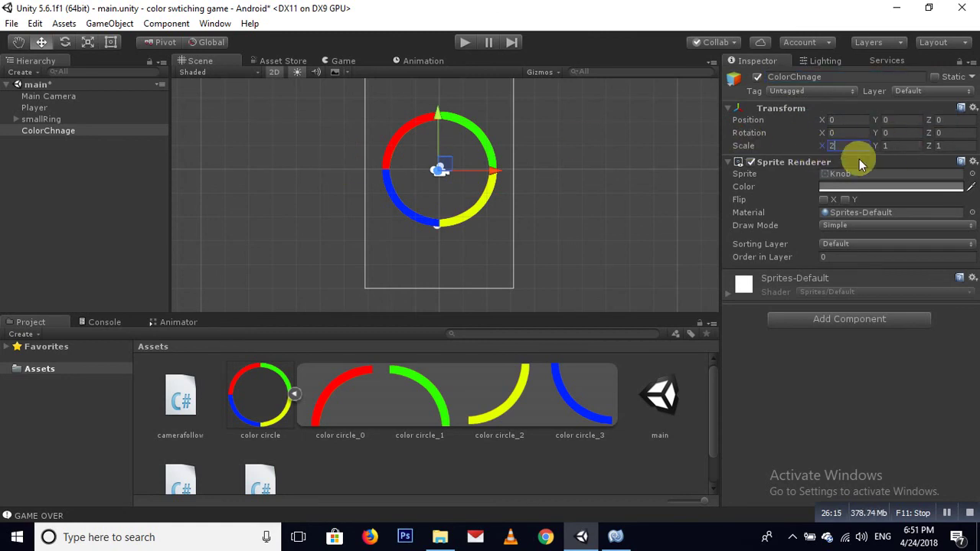
{"action": "type", "text": "23"}
{"action": "left_click", "coordinate": [886, 146]}
{"action": "key", "text": "Return"}
- Raise ColorChnage to Y 4.25 above the ring and reselect it
{"action": "left_click_drag", "start_coordinate": [438, 111], "coordinate": [438, 26]}
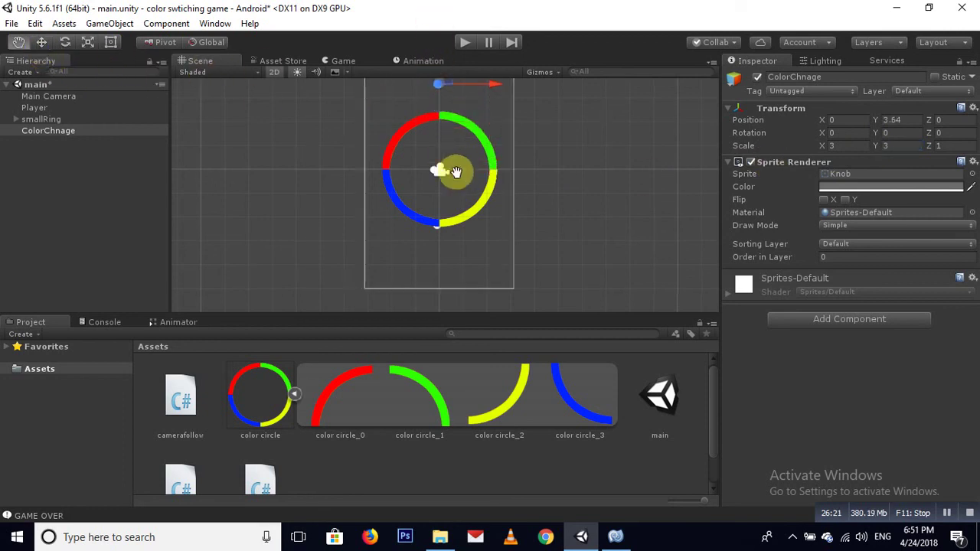
{"action": "key", "text": "f"}
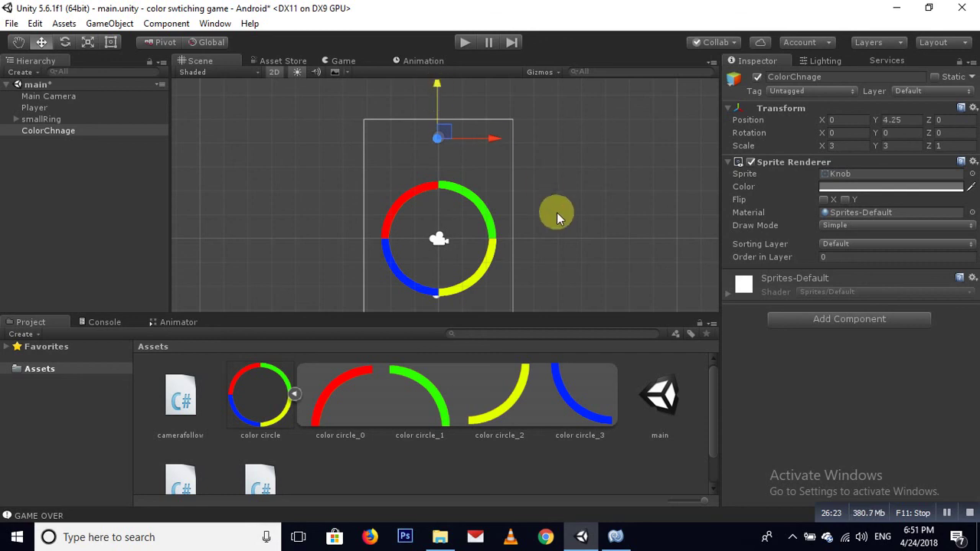
{"action": "left_click", "coordinate": [556, 212]}
{"action": "left_click", "coordinate": [441, 141]}
{"action": "left_click", "coordinate": [881, 186]}
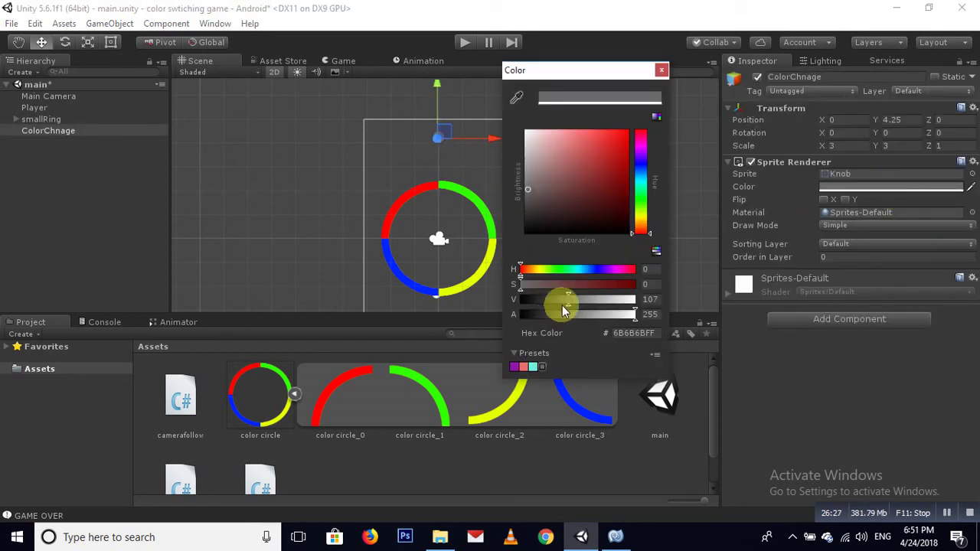
- Create a new tag named colorChanger
{"action": "left_click", "coordinate": [663, 72]}
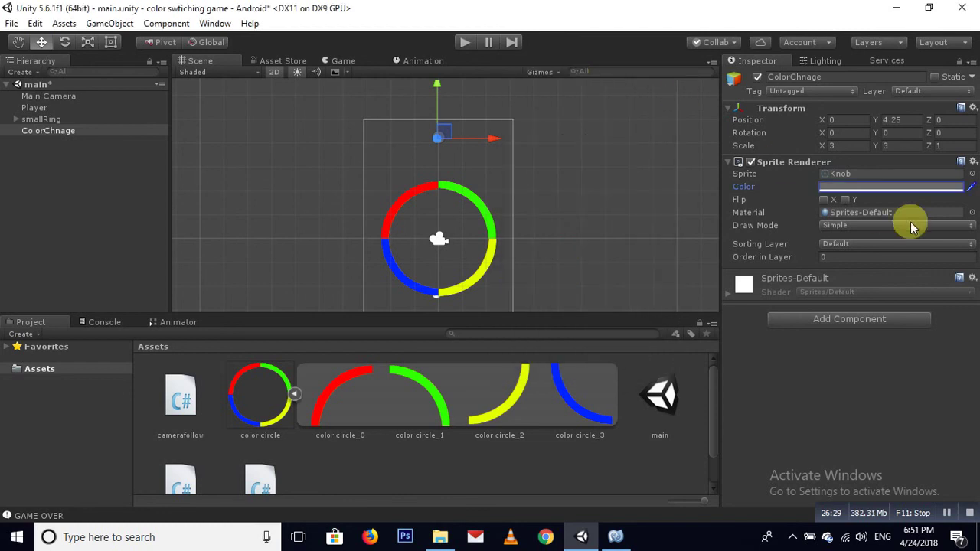
{"action": "left_click", "coordinate": [832, 92]}
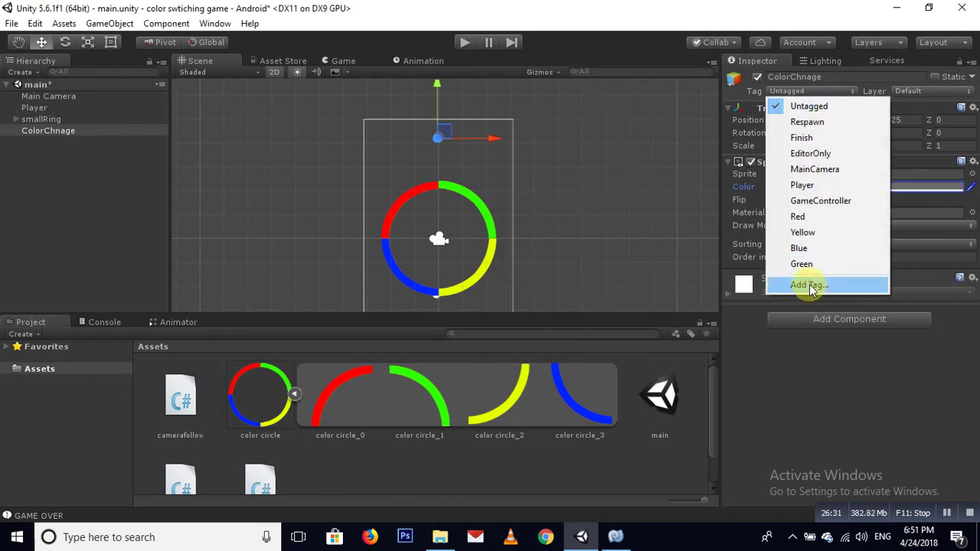
{"action": "left_click", "coordinate": [808, 283]}
{"action": "left_click", "coordinate": [948, 178]}
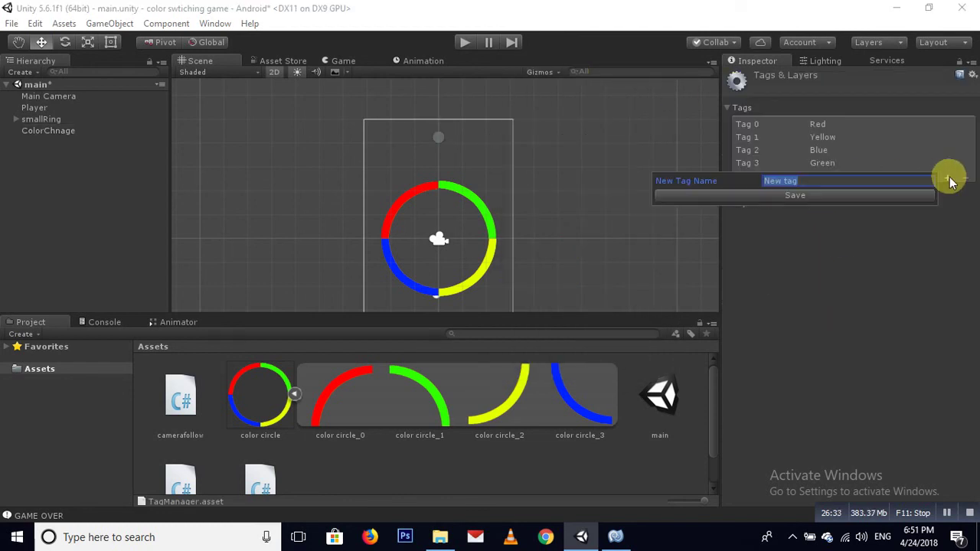
{"action": "type", "text": "color"}
{"action": "type", "text": "Changer"}
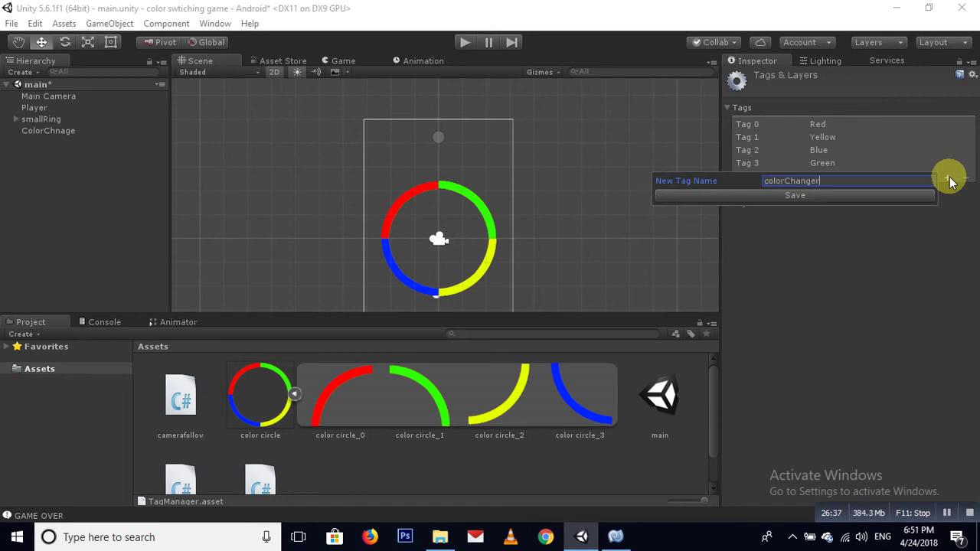
{"action": "key", "text": "Return"}
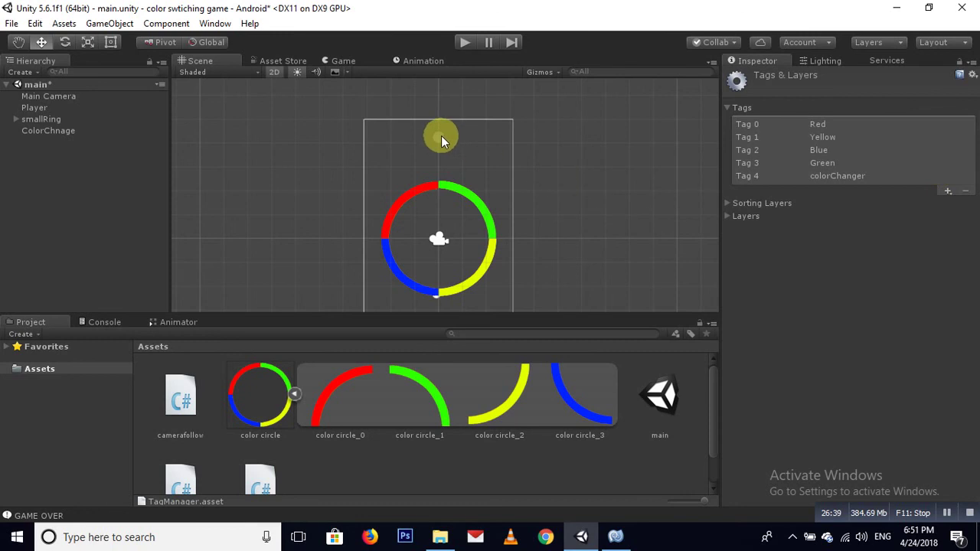
- Assign the colorChanger tag to ColorChnage and save the scene
{"action": "left_click", "coordinate": [439, 136]}
{"action": "left_click", "coordinate": [804, 90]}
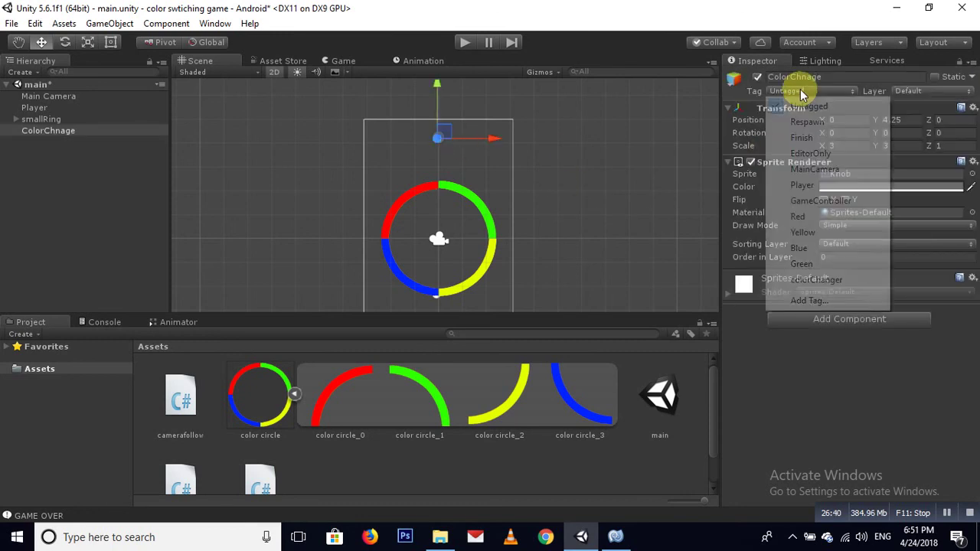
{"action": "left_click", "coordinate": [816, 280]}
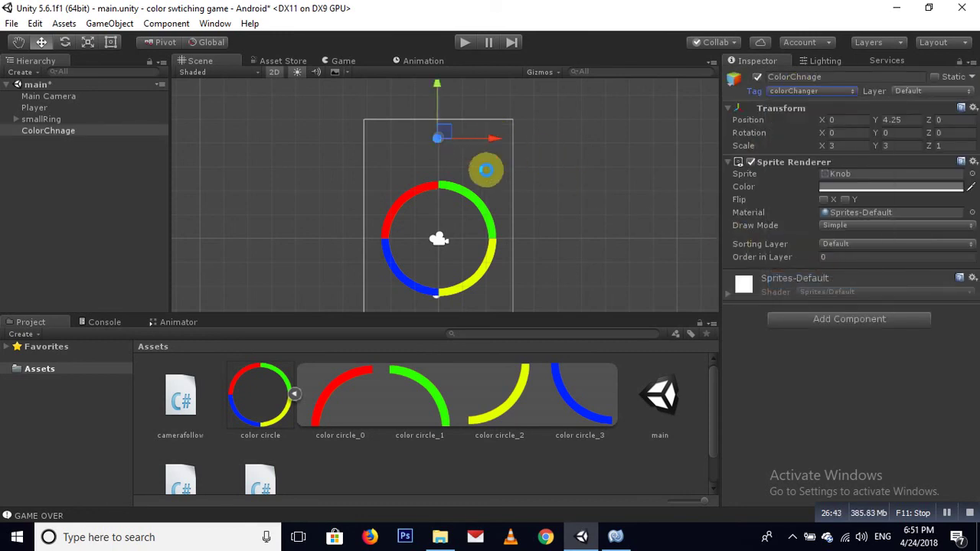
{"action": "key", "text": "ctrl+s"}
- Add a Circle Collider 2D to ColorChnage, save again, and frame the ring
{"action": "left_click", "coordinate": [877, 320]}
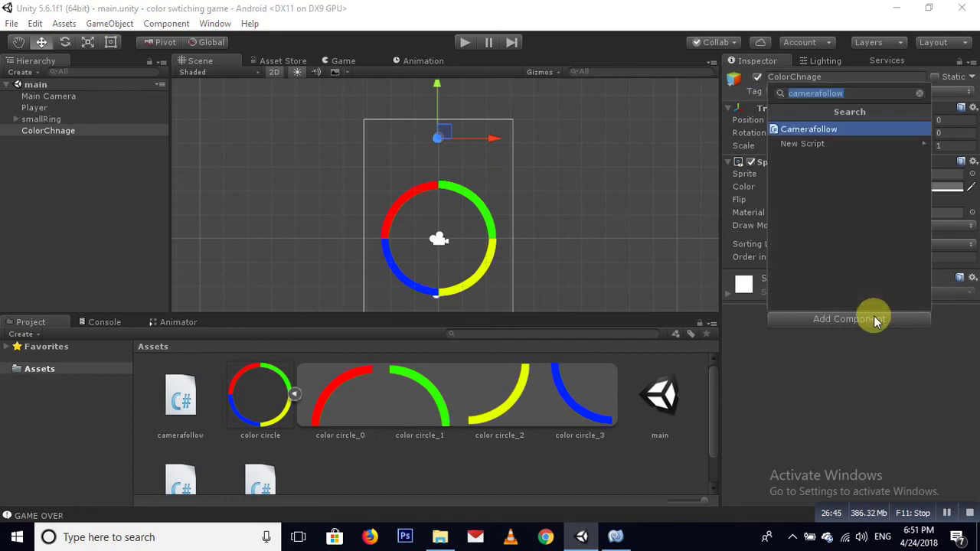
{"action": "type", "text": "clcl"}
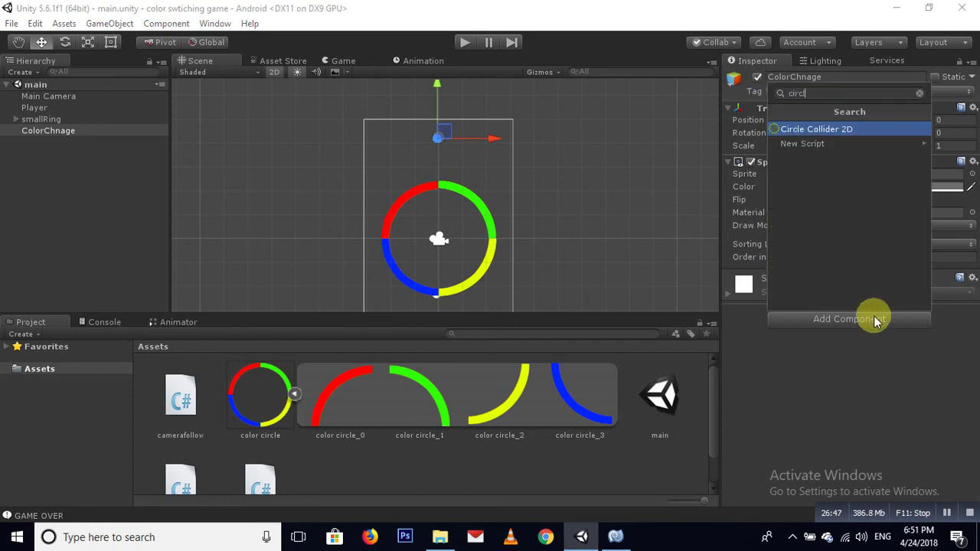
{"action": "key", "text": "Return"}
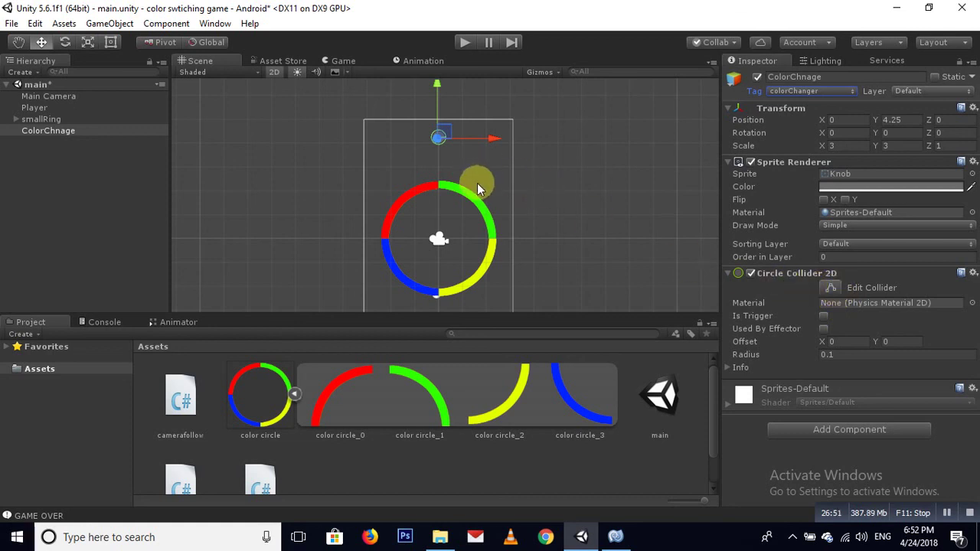
{"action": "scroll", "coordinate": [477, 183], "scroll_direction": "up", "scroll_amount": 2}
{"action": "scroll", "coordinate": [471, 195], "scroll_direction": "up", "scroll_amount": 2}
{"action": "scroll", "coordinate": [465, 207], "scroll_direction": "up", "scroll_amount": 2}
{"action": "scroll", "coordinate": [448, 191], "scroll_direction": "up", "scroll_amount": 2}
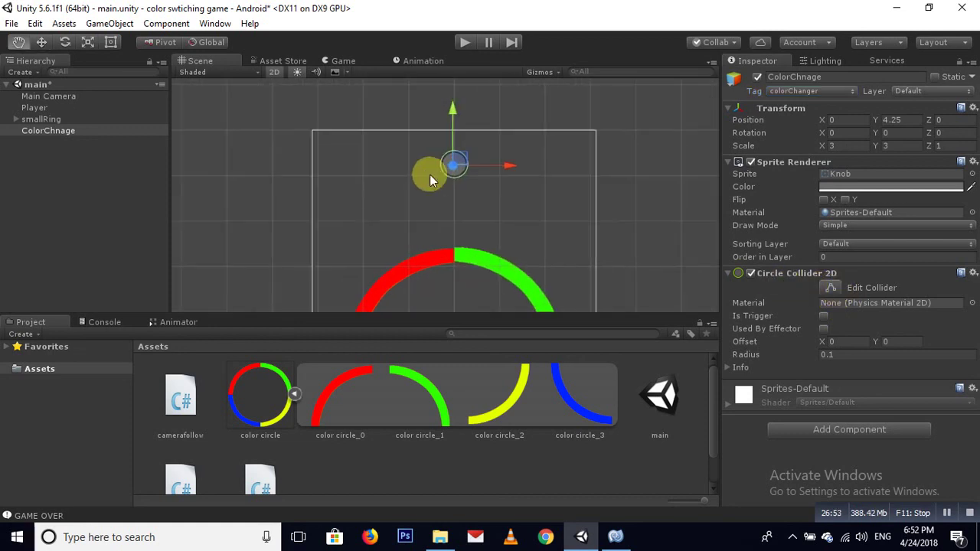
{"action": "key", "text": "ctrl+s"}
{"action": "scroll", "coordinate": [519, 241], "scroll_direction": "down", "scroll_amount": 3}
{"action": "scroll", "coordinate": [519, 241], "scroll_direction": "down", "scroll_amount": 2}
{"action": "scroll", "coordinate": [515, 227], "scroll_direction": "down", "scroll_amount": 1}
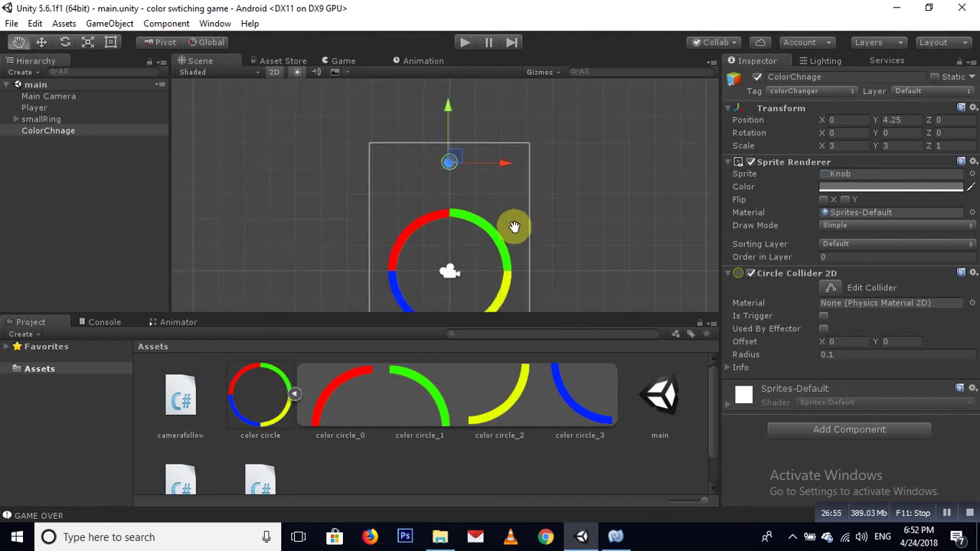
{"action": "middle_click_drag", "start_coordinate": [515, 226], "coordinate": [519, 199]}
{"action": "scroll", "coordinate": [518, 199], "scroll_direction": "down", "scroll_amount": 2}
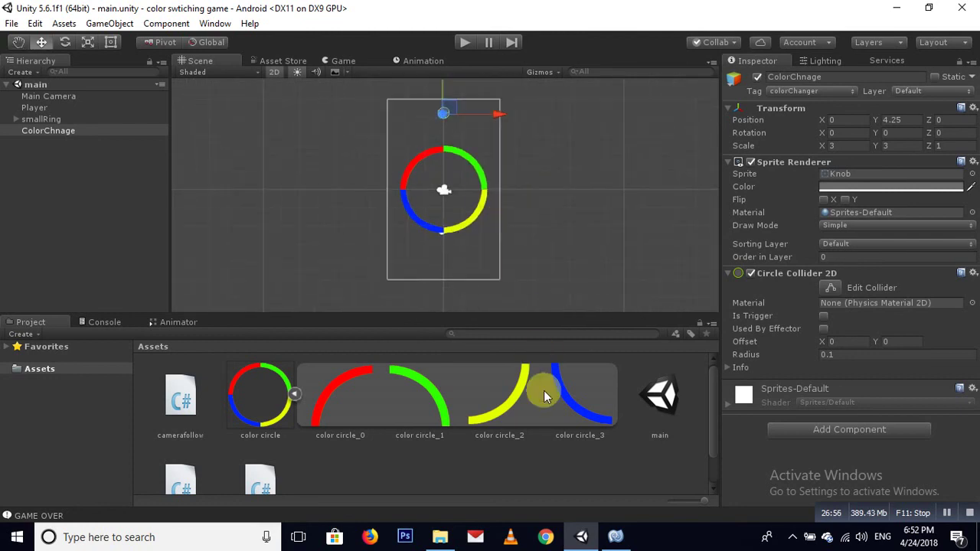
- In player.cs, add an if (col.tag == "colorChanger") condition above the existing colour check
{"action": "left_click", "coordinate": [615, 540]}
{"action": "left_click", "coordinate": [103, 80]}
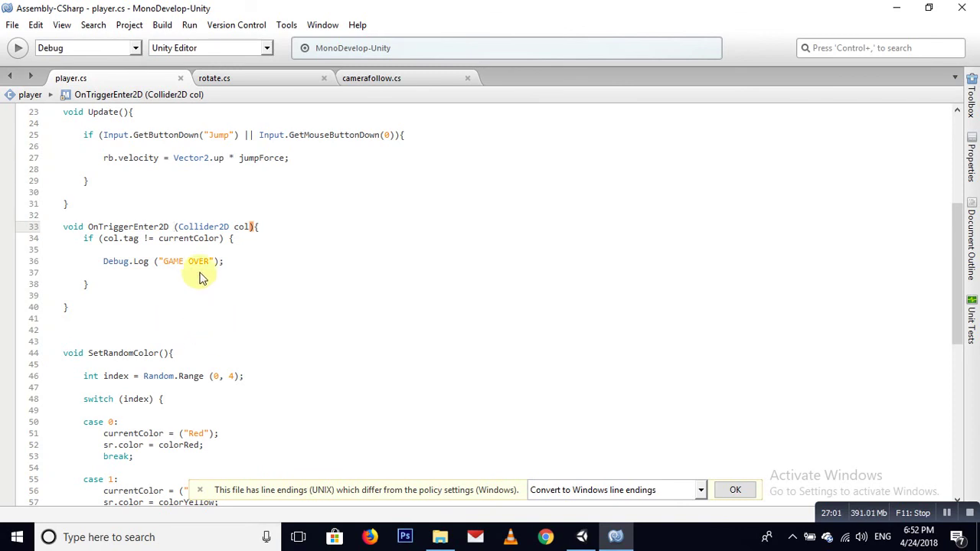
{"action": "left_click", "coordinate": [81, 238]}
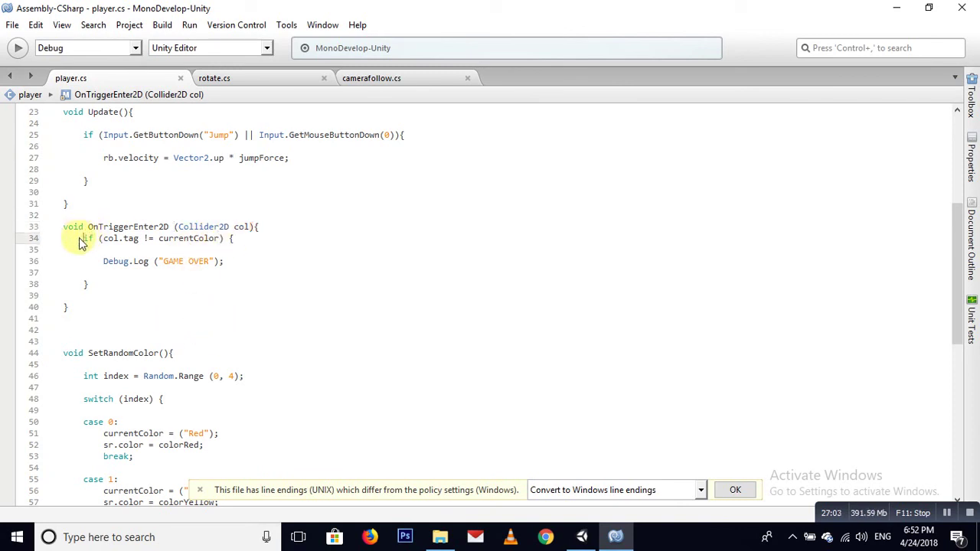
{"action": "key", "text": "Return"}
{"action": "key", "text": "Return"}
{"action": "key", "text": "Return"}
{"action": "left_click", "coordinate": [81, 238]}
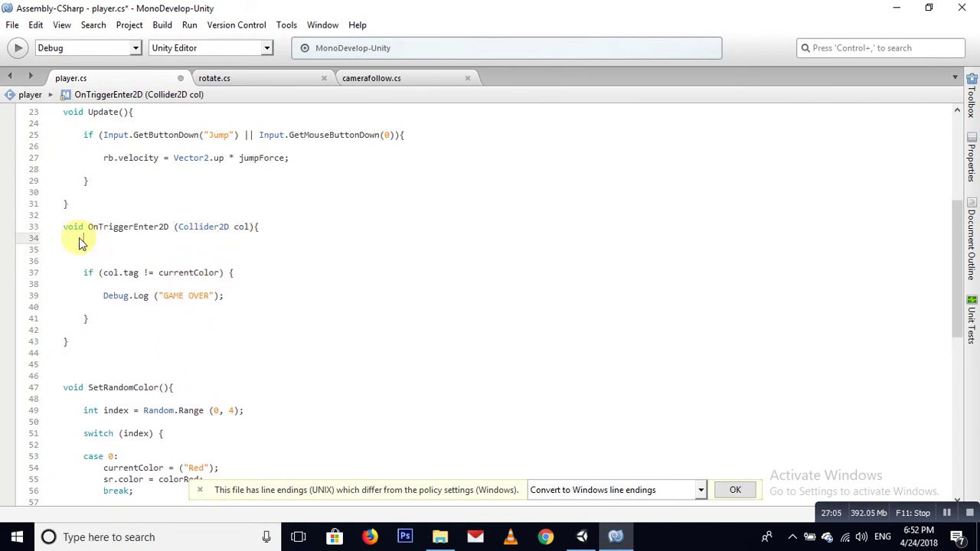
{"action": "type", "text": "if ("}
{"action": "type", "text": "col"}
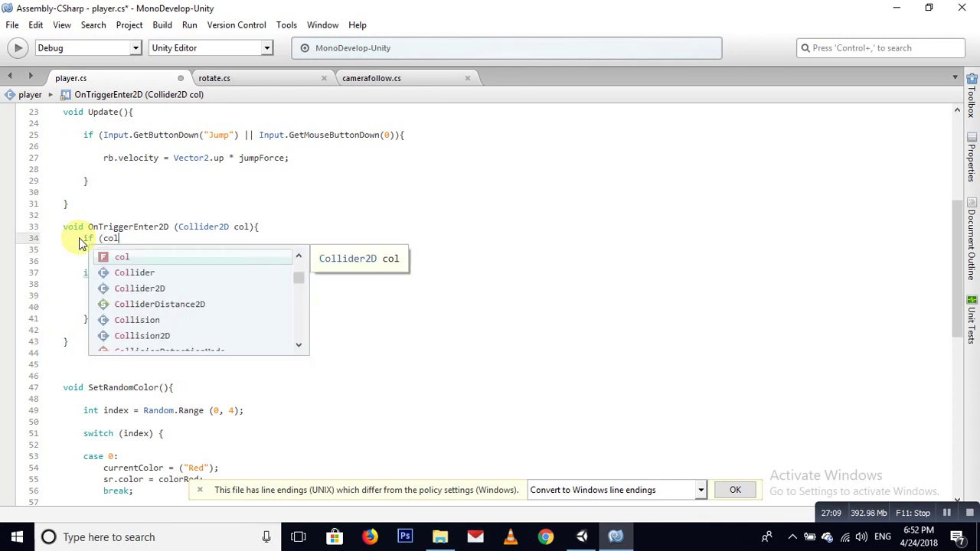
{"action": "key", "text": "Escape"}
{"action": "type", "text": ".tag"}
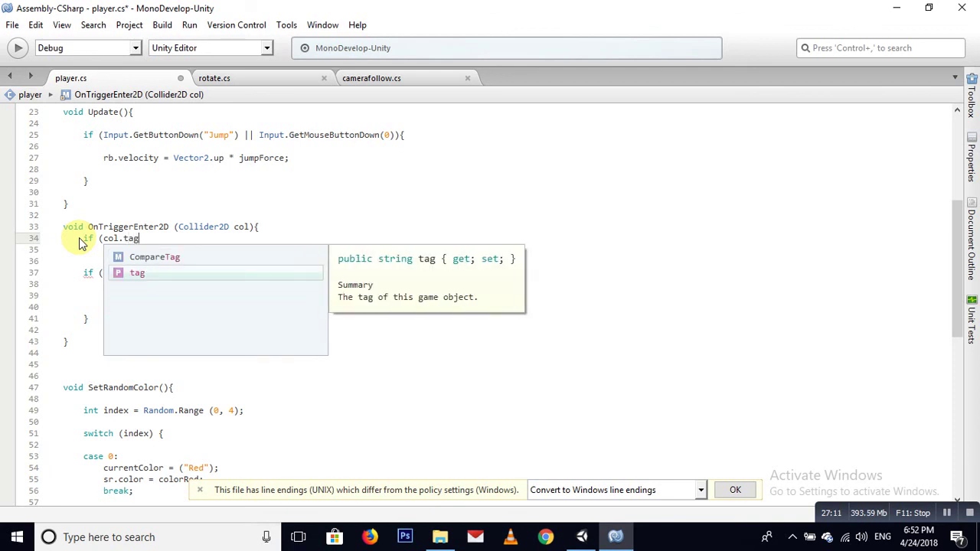
{"action": "type", "text": " == \"c"}
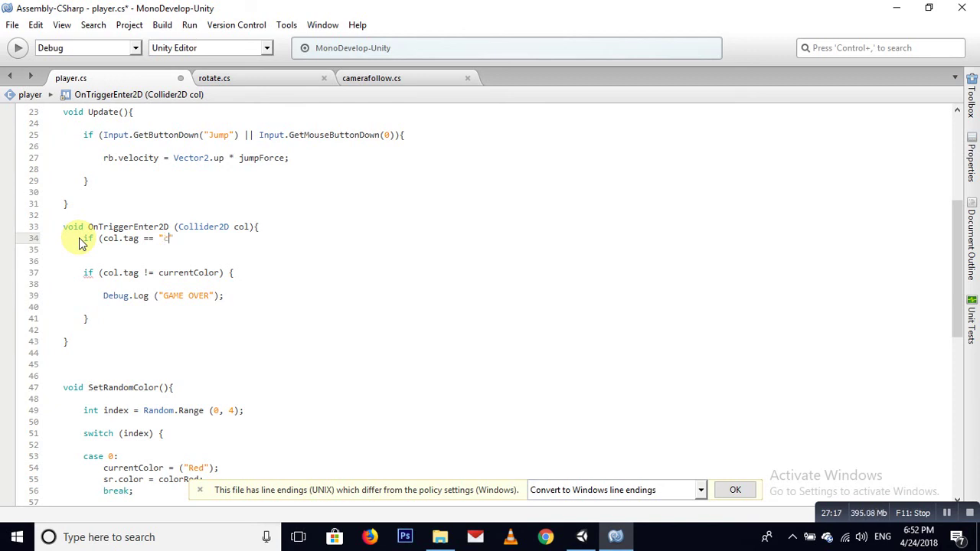
{"action": "type", "text": "olo"}
{"action": "type", "text": ") {"}
- Fill the colorChanger block with SetRandomColor(); Destroy(col.gameObject); and return;
{"action": "key", "text": "Return"}
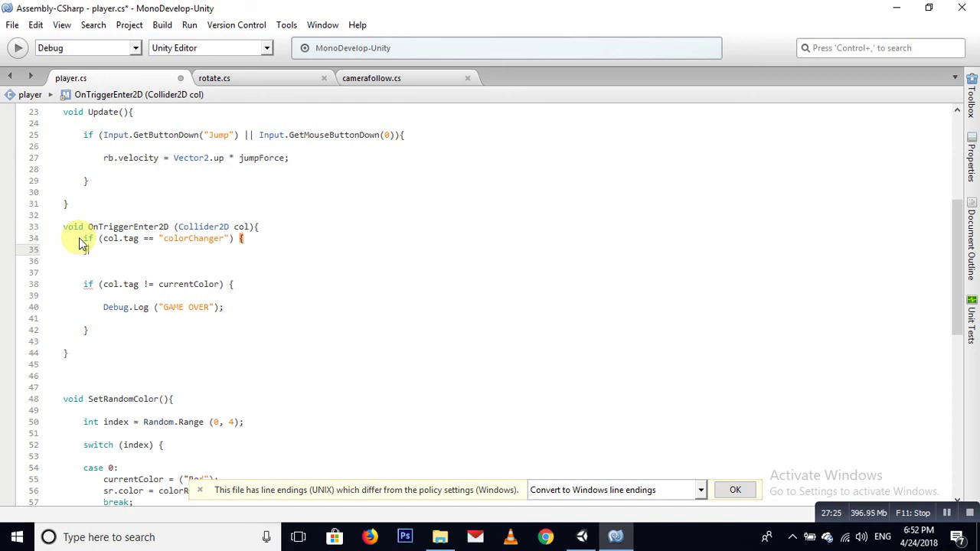
{"action": "key", "text": "Return"}
{"action": "key", "text": "Return"}
{"action": "key", "text": "Return"}
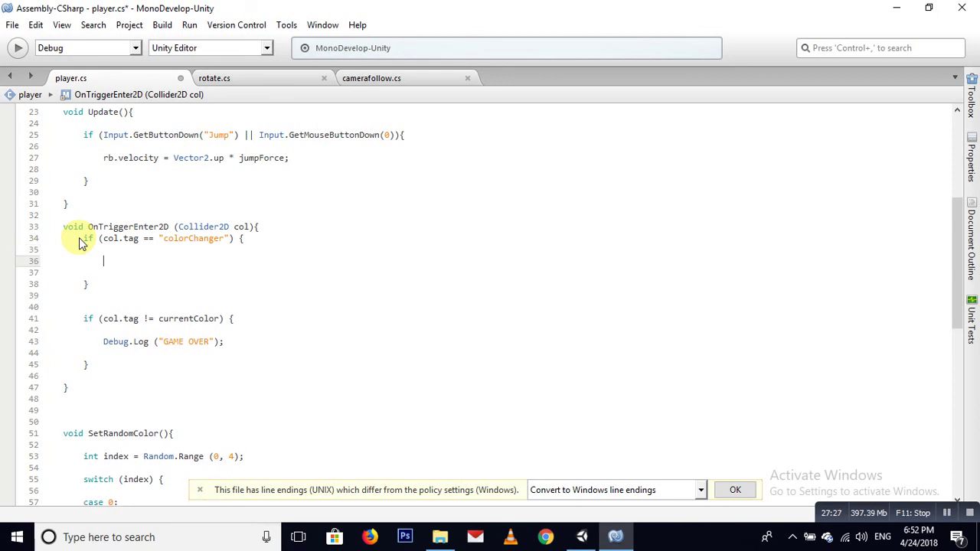
{"action": "type", "text": "Set"}
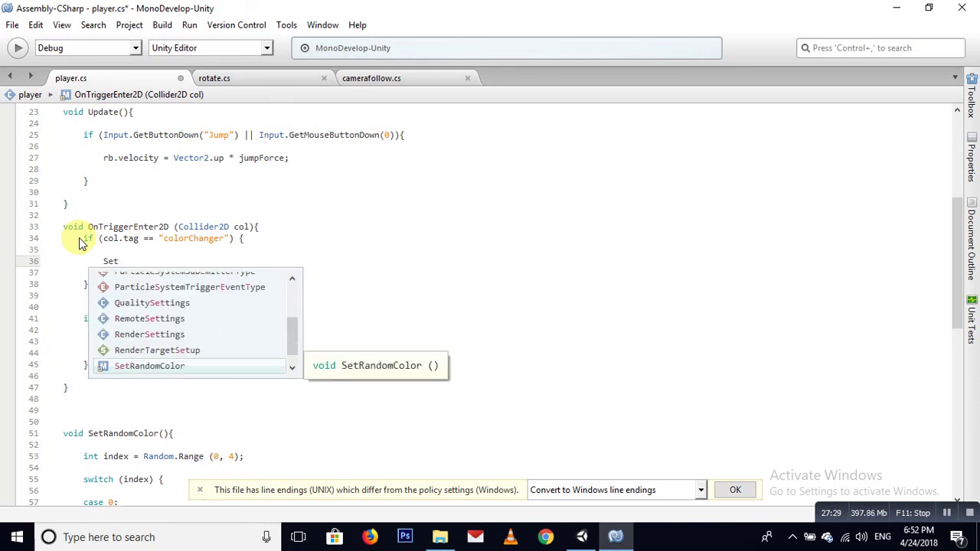
{"action": "key", "text": "Return"}
{"action": "type", "text": "()"}
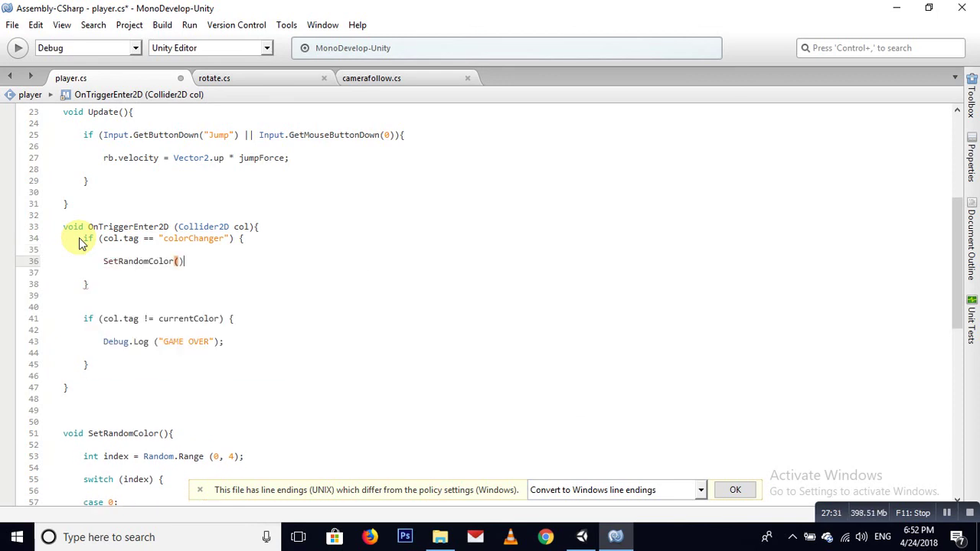
{"action": "type", "text": ";"}
{"action": "key", "text": "Return"}
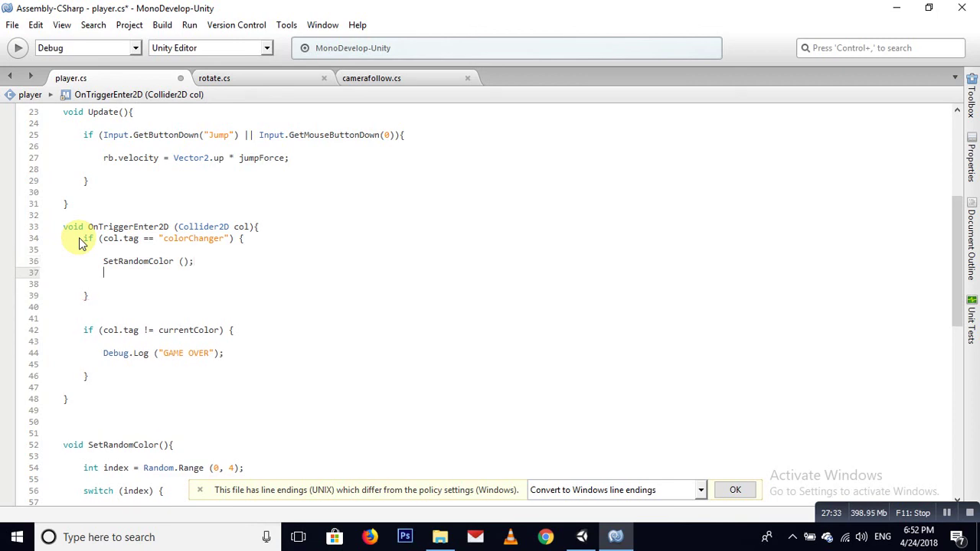
{"action": "type", "text": "des"}
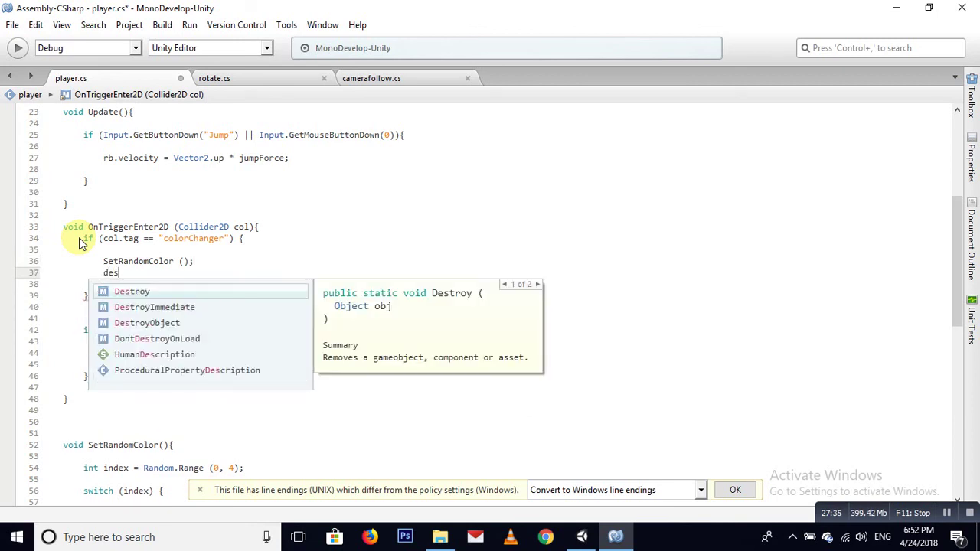
{"action": "key", "text": "Return"}
{"action": "type", "text": "(col"}
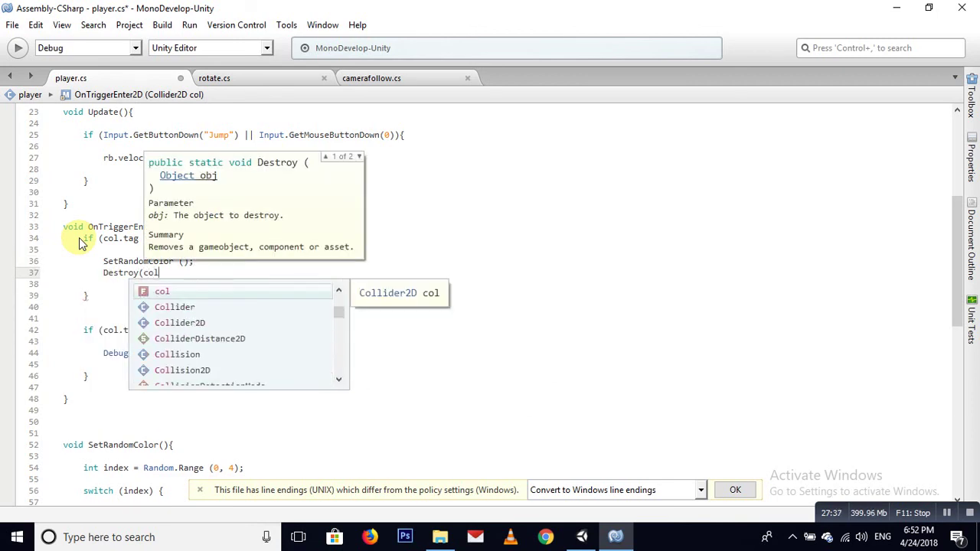
{"action": "type", "text": ".ga"}
{"action": "key", "text": "Return"}
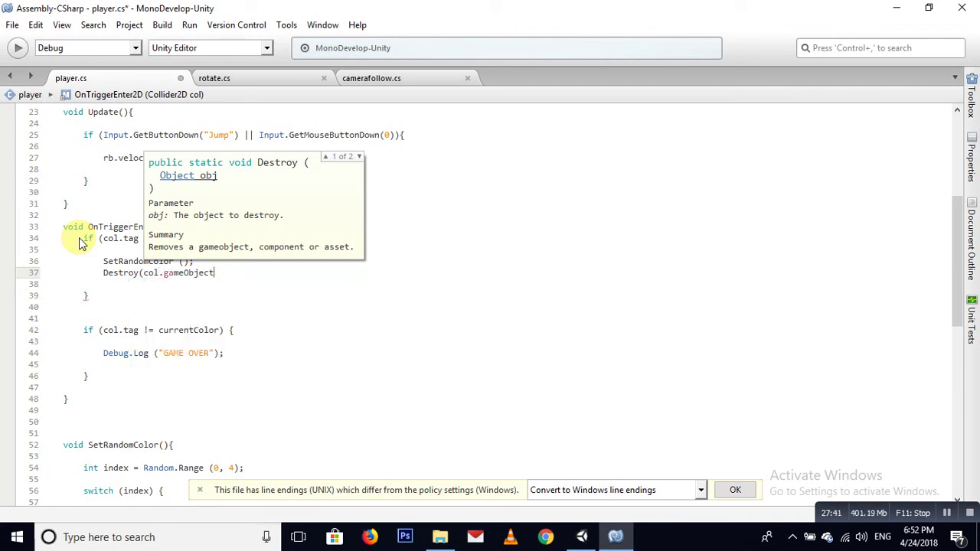
{"action": "type", "text": ");"}
{"action": "key", "text": "Return"}
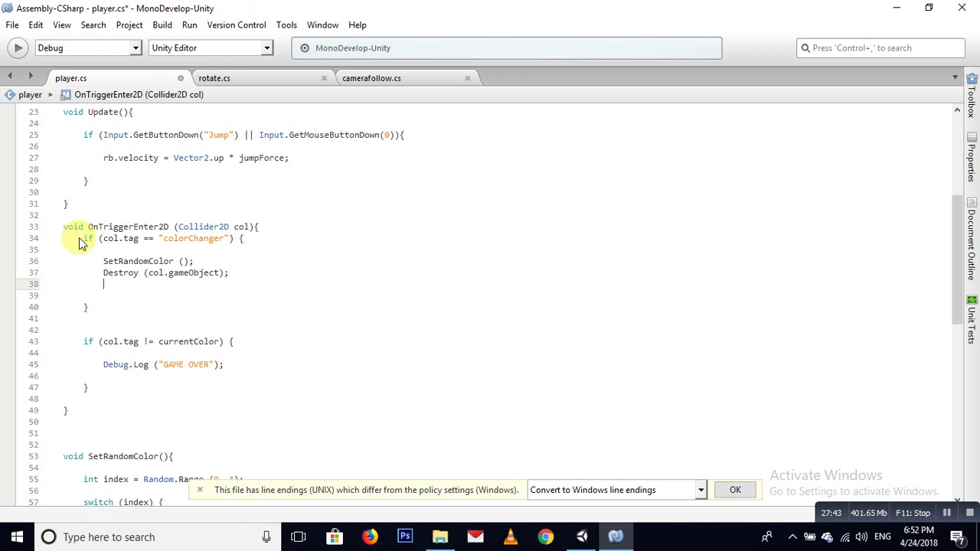
{"action": "type", "text": "return"}
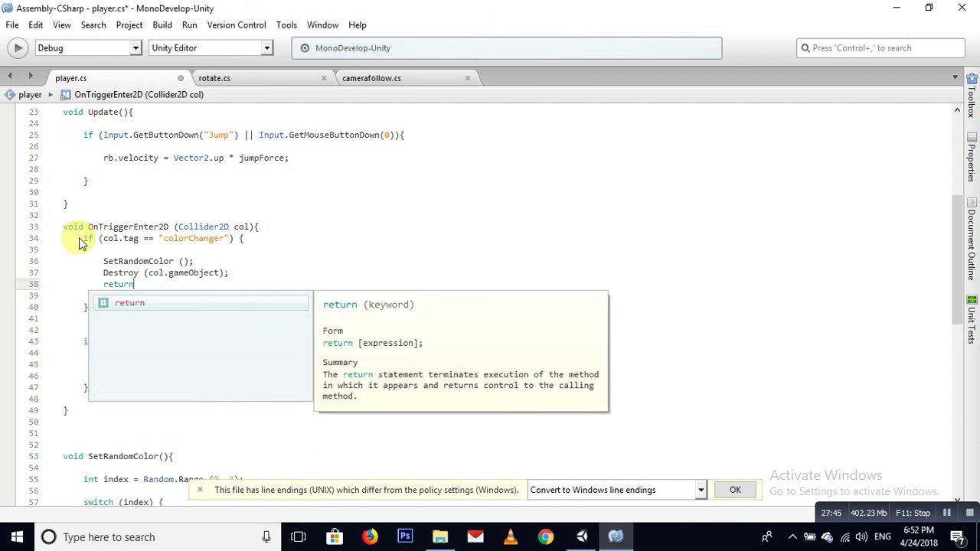
{"action": "type", "text": ";"}
{"action": "key", "text": "Return"}
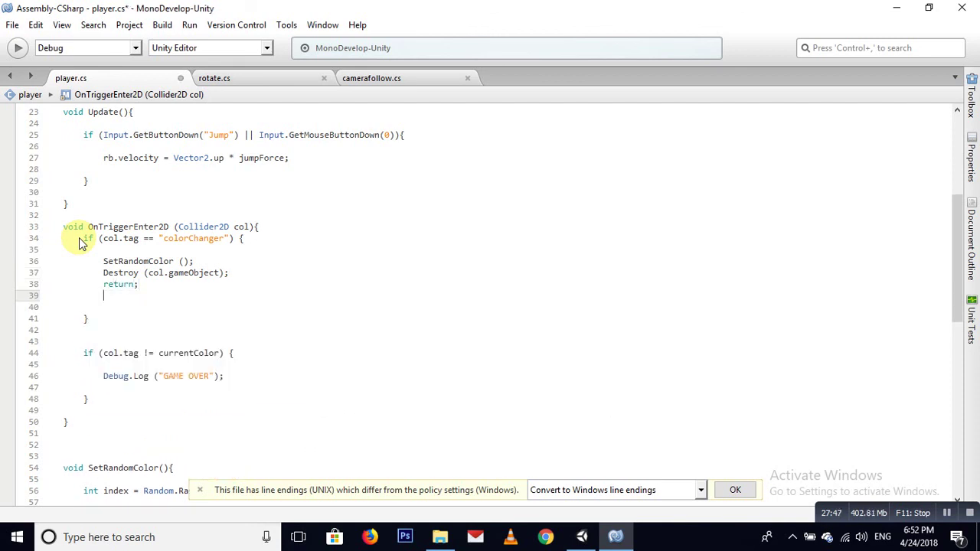
- Play-test by jumping the ball into ColorChnage so it recolours the player and disappears, then stop
{"action": "left_click", "coordinate": [895, 8]}
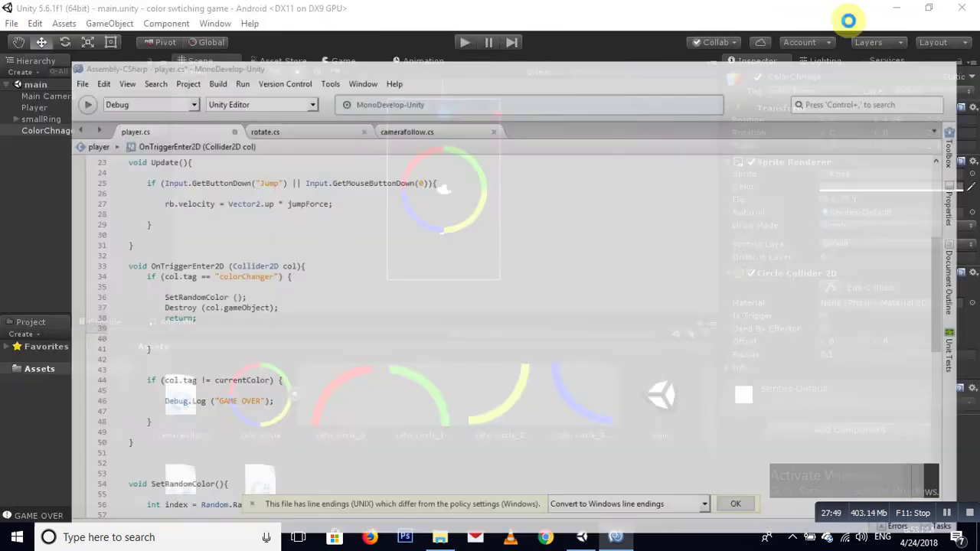
{"action": "left_click", "coordinate": [465, 42]}
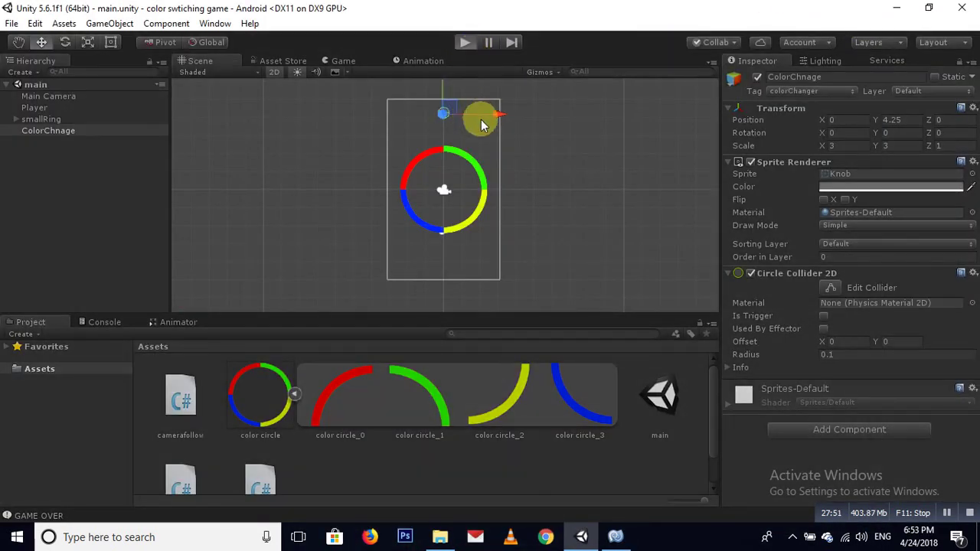
{"action": "left_click", "coordinate": [461, 232]}
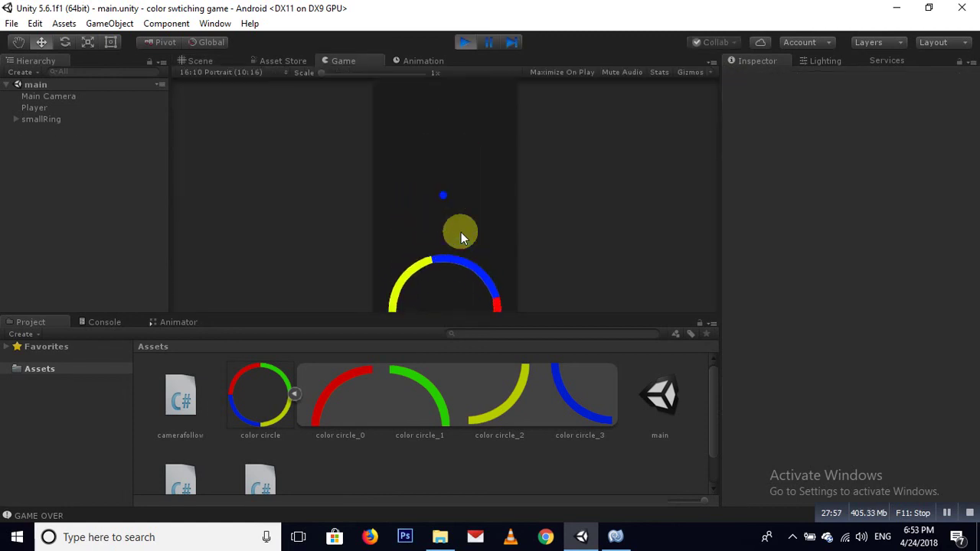
{"action": "left_click", "coordinate": [461, 232]}
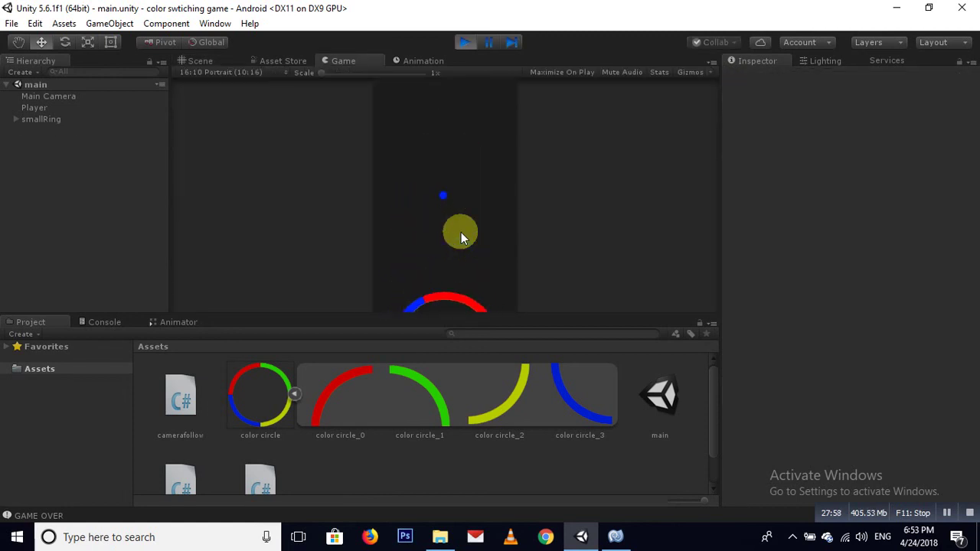
{"action": "left_click", "coordinate": [465, 41]}
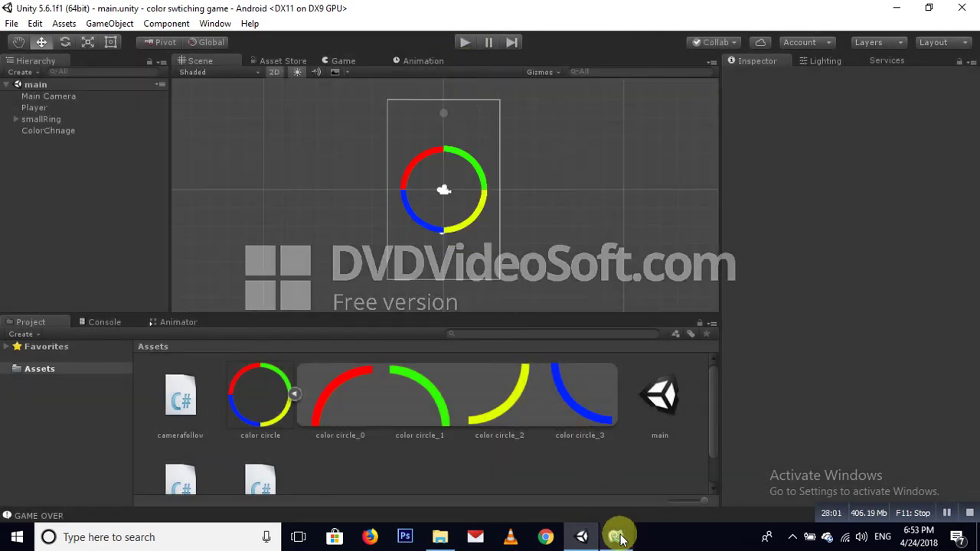
{"action": "mouse_move", "coordinate": [621, 538]}
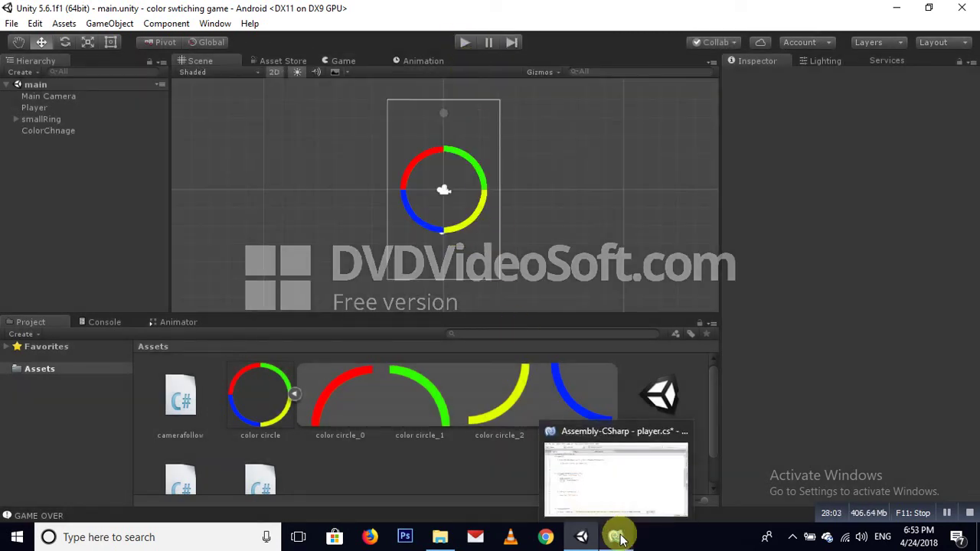
- Add 'using UnityEngine.SceneManagement;' below 'using UnityEngine;' in player.cs and save
{"action": "left_click", "coordinate": [621, 538]}
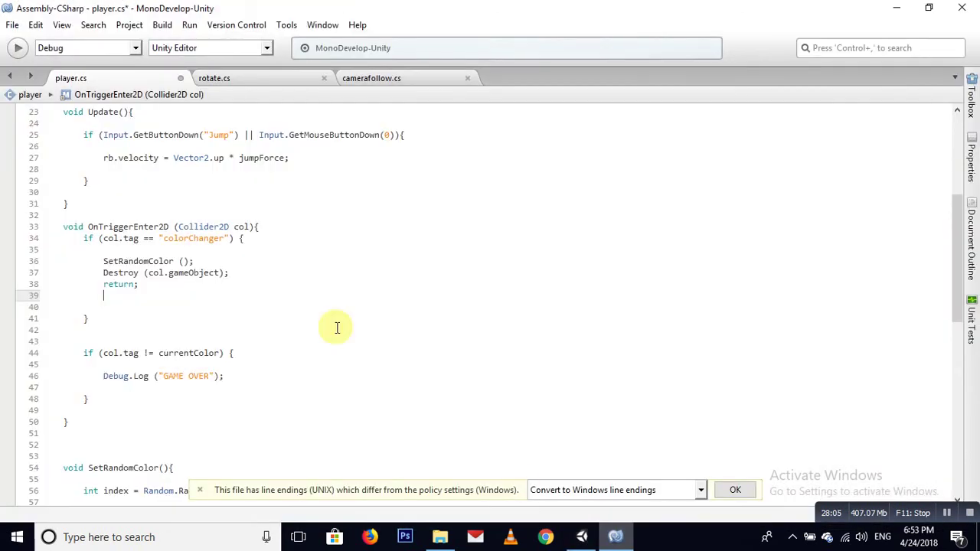
{"action": "scroll", "coordinate": [232, 237], "scroll_direction": "up", "scroll_amount": 5}
{"action": "scroll", "coordinate": [207, 240], "scroll_direction": "up", "scroll_amount": 2}
{"action": "left_click", "coordinate": [136, 112]}
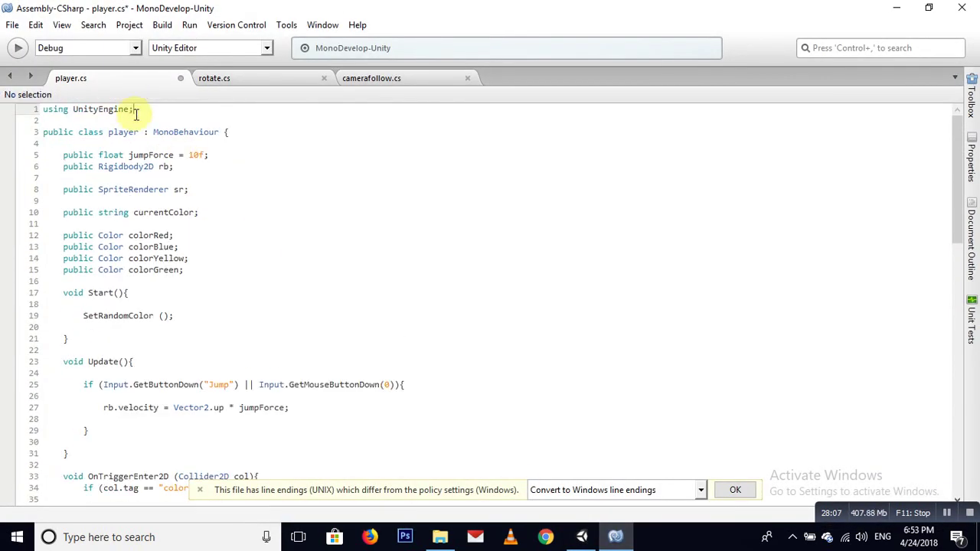
{"action": "key", "text": "Return"}
{"action": "type", "text": "u"}
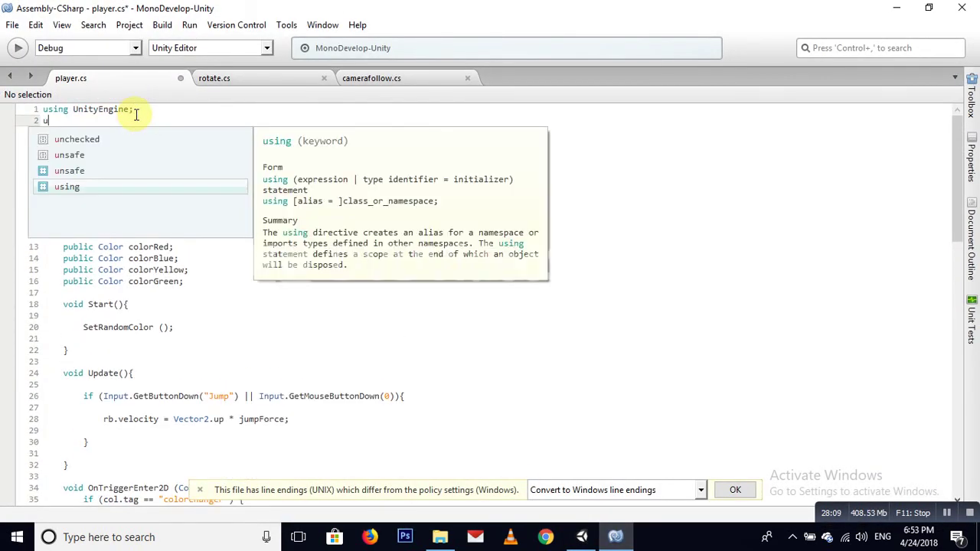
{"action": "type", "text": "sing"}
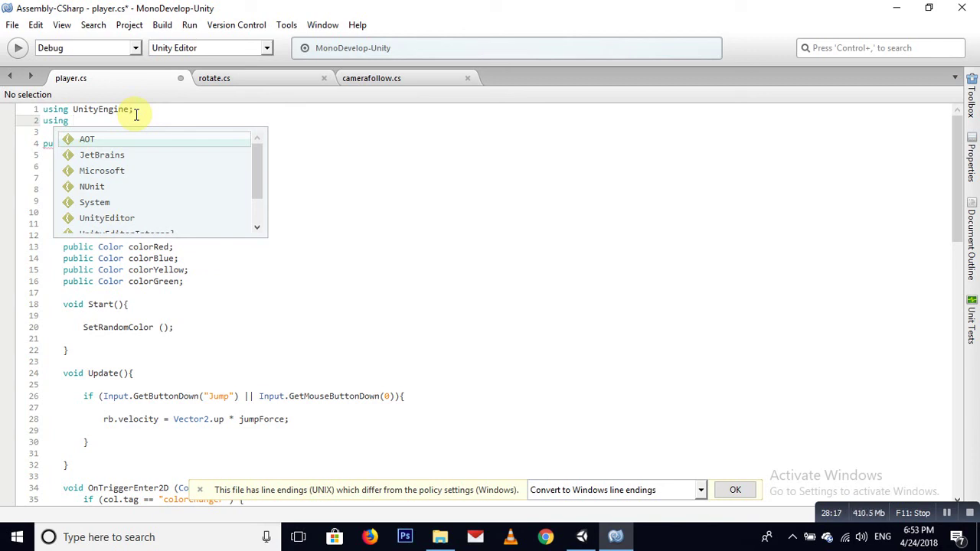
{"action": "type", "text": "uni"}
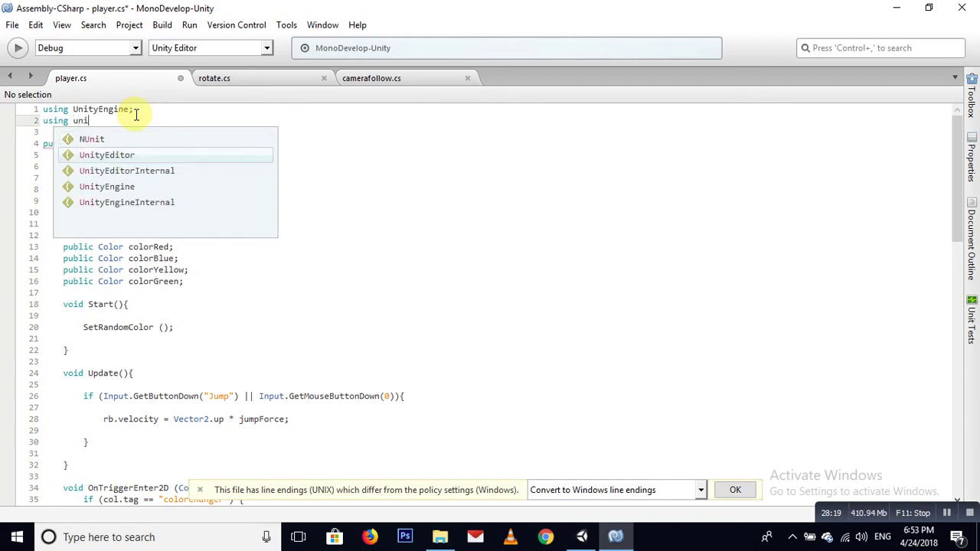
{"action": "key", "text": "Down"}
{"action": "key", "text": "Down"}
{"action": "key", "text": "Return"}
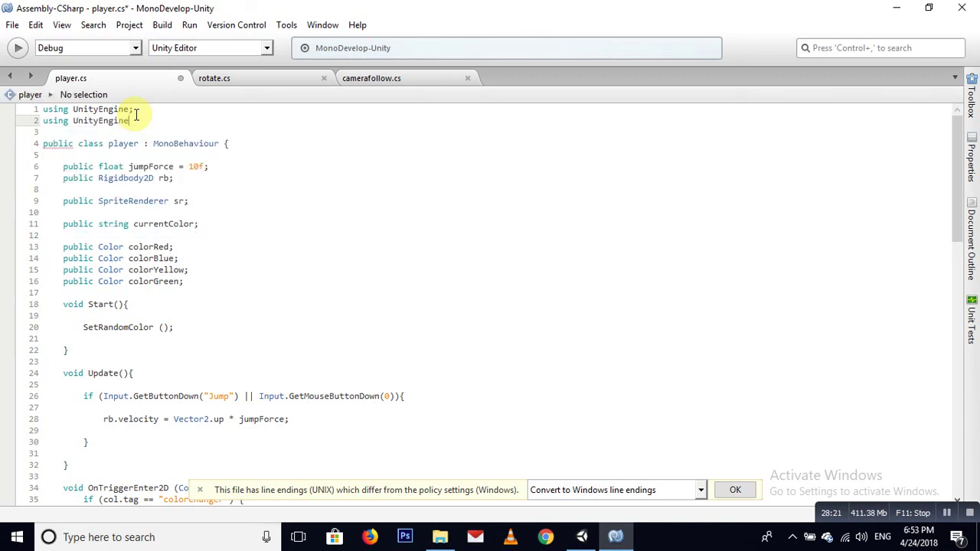
{"action": "type", "text": ".sce;"}
{"action": "key", "text": "ctrl+s"}
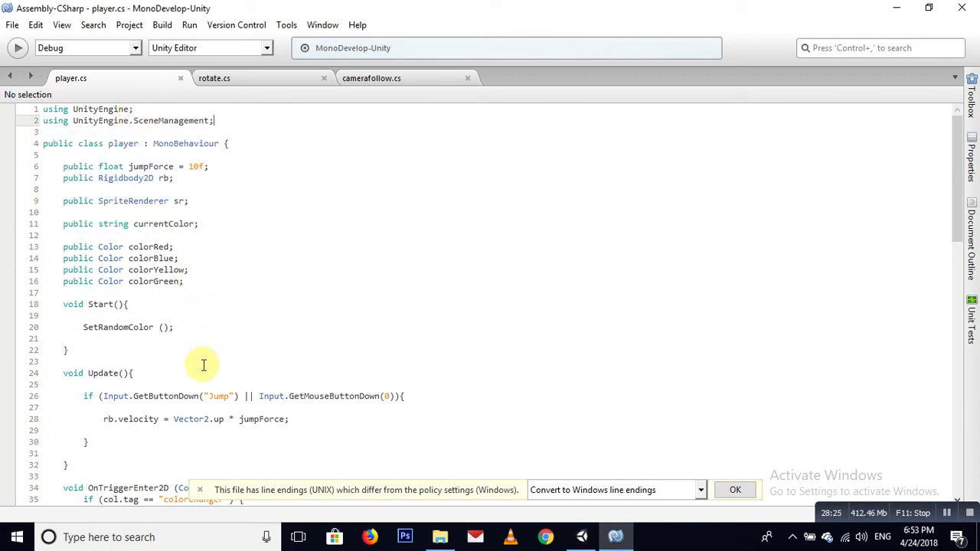
{"action": "left_click_drag", "start_coordinate": [961, 209], "coordinate": [951, 330]}
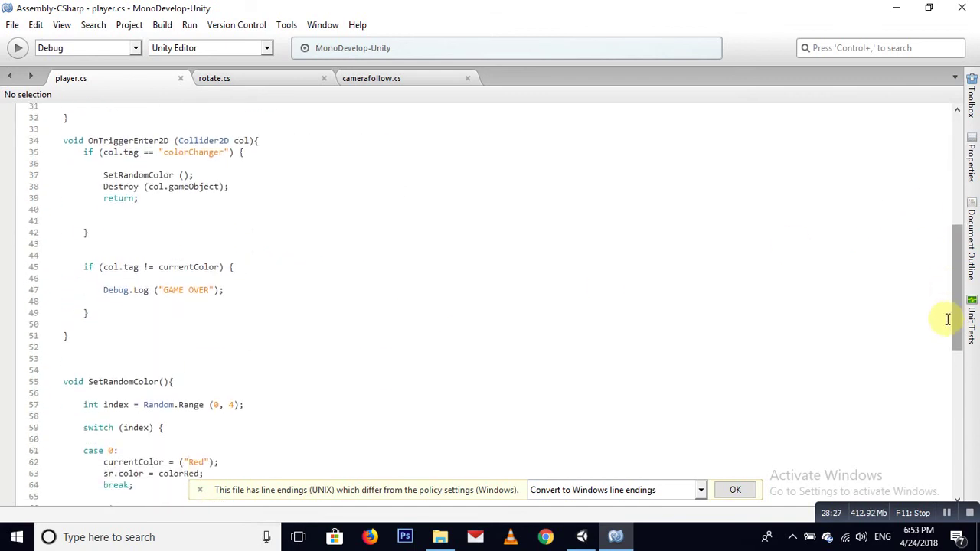
- Below the GAME OVER Debug.Log line, add a SceneManager.LoadScene call
{"action": "left_click", "coordinate": [240, 256]}
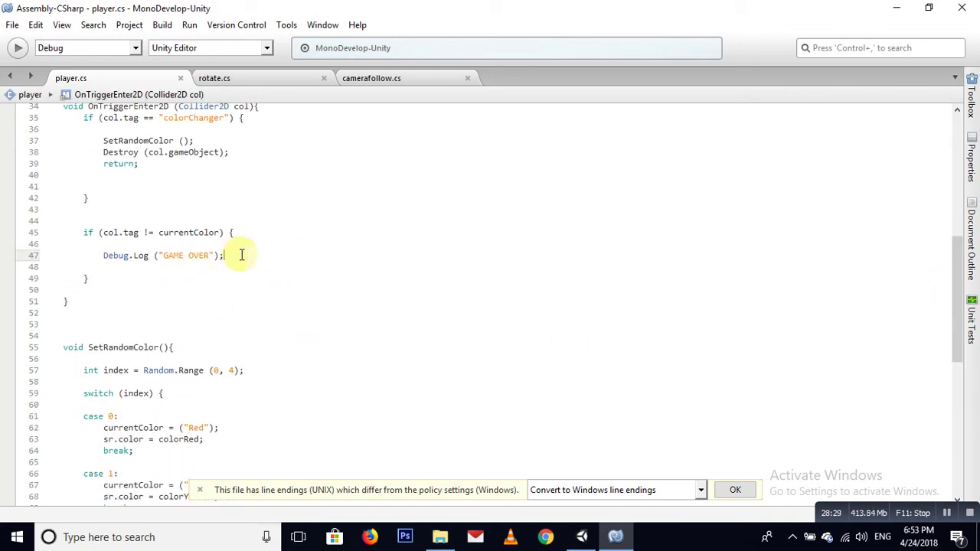
{"action": "key", "text": "Return"}
{"action": "type", "text": "scene"}
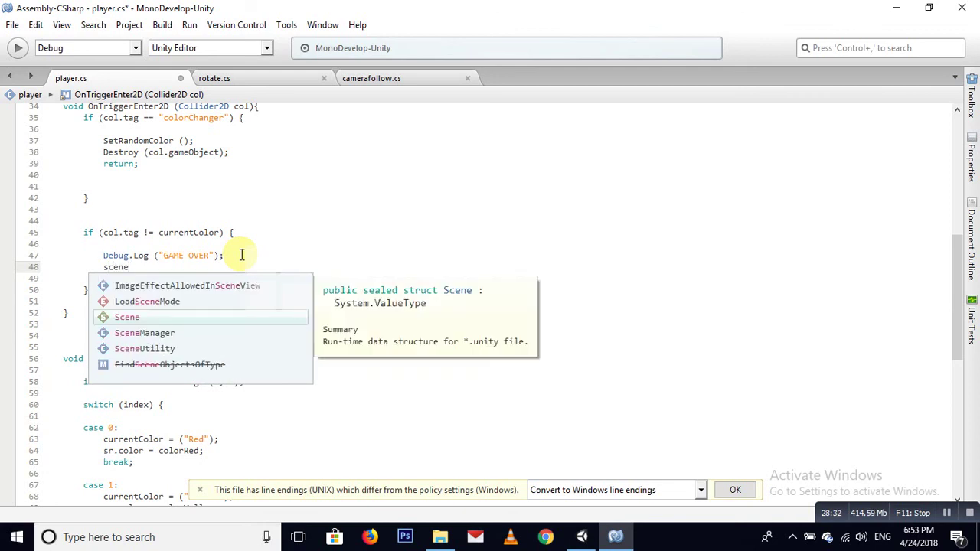
{"action": "key", "text": "Down"}
{"action": "key", "text": "Return"}
{"action": "type", "text": "."}
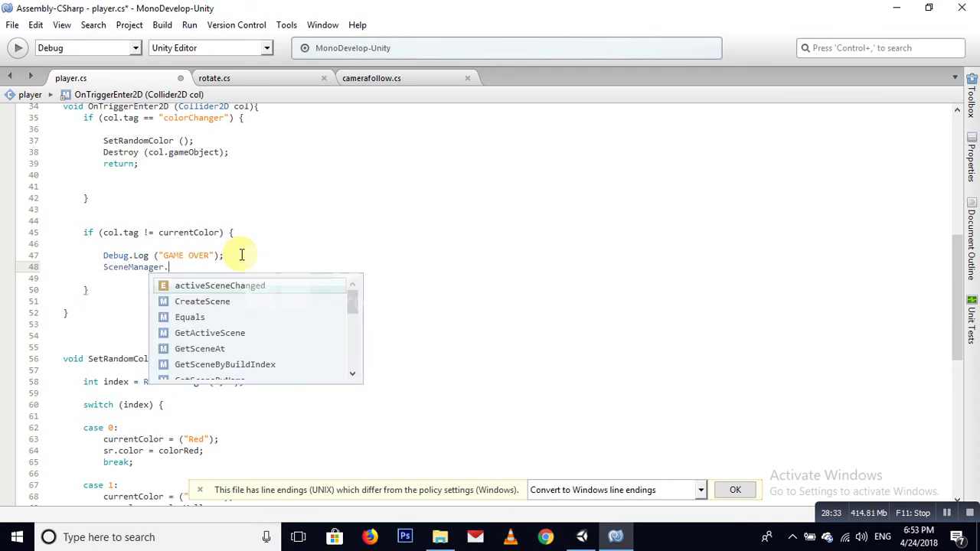
{"action": "type", "text": "Load"}
{"action": "key", "text": "Return"}
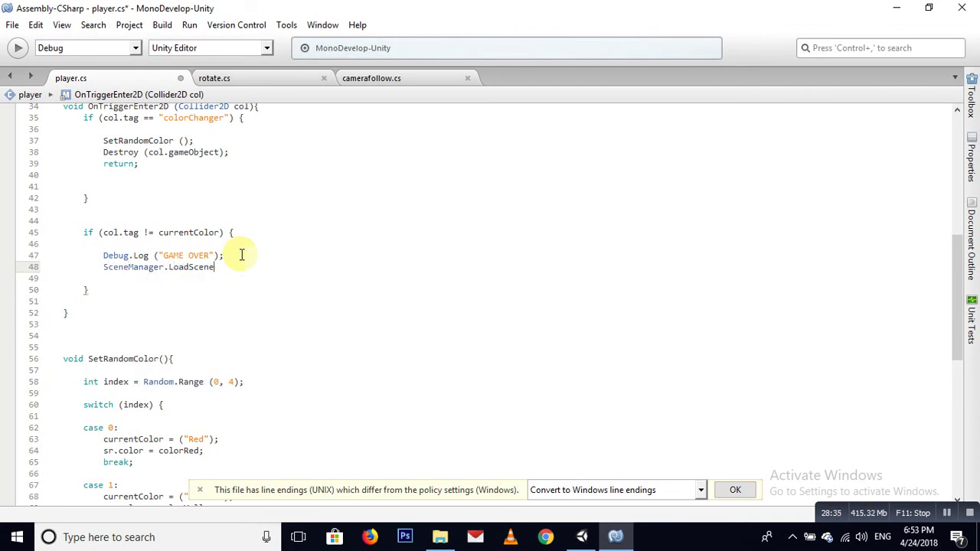
- Pass SceneManager.GetActiveScene().buildIndex to LoadScene, save player.cs and return to Unity
{"action": "type", "text": "()"}
{"action": "type", "text": "Sce"}
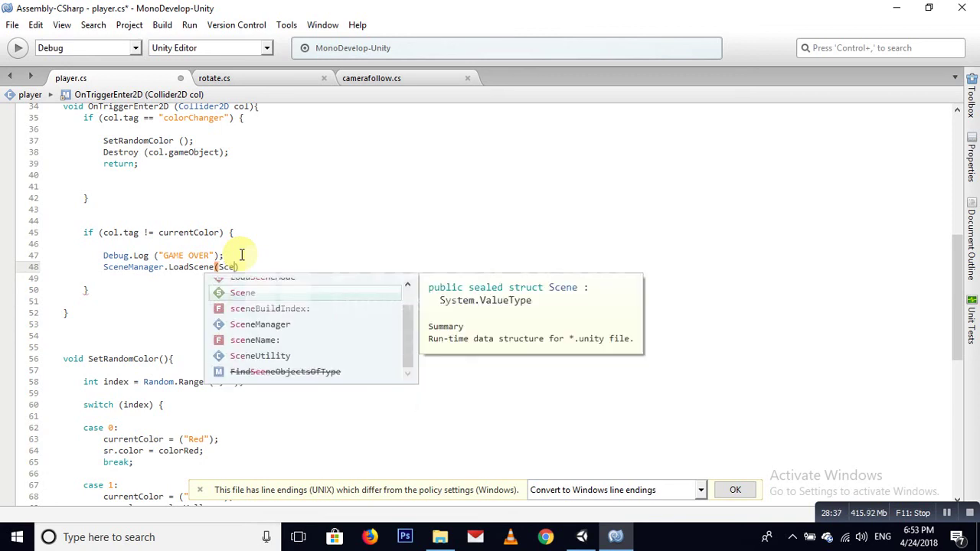
{"action": "key", "text": "Down"}
{"action": "key", "text": "Down"}
{"action": "key", "text": "Return"}
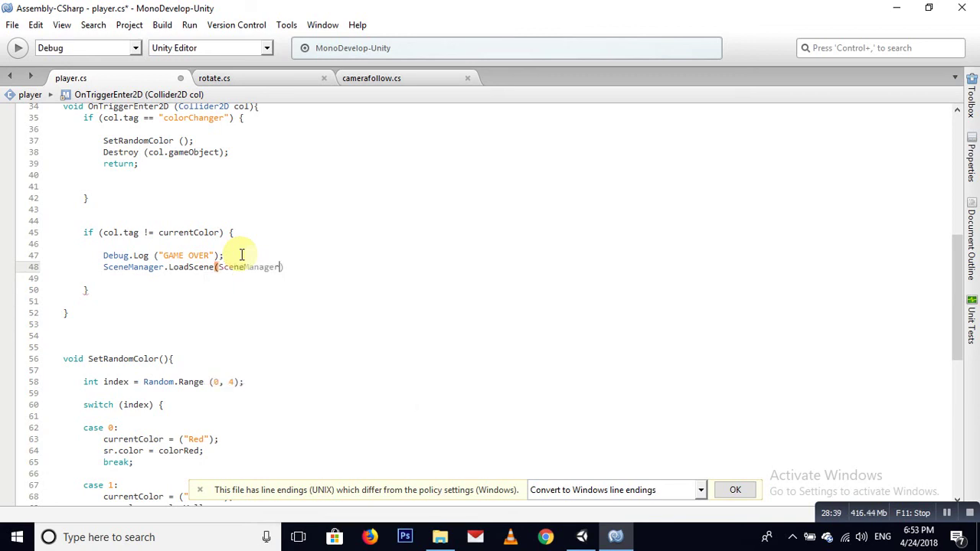
{"action": "type", "text": ".get"}
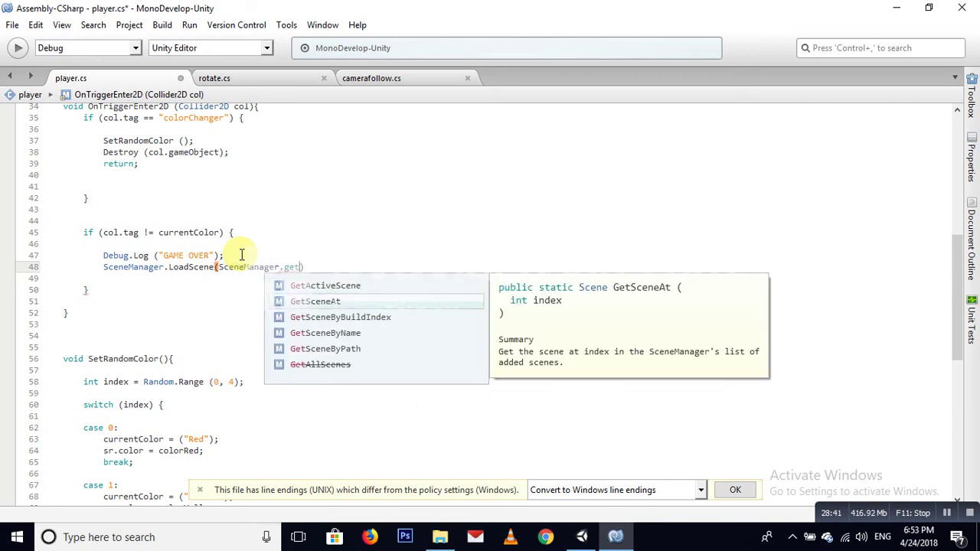
{"action": "key", "text": "Up"}
{"action": "key", "text": "Return"}
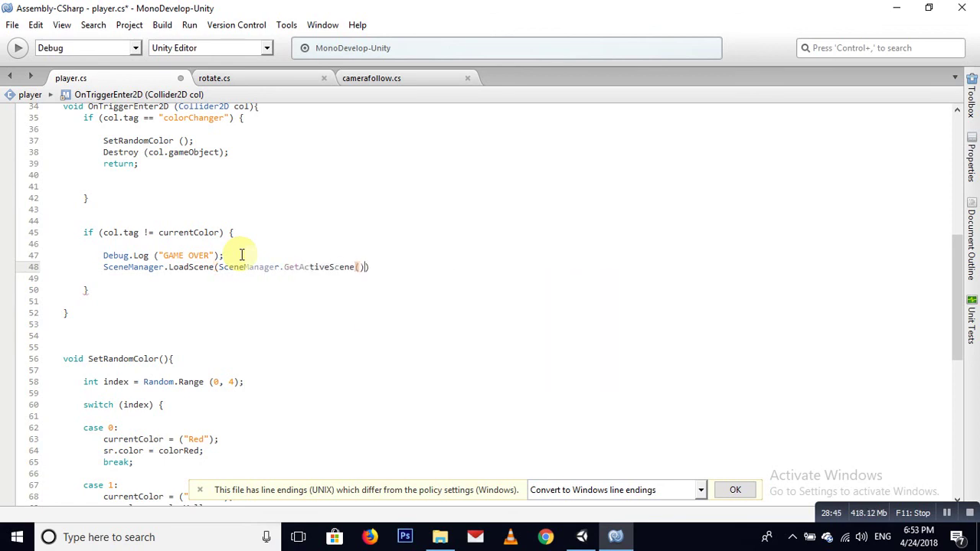
{"action": "type", "text": ".build"}
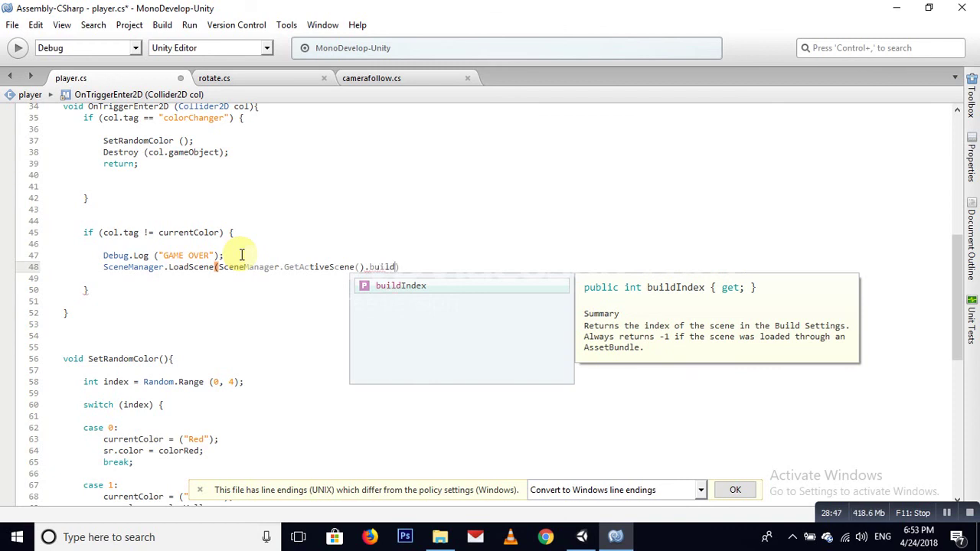
{"action": "key", "text": "Return"}
{"action": "type", "text": ";"}
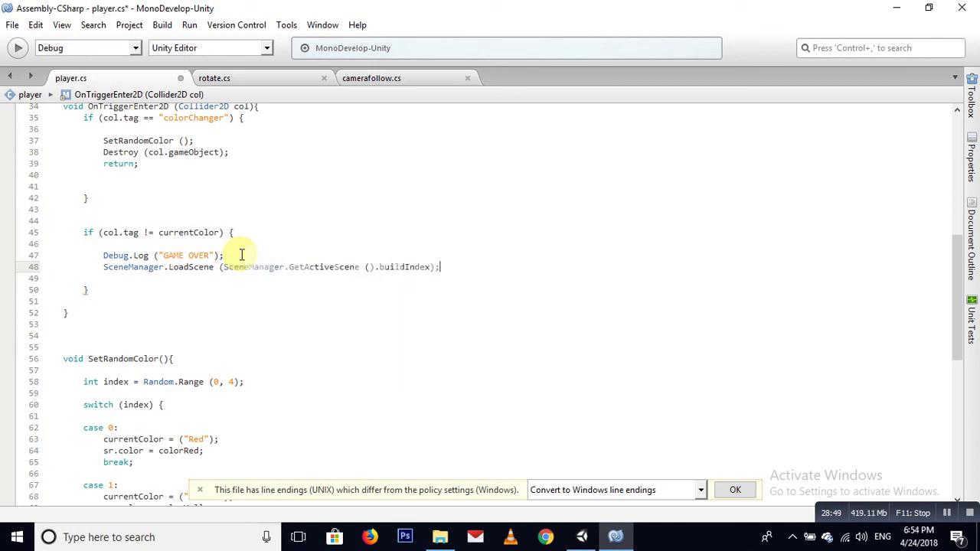
{"action": "key", "text": "ctrl+s"}
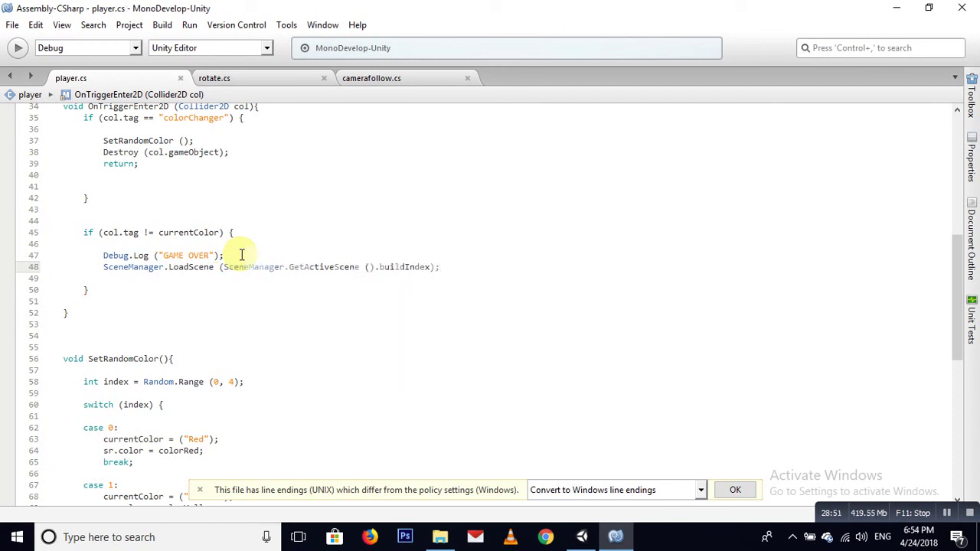
{"action": "left_click", "coordinate": [897, 8]}
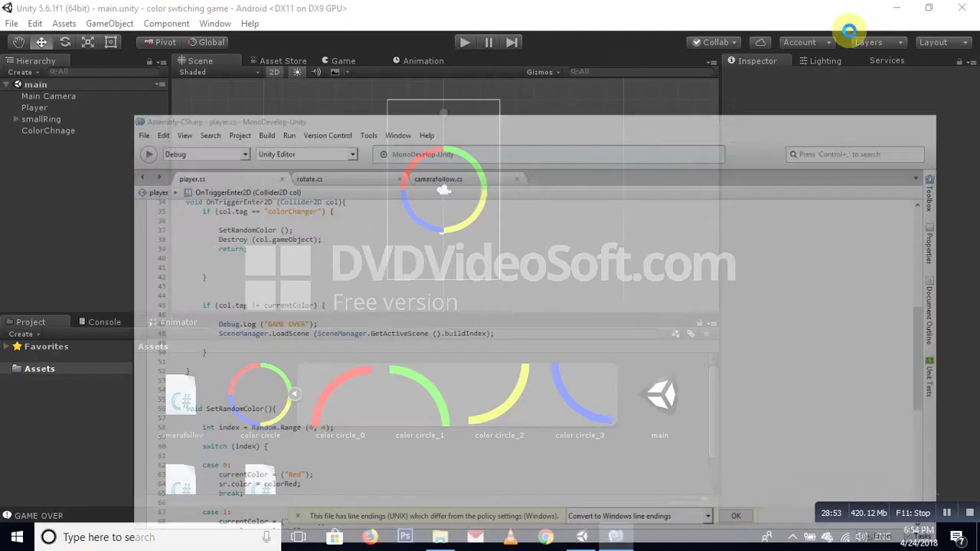
{"action": "scroll", "coordinate": [489, 203], "scroll_direction": "down", "scroll_amount": 2}
{"action": "scroll", "coordinate": [501, 226], "scroll_direction": "down", "scroll_amount": 2}
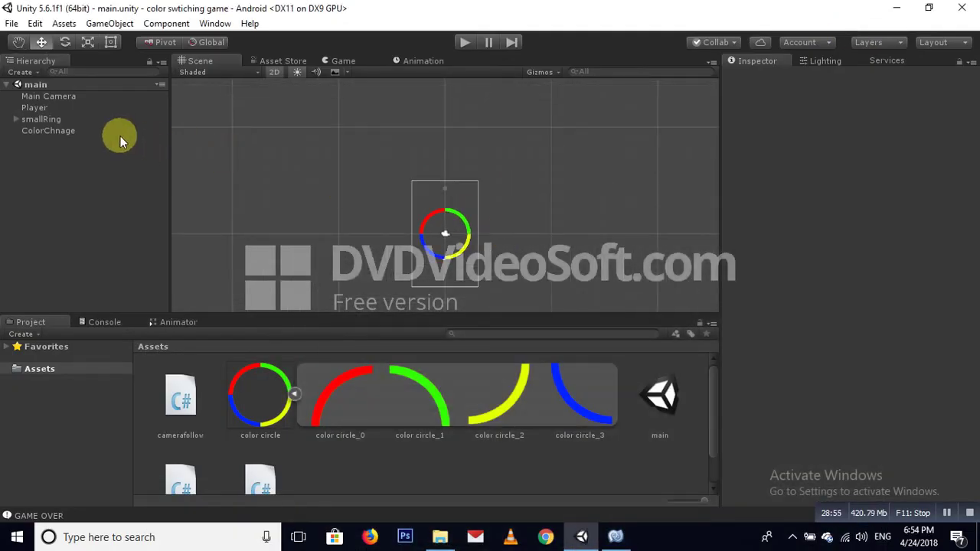
- Select smallRing and ColorChnage, duplicate the pair, and move the copy up
{"action": "left_click", "coordinate": [41, 138]}
{"action": "left_click", "coordinate": [39, 121]}
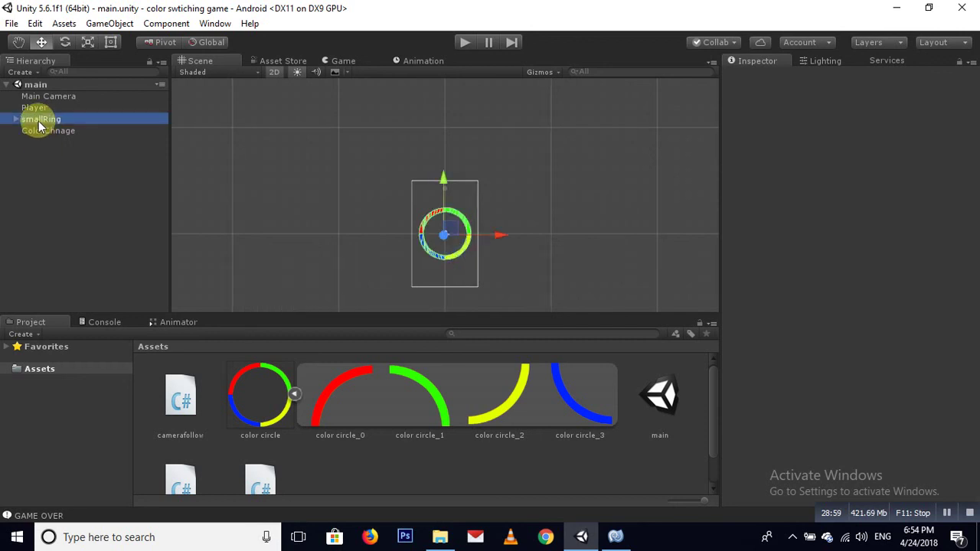
{"action": "left_click", "coordinate": [43, 125], "text": "ctrl"}
{"action": "left_click", "coordinate": [42, 121]}
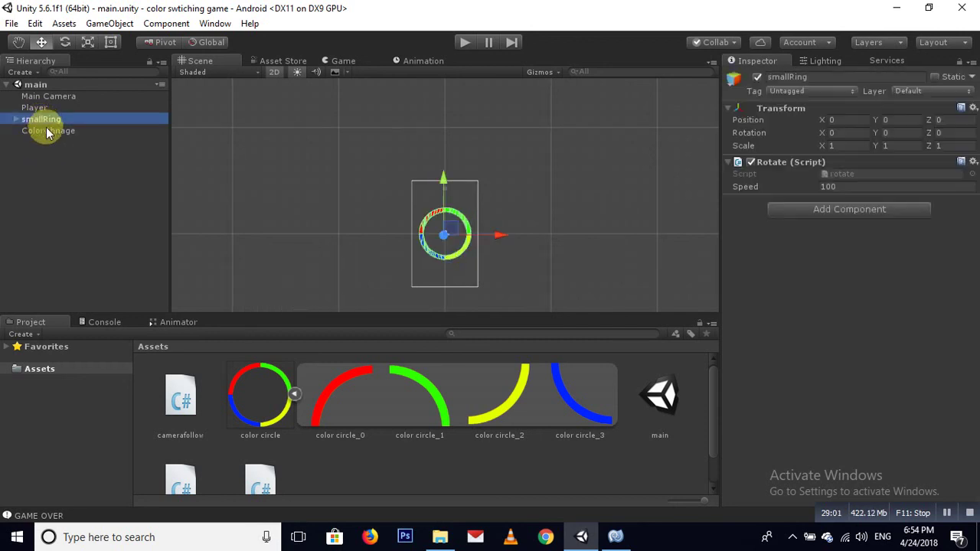
{"action": "left_click", "coordinate": [46, 132], "text": "ctrl"}
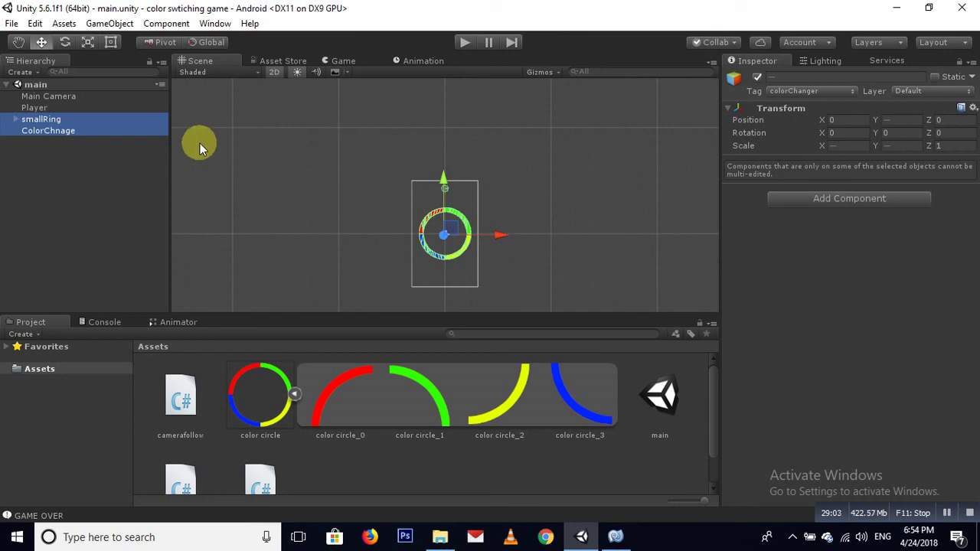
{"action": "key", "text": "ctrl+d"}
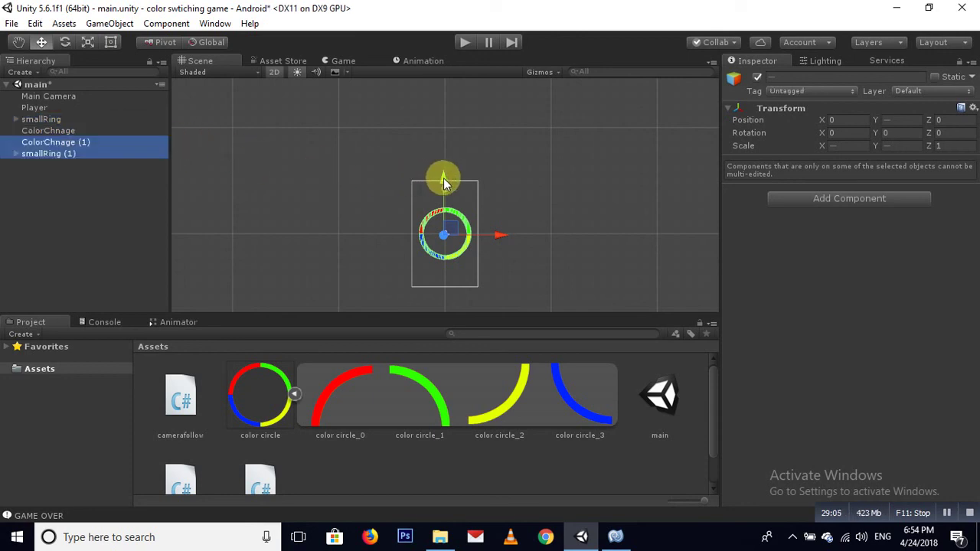
{"action": "left_click_drag", "start_coordinate": [444, 179], "coordinate": [434, 70]}
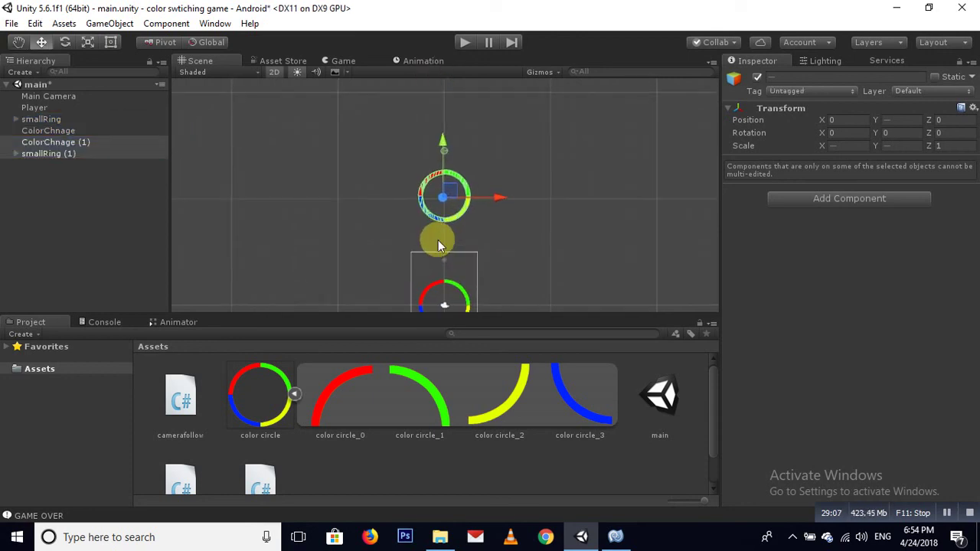
{"action": "scroll", "coordinate": [438, 239], "scroll_direction": "down", "scroll_amount": 2}
{"action": "scroll", "coordinate": [439, 242], "scroll_direction": "down", "scroll_amount": 1}
- Make three more duplicates of the pair, each stacked above the previous one
{"action": "key", "text": "ctrl+d"}
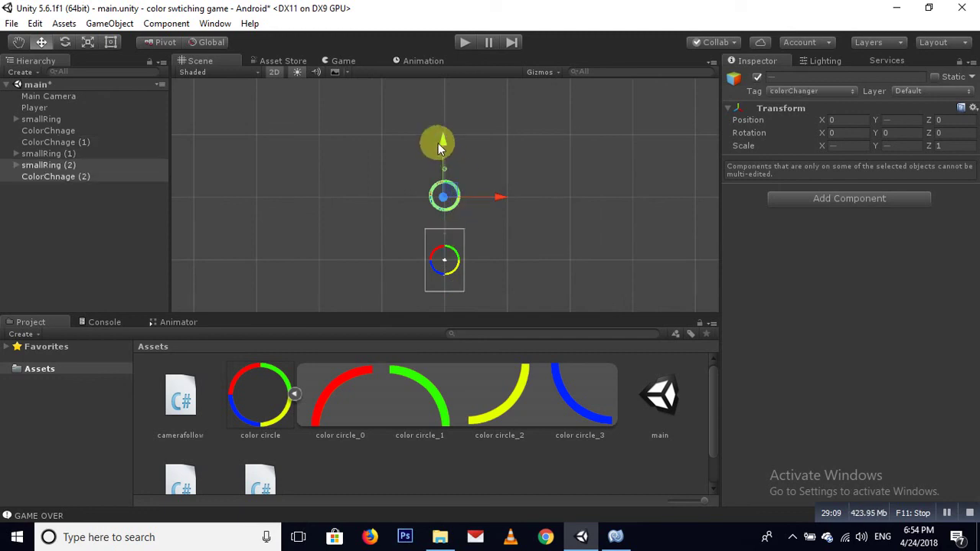
{"action": "left_click_drag", "start_coordinate": [445, 142], "coordinate": [443, 81]}
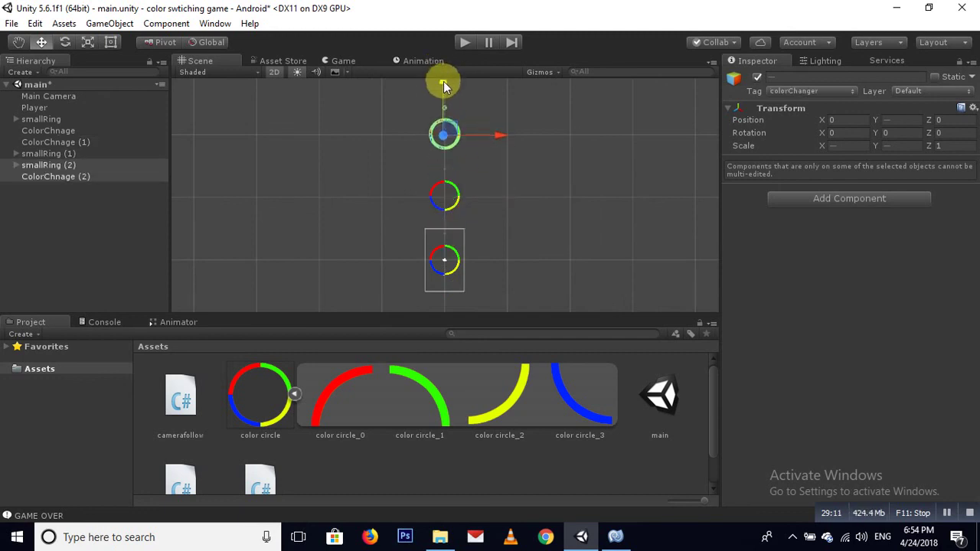
{"action": "middle_click_drag", "start_coordinate": [458, 189], "coordinate": [457, 248]}
{"action": "key", "text": "ctrl+d"}
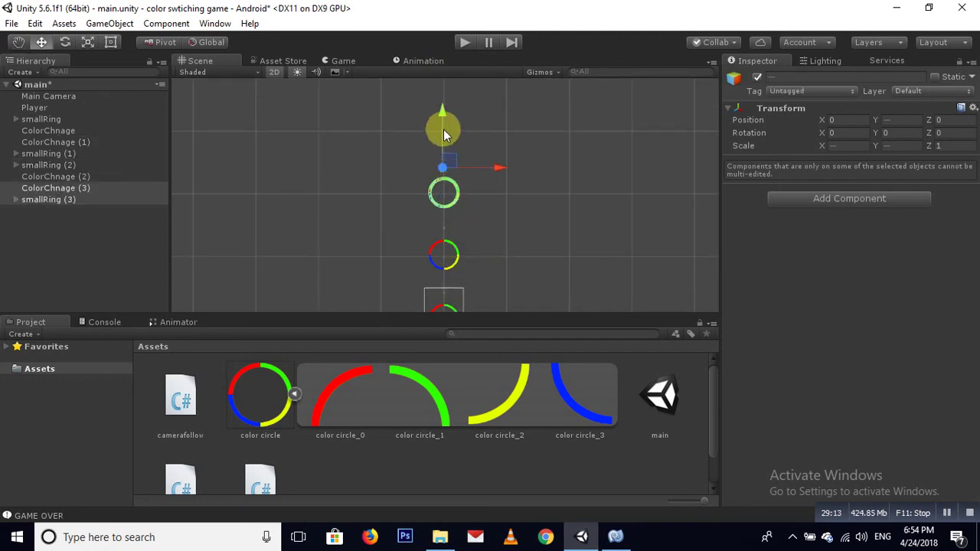
{"action": "left_click_drag", "start_coordinate": [444, 130], "coordinate": [442, 66]}
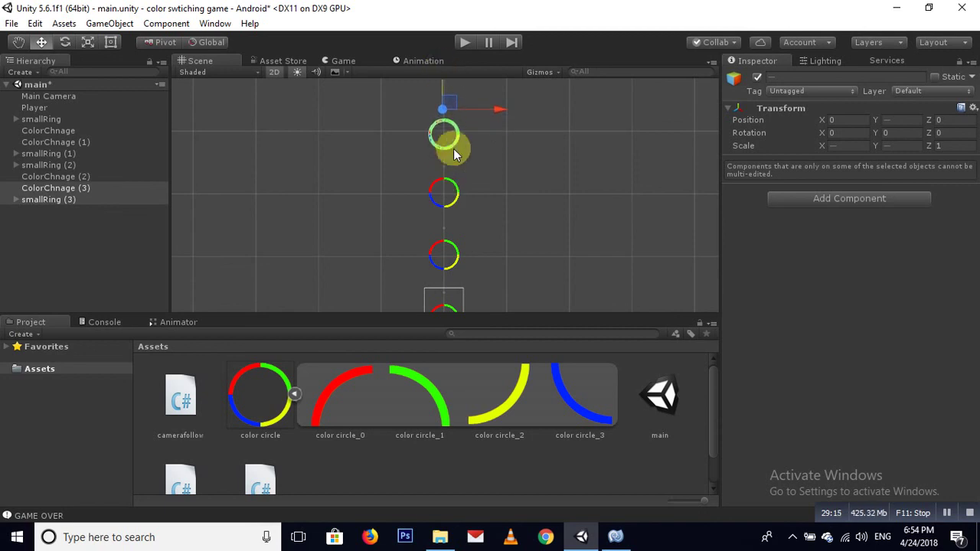
{"action": "middle_click_drag", "start_coordinate": [455, 147], "coordinate": [448, 219]}
{"action": "key", "text": "ctrl+d"}
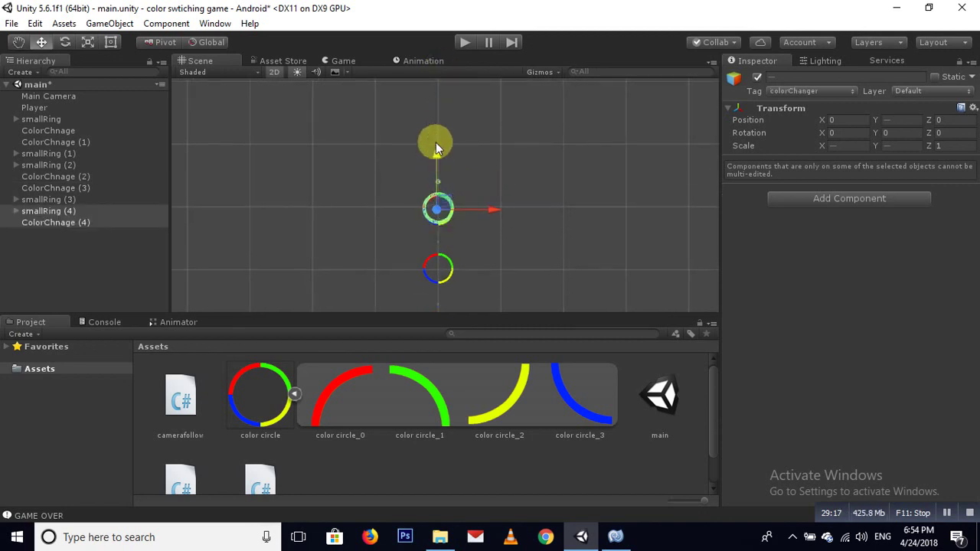
{"action": "left_click_drag", "start_coordinate": [436, 145], "coordinate": [445, 93]}
{"action": "mouse_move", "coordinate": [465, 255]}
{"action": "middle_mouse_down"}
{"action": "mouse_move", "coordinate": [473, 230]}
{"action": "mouse_move", "coordinate": [466, 176]}
{"action": "middle_mouse_up"}
{"action": "scroll", "coordinate": [471, 234], "scroll_direction": "down", "scroll_amount": 2}
{"action": "scroll", "coordinate": [471, 243], "scroll_direction": "up", "scroll_amount": 3}
- Set smallRing (1)'s Rotate speed to 200 and save the scene
{"action": "left_click", "coordinate": [44, 211]}
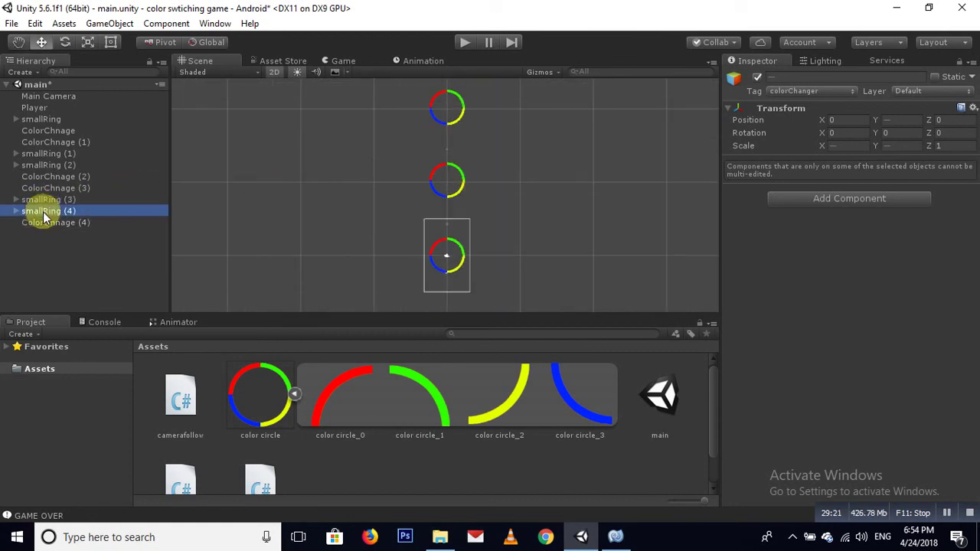
{"action": "scroll", "coordinate": [459, 245], "scroll_direction": "down", "scroll_amount": 1}
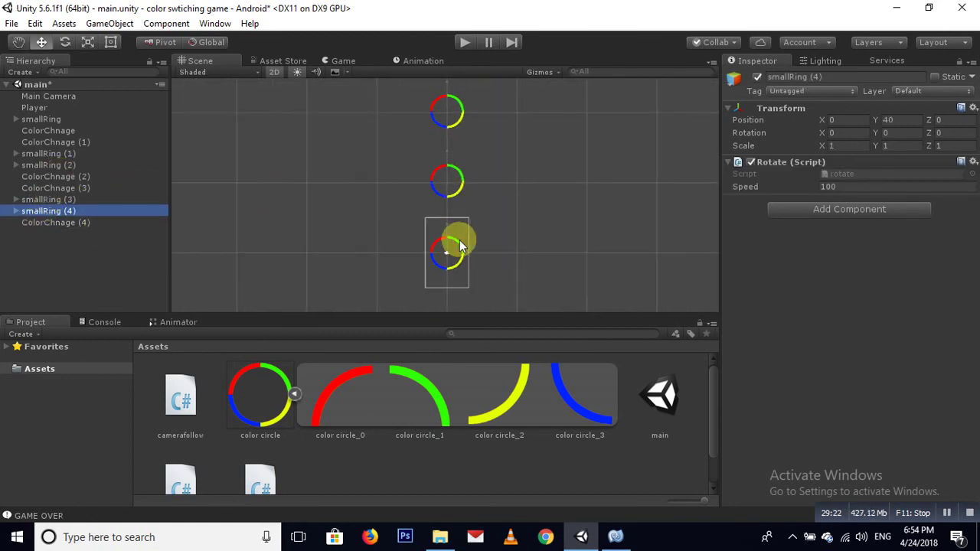
{"action": "left_click", "coordinate": [456, 187]}
{"action": "left_click", "coordinate": [34, 156]}
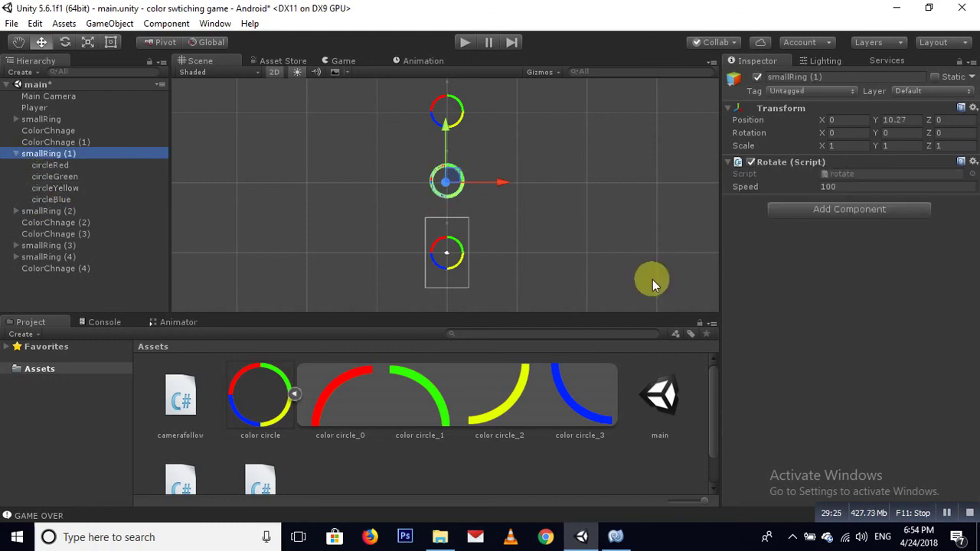
{"action": "left_click", "coordinate": [831, 187]}
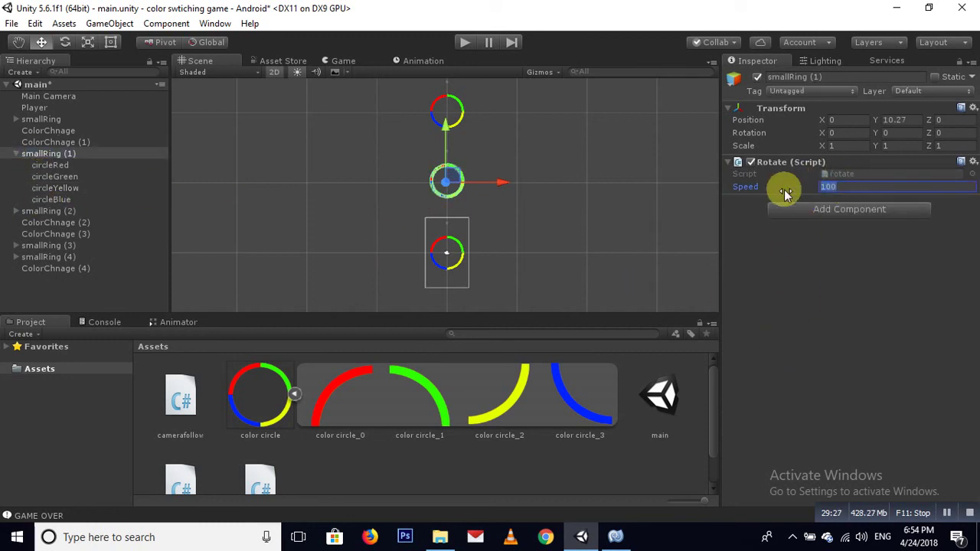
{"action": "type", "text": "200"}
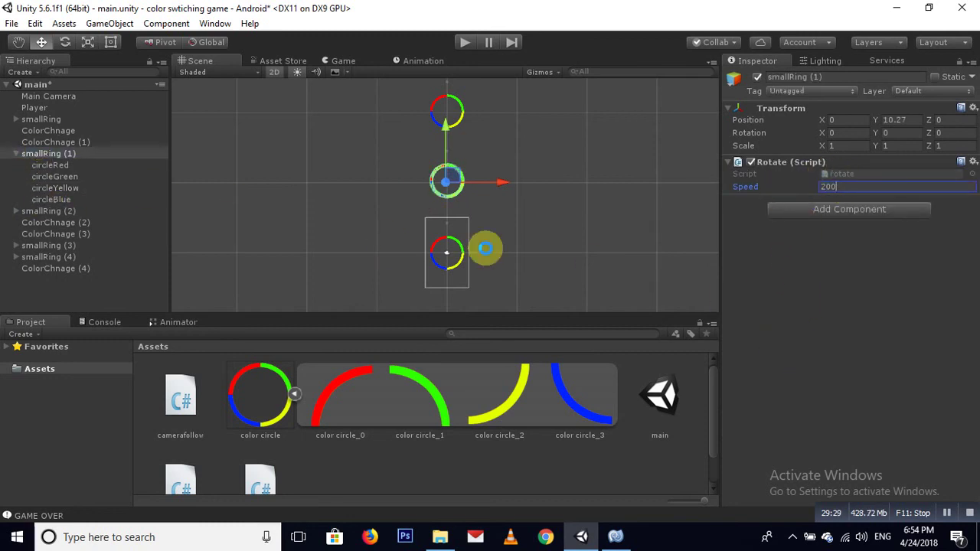
{"action": "key", "text": "ctrl+s"}
- Set smallRing (2)'s Rotate speed to 300, save, then edit smallRing (3)'s Speed field
{"action": "left_click", "coordinate": [42, 212]}
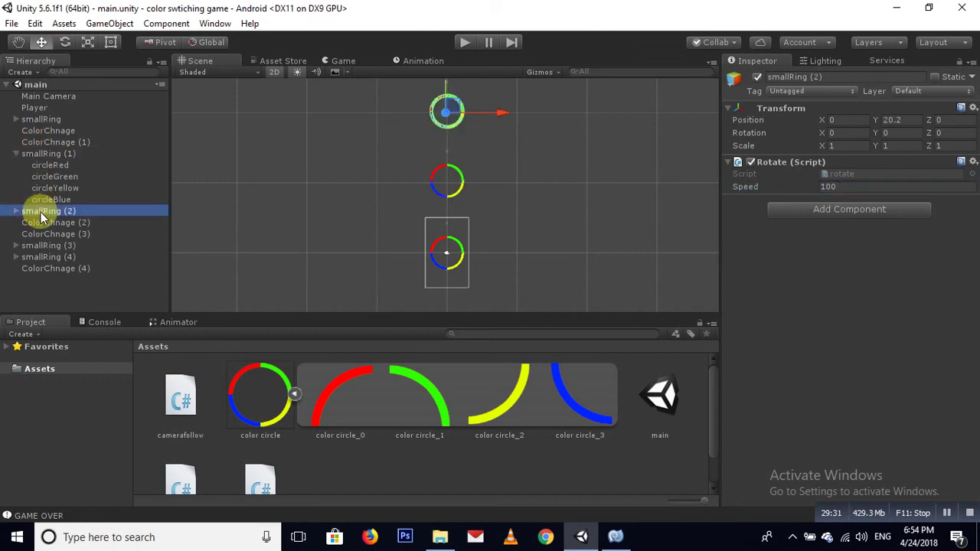
{"action": "left_click", "coordinate": [834, 188]}
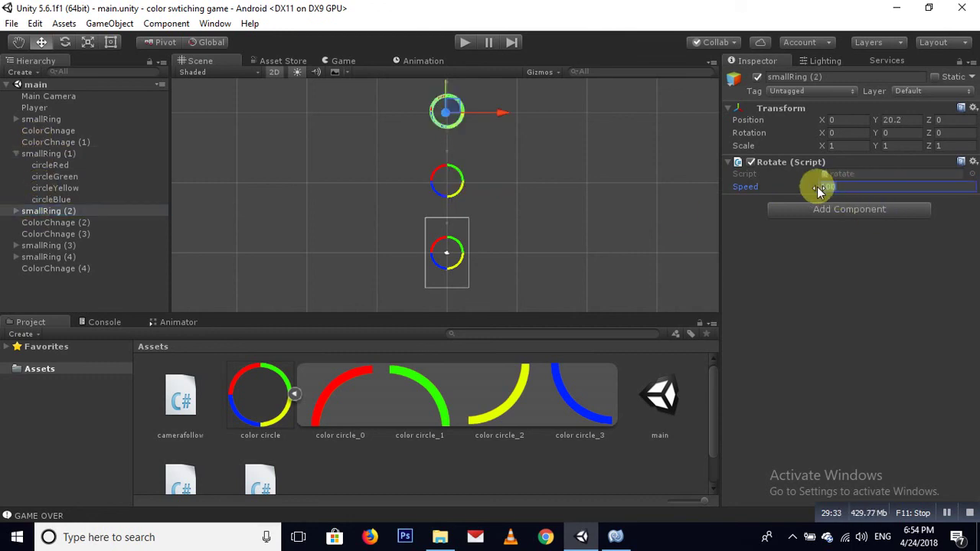
{"action": "type", "text": "300"}
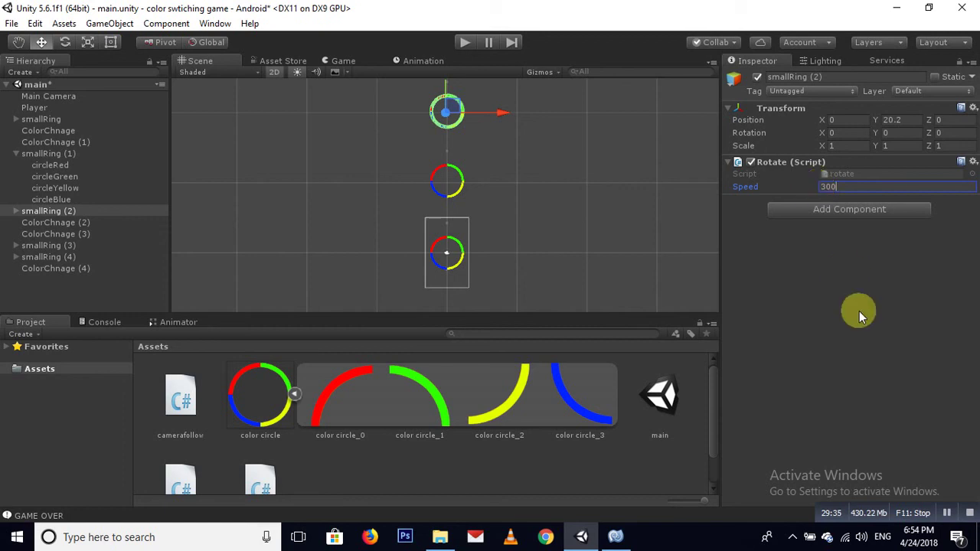
{"action": "key", "text": "ctrl+s"}
{"action": "left_click", "coordinate": [46, 246]}
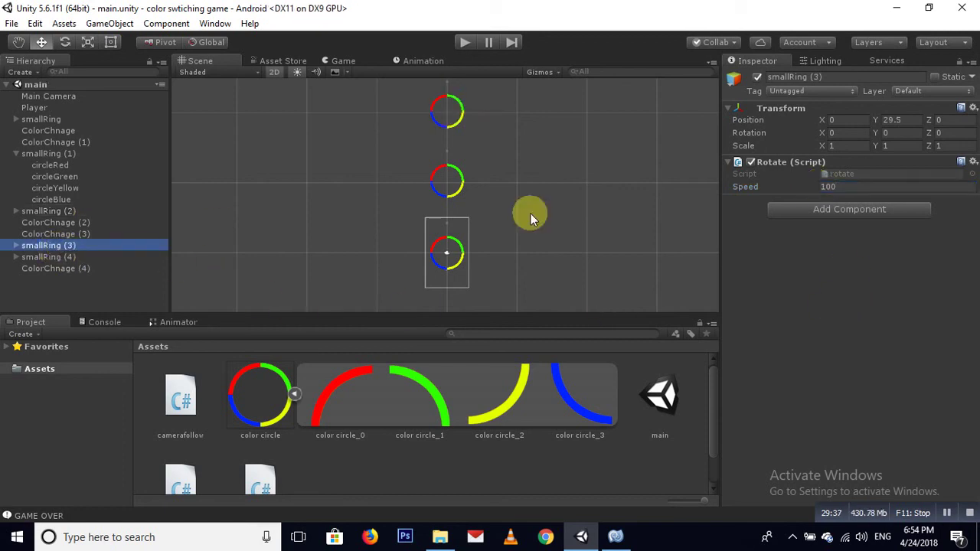
{"action": "left_click", "coordinate": [828, 187]}
- Set smallRing (3)'s Rotate speed to 50 and do a quick test run
{"action": "type", "text": "50"}
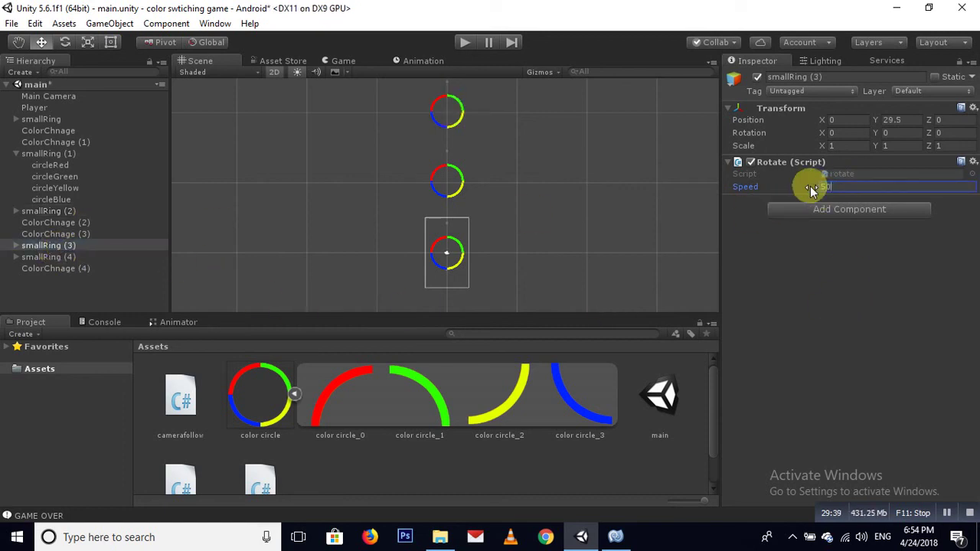
{"action": "left_click", "coordinate": [463, 46]}
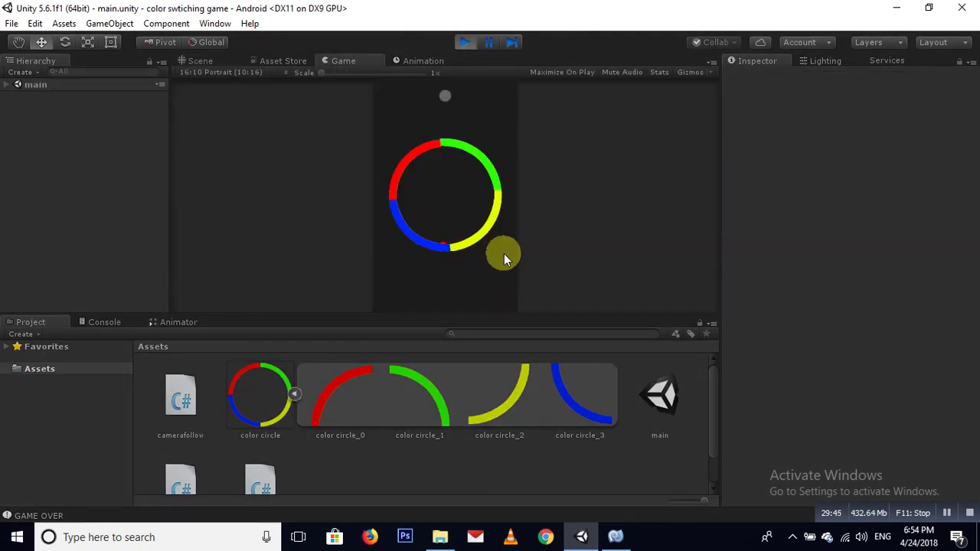
{"action": "left_click", "coordinate": [460, 42]}
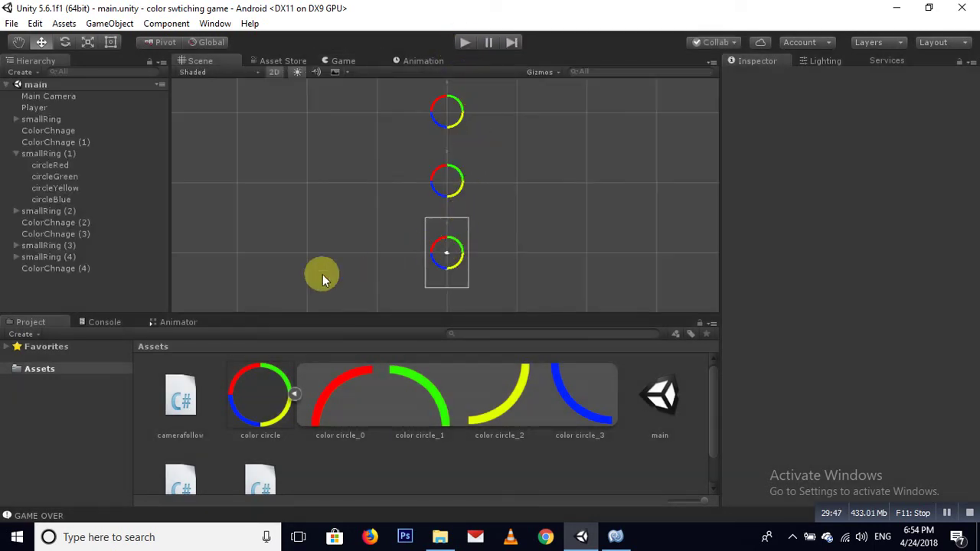
- Move the Player ball lower beneath the rings and start the game
{"action": "left_click", "coordinate": [36, 105]}
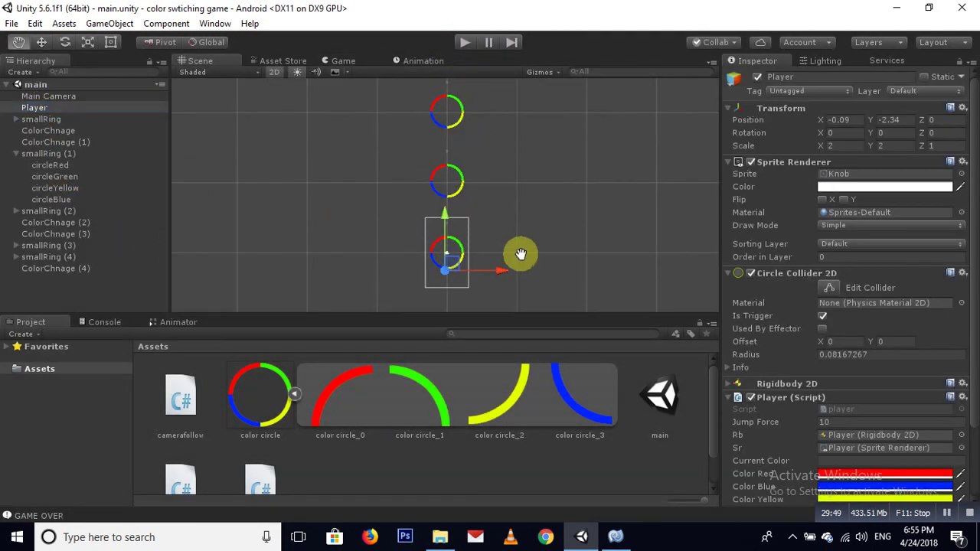
{"action": "key", "text": "f"}
{"action": "left_click_drag", "start_coordinate": [446, 224], "coordinate": [435, 177]}
{"action": "left_click", "coordinate": [466, 44]}
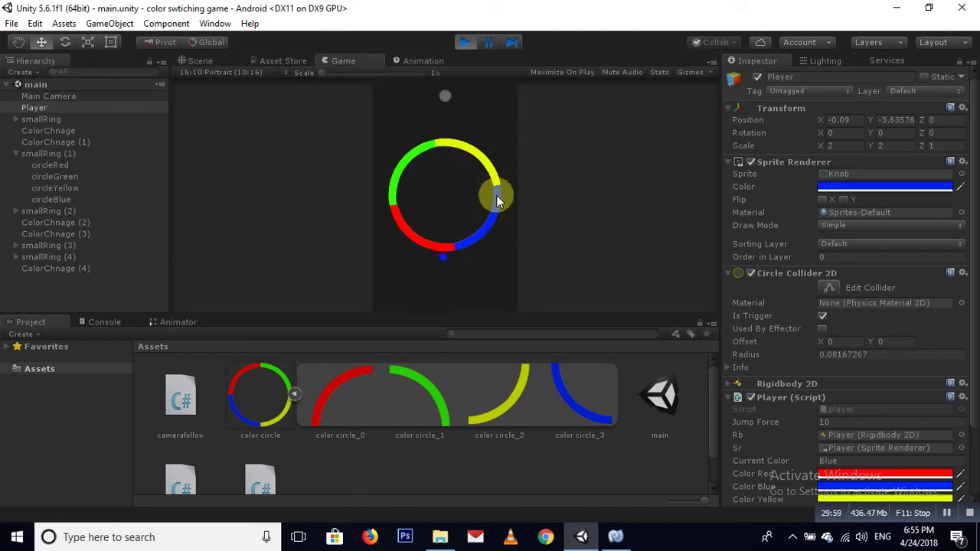
- Jump the ball repeatedly up through the spinning rings until GAME OVER restarts the level
{"action": "left_click", "coordinate": [496, 196]}
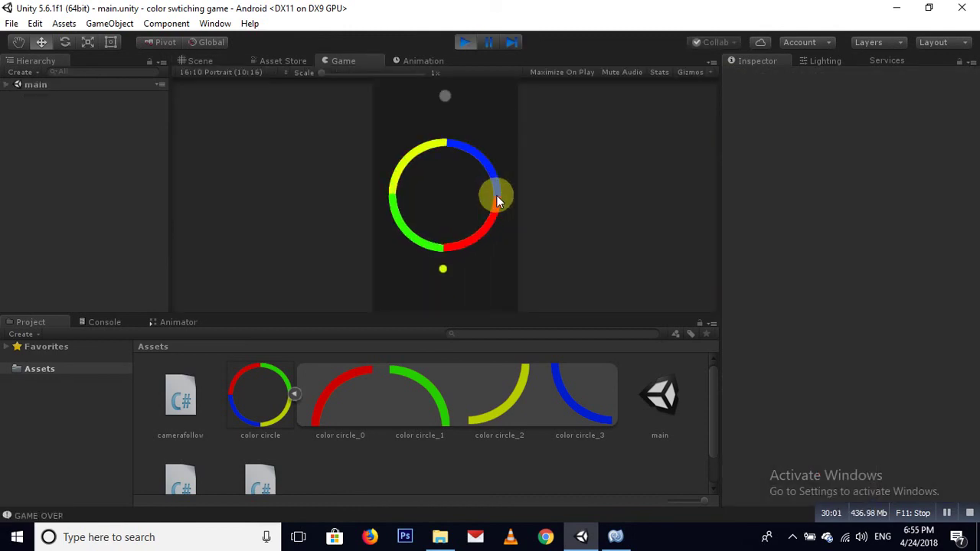
{"action": "left_click", "coordinate": [496, 195]}
{"action": "left_click", "coordinate": [496, 195]}
{"action": "left_click", "coordinate": [496, 198]}
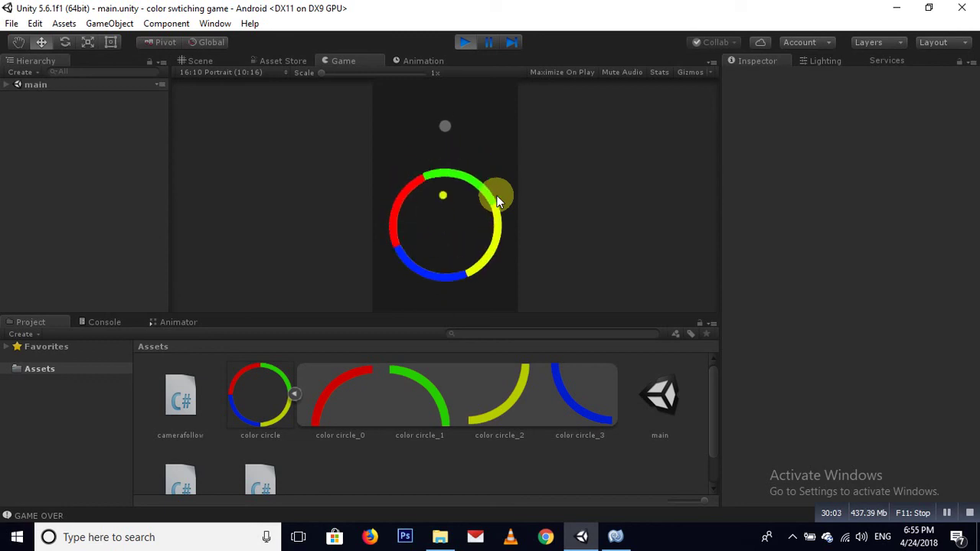
{"action": "left_click", "coordinate": [496, 197]}
{"action": "left_click", "coordinate": [496, 198]}
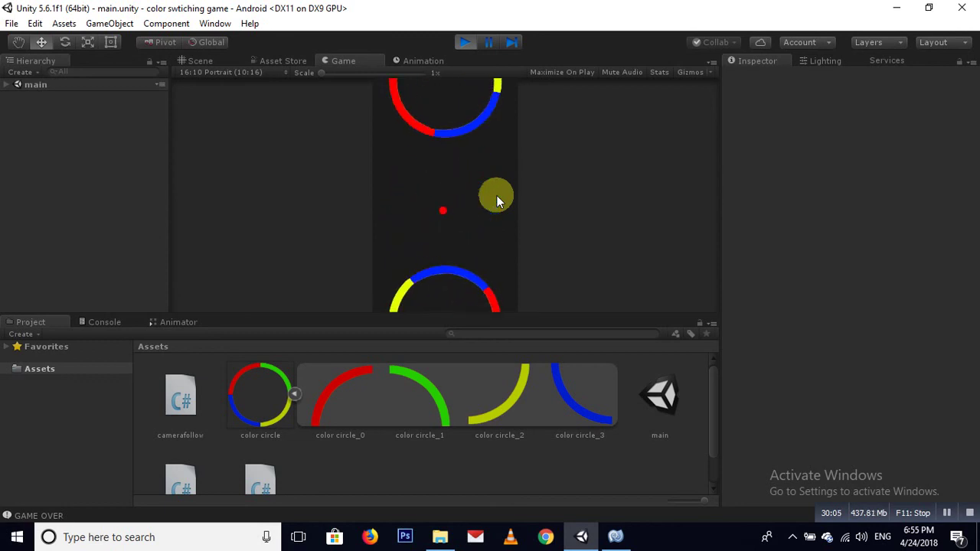
{"action": "left_click", "coordinate": [496, 198]}
{"action": "left_click", "coordinate": [496, 198]}
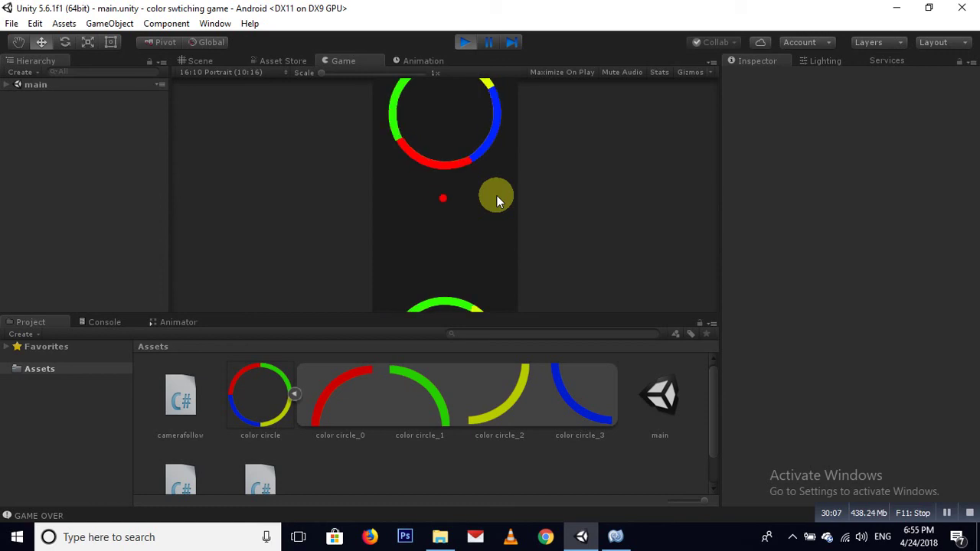
{"action": "left_click", "coordinate": [497, 197]}
{"action": "left_click", "coordinate": [496, 197]}
{"action": "left_click", "coordinate": [496, 196]}
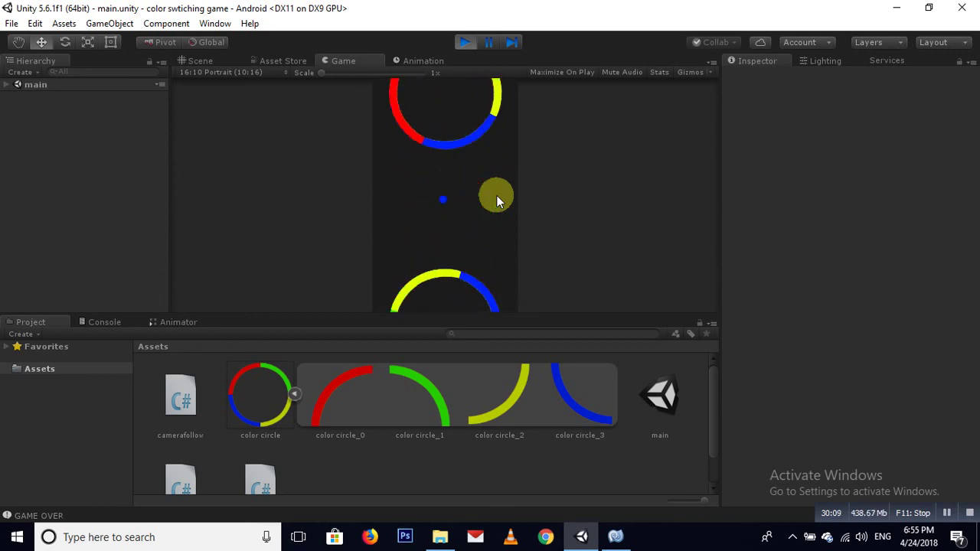
{"action": "left_click", "coordinate": [496, 196]}
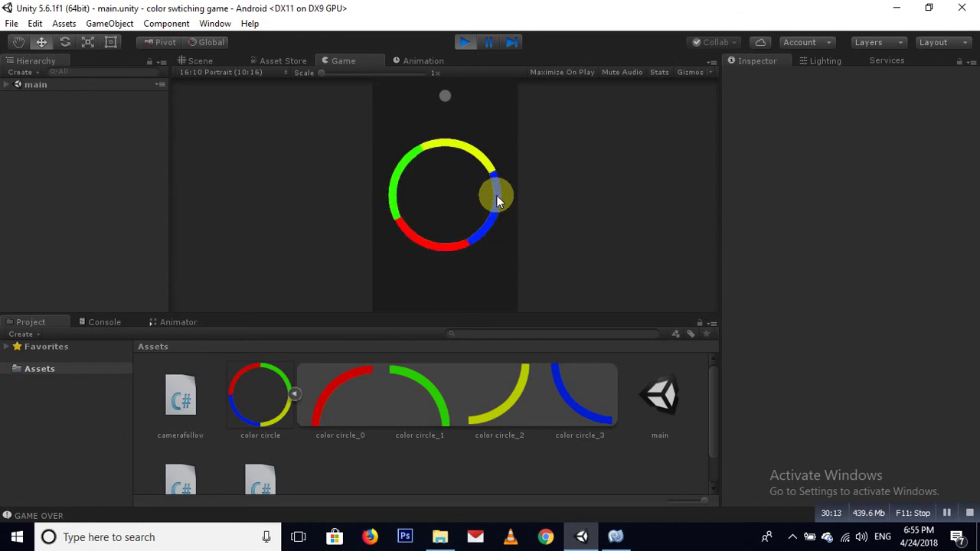
- Jump the respawned ball up through the rings again, then stop the play-test
{"action": "left_click", "coordinate": [471, 244]}
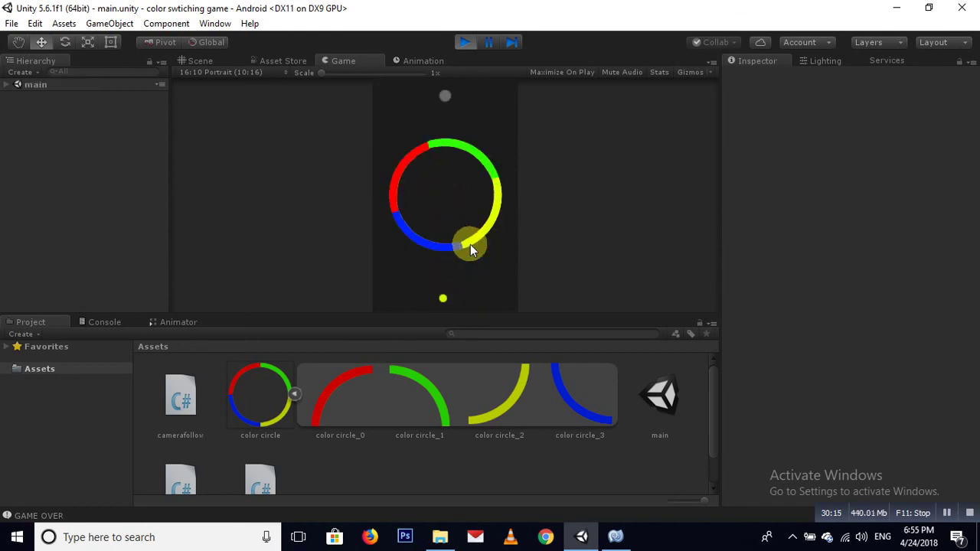
{"action": "left_click", "coordinate": [470, 244]}
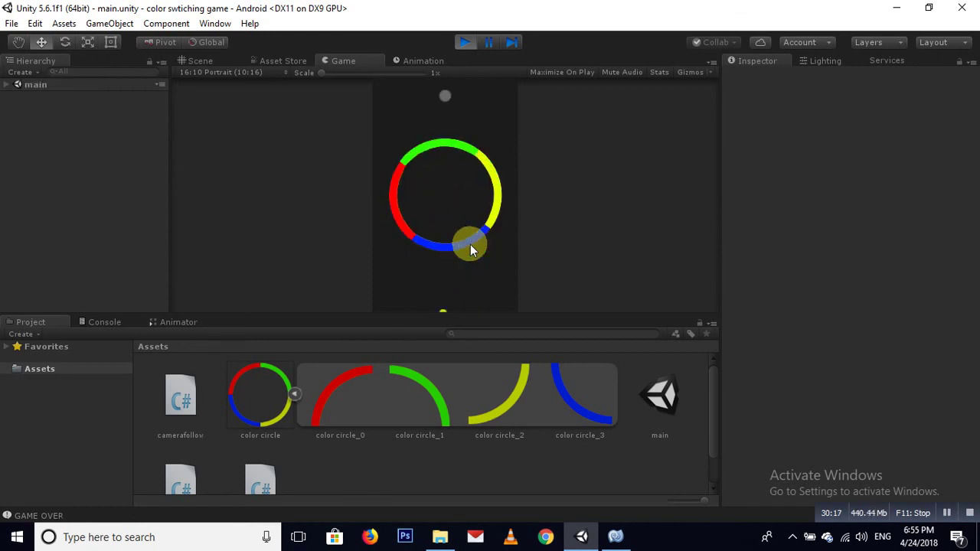
{"action": "left_click", "coordinate": [471, 244]}
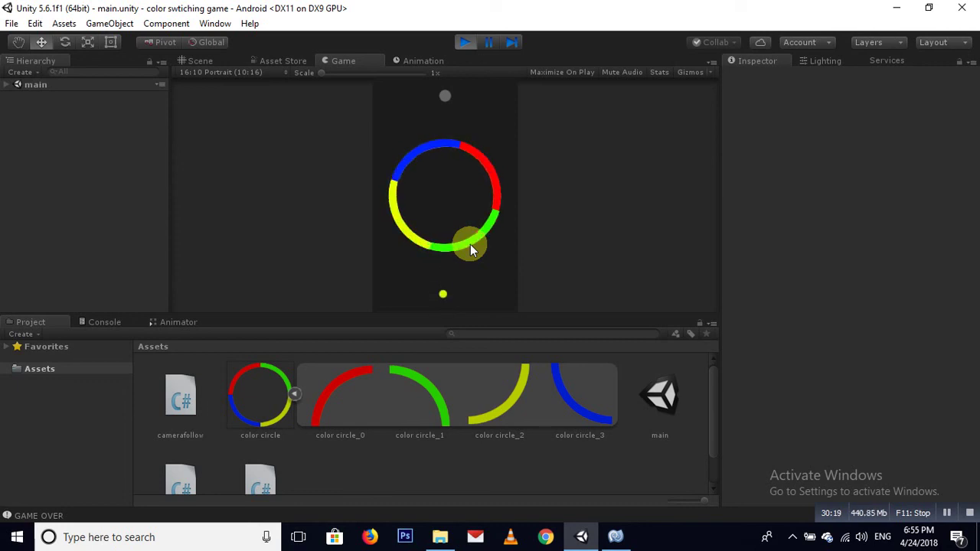
{"action": "left_click", "coordinate": [470, 244]}
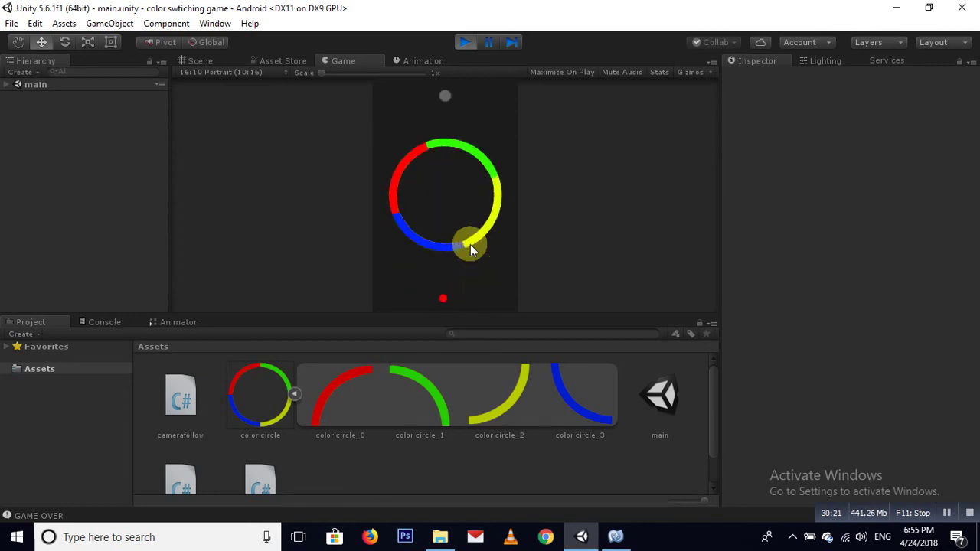
{"action": "left_click", "coordinate": [470, 245]}
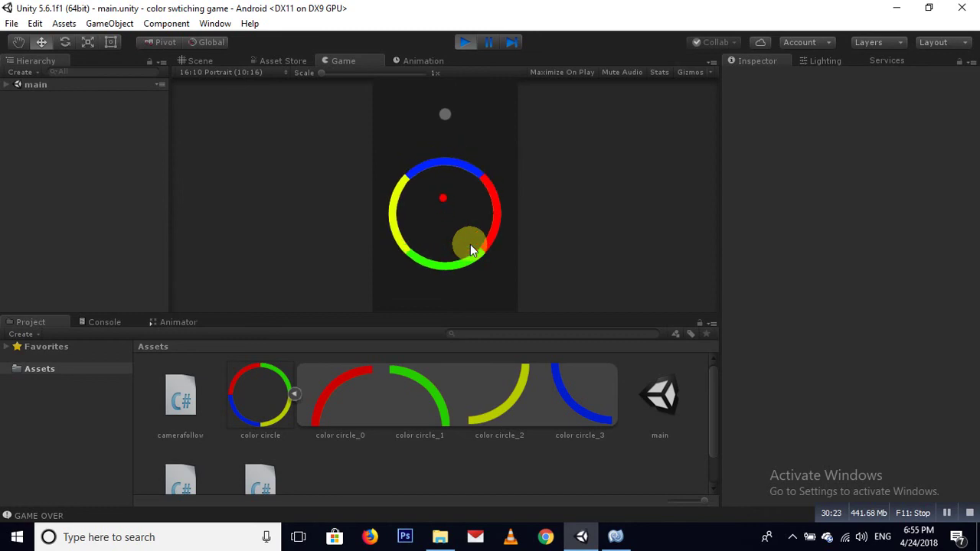
{"action": "left_click", "coordinate": [470, 250]}
{"action": "left_click", "coordinate": [471, 250]}
{"action": "left_click", "coordinate": [471, 250]}
{"action": "left_click", "coordinate": [470, 250]}
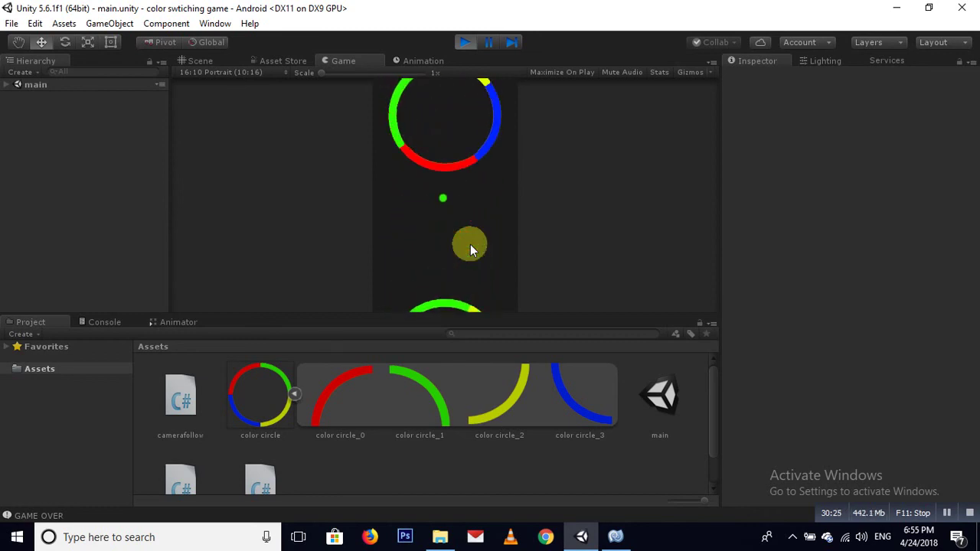
{"action": "left_click", "coordinate": [470, 245]}
{"action": "left_click", "coordinate": [470, 246]}
{"action": "left_click", "coordinate": [470, 245]}
{"action": "left_click", "coordinate": [471, 245]}
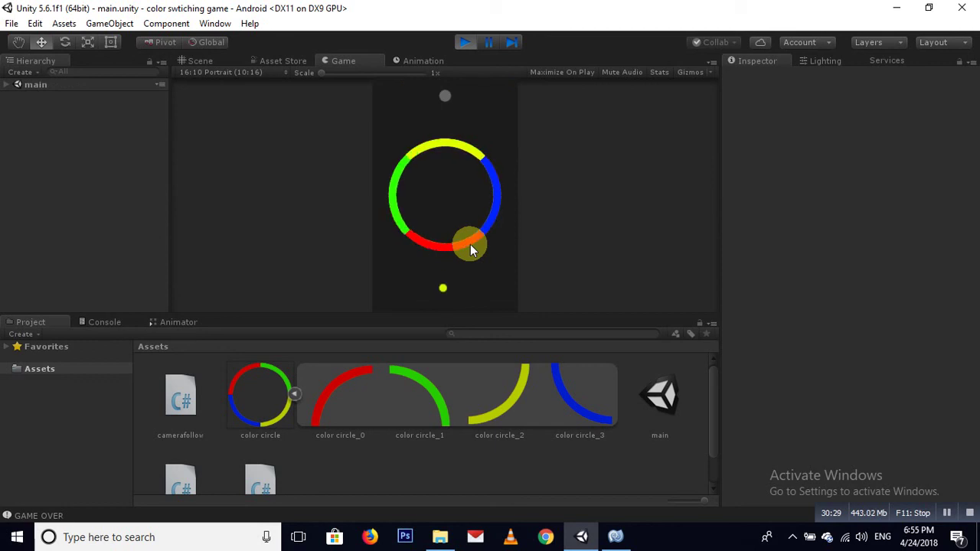
{"action": "left_click", "coordinate": [462, 44]}
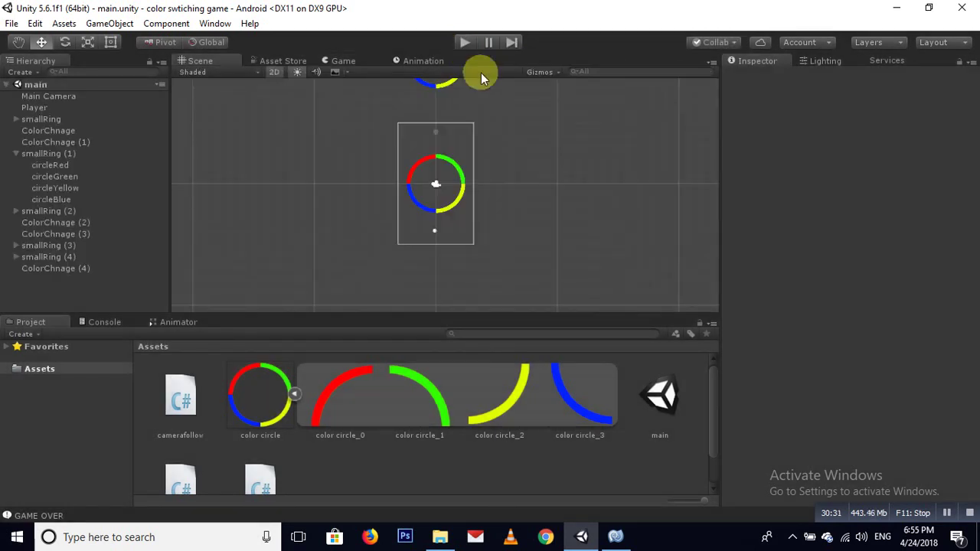